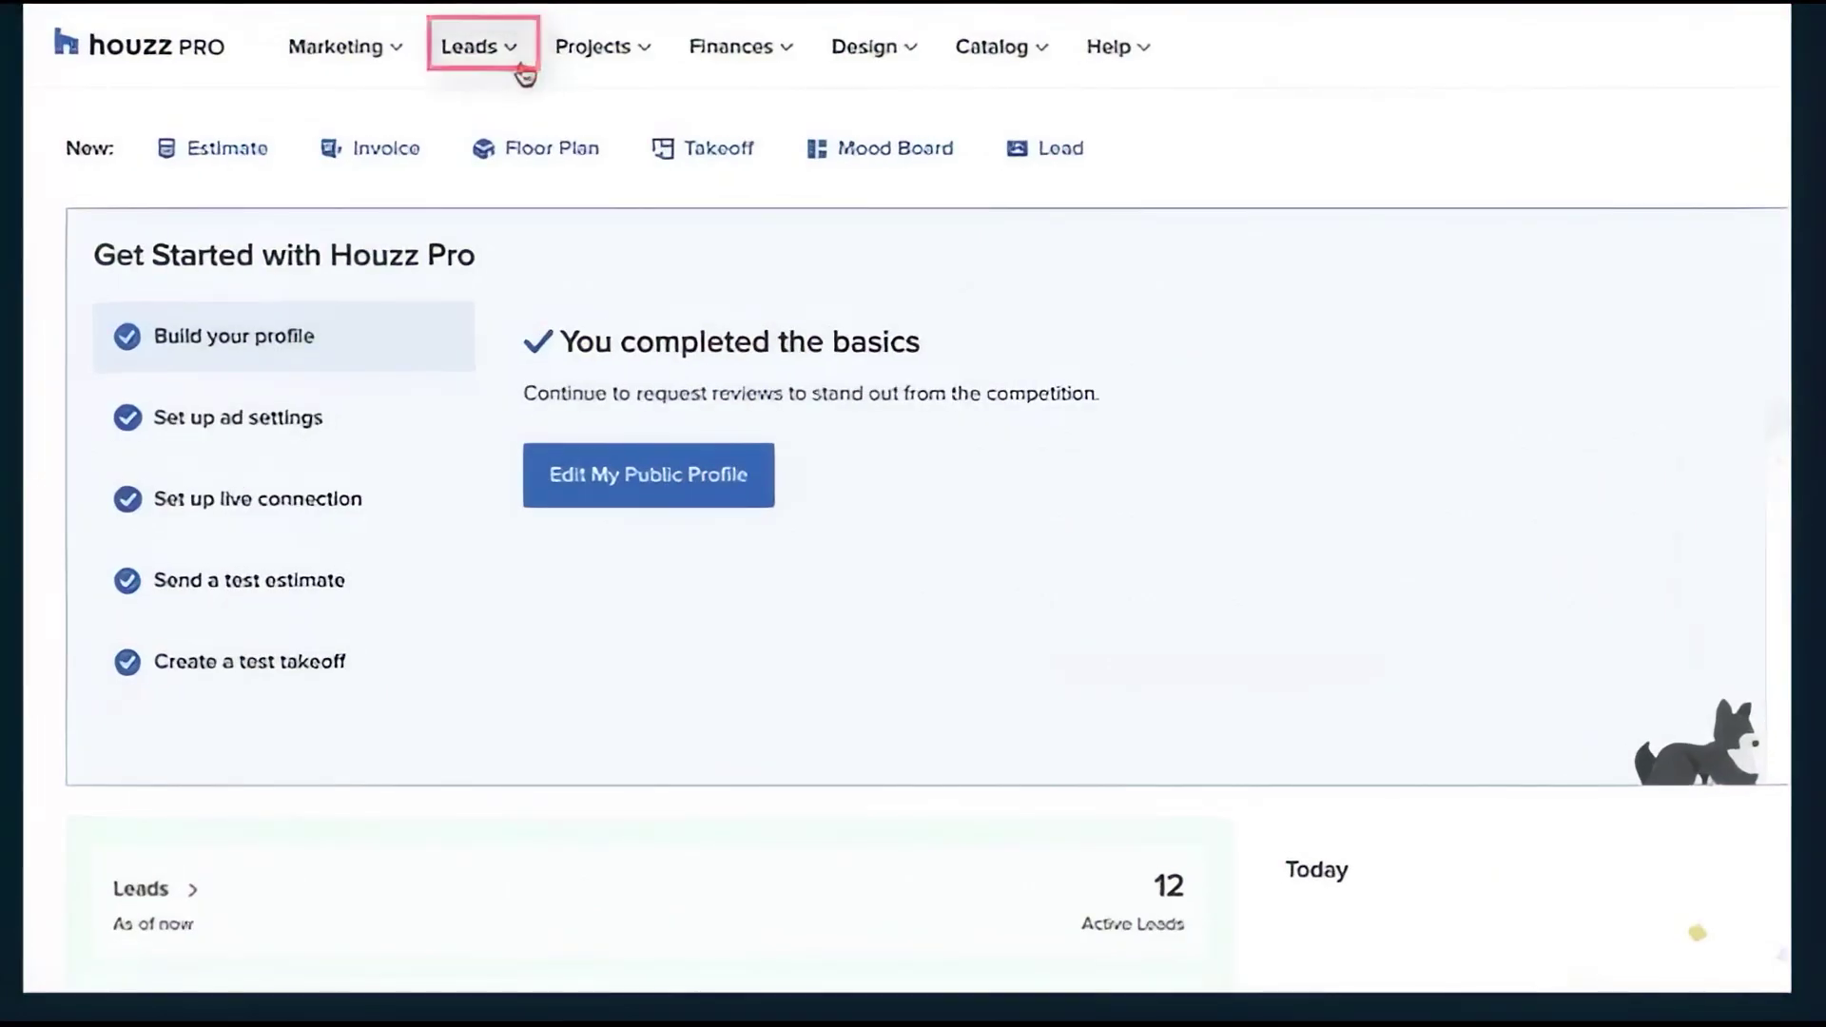
Open the inquiry lead from Leads and fill its message with the Interested template
left_click(521, 67)
left_click(684, 145)
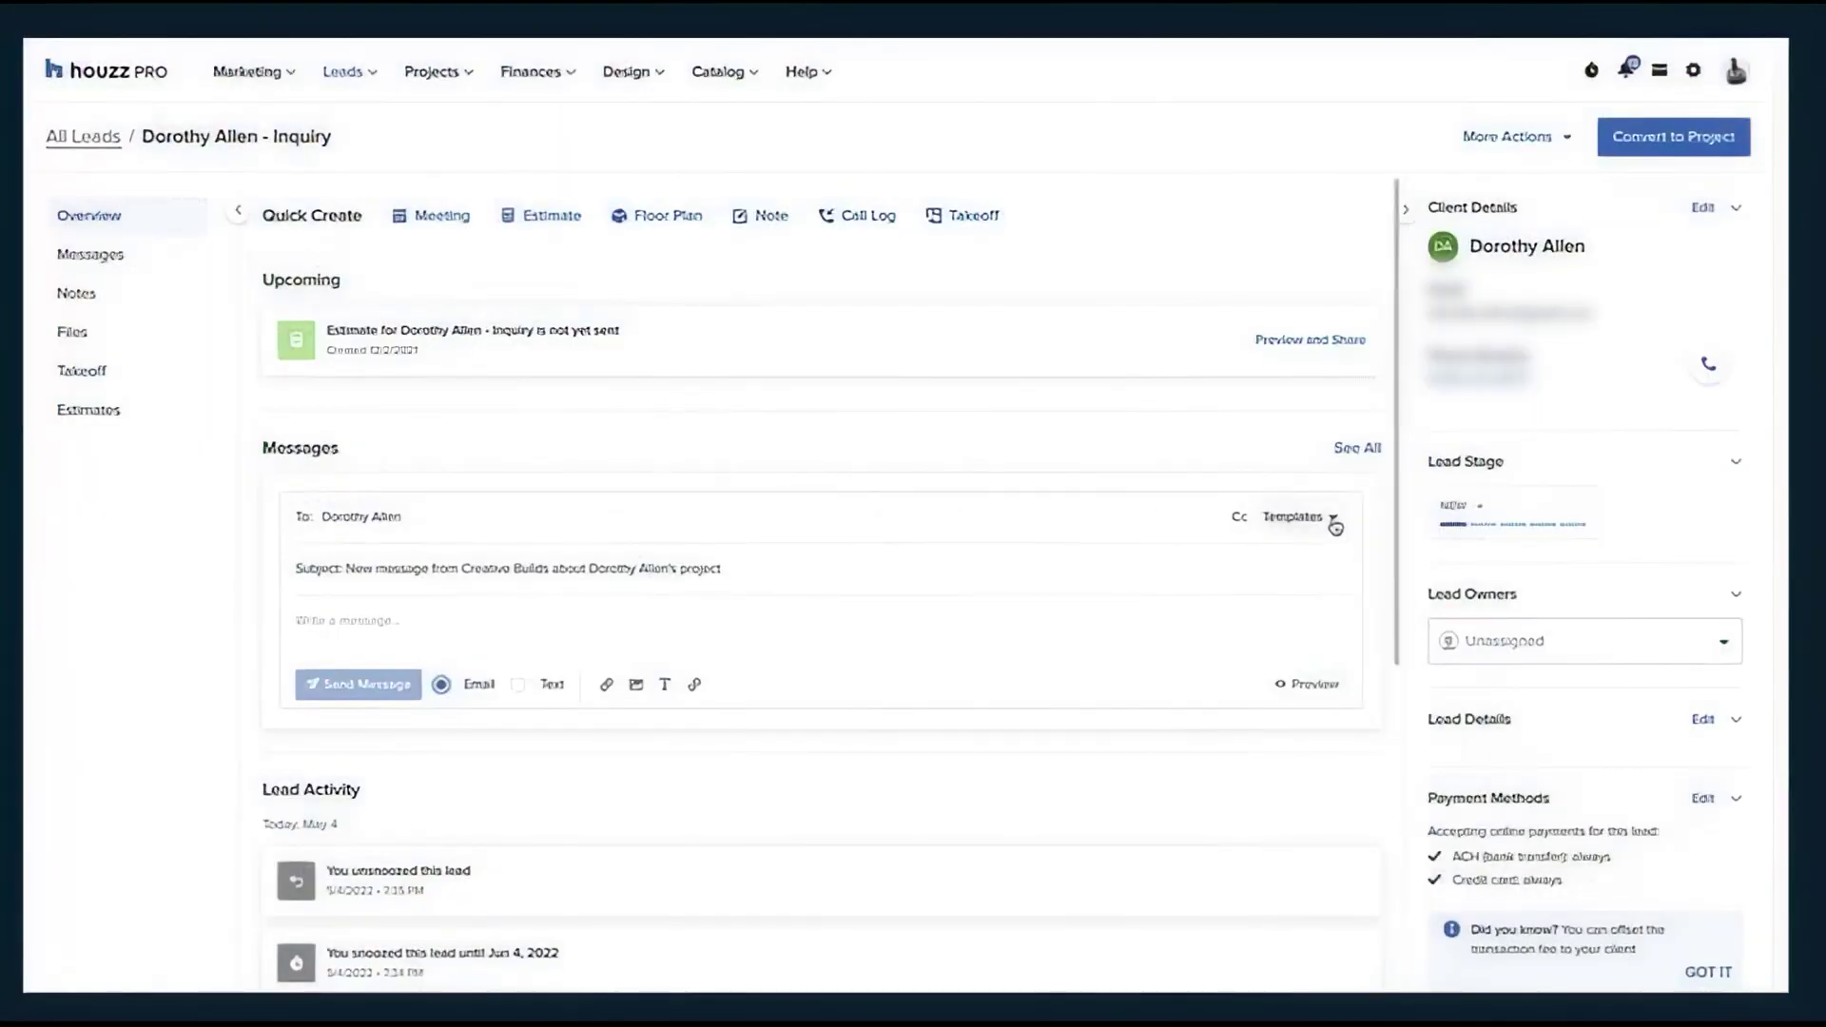
scroll(1255, 599, "down", 2)
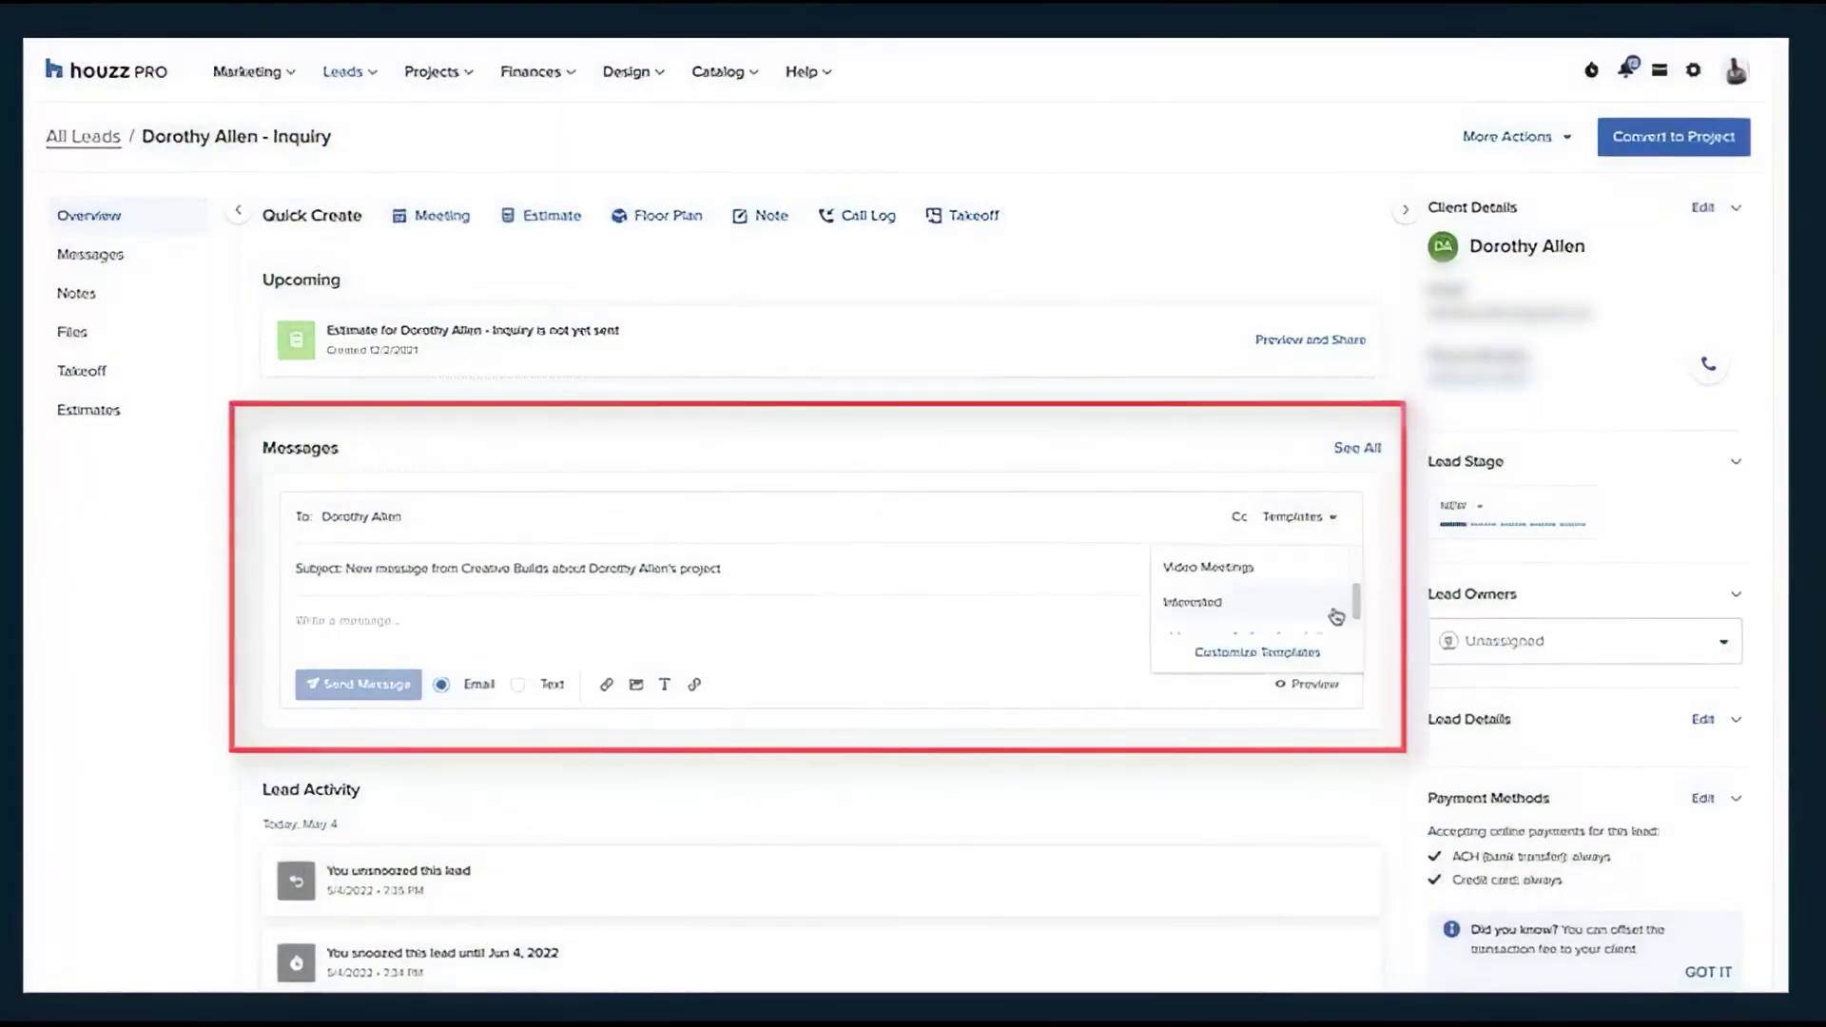
left_click(1189, 600)
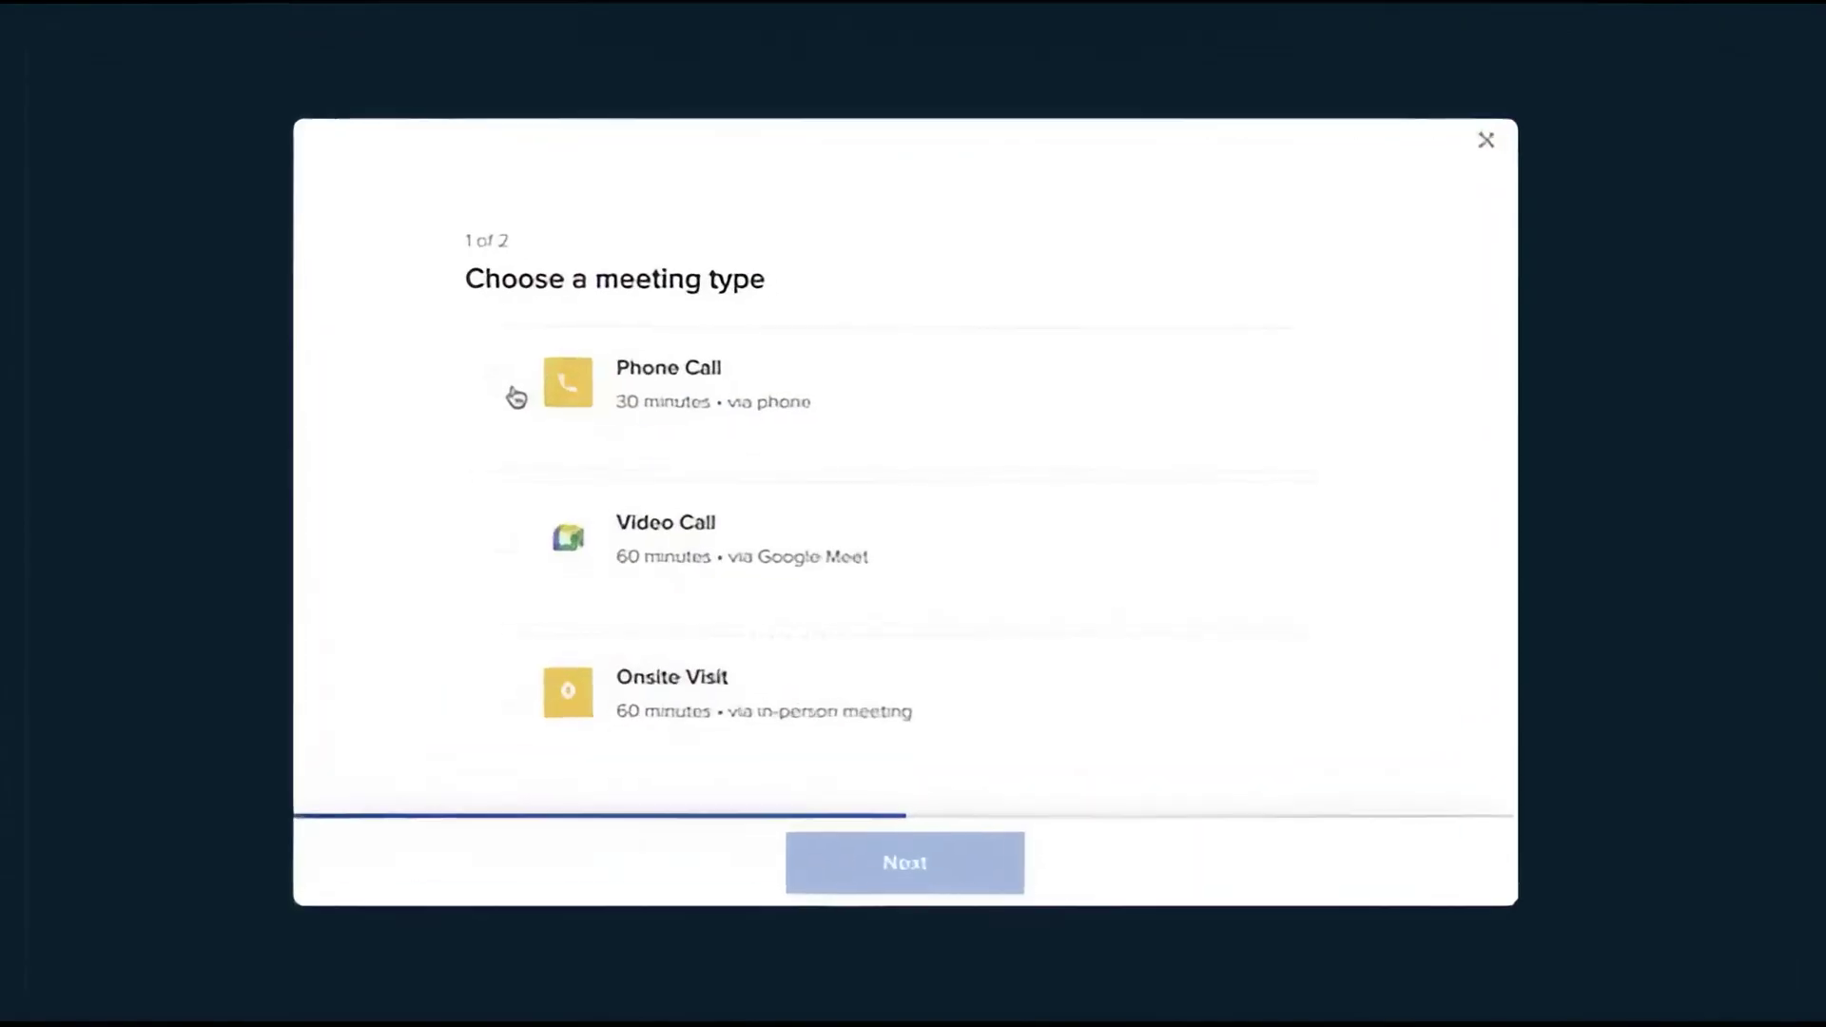
Book an 'Introductory phone call' for May 5, 2022 at 11:00 AM and send the invite
left_click(512, 385)
type("Introductory phone call")
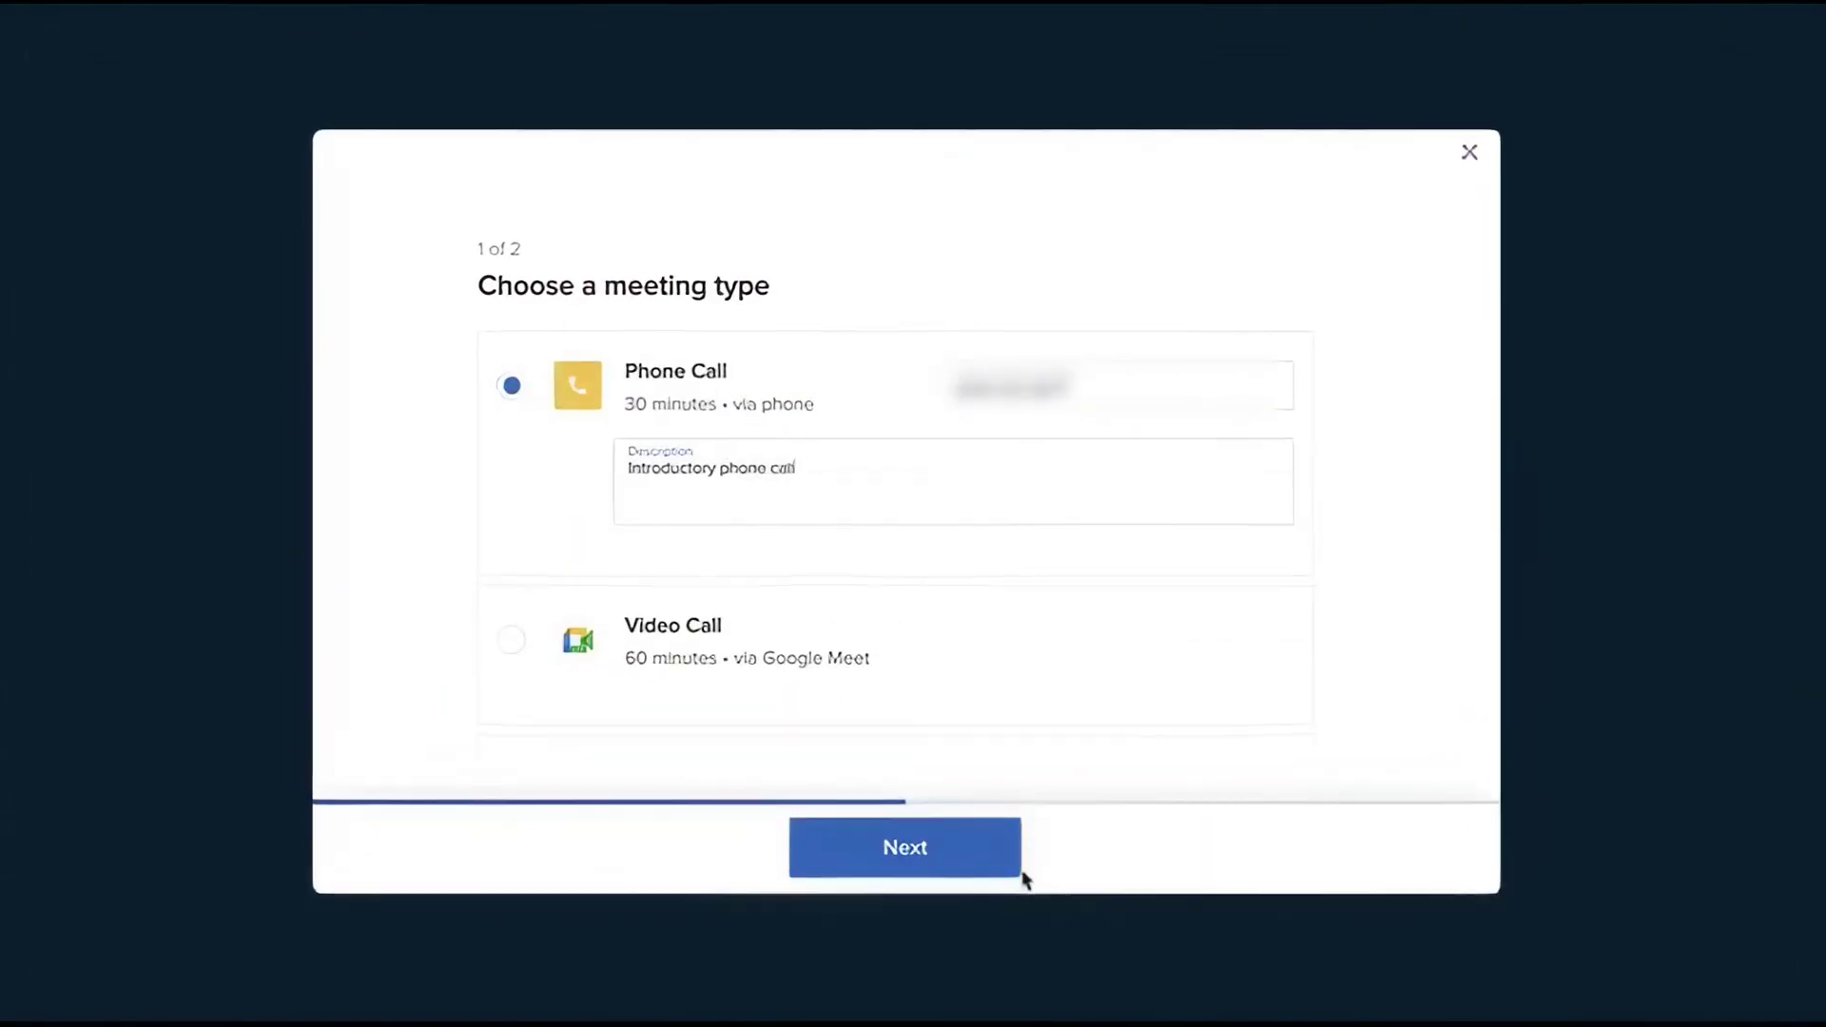
left_click(1013, 870)
left_click(754, 473)
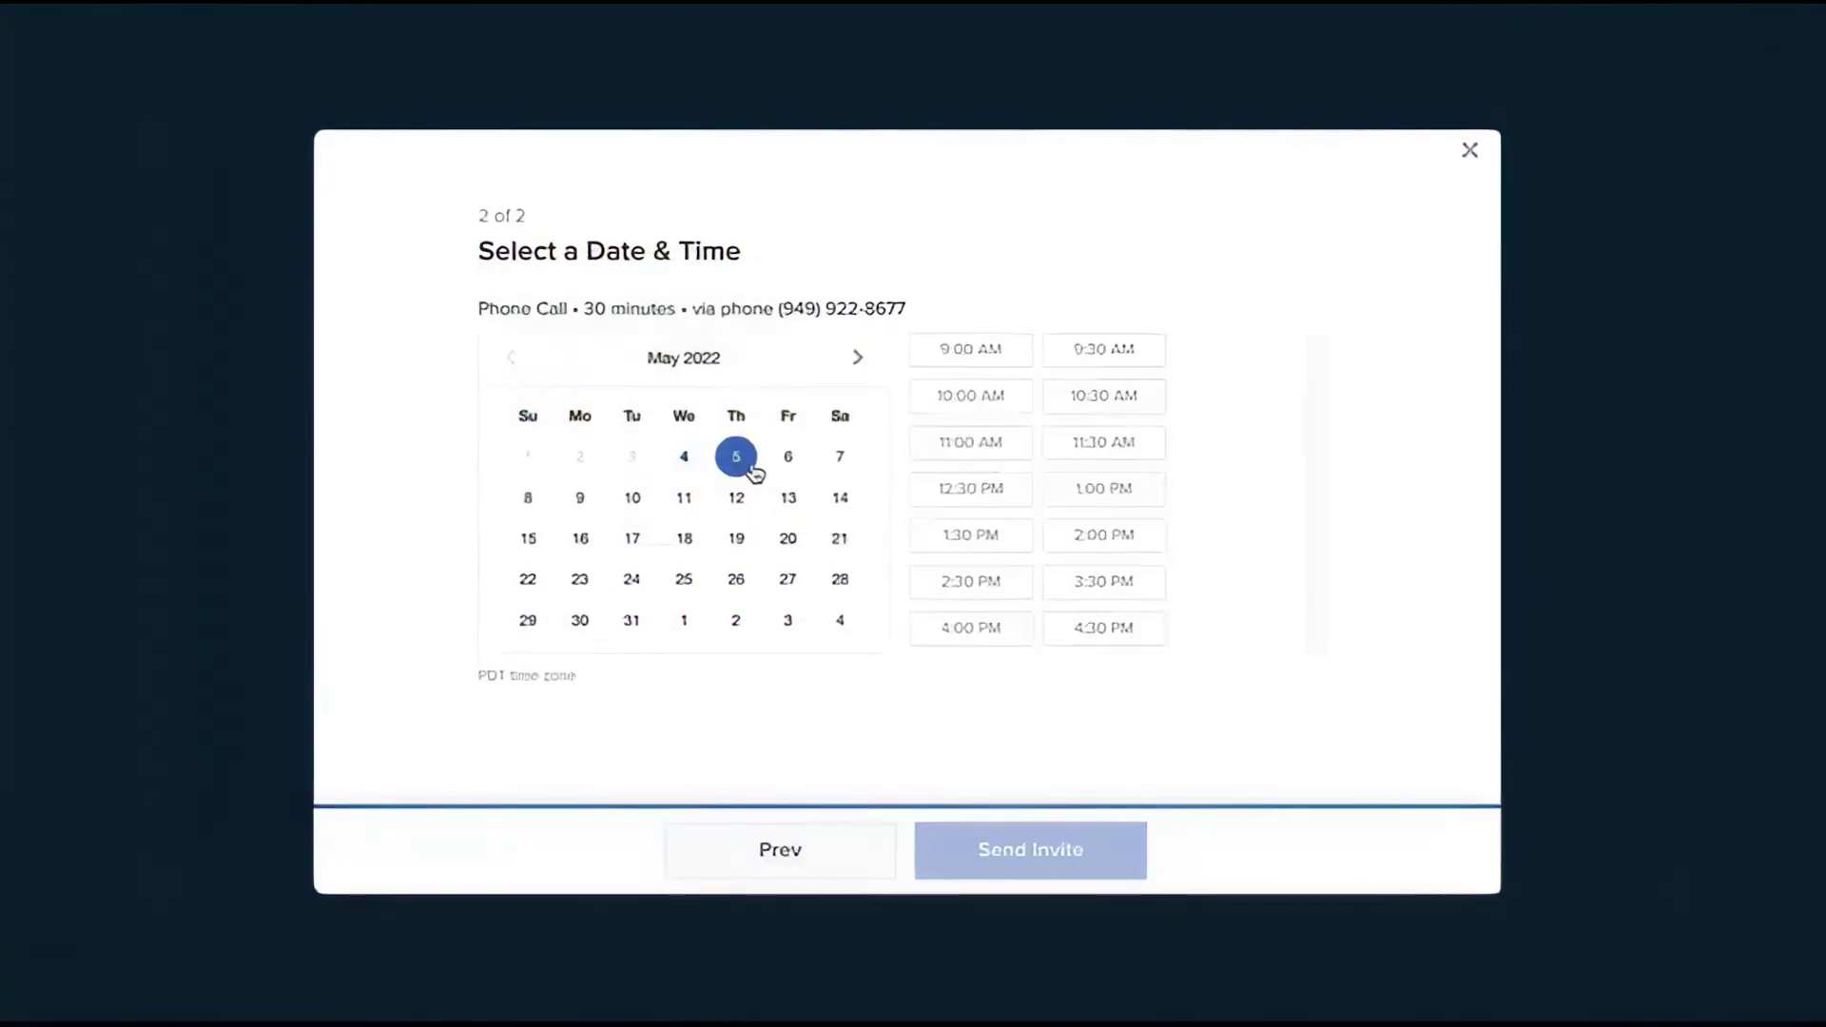
left_click(1136, 868)
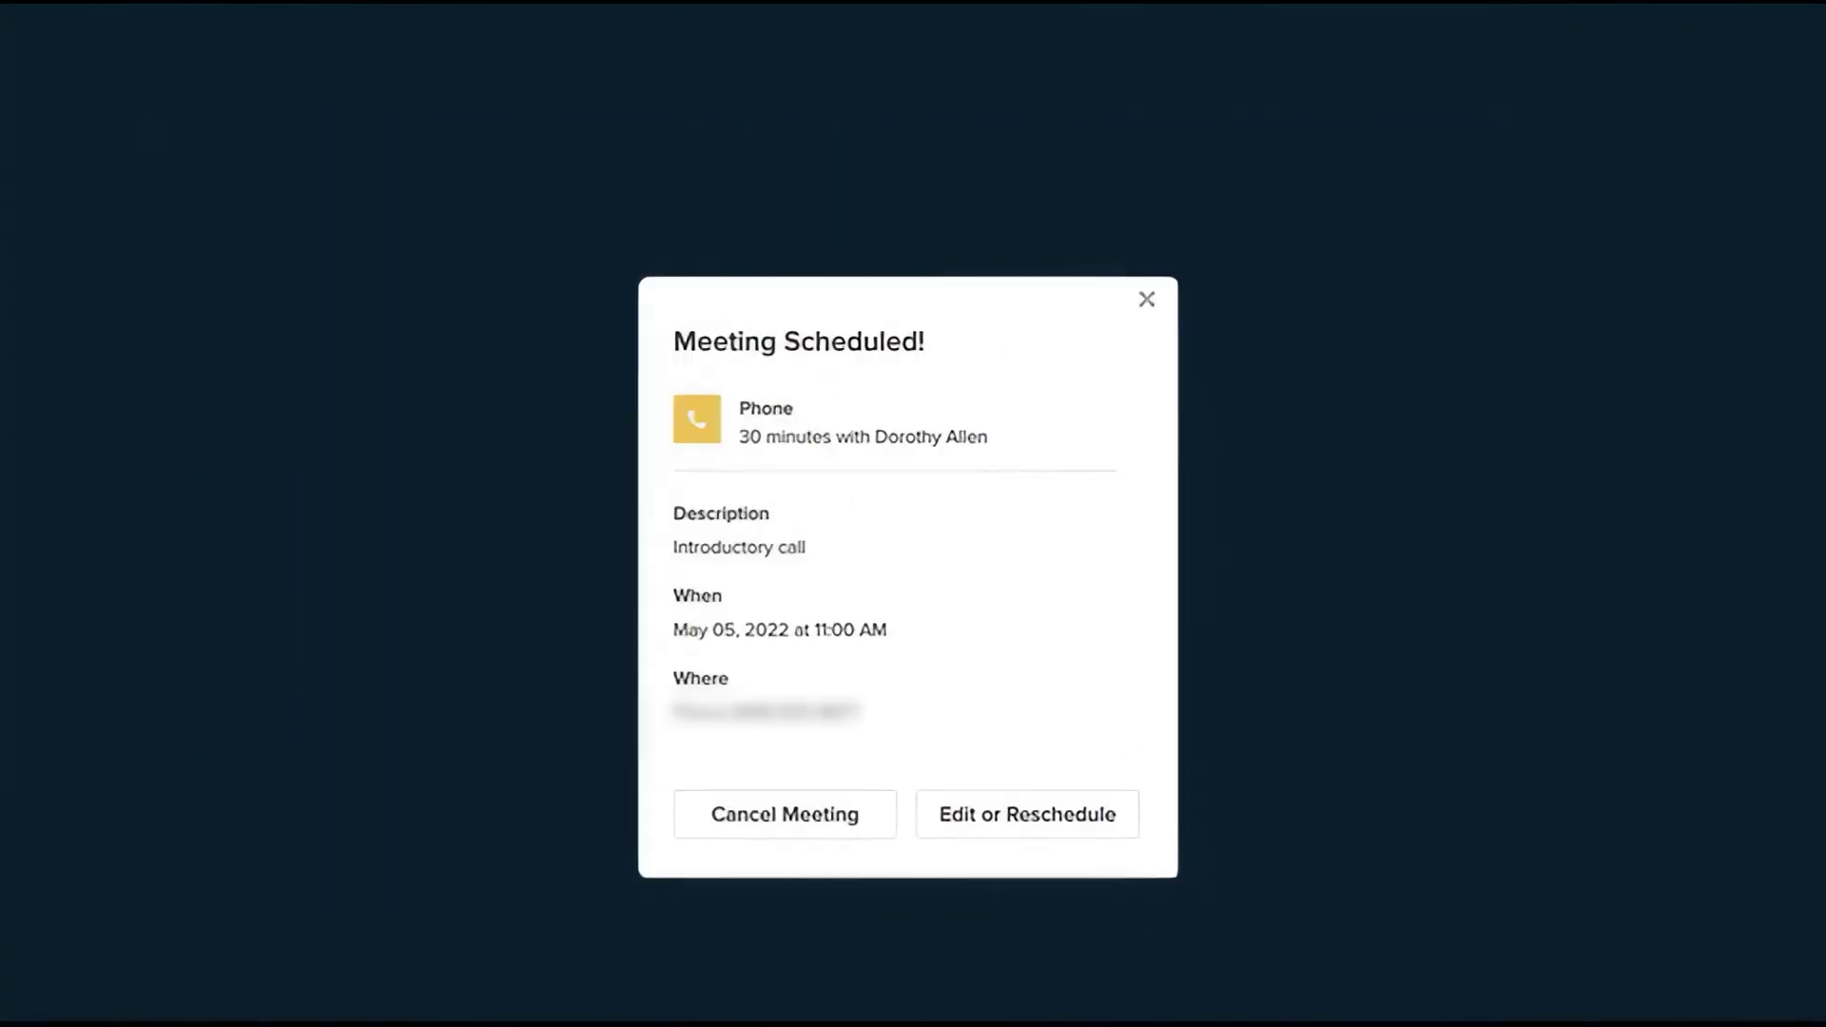
left_click(1174, 291)
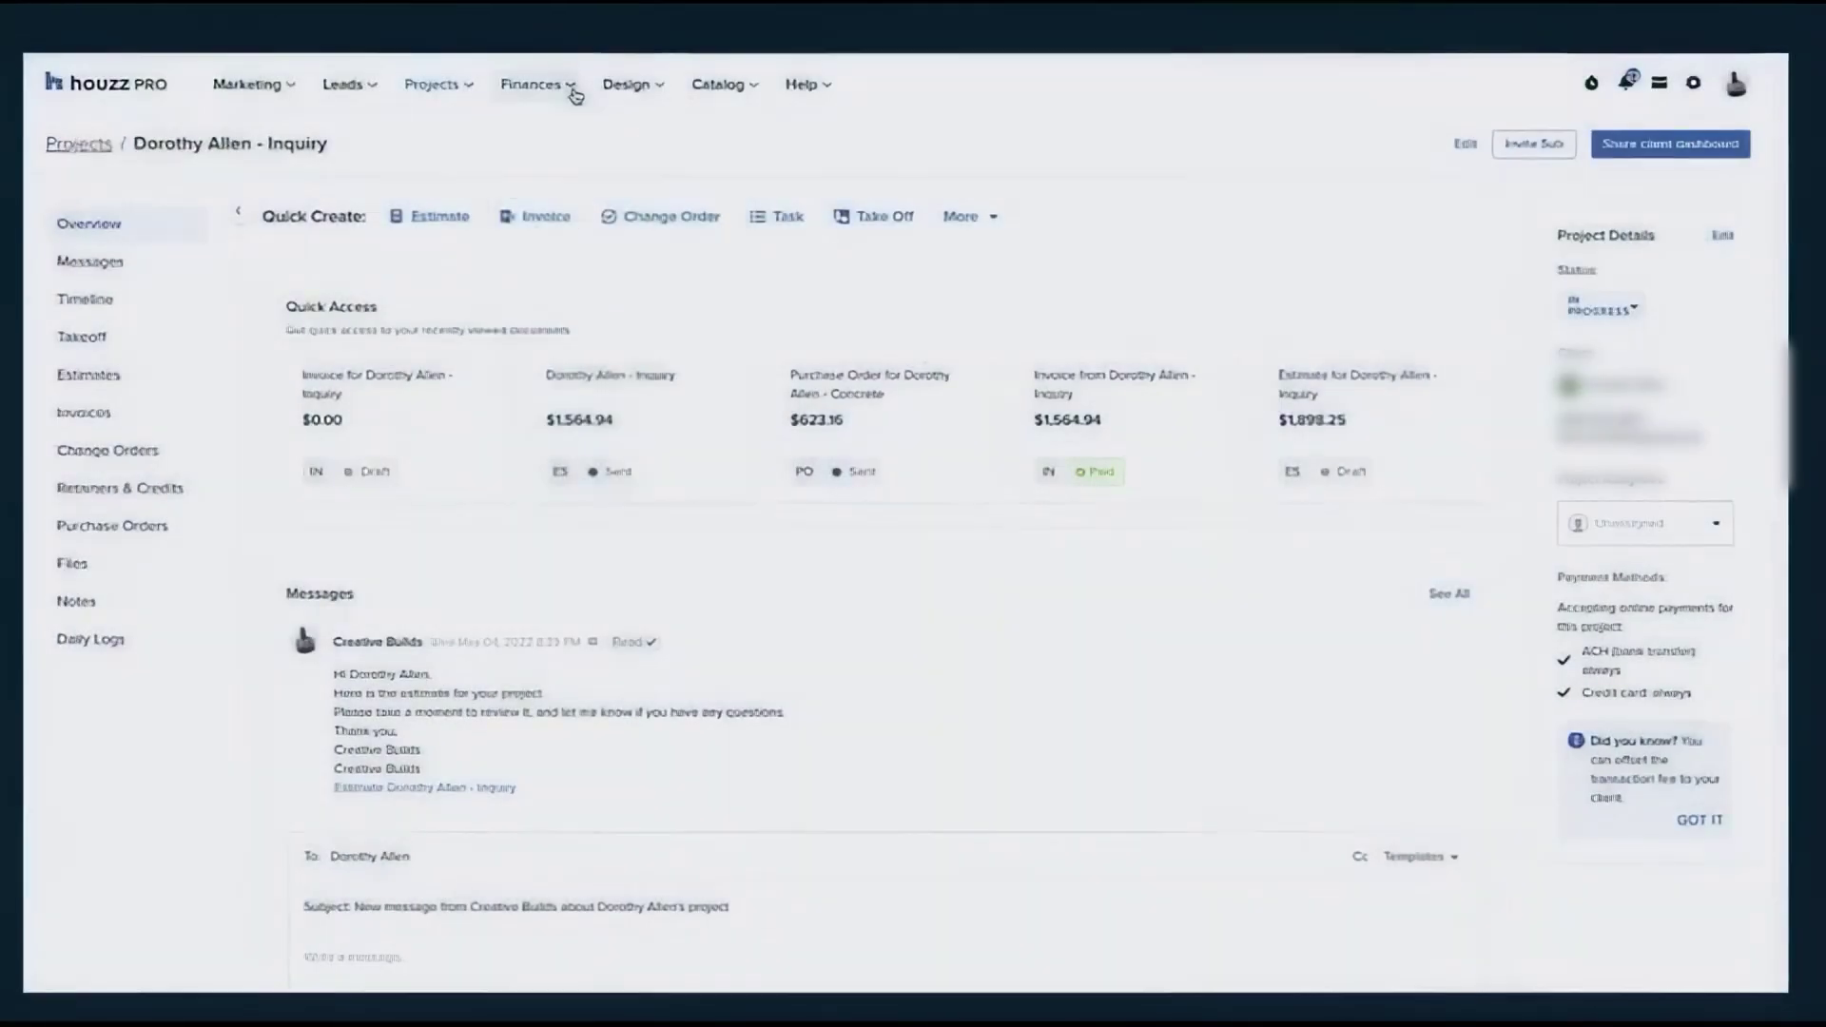
View the Payments report from Finances > Time & Expenses reports, then bring up the Design options
left_click(571, 89)
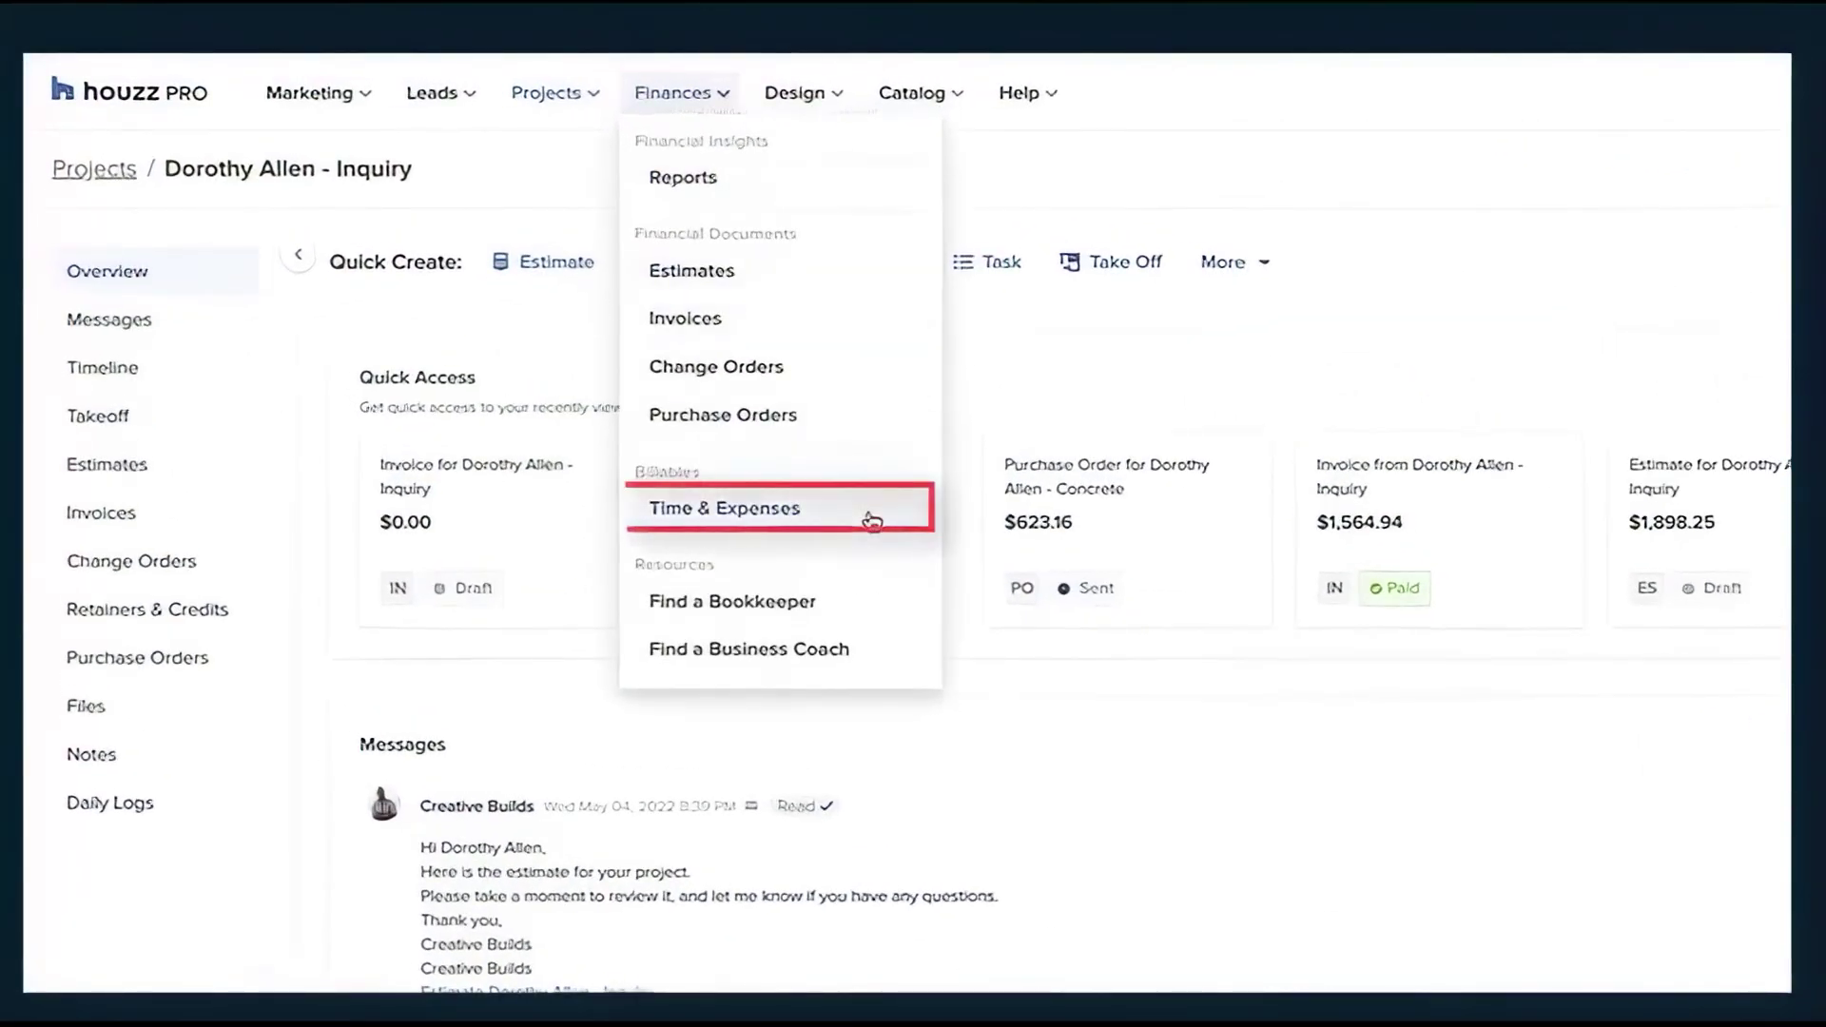
left_click(873, 519)
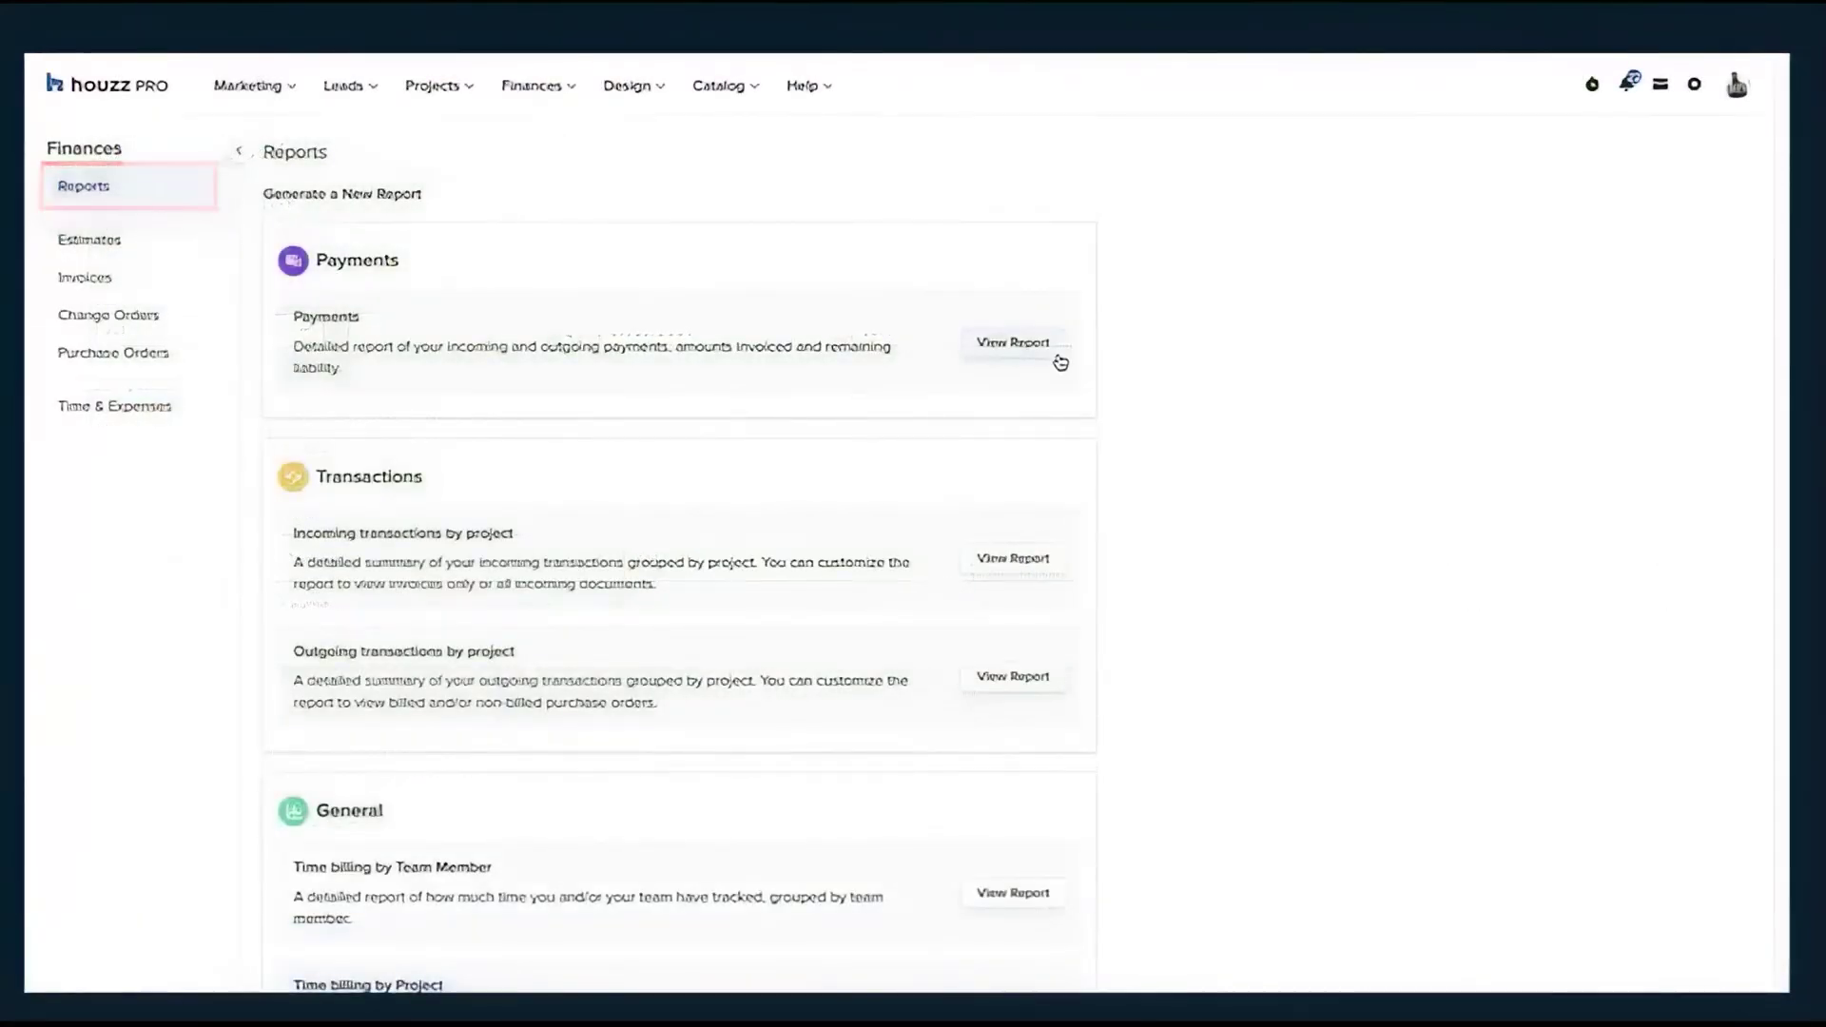
left_click(1057, 359)
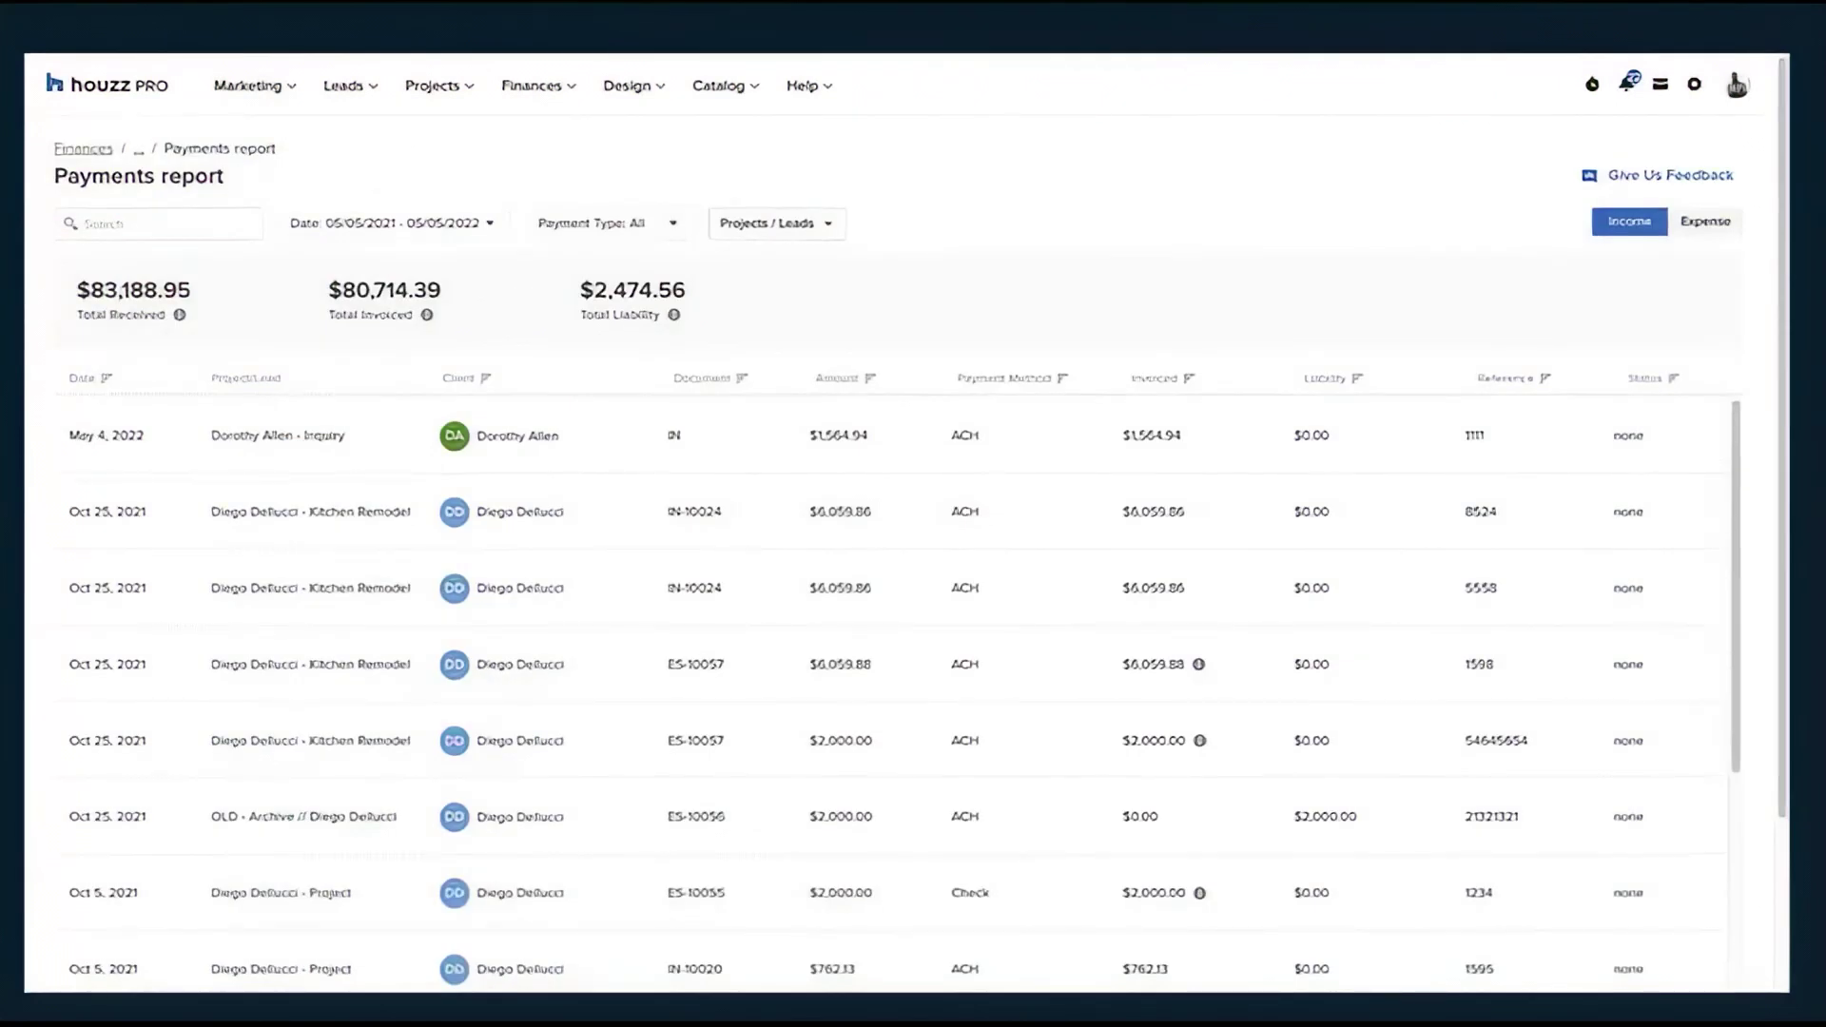
left_click(665, 101)
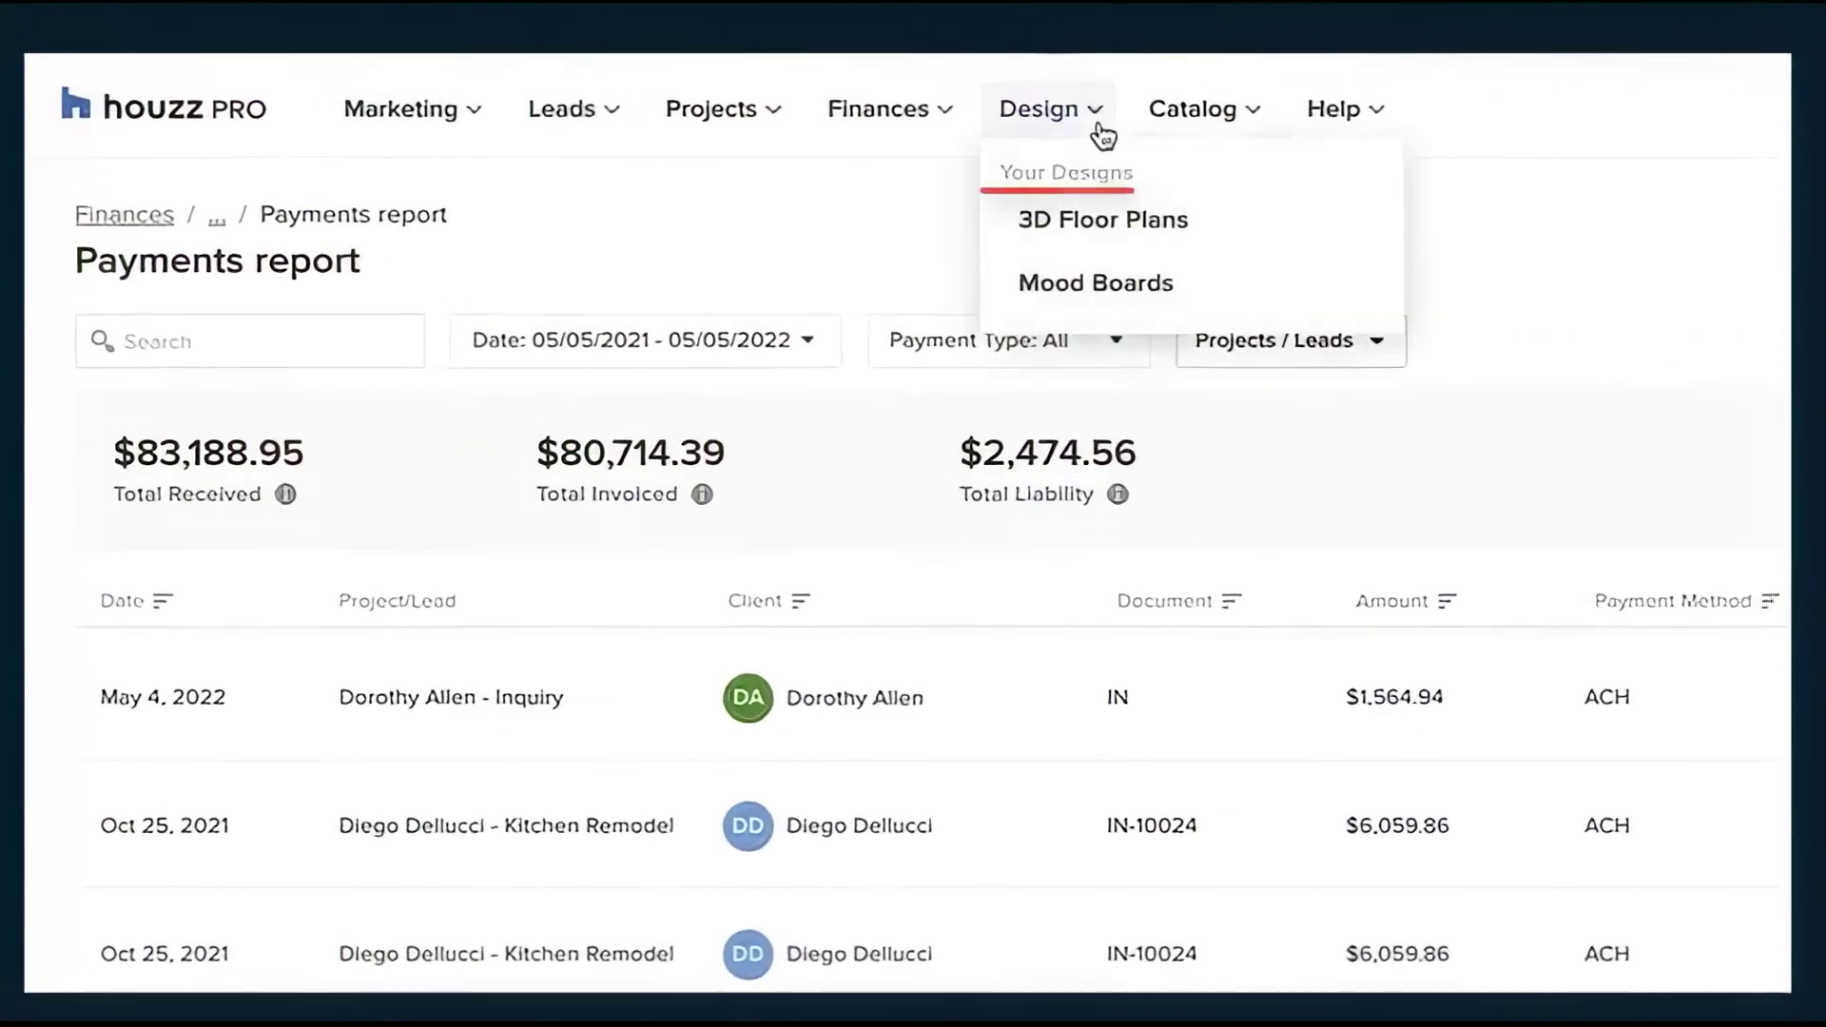
Open the Las Vegas Kitchen 3D floor plan in Dollhouse view, orbited to look down from above
left_click(1250, 234)
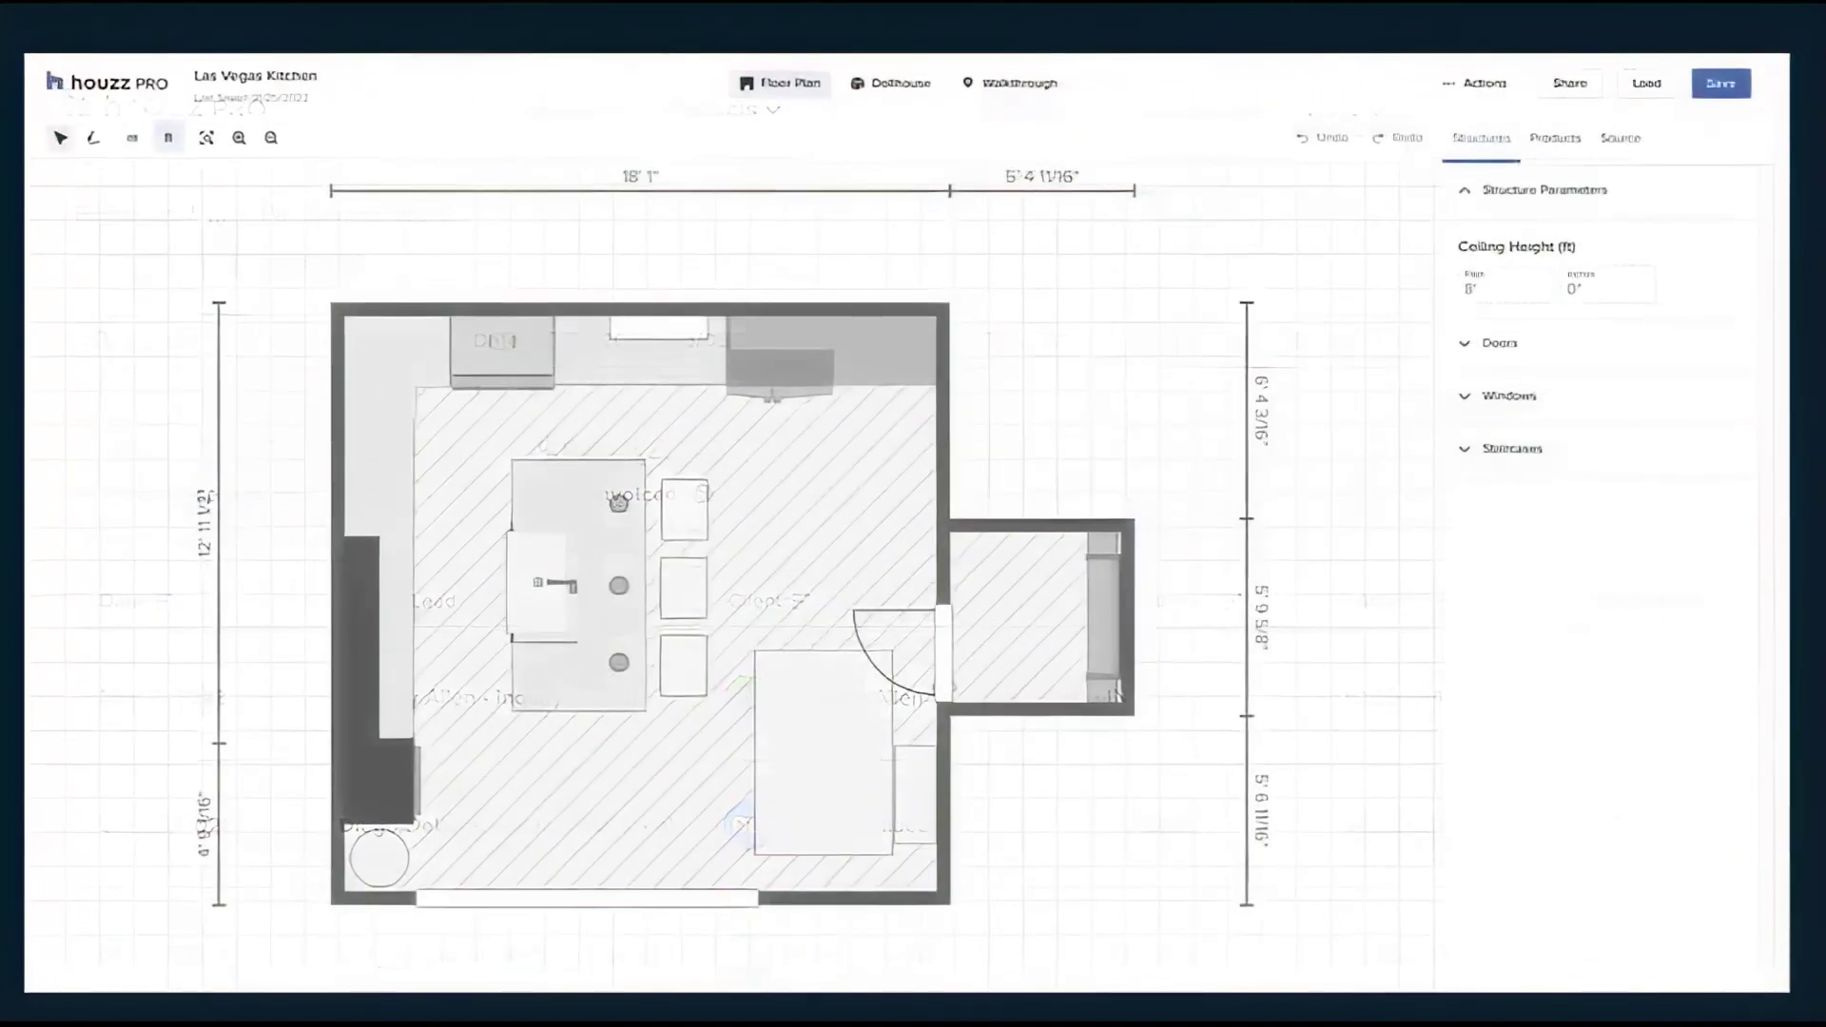
left_click(937, 101)
mouse_move(1224, 271)
left_mouse_down()
mouse_move(899, 416)
mouse_move(865, 278)
mouse_move(941, 286)
mouse_move(1052, 273)
mouse_move(1150, 232)
mouse_move(1230, 238)
left_mouse_up()
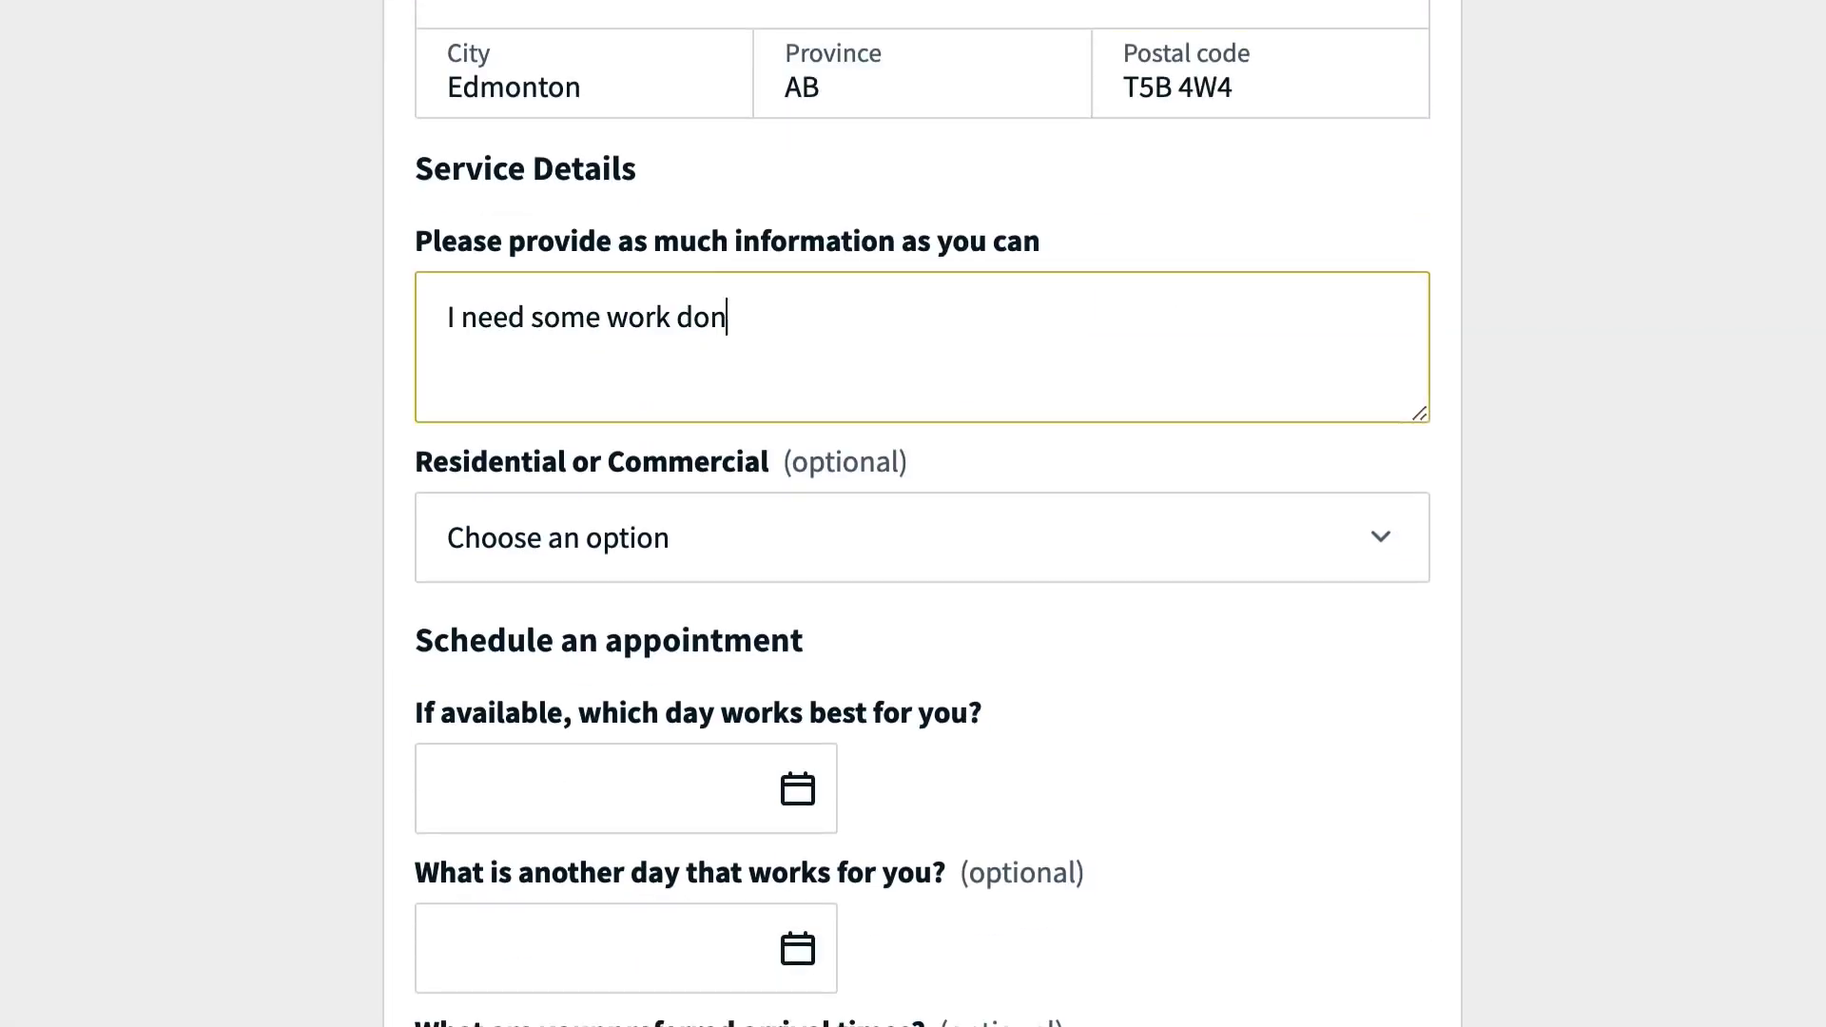
Submit a Residential service request preferring Aug 19 or Aug 23, 2022 at any time
left_click(1272, 556)
left_click(1257, 590)
scroll(1256, 294, "down", 5)
left_click(697, 290)
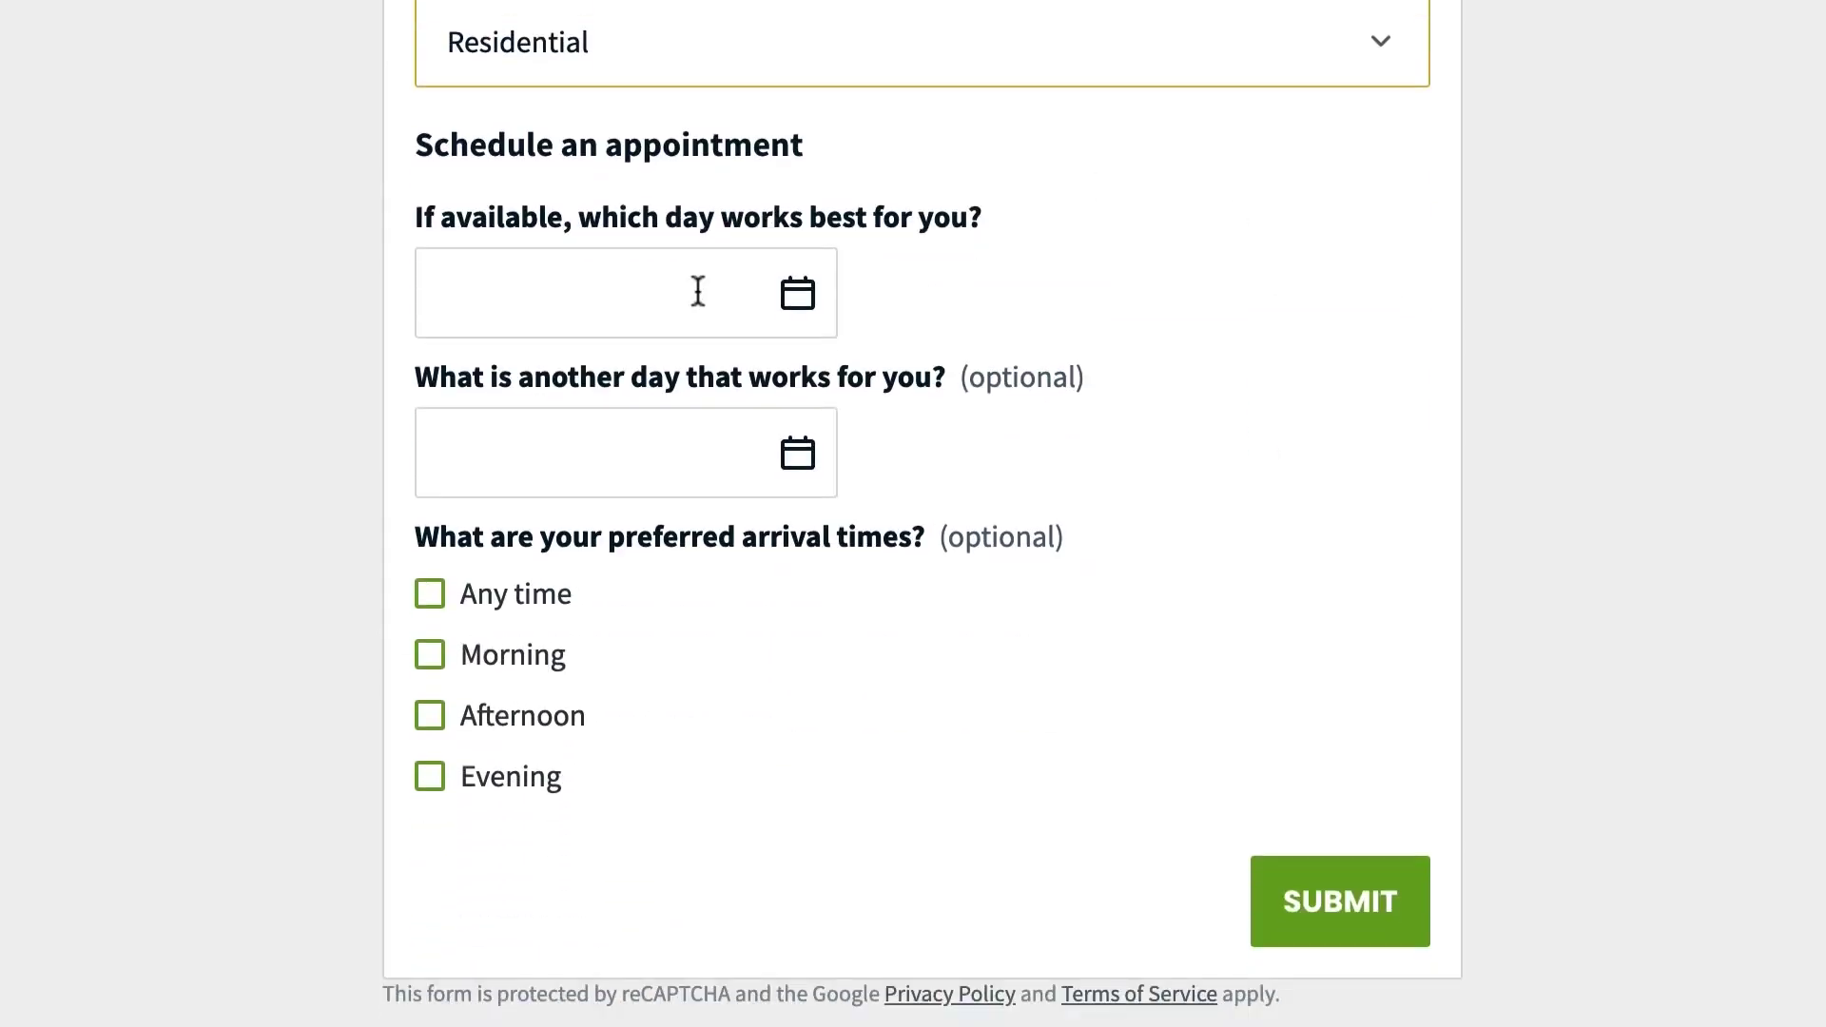
left_click(842, 682)
left_click(652, 445)
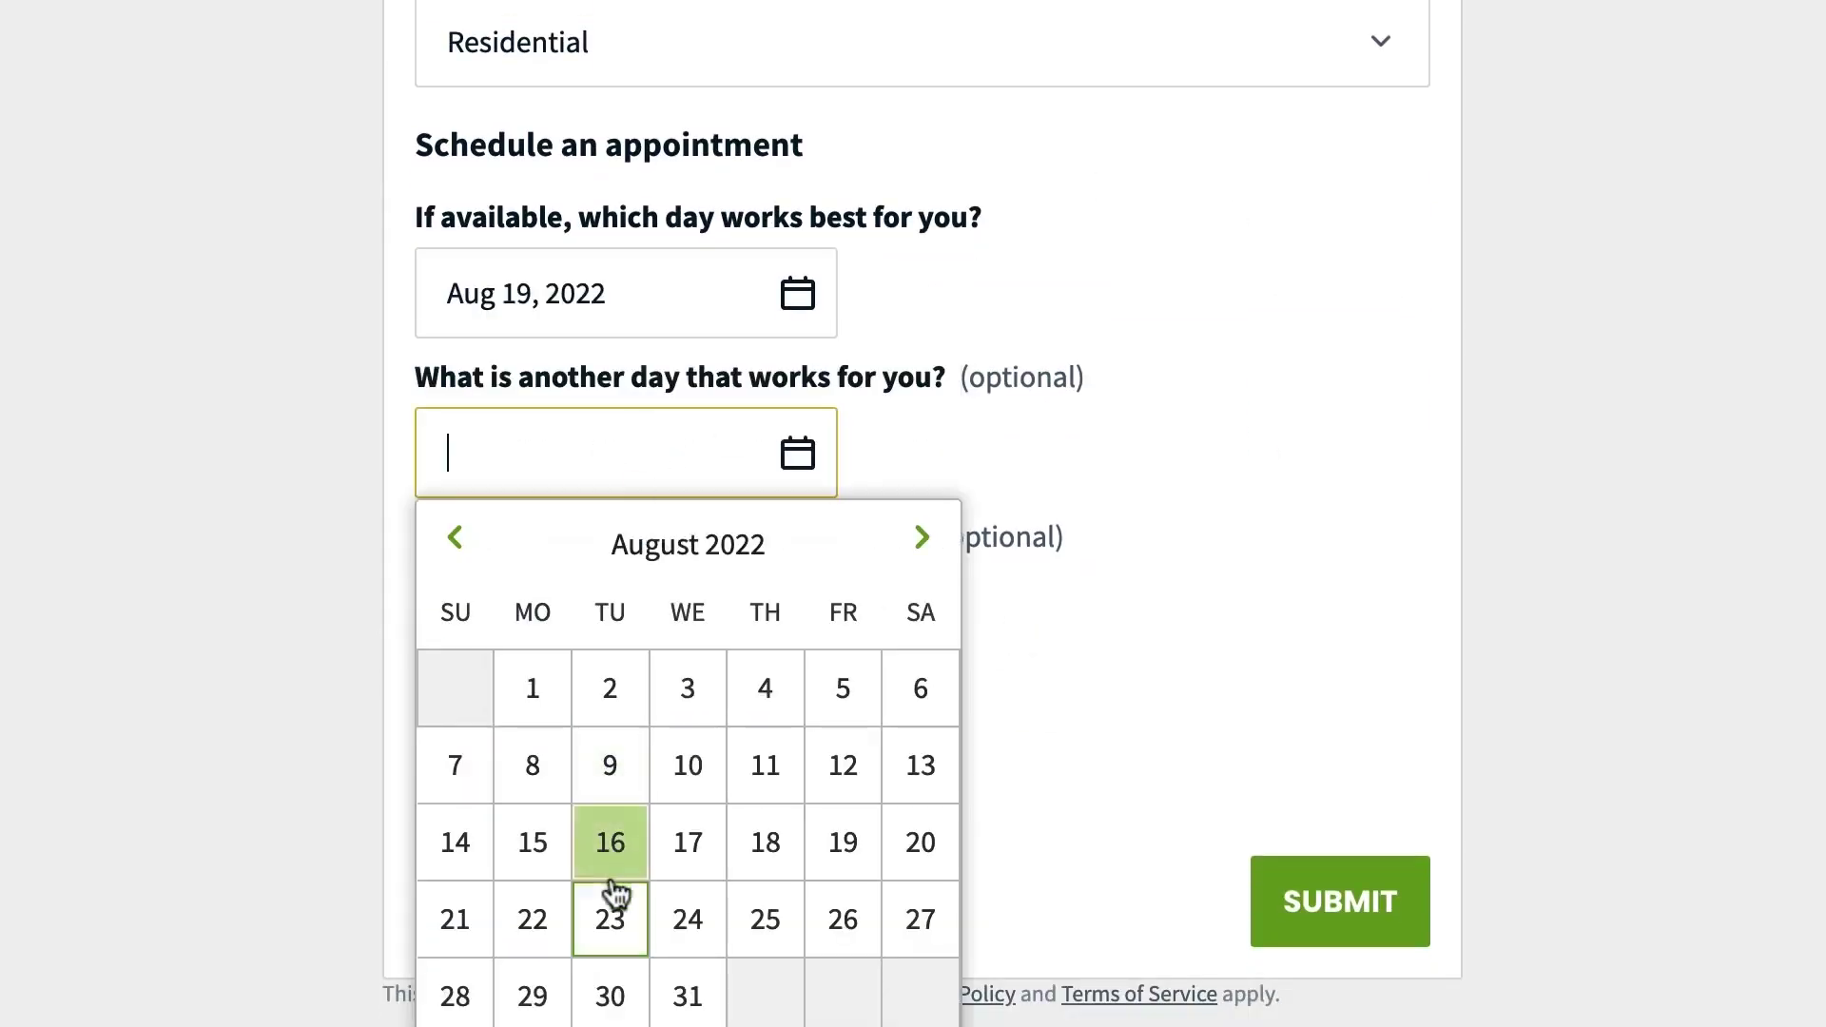
left_click(610, 915)
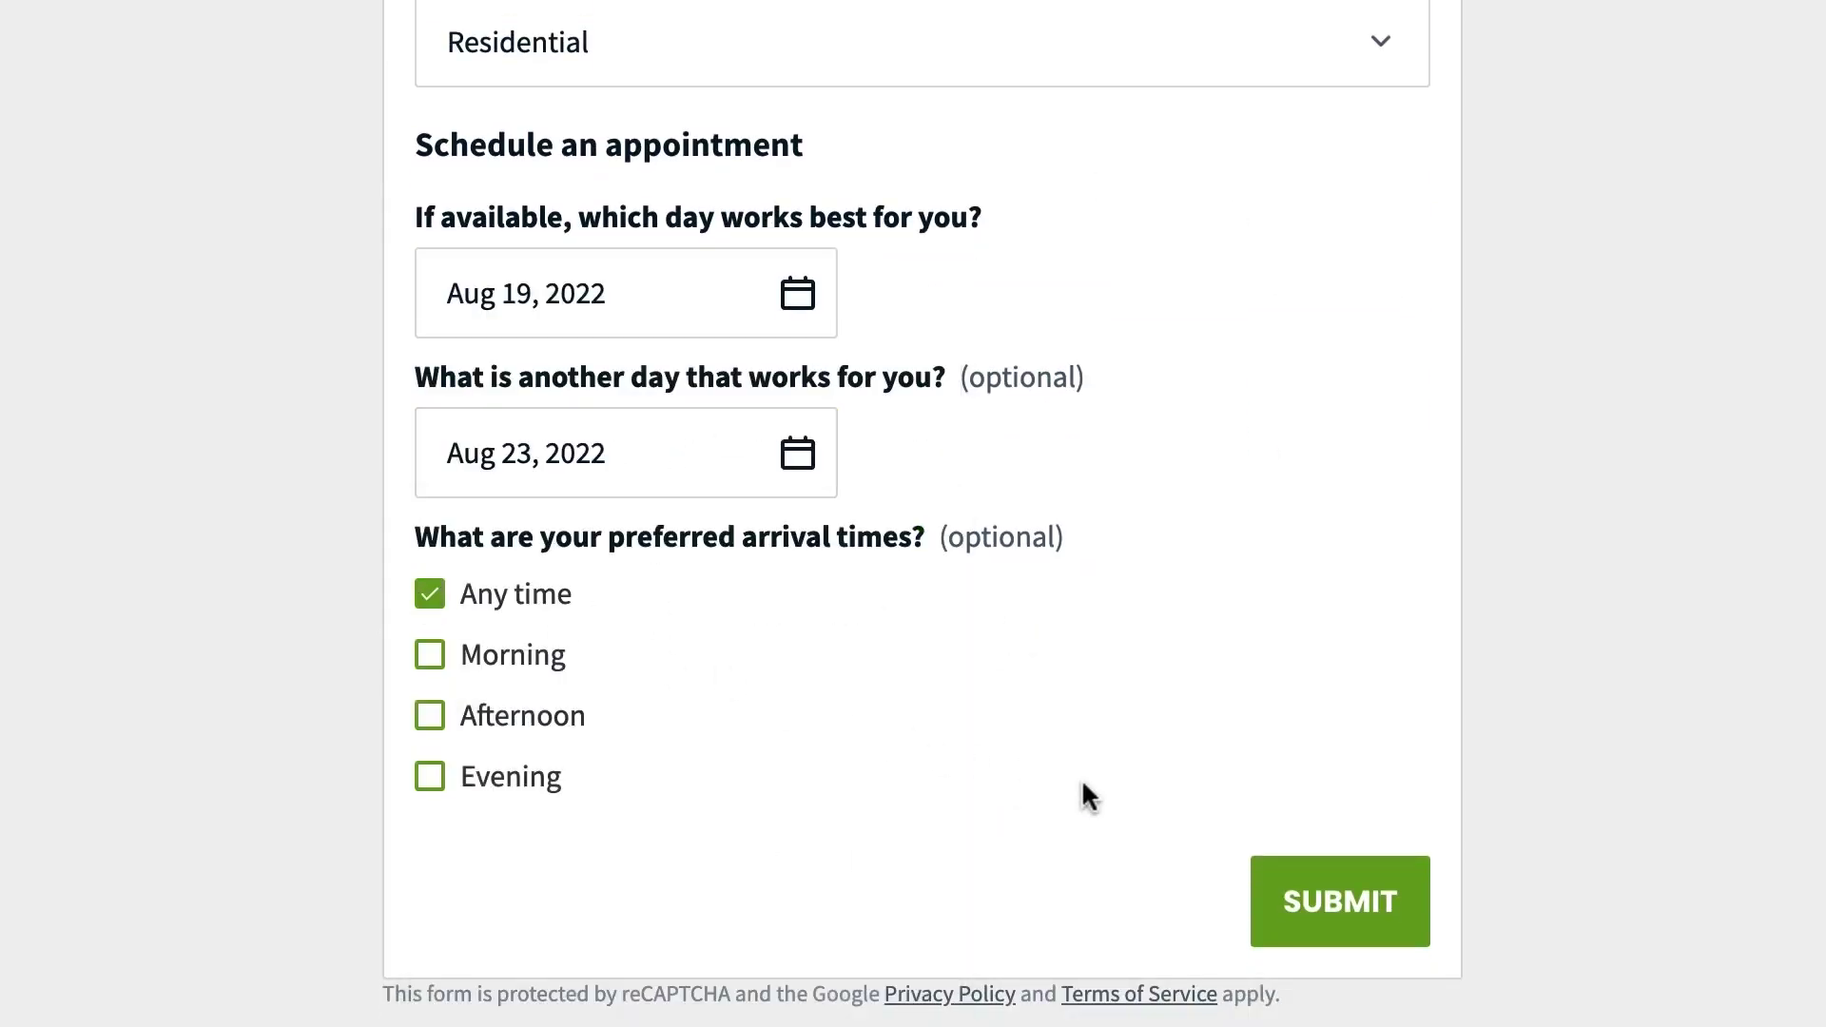
left_click(1271, 897)
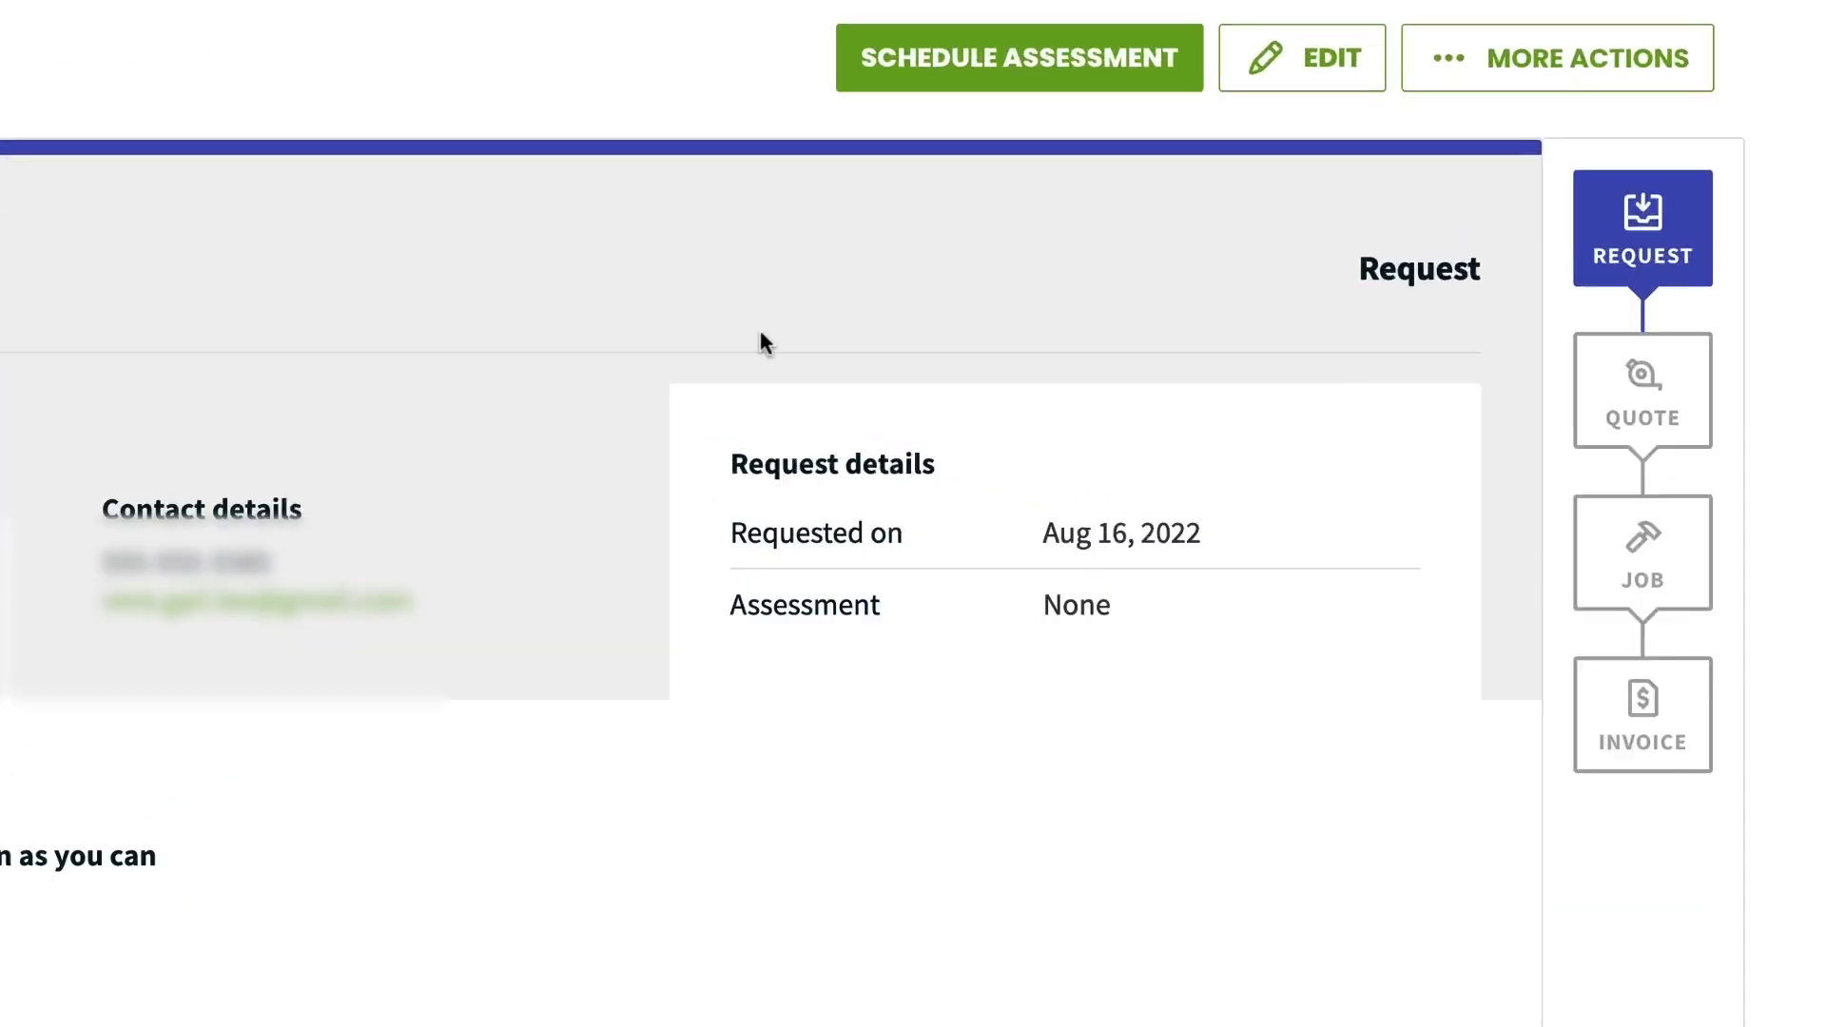
Convert the request into a quote with a Work line item
left_click(1440, 72)
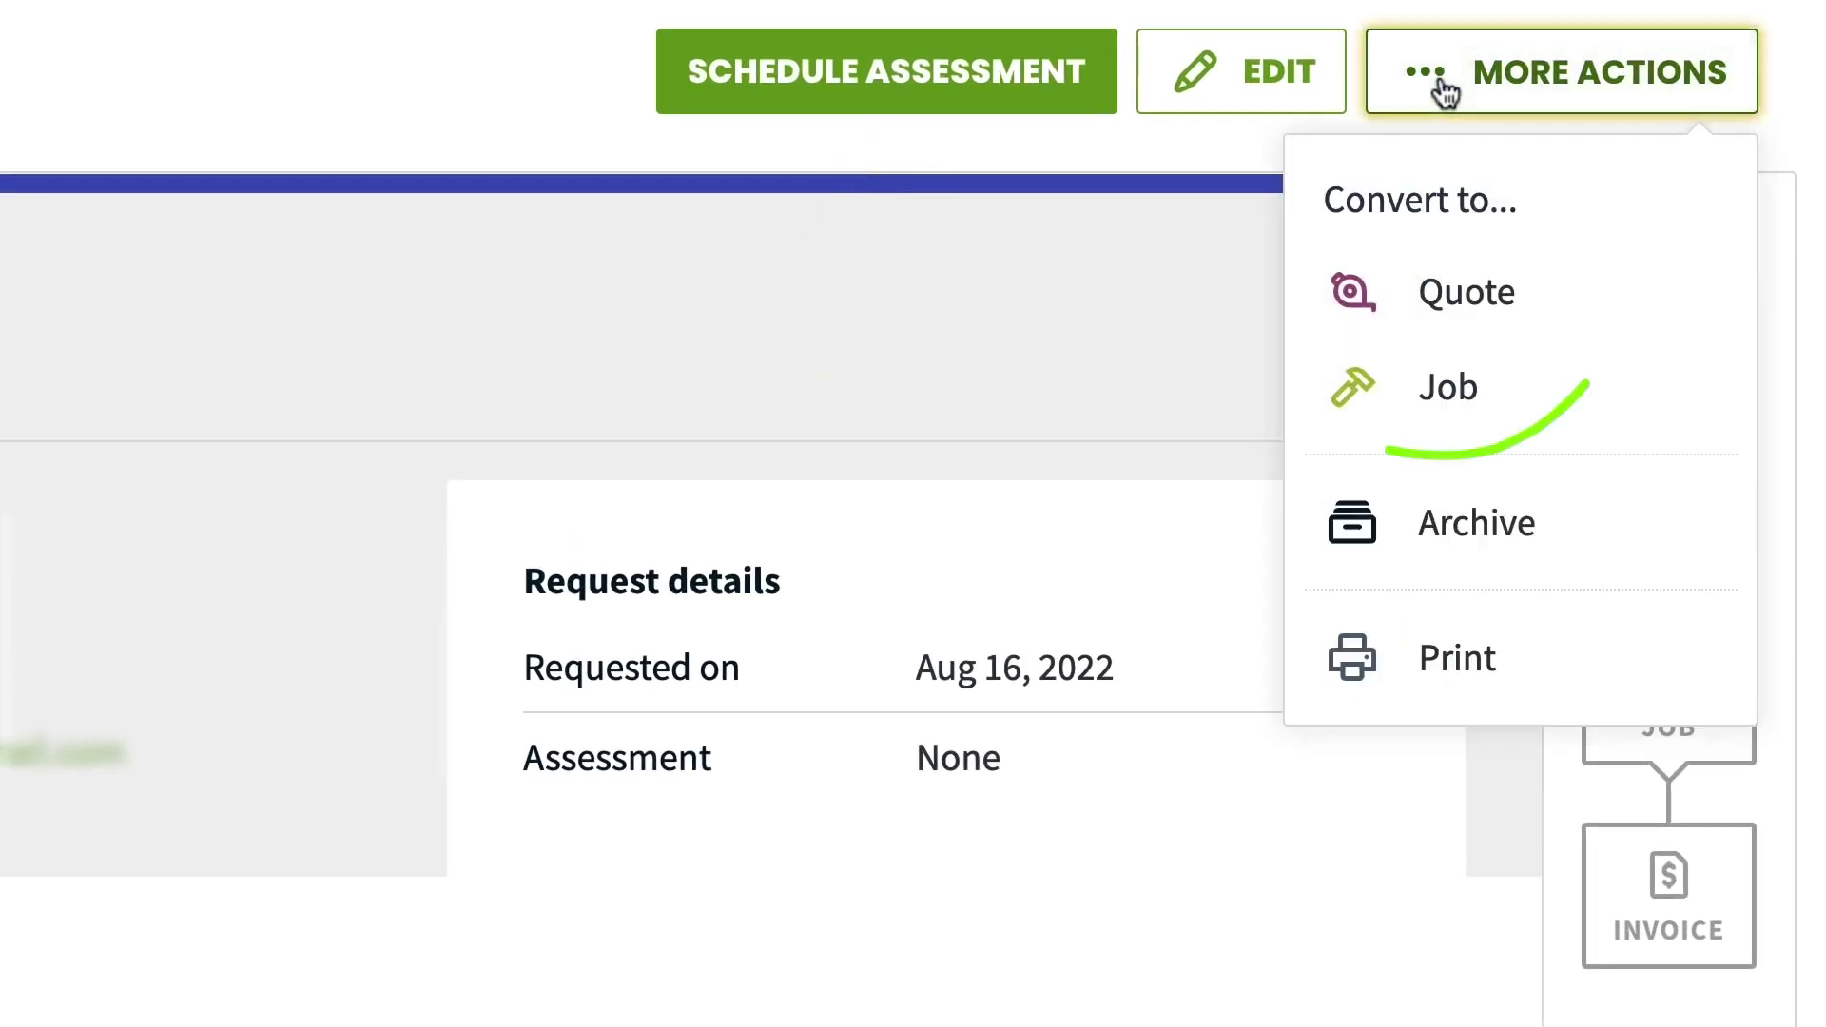
left_click(1557, 314)
left_click(553, 609)
left_click(521, 775)
Add a 10% required deposit, then save the quote and email it to the client
left_click(1327, 915)
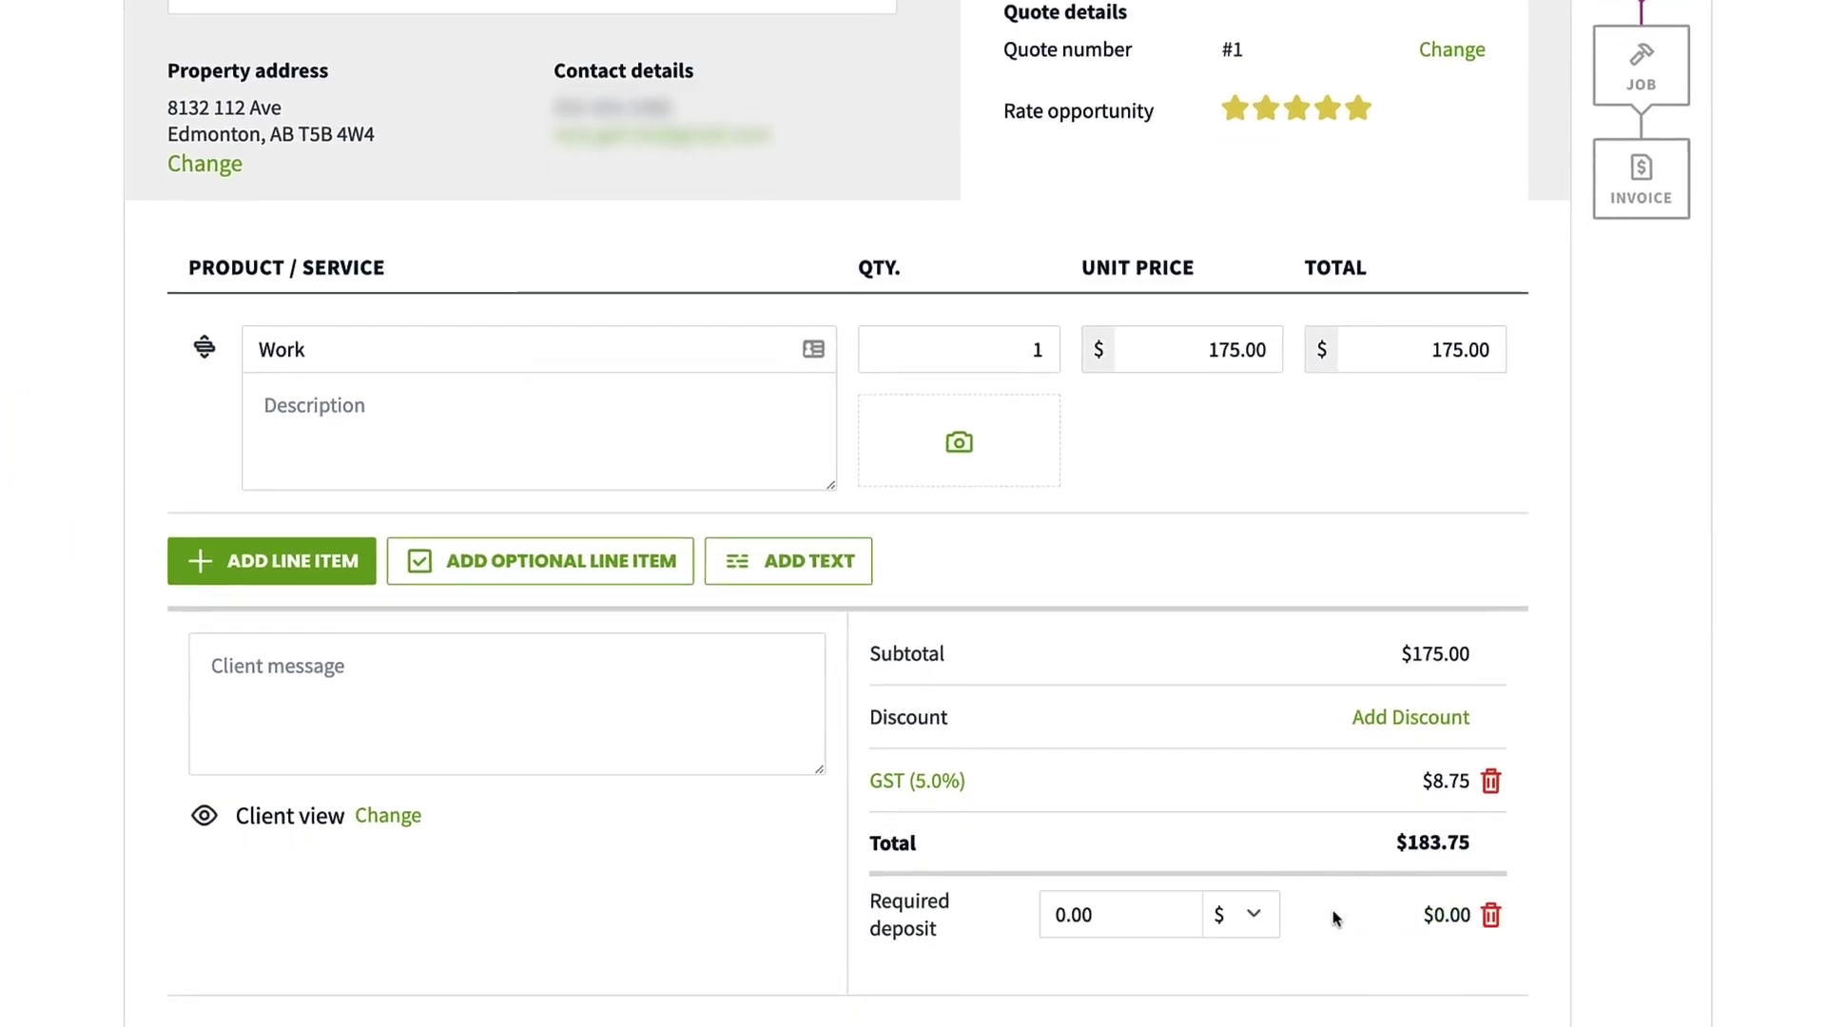
left_click(1236, 915)
left_click(1229, 949)
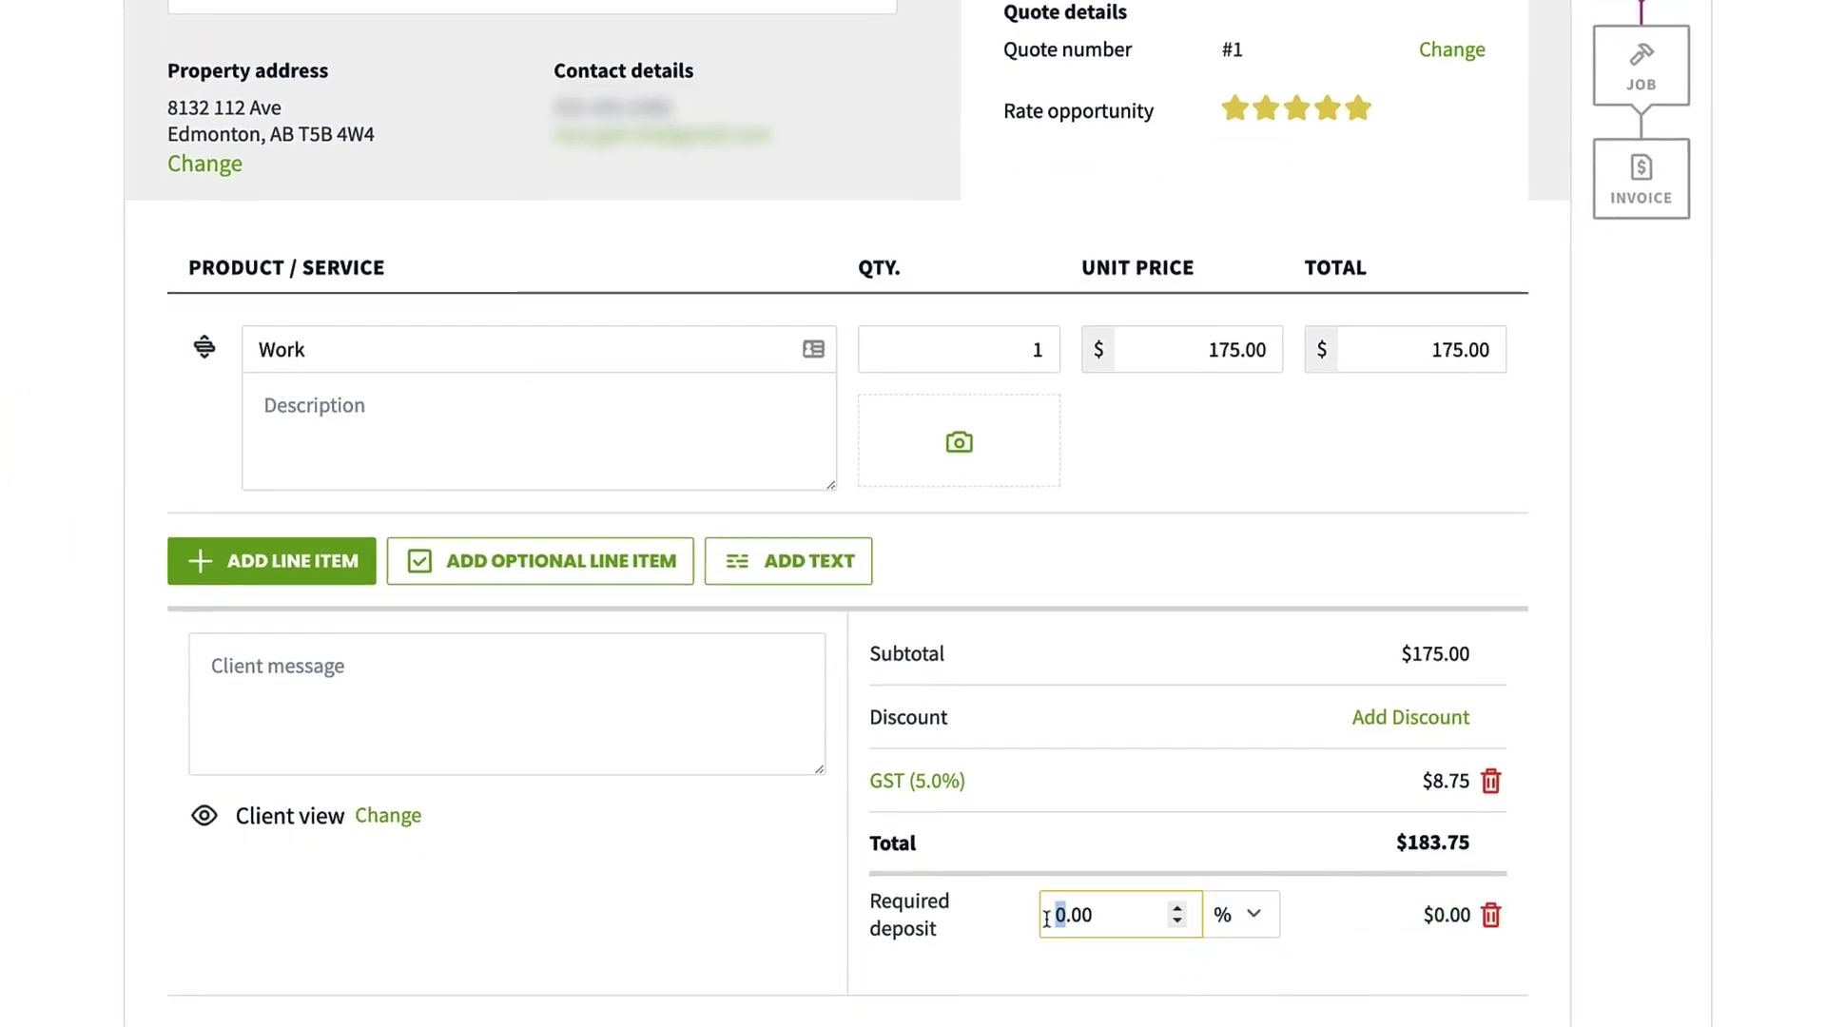
scroll(1042, 960, "down", 7)
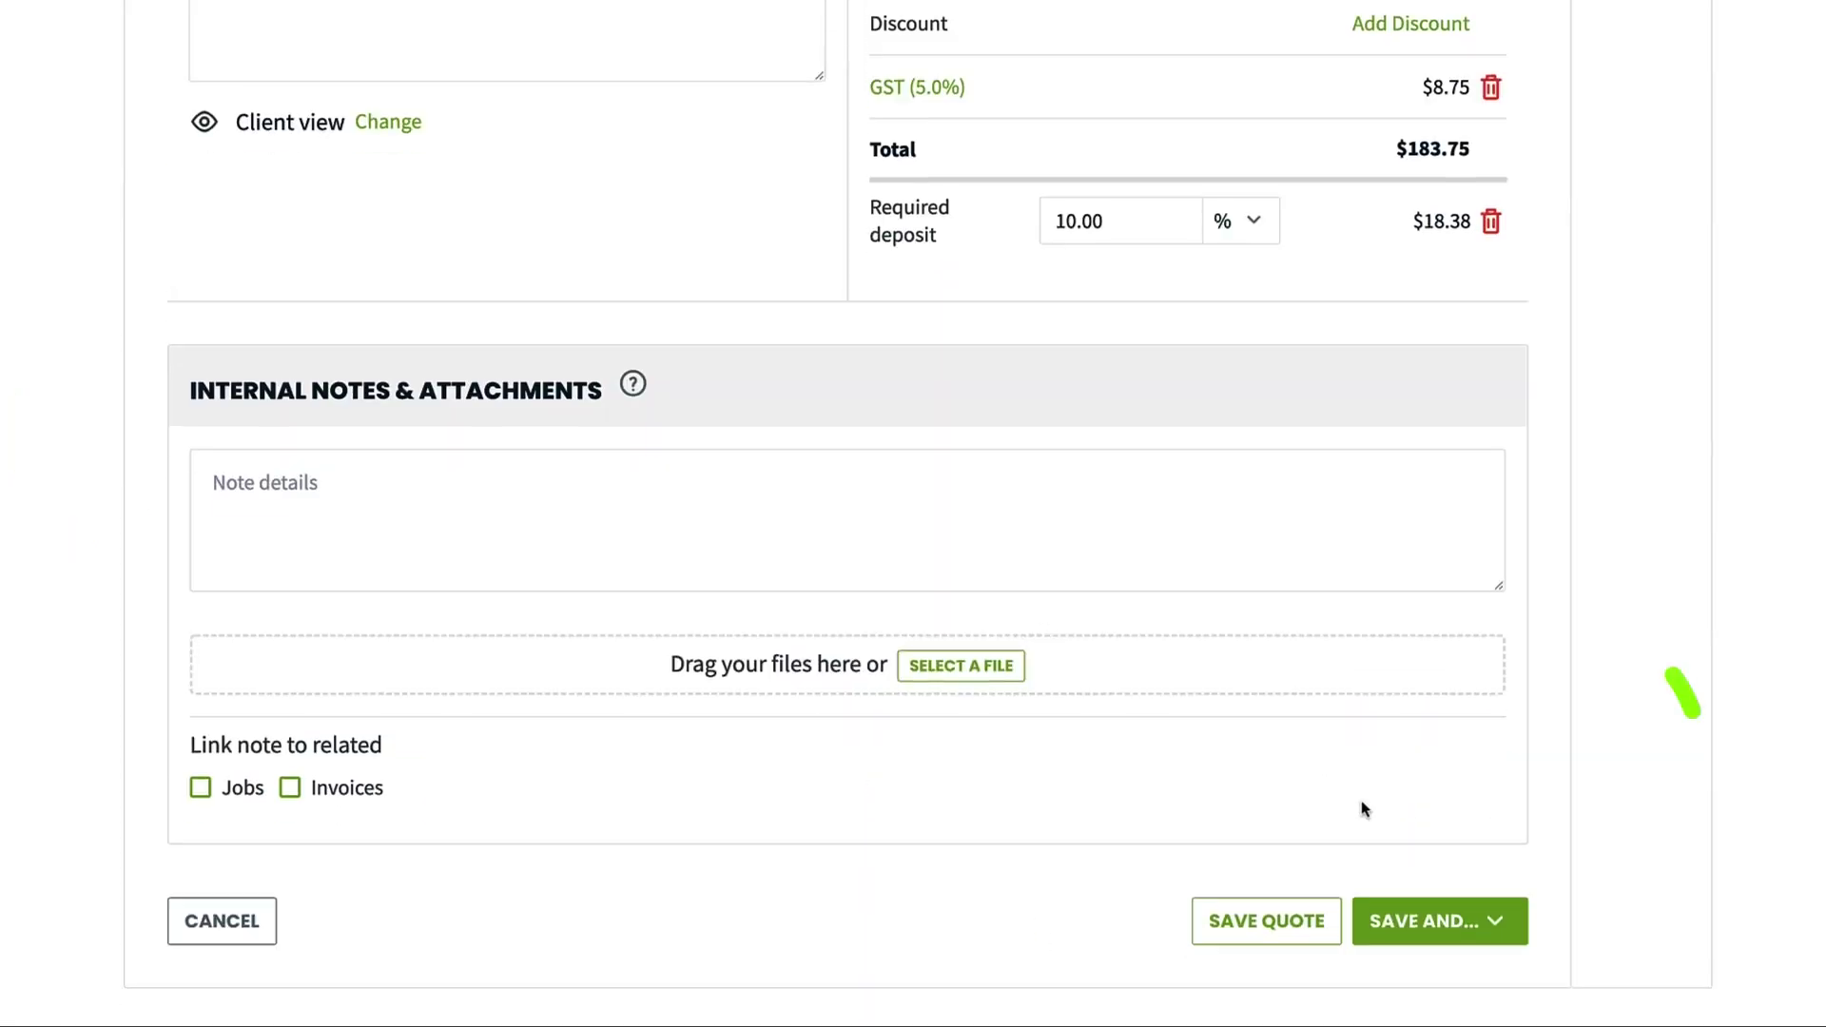
left_click(1493, 921)
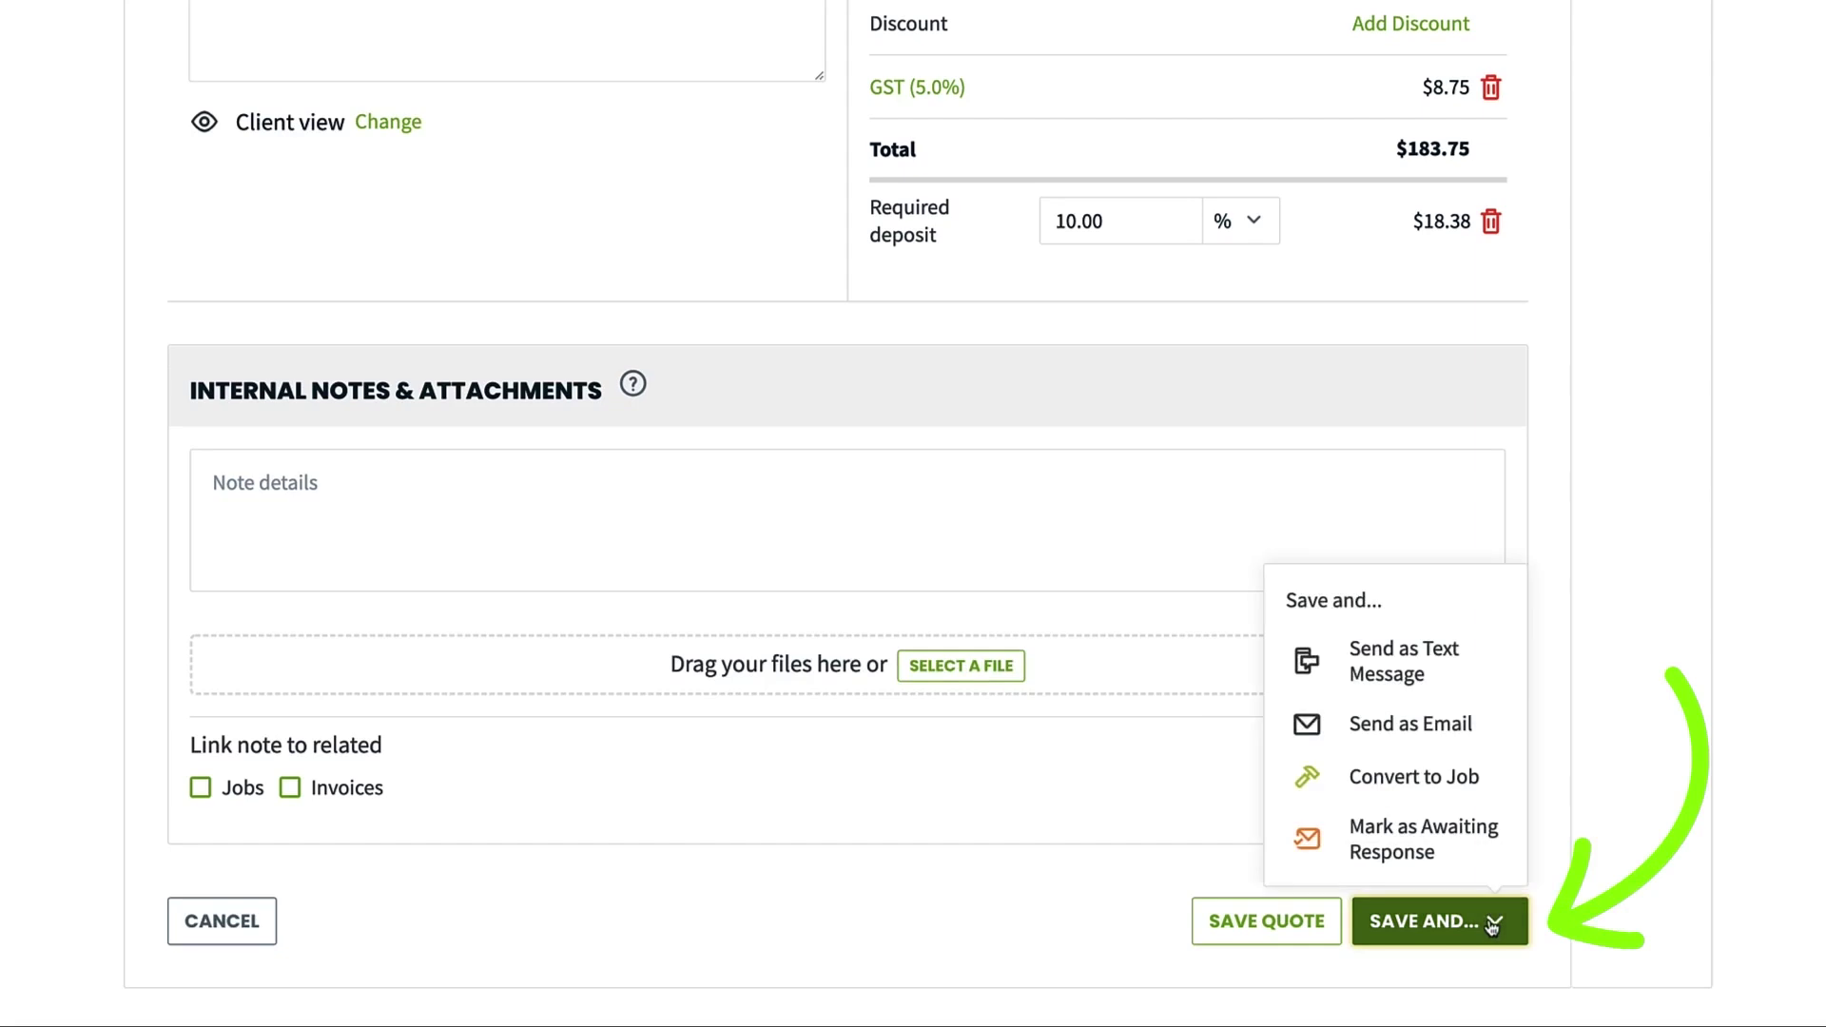
left_click(1494, 726)
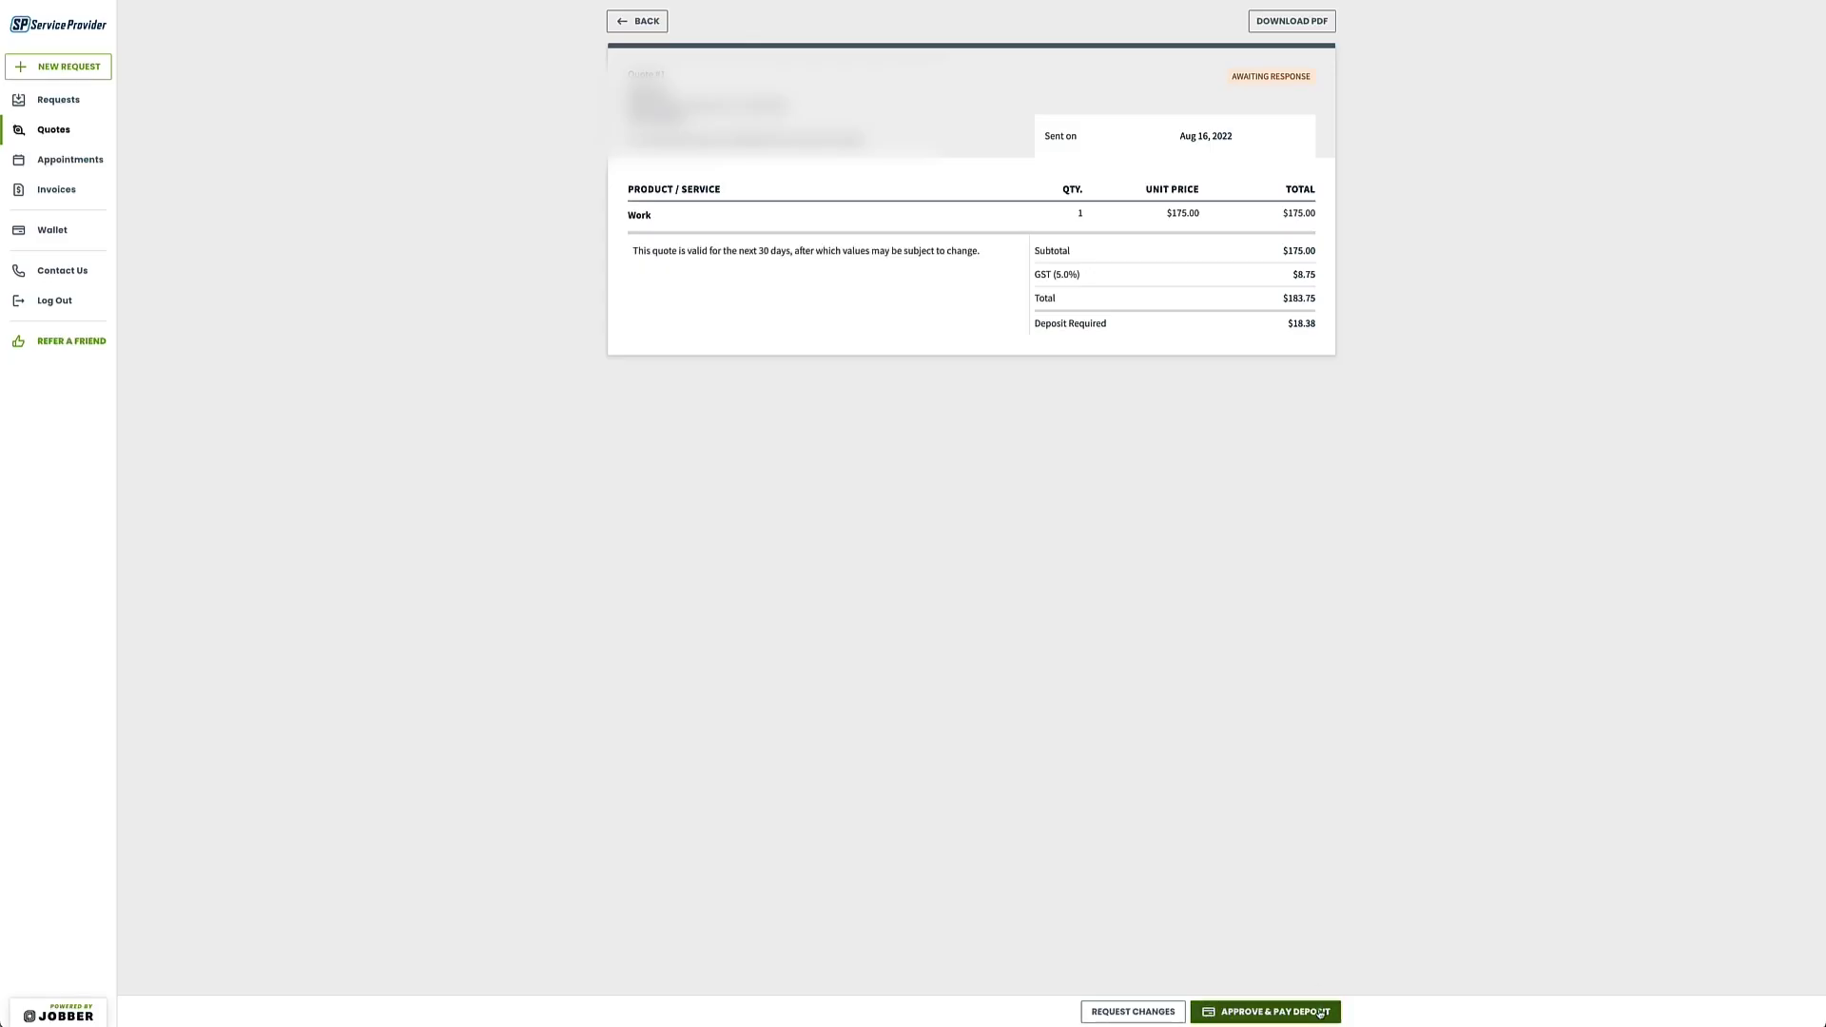
Sign Quote #1, enter the cardholder's name and card details, and pay the $18.38 deposit
left_click(1320, 1014)
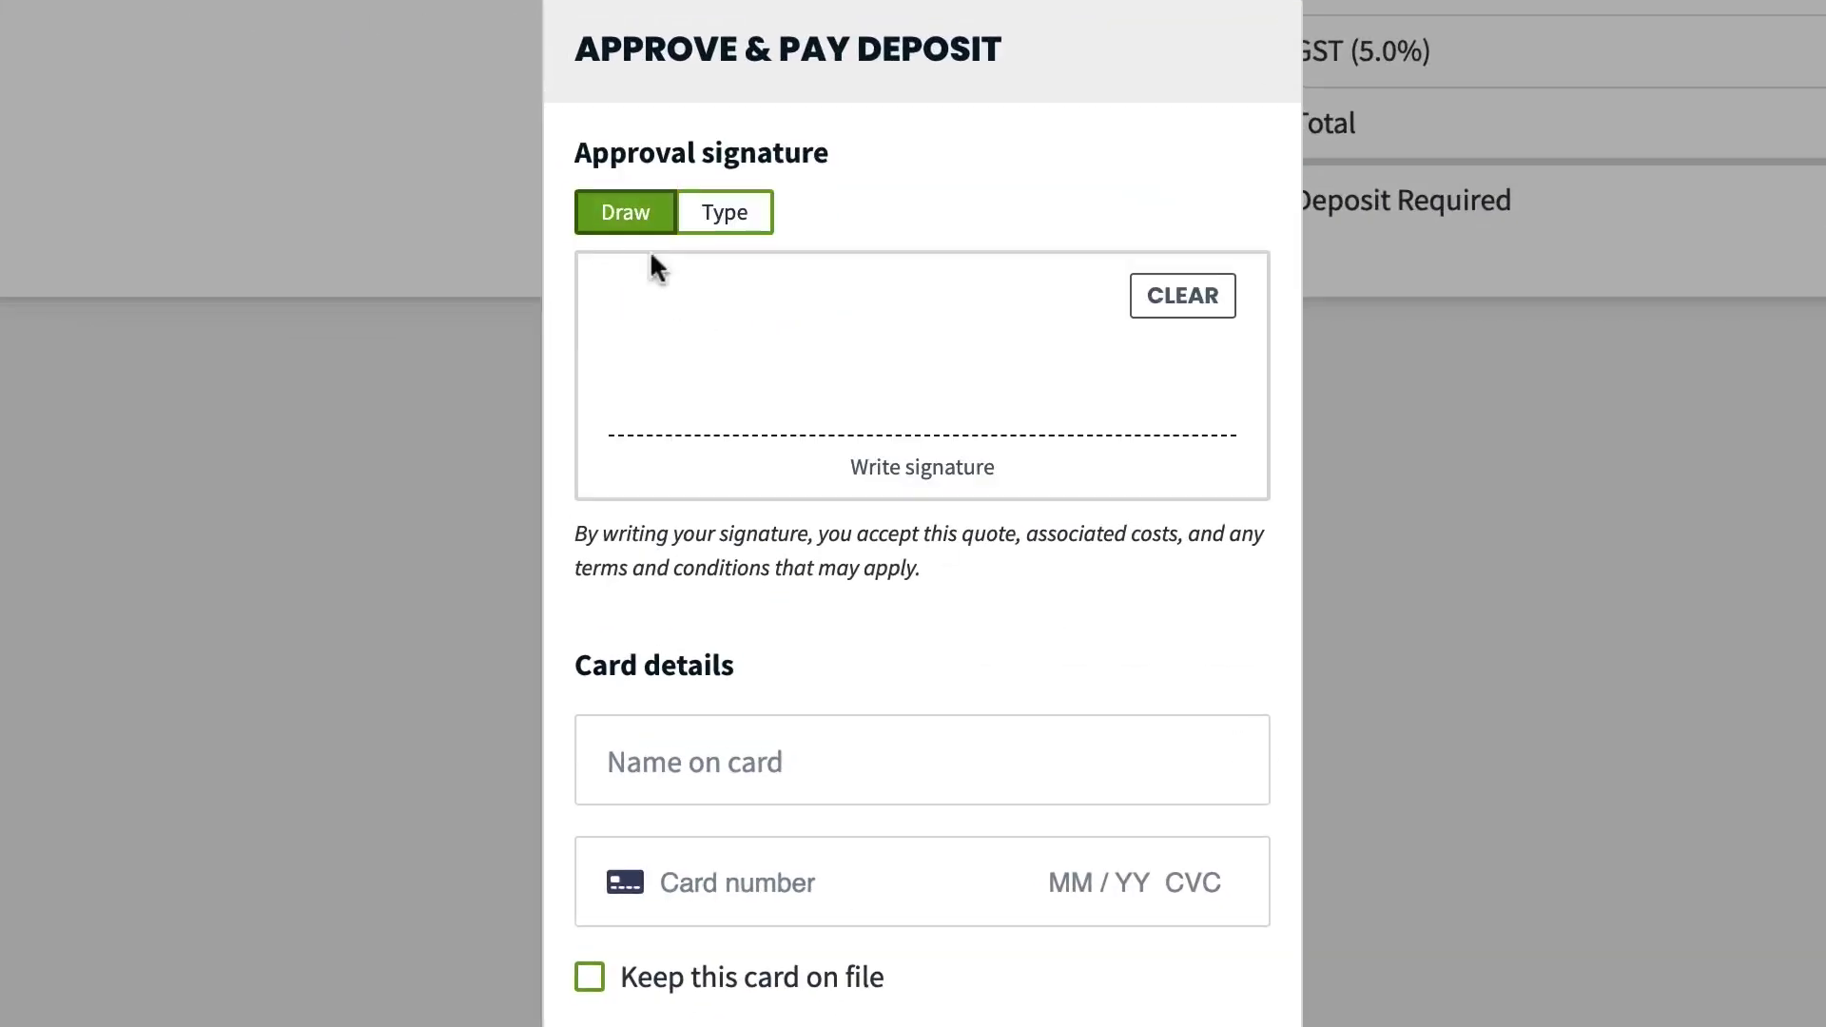
left_click_drag(773, 315, 1160, 464)
left_click(856, 773)
key("Tab")
type("4242 4242 4242 4242 12 / 28 254")
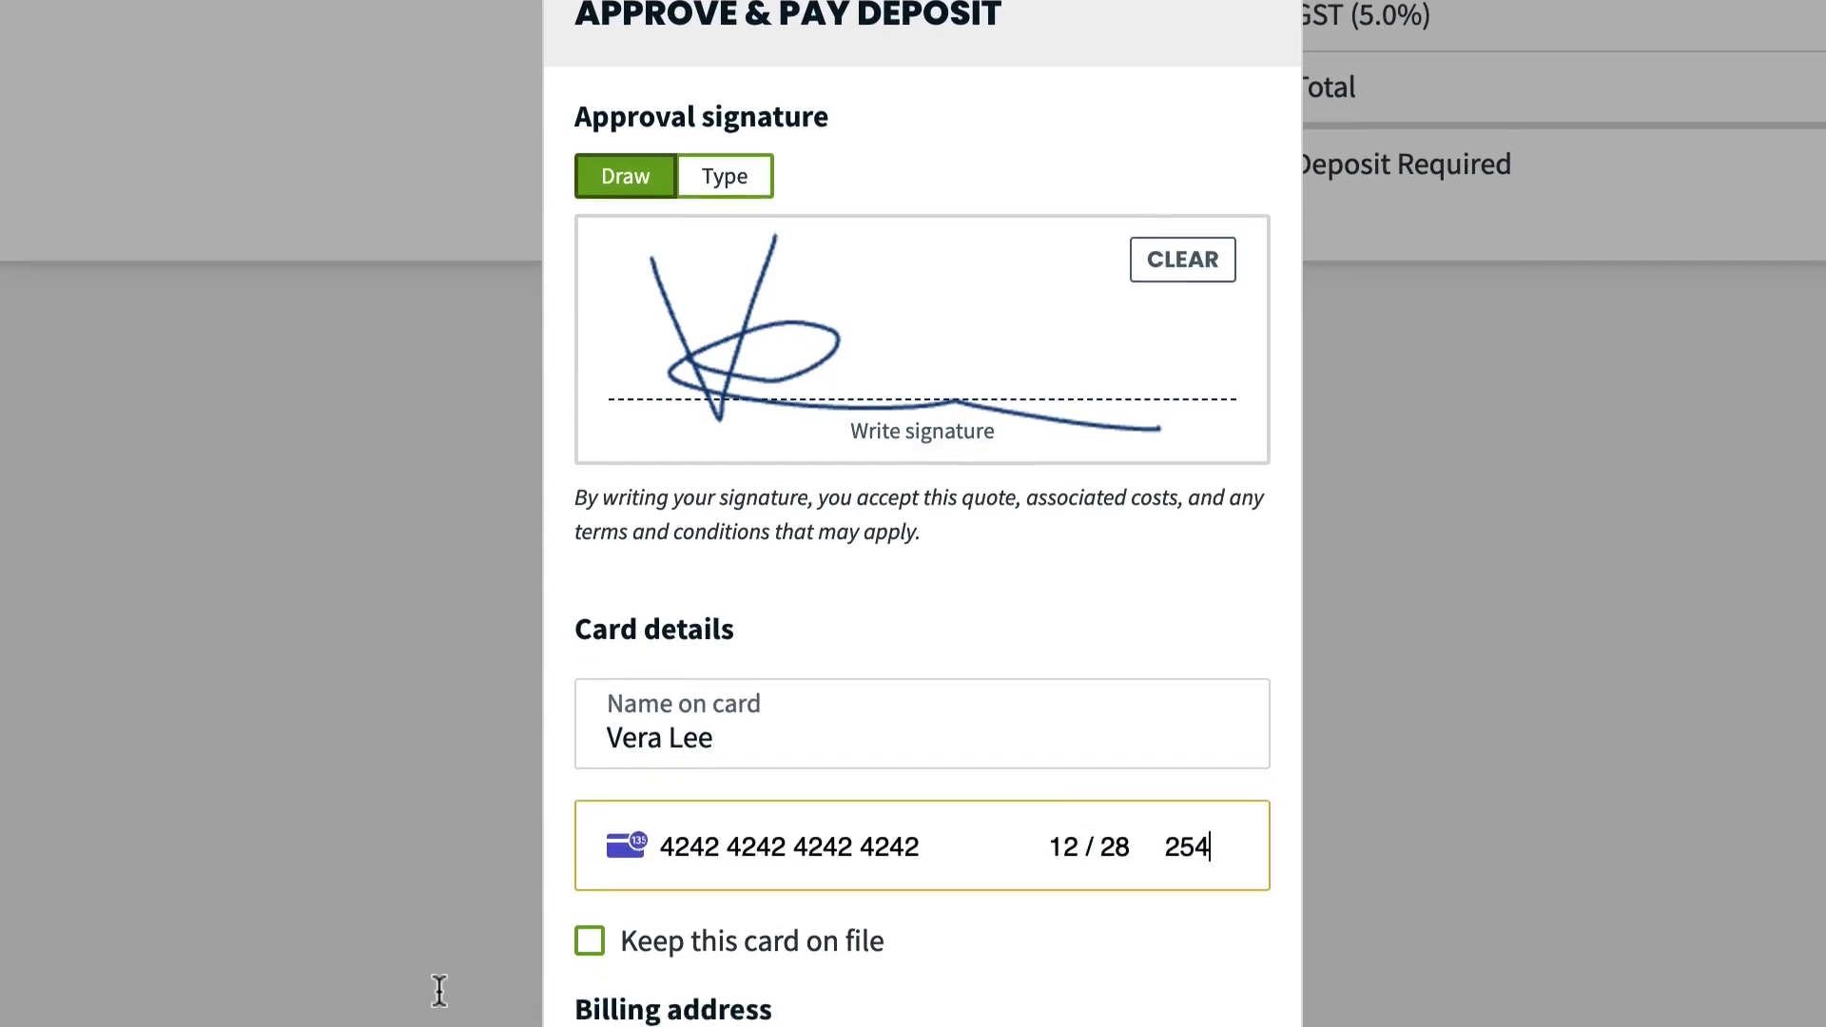
scroll(1154, 903, "down", 6)
left_click(1152, 861)
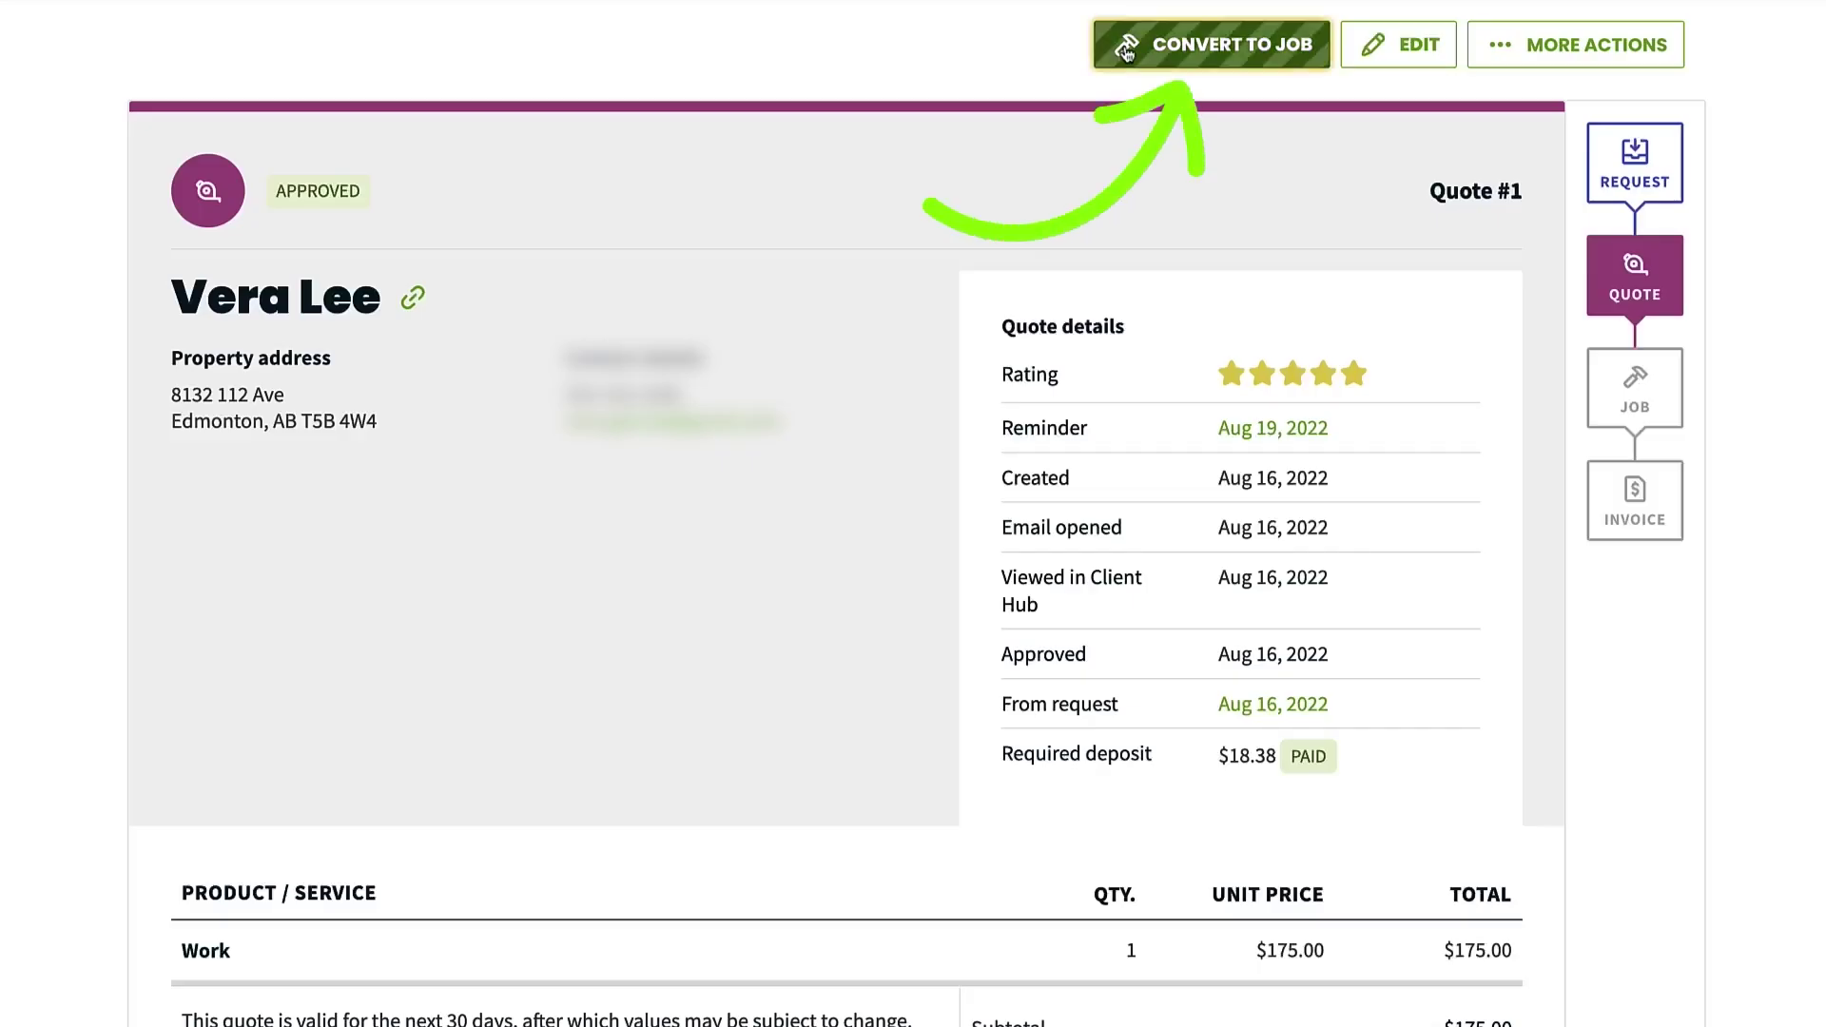
Convert the approved quote to a one-off job starting at 10:00AM
left_click(1126, 49)
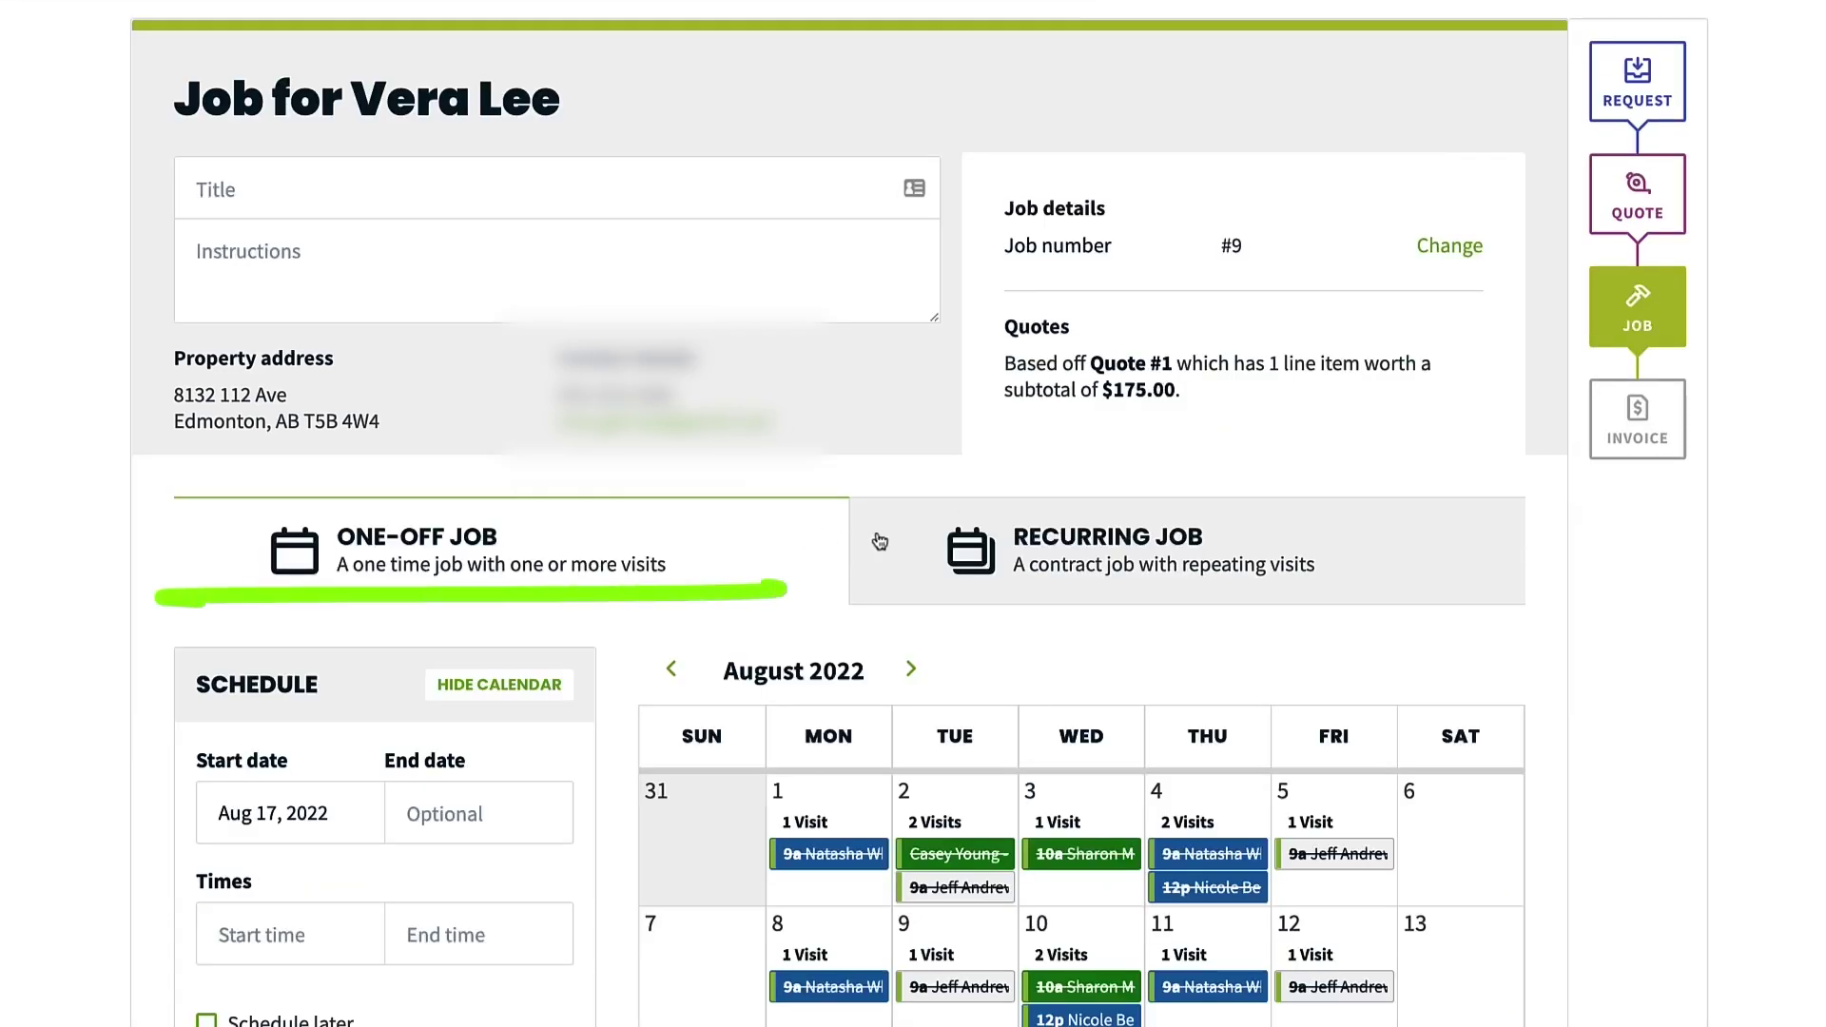
left_click(873, 540)
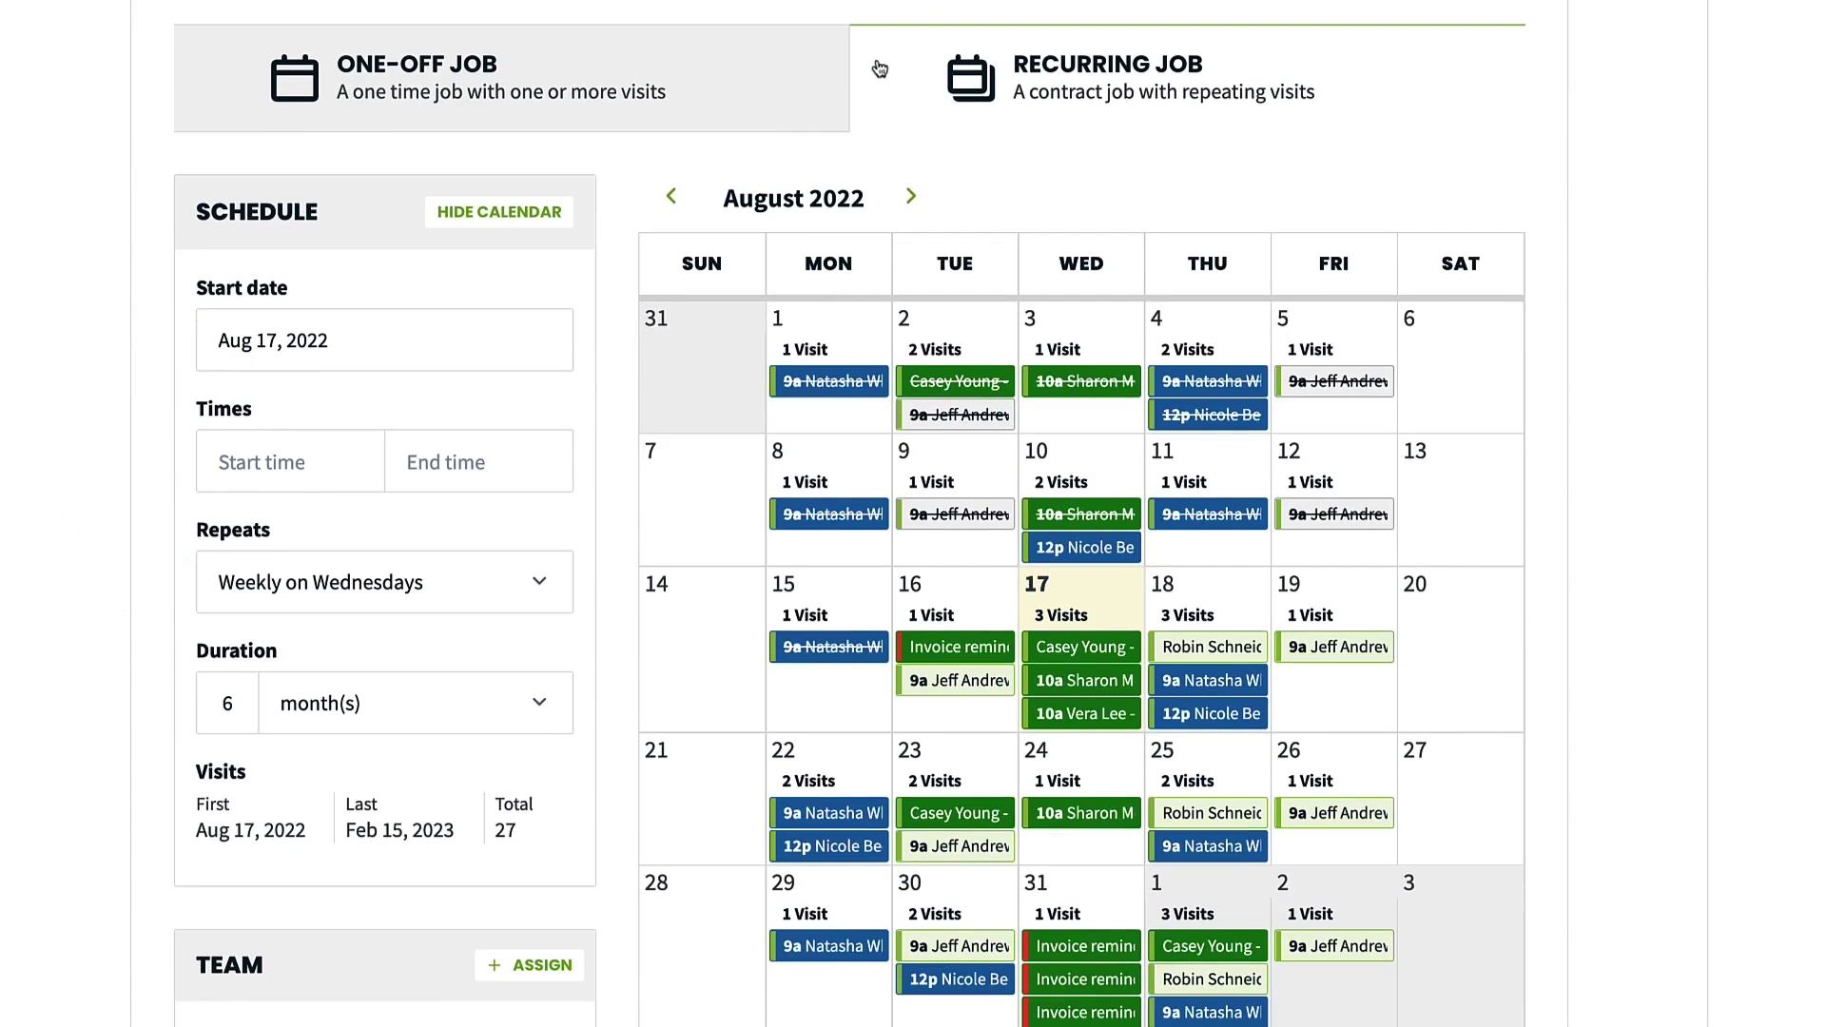
scroll(880, 68, "down", 9)
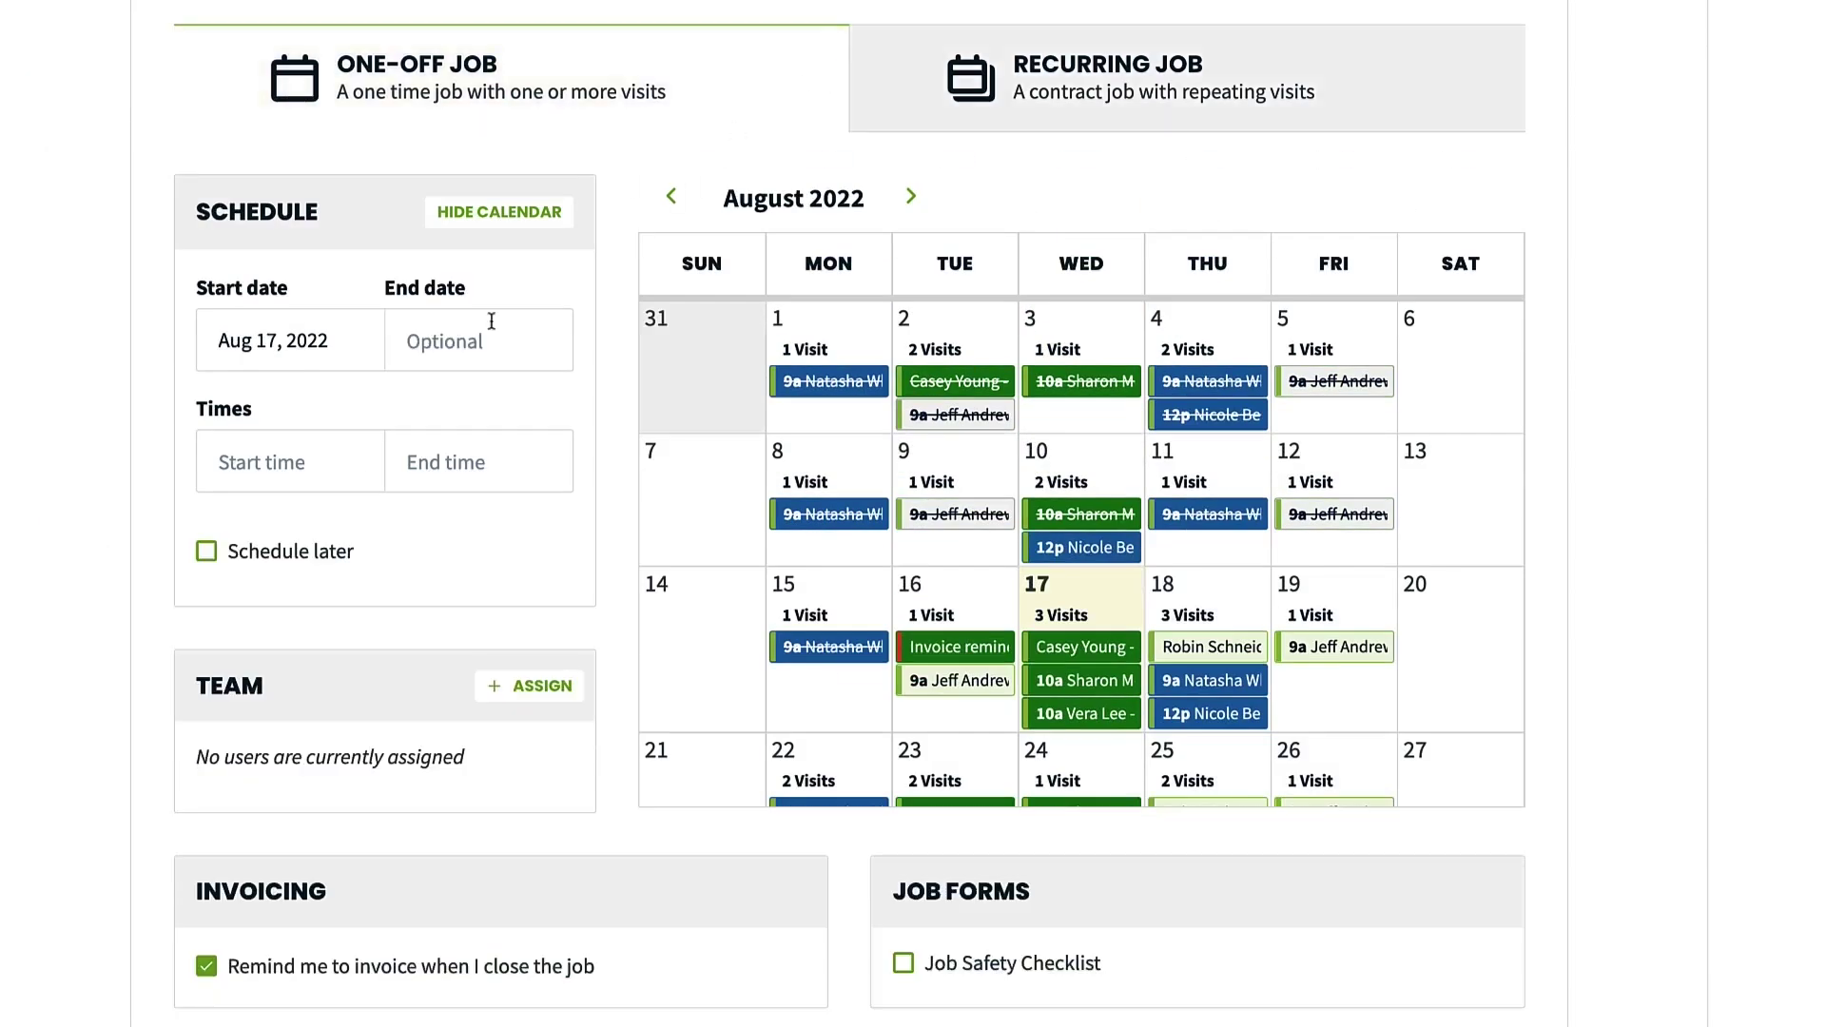
key("Tab")
type("10")
left_click(396, 542)
Assign one team member to the job and save it
left_click(495, 686)
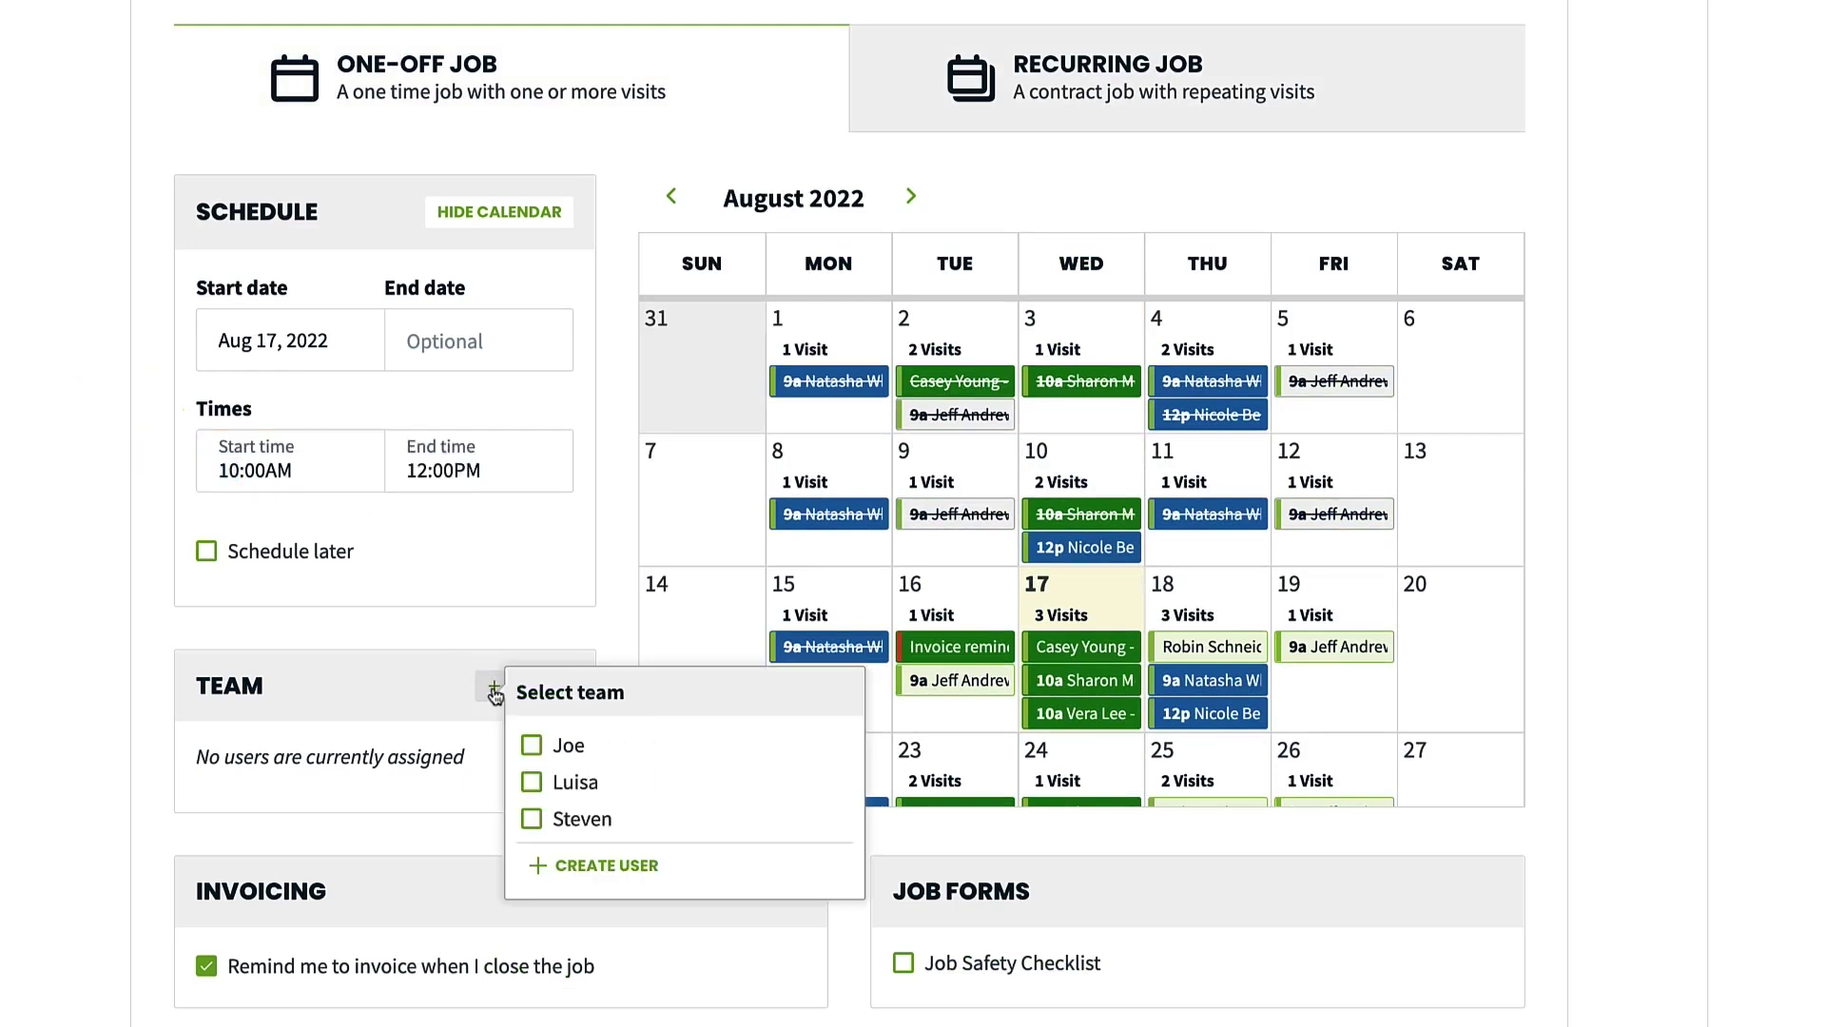
left_click(531, 746)
left_click(472, 758)
scroll(473, 758, "down", 10)
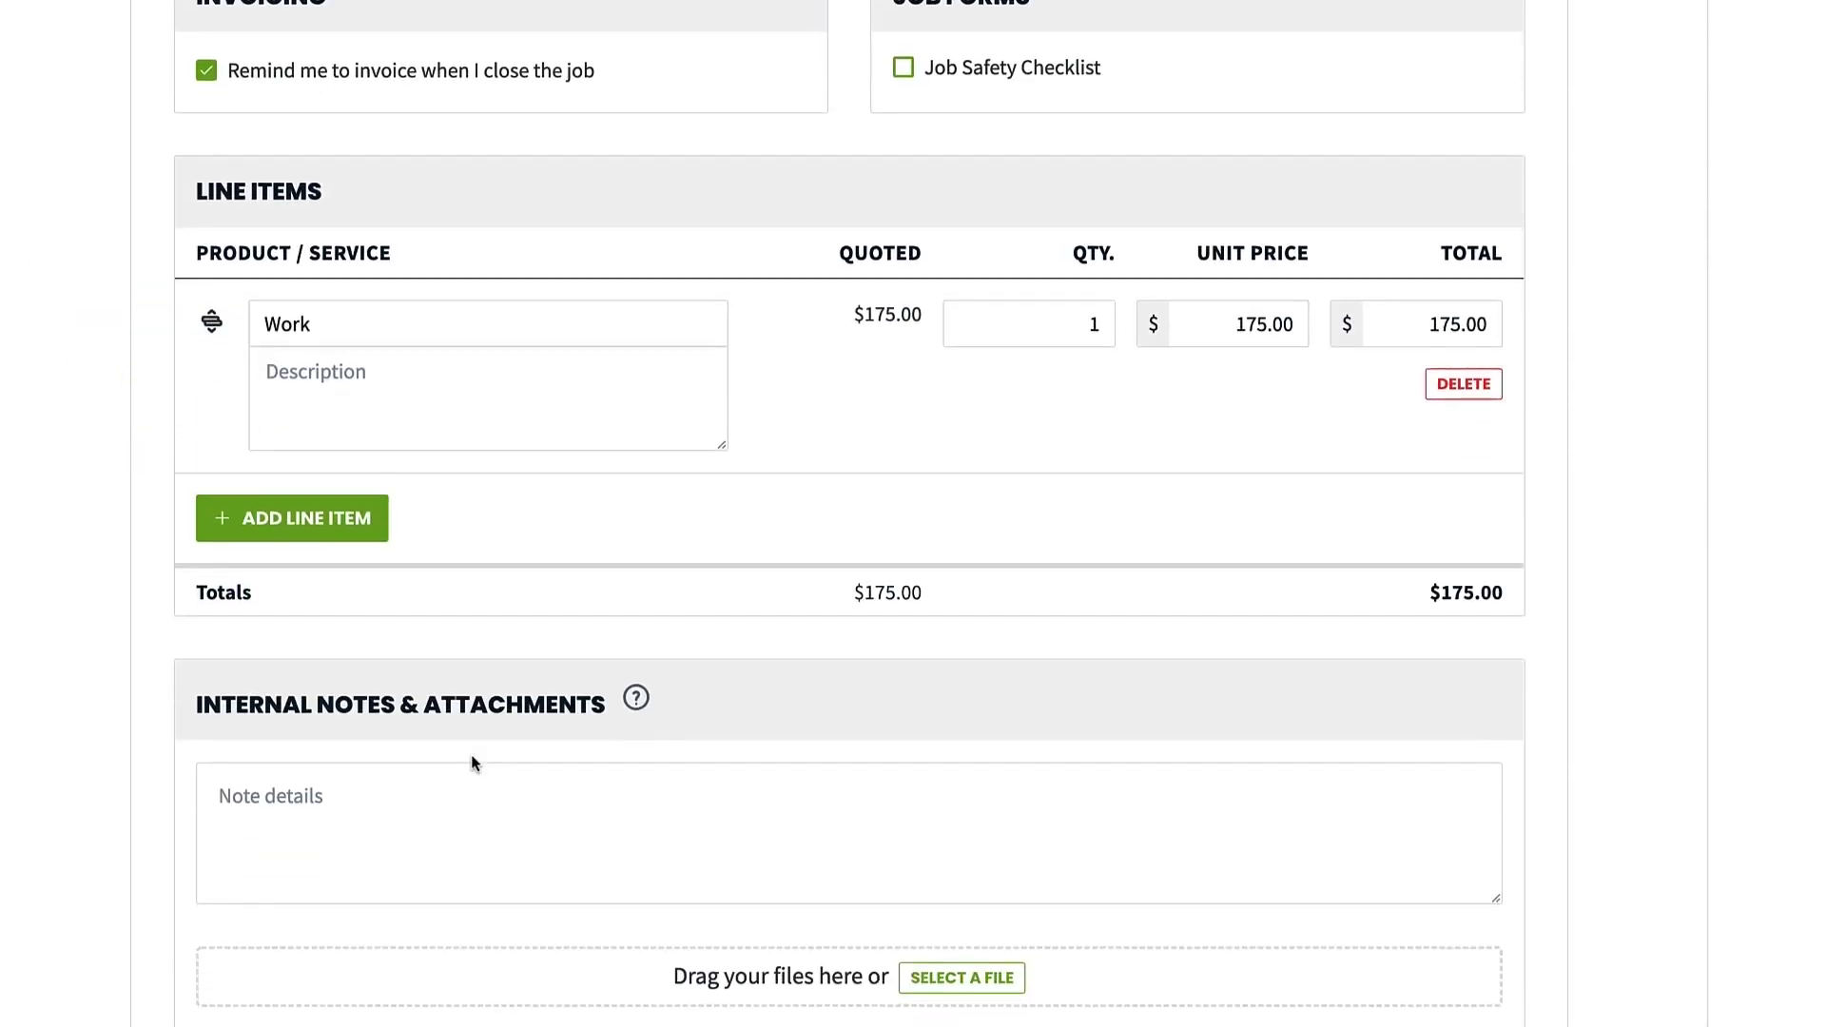
scroll(472, 760, "down", 3)
left_click(1216, 971)
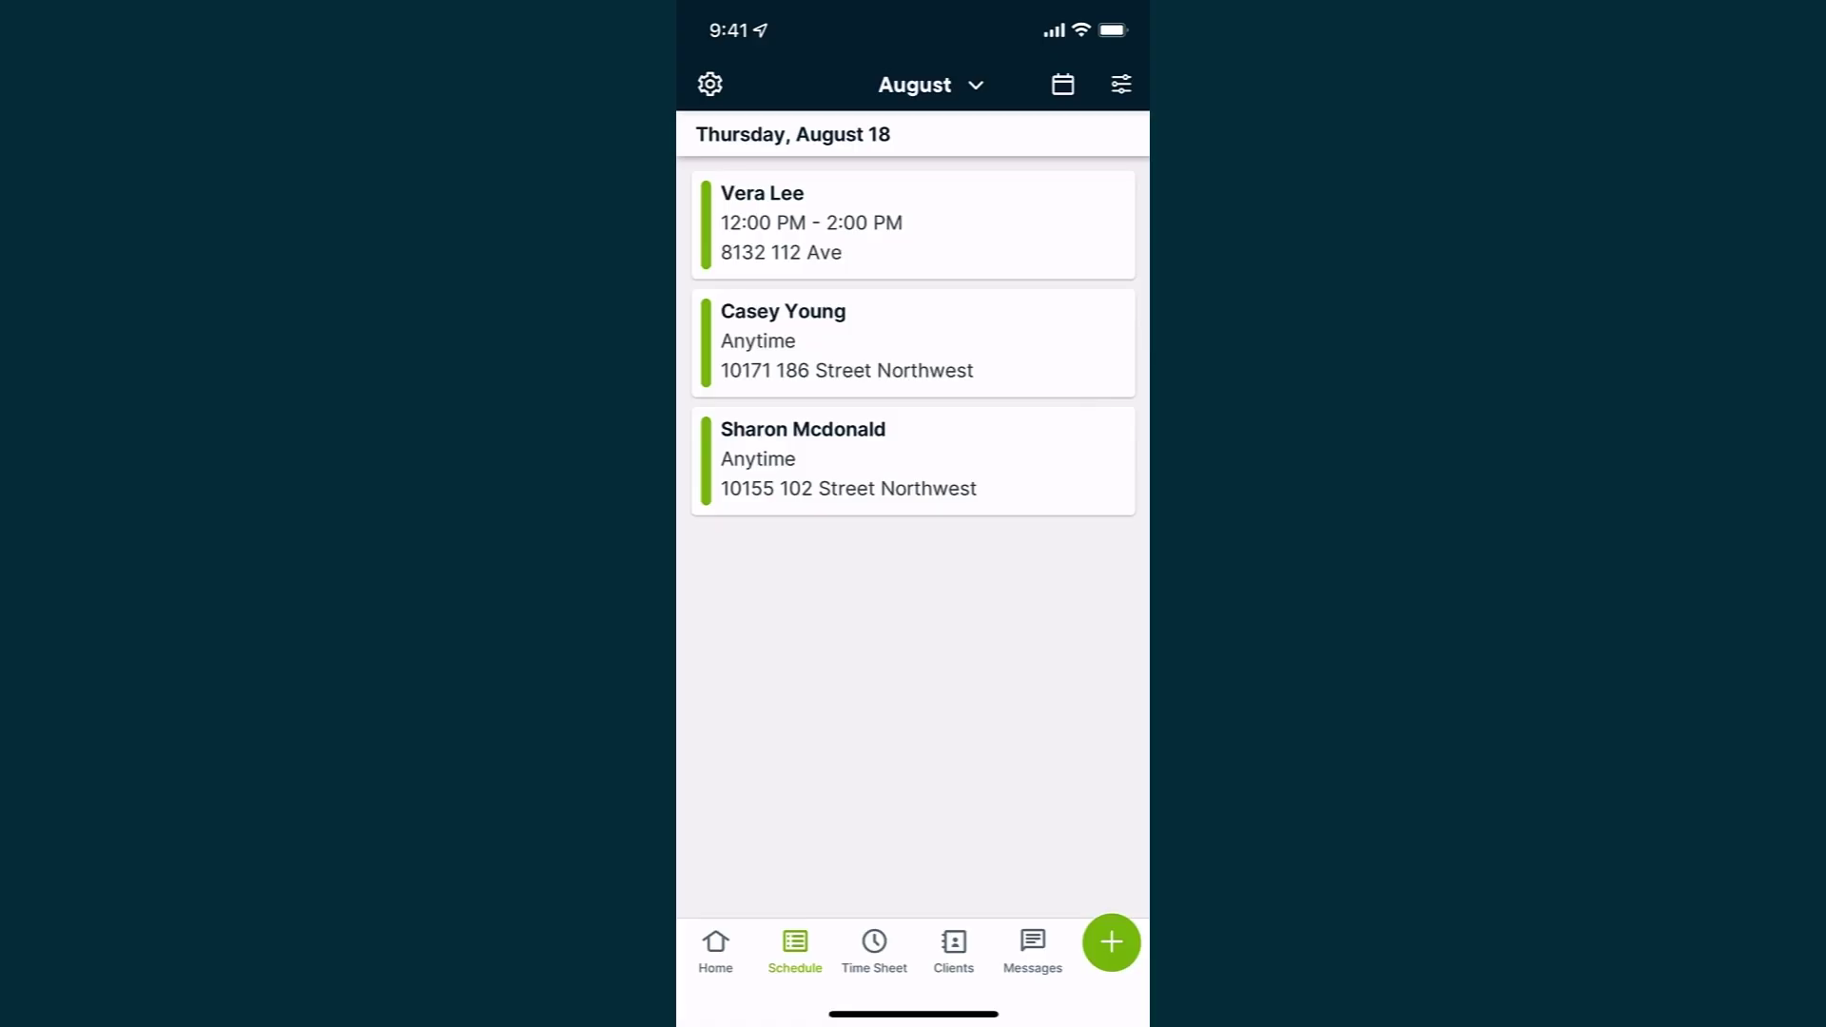
Open the 12:00 PM visit on August 18 and start its timer
left_click(913, 224)
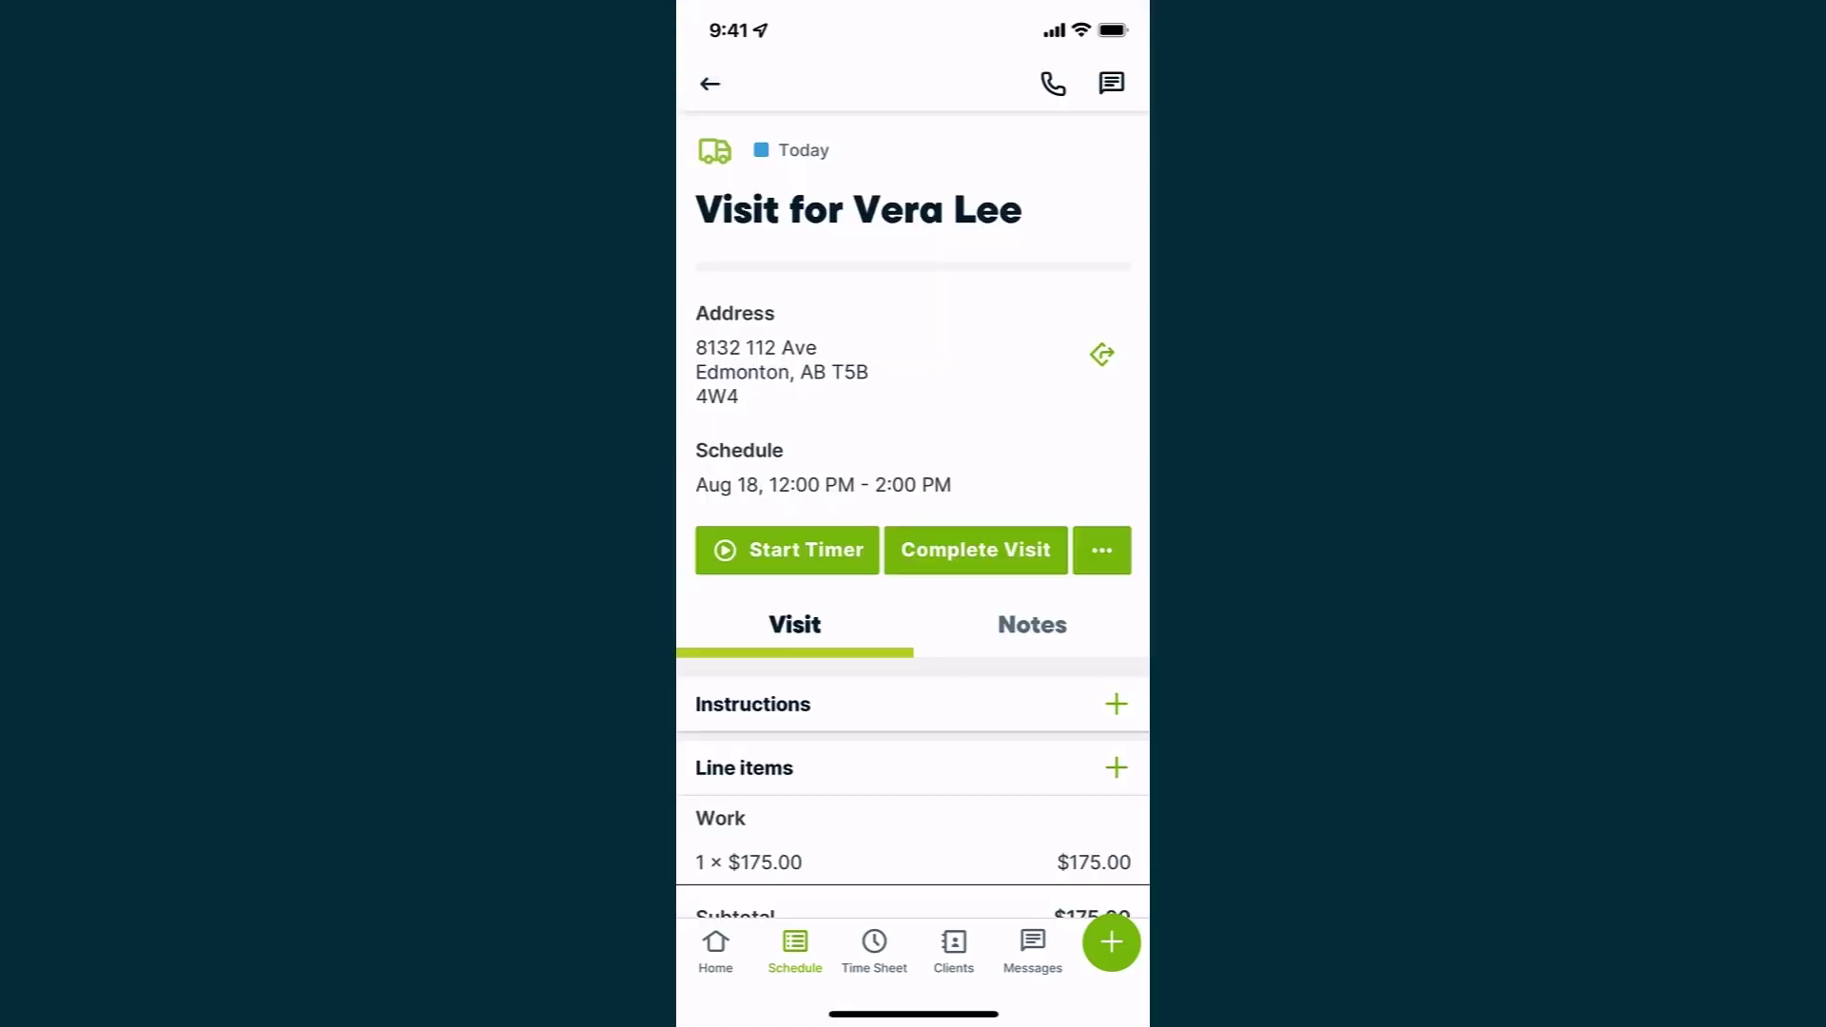
left_click(1111, 83)
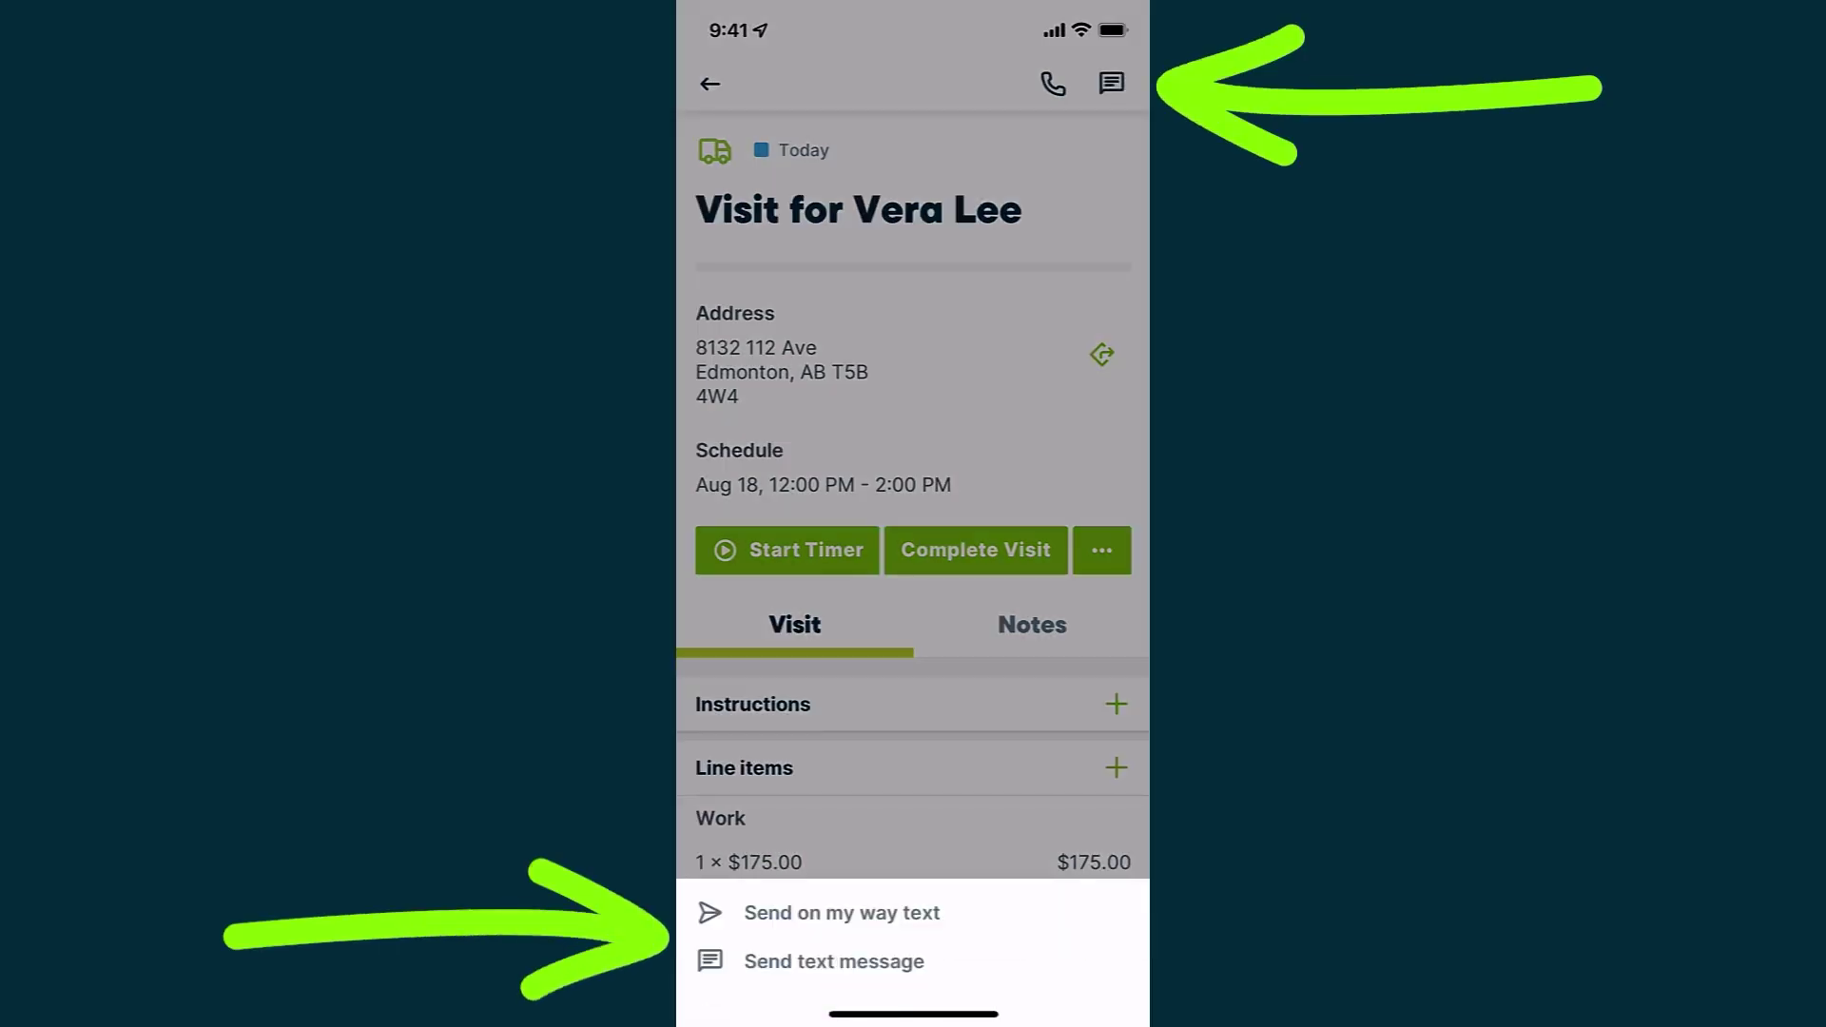
left_click(913, 428)
left_click(787, 549)
Review the visit notes, then complete the visit, closing the job and invoicing now
left_click(1032, 625)
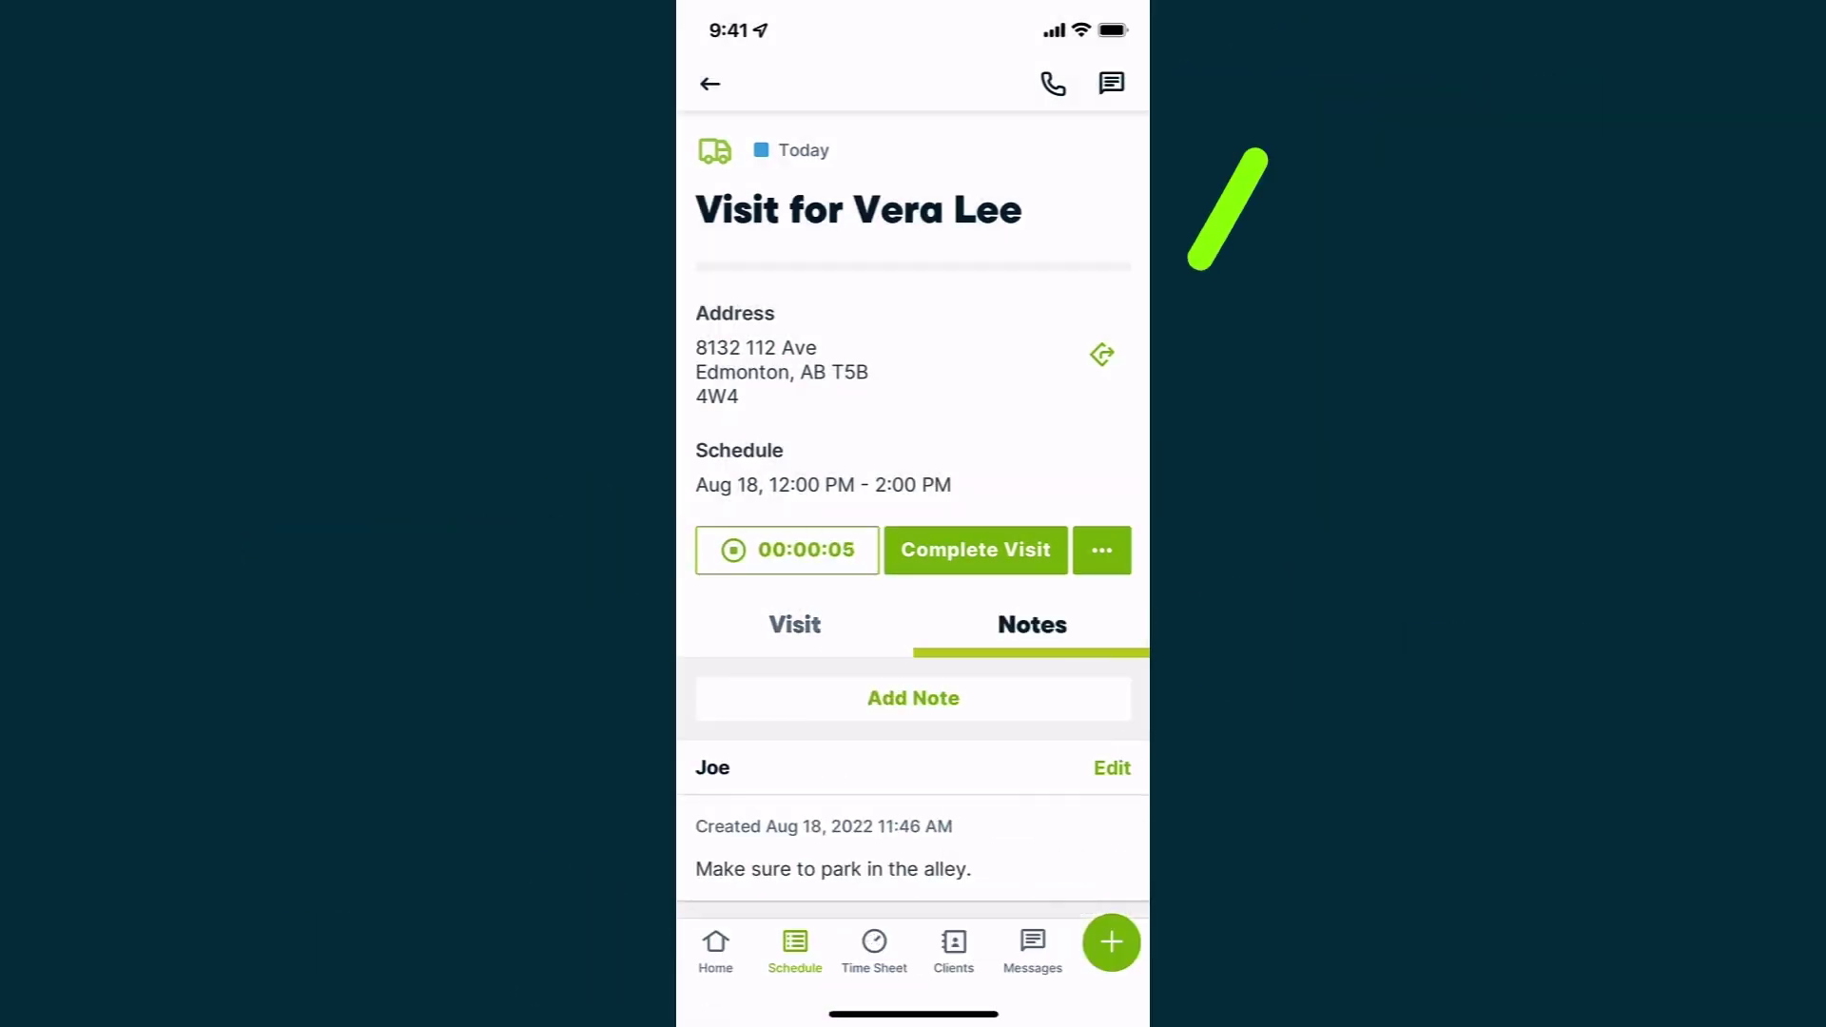
left_click(976, 550)
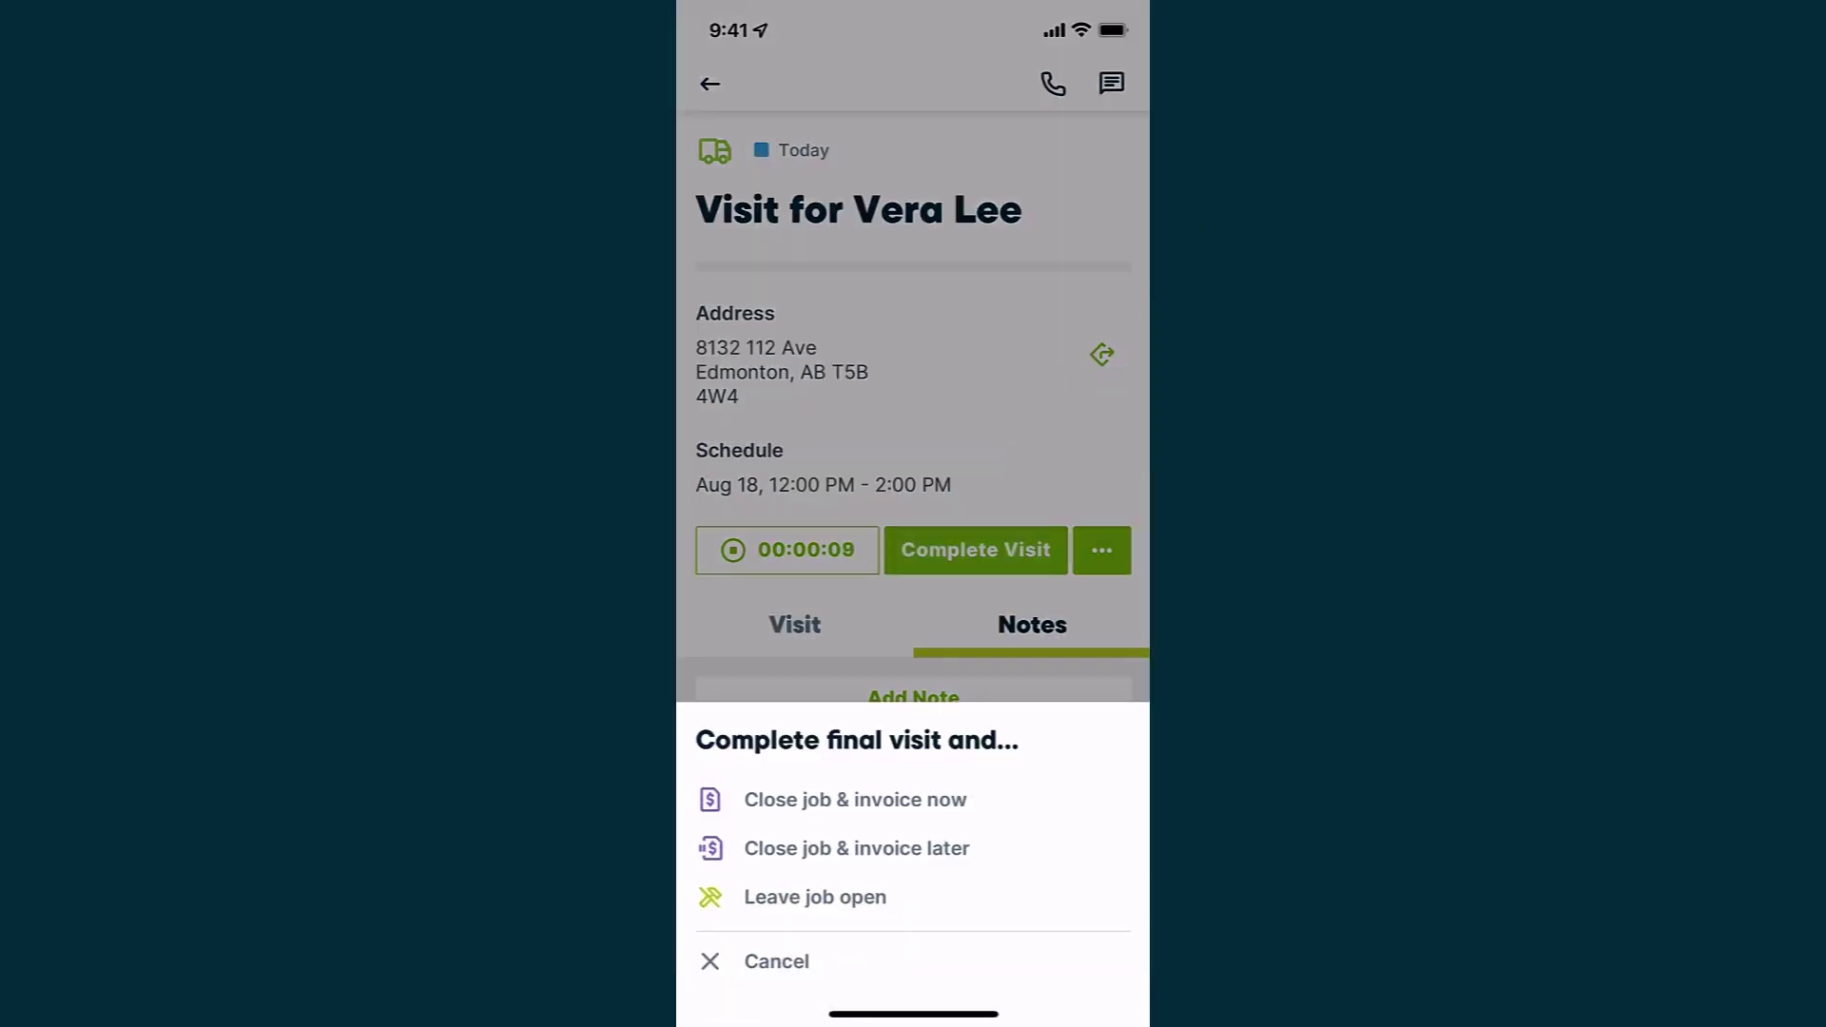
left_click(855, 799)
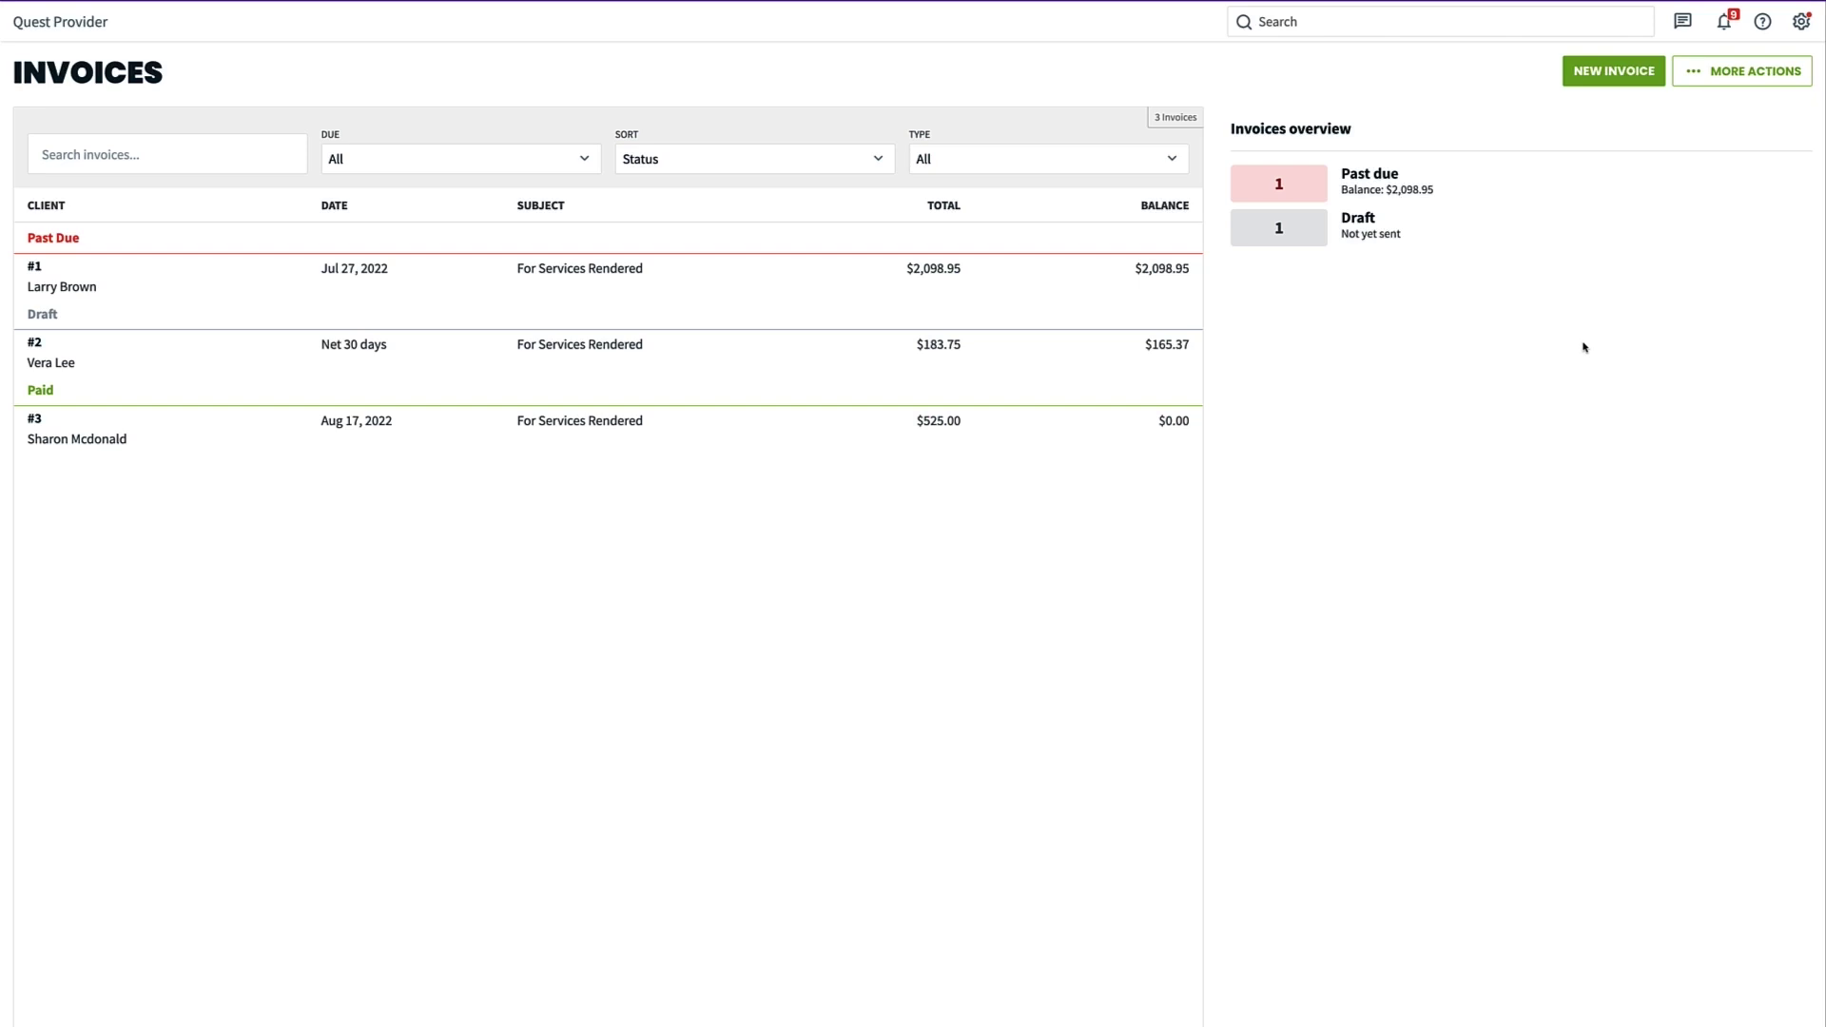
Batch-create invoices for all three one-off jobs ($735.00) and send them now
left_click(1699, 83)
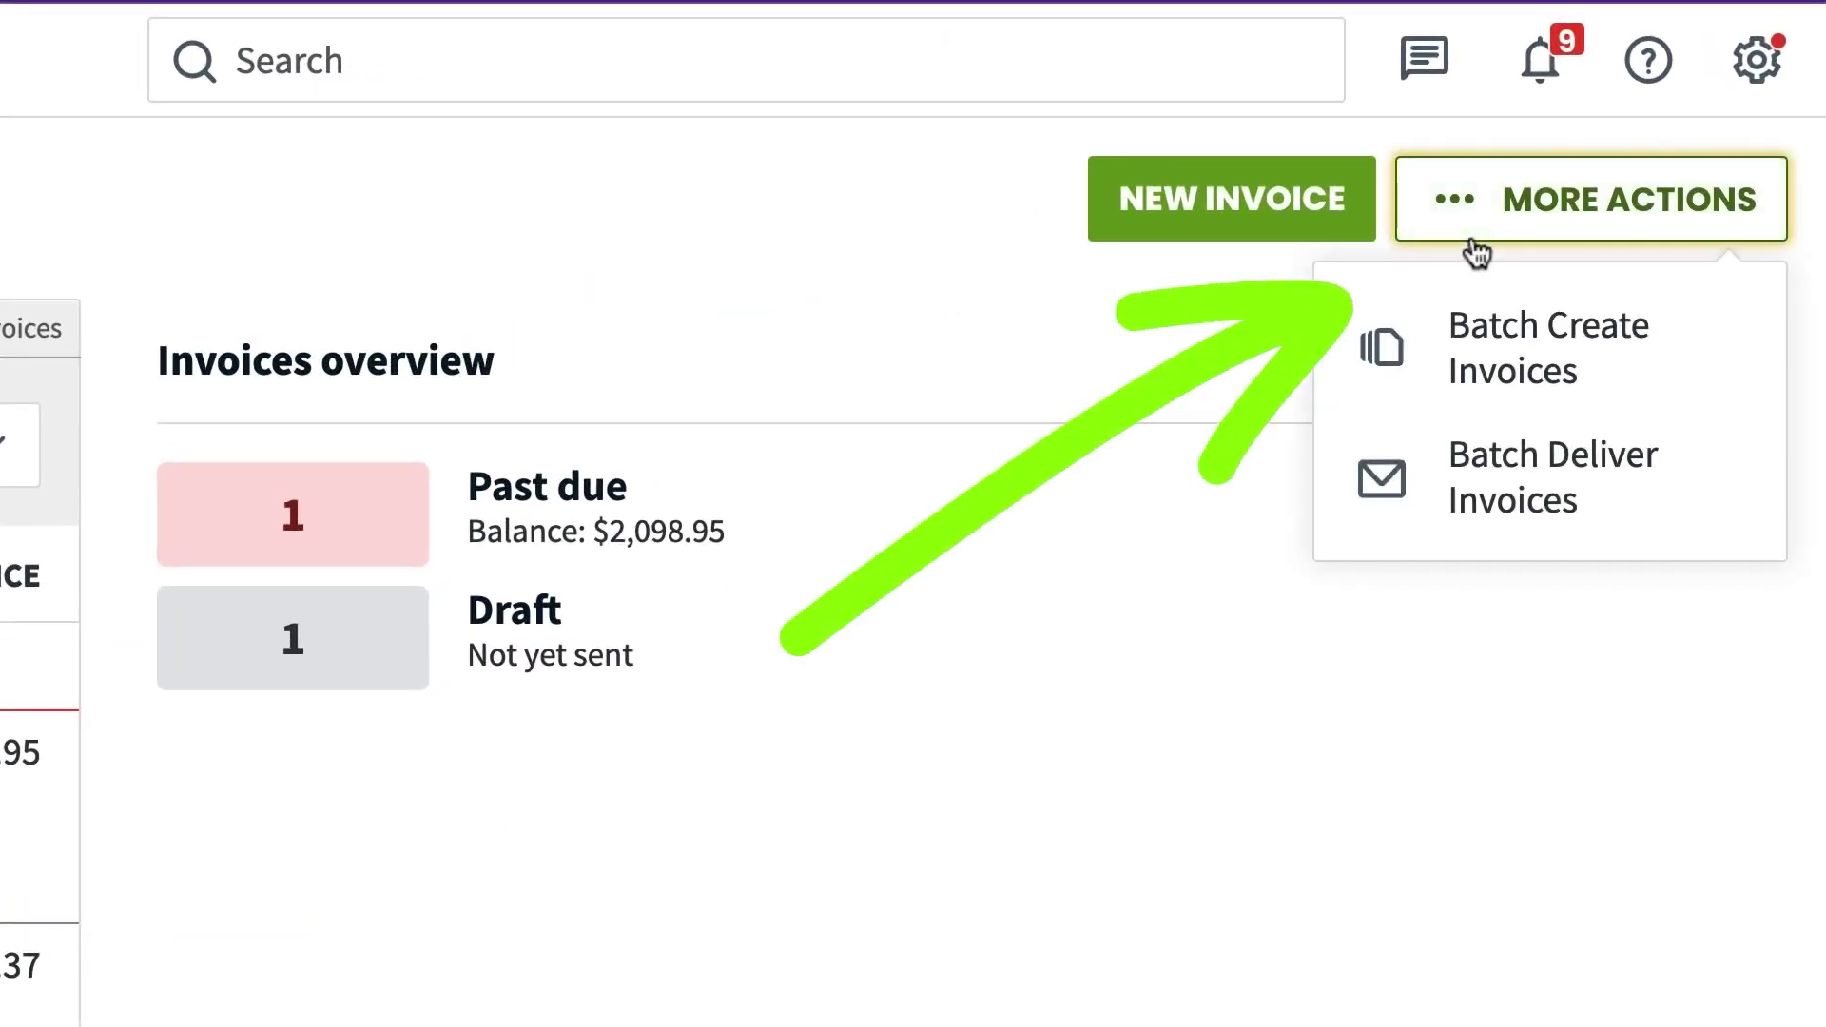
left_click(1474, 344)
left_click(188, 224)
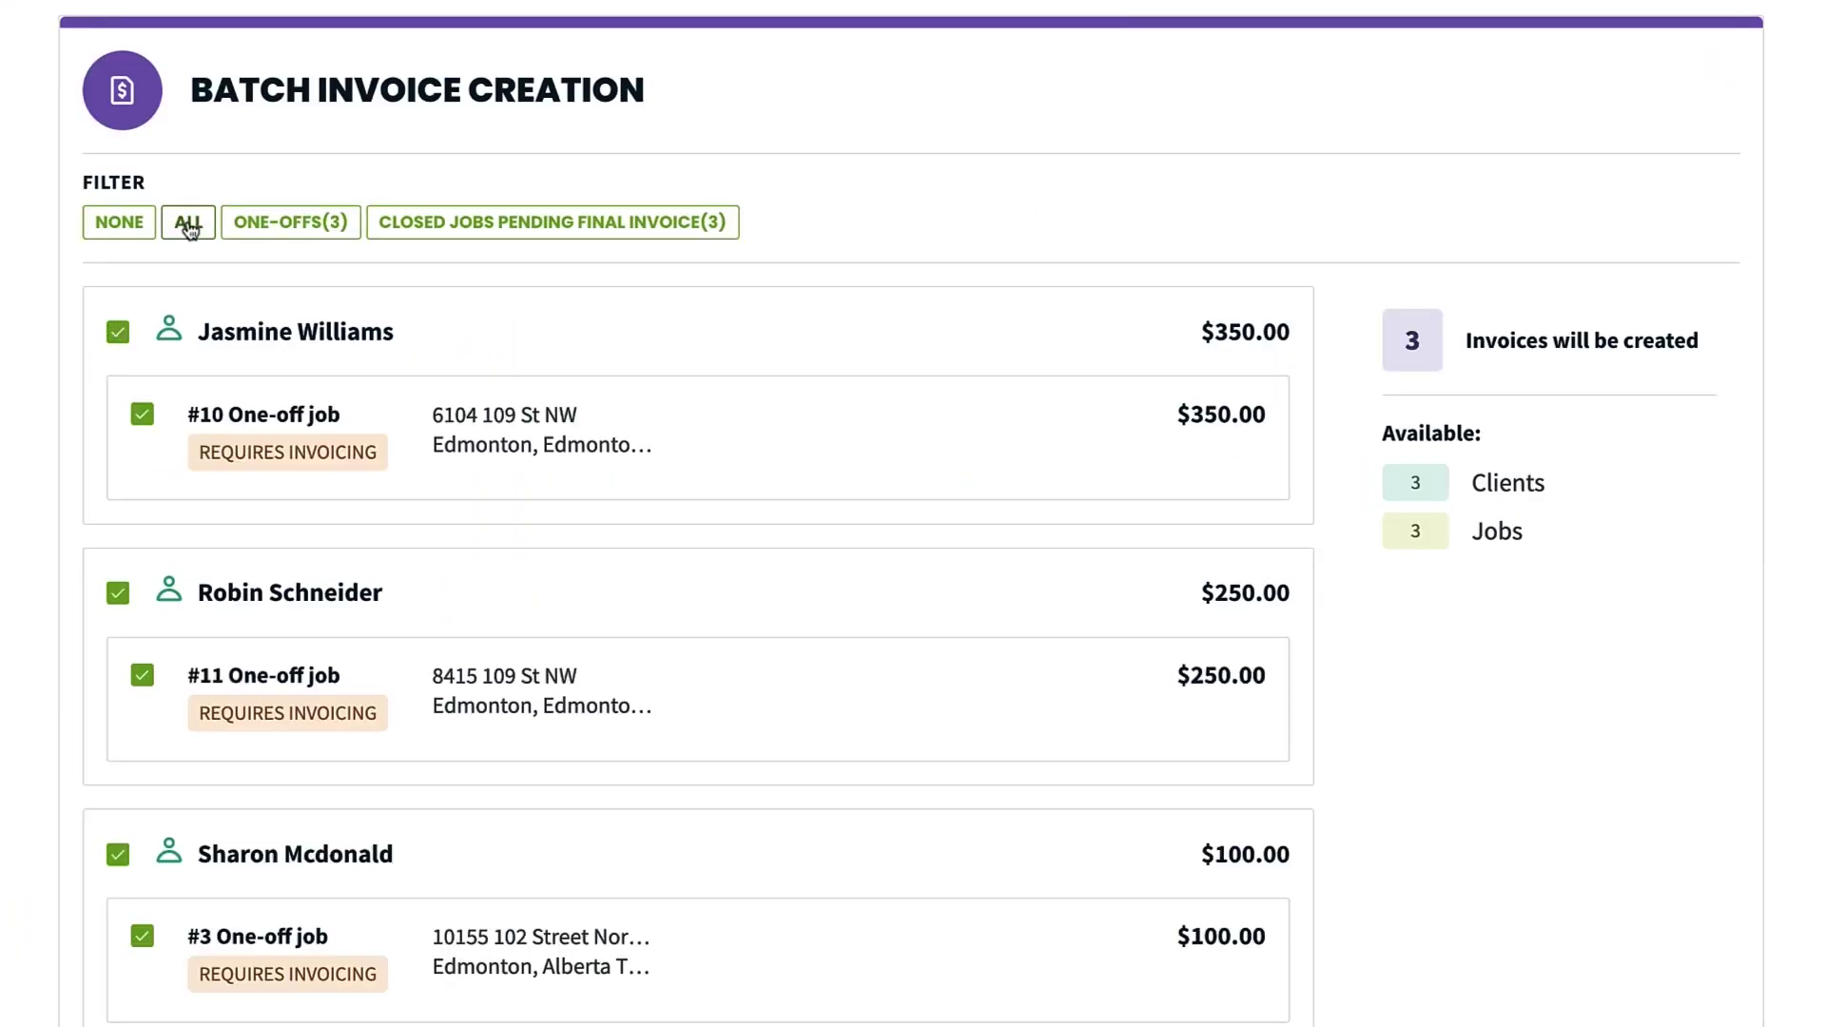
scroll(1161, 1014, "down", 3)
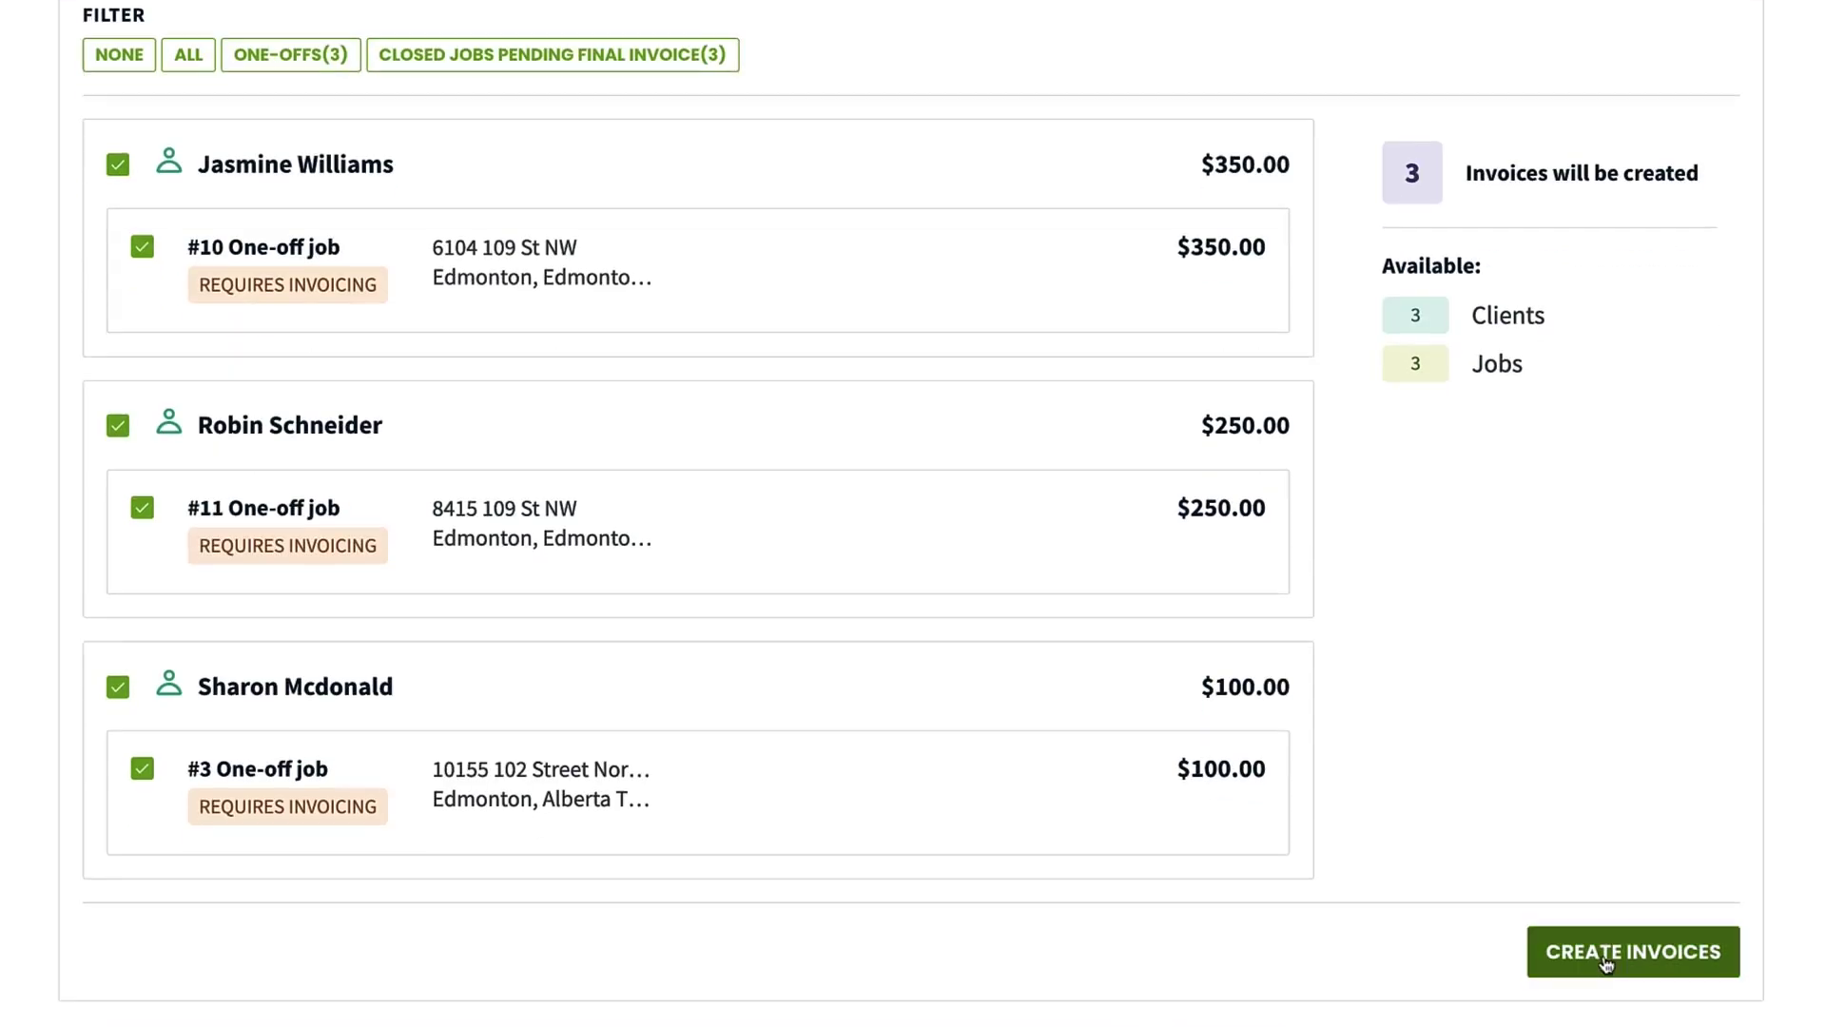
left_click(1610, 961)
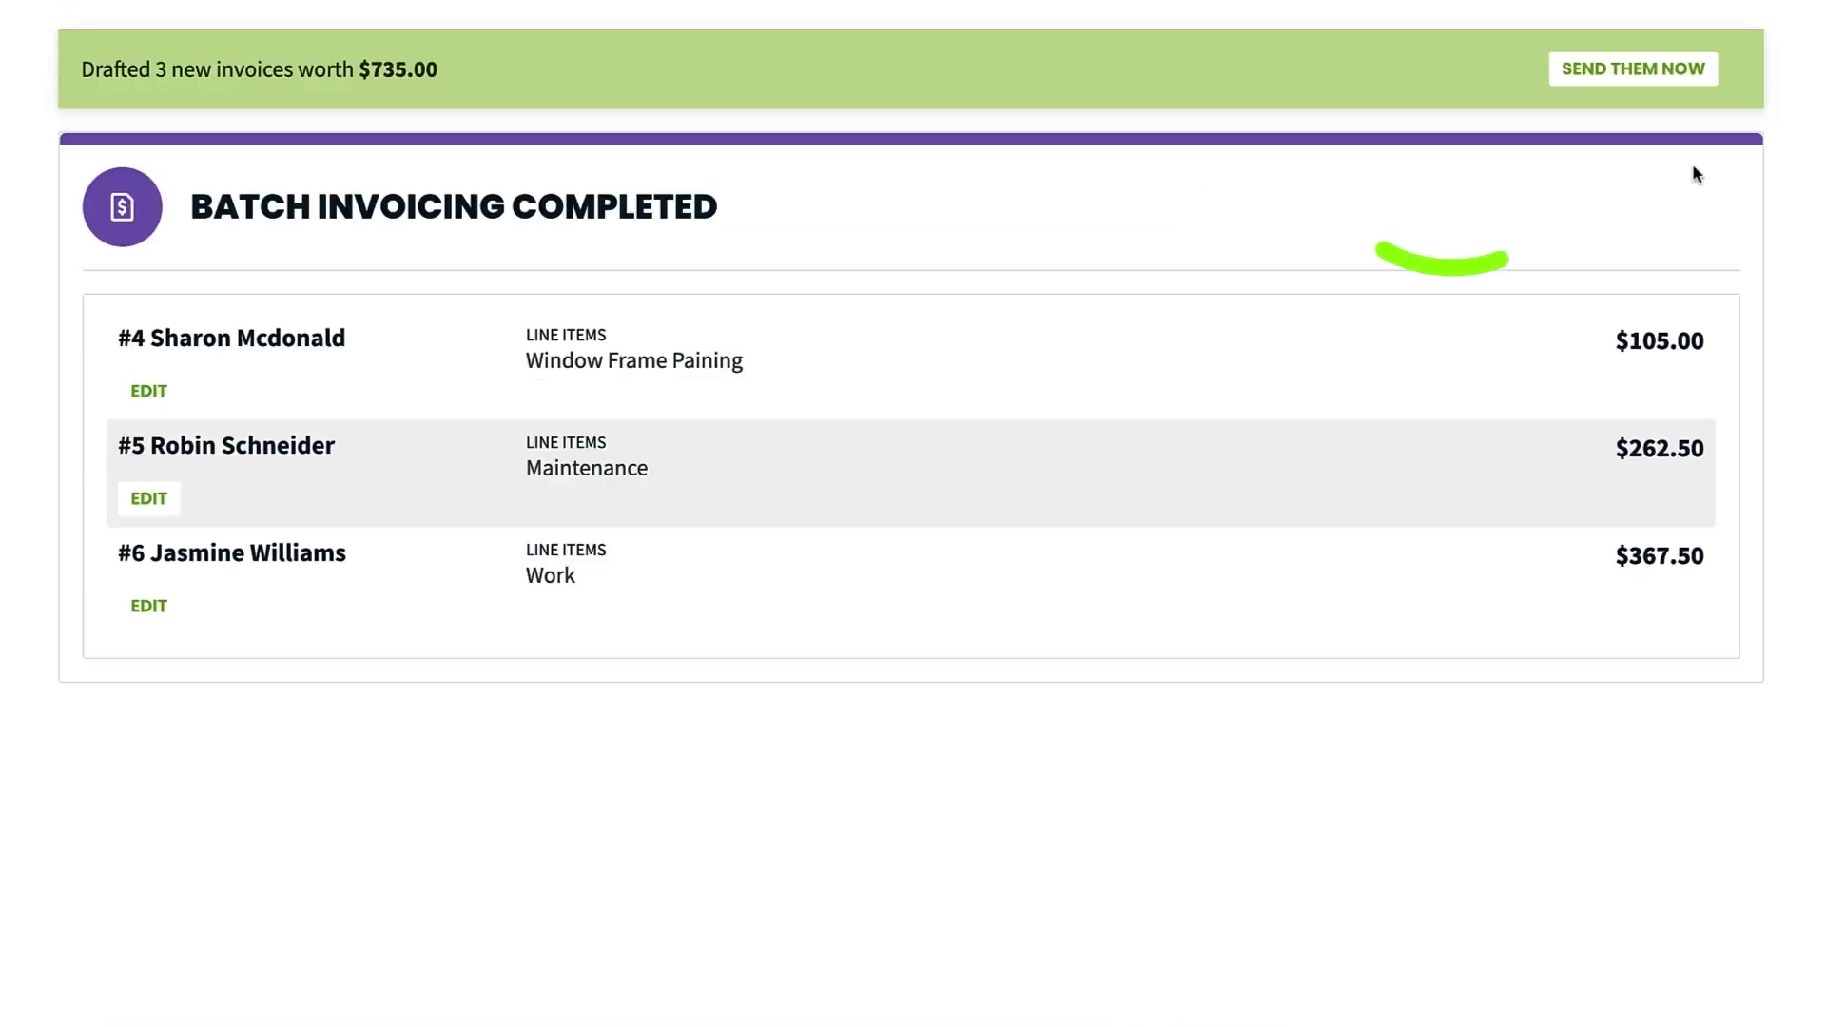
left_click(1699, 84)
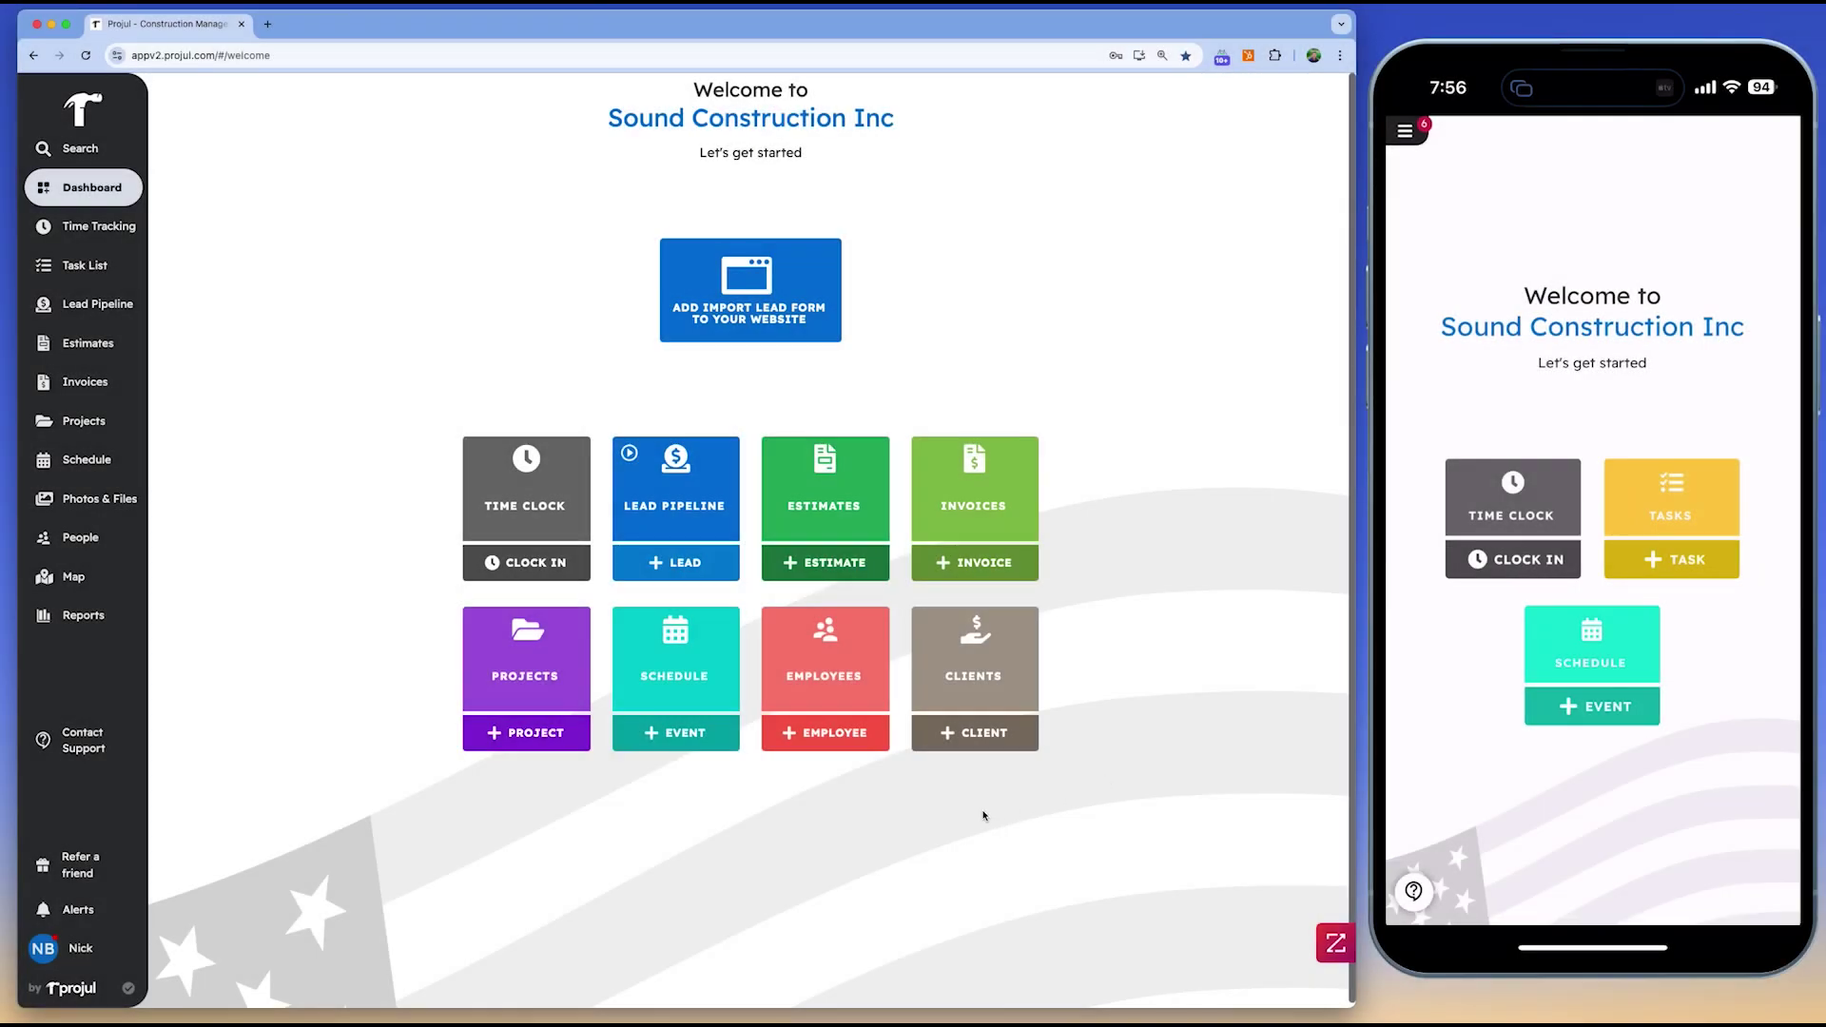
Move tile lead P-1353 from New to the Write stage and list the Estimates to Write
left_click(693, 489)
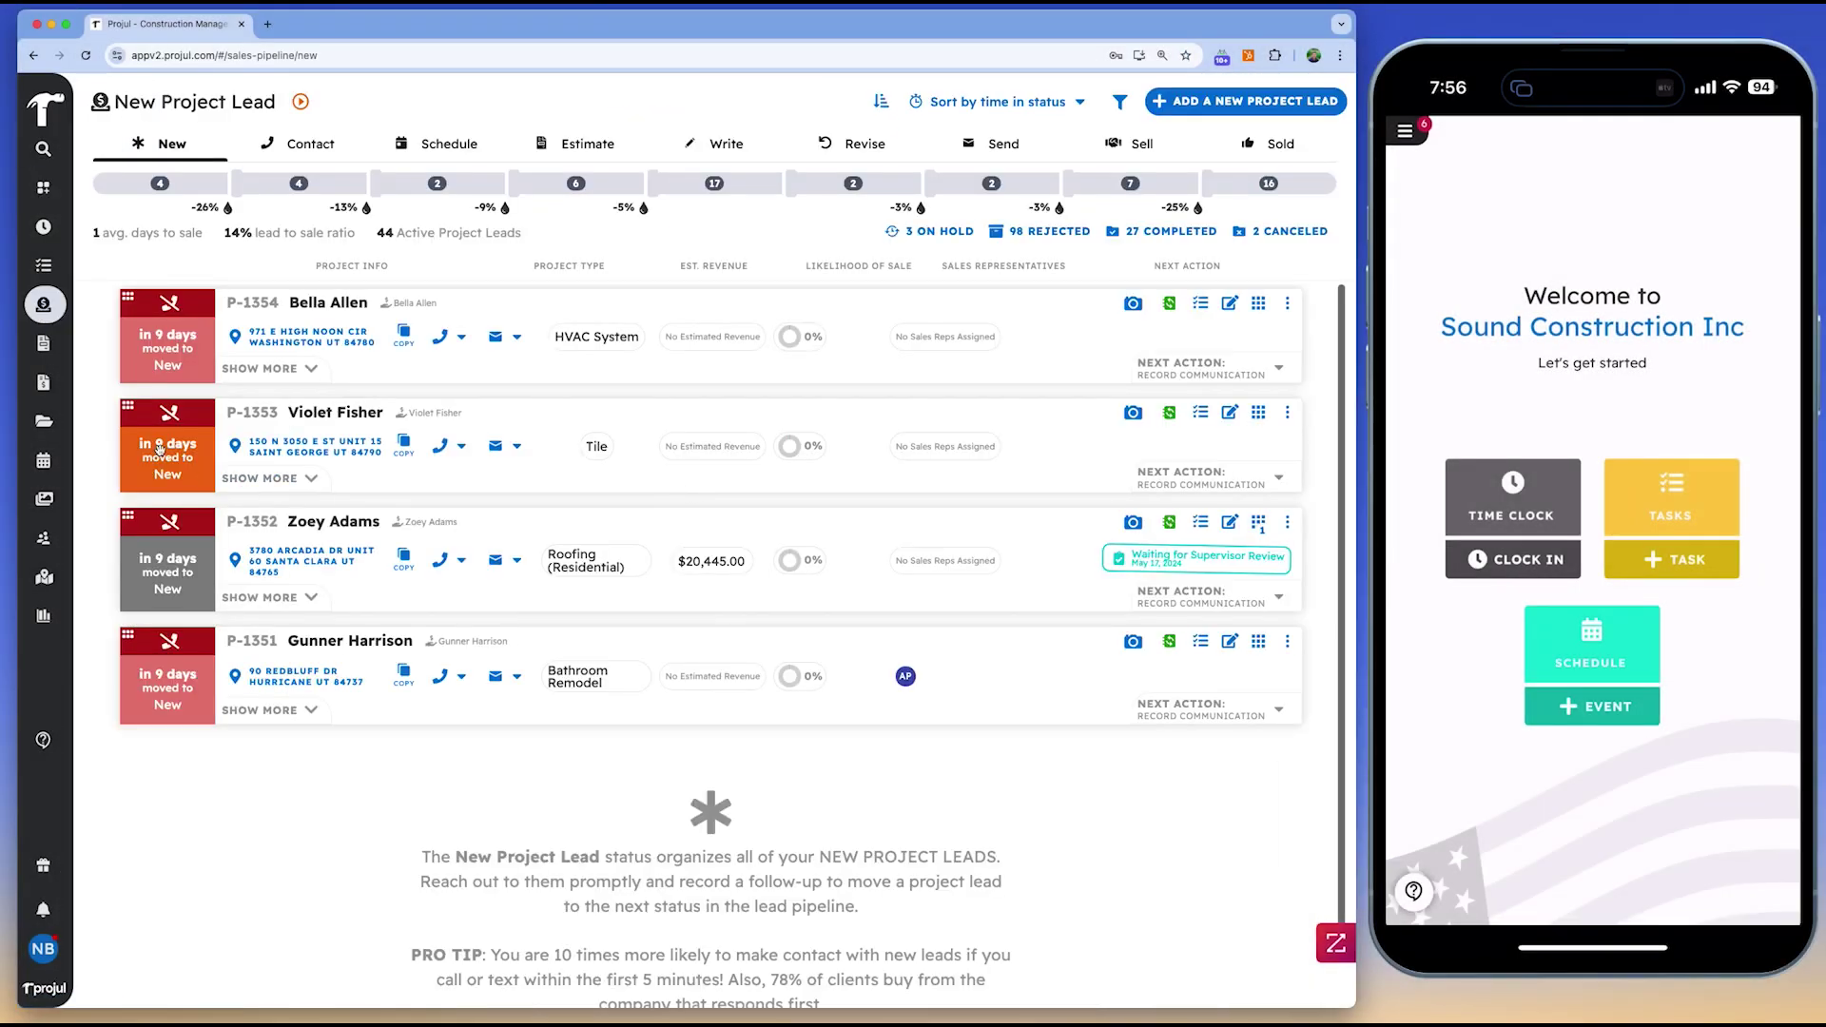
left_click_drag(159, 449, 716, 194)
left_click(850, 596)
left_click(721, 144)
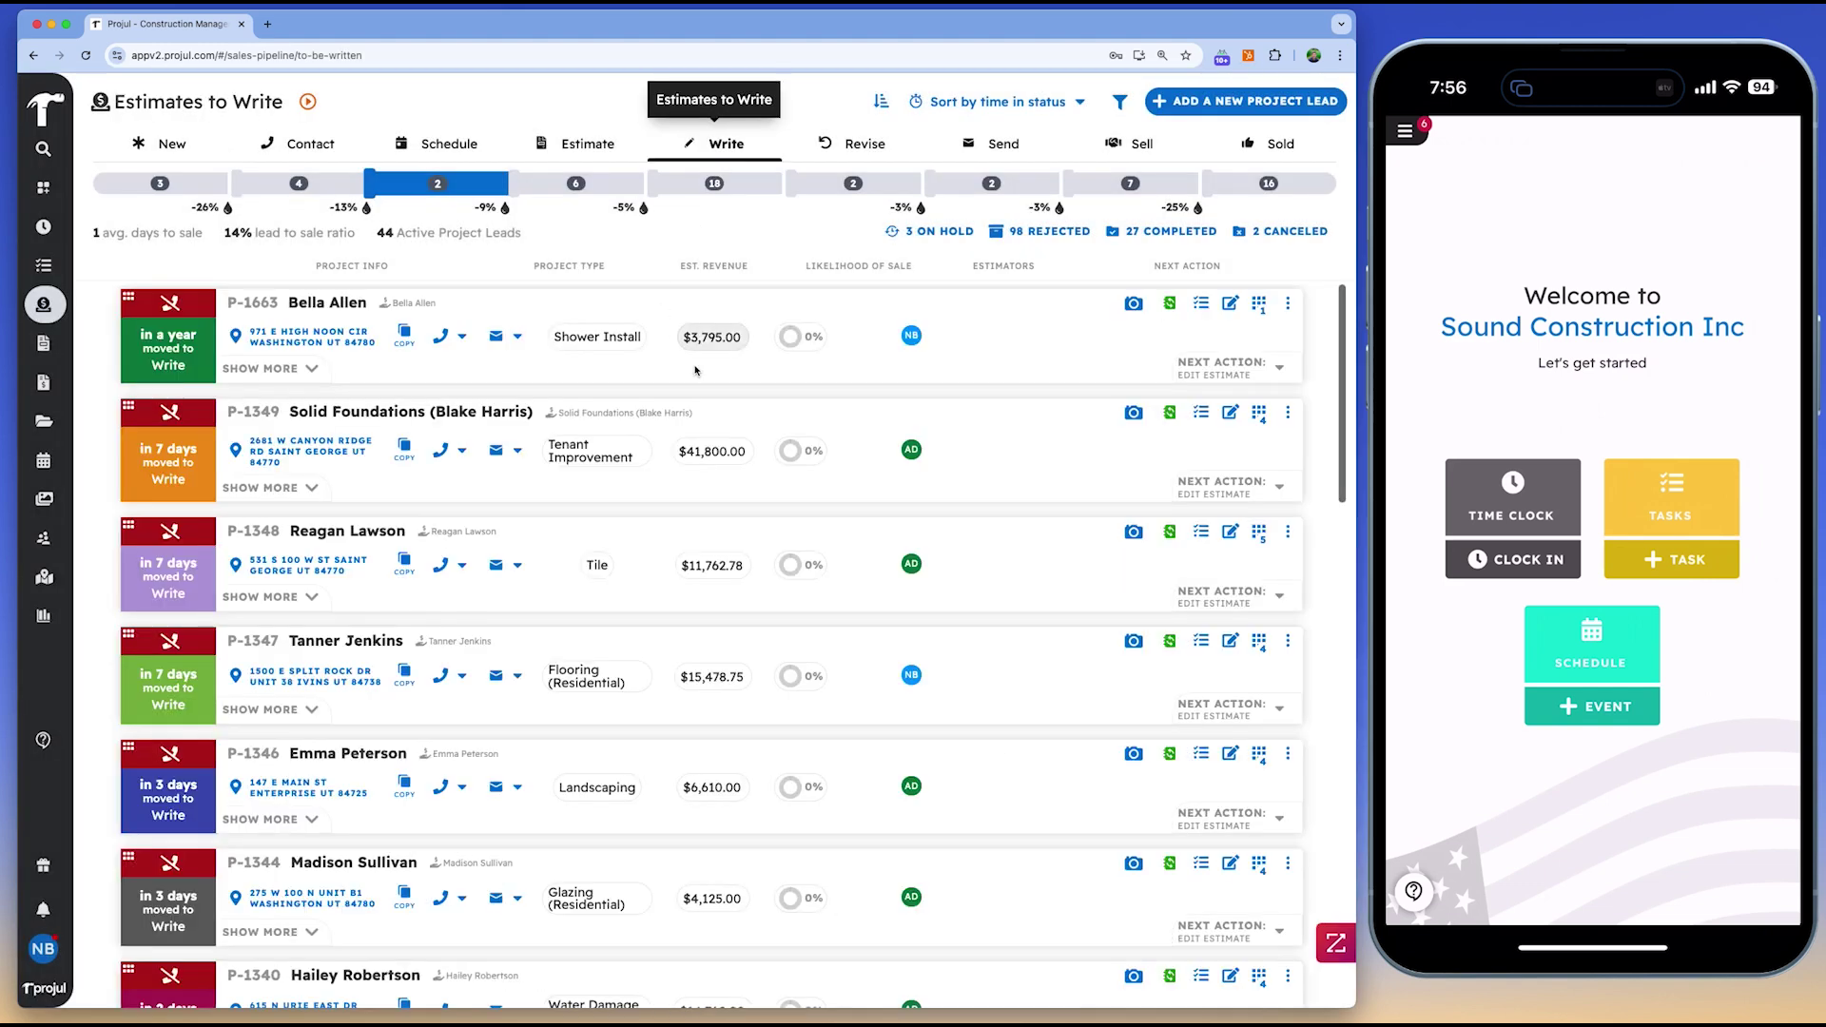
scroll(759, 537, "down", 8)
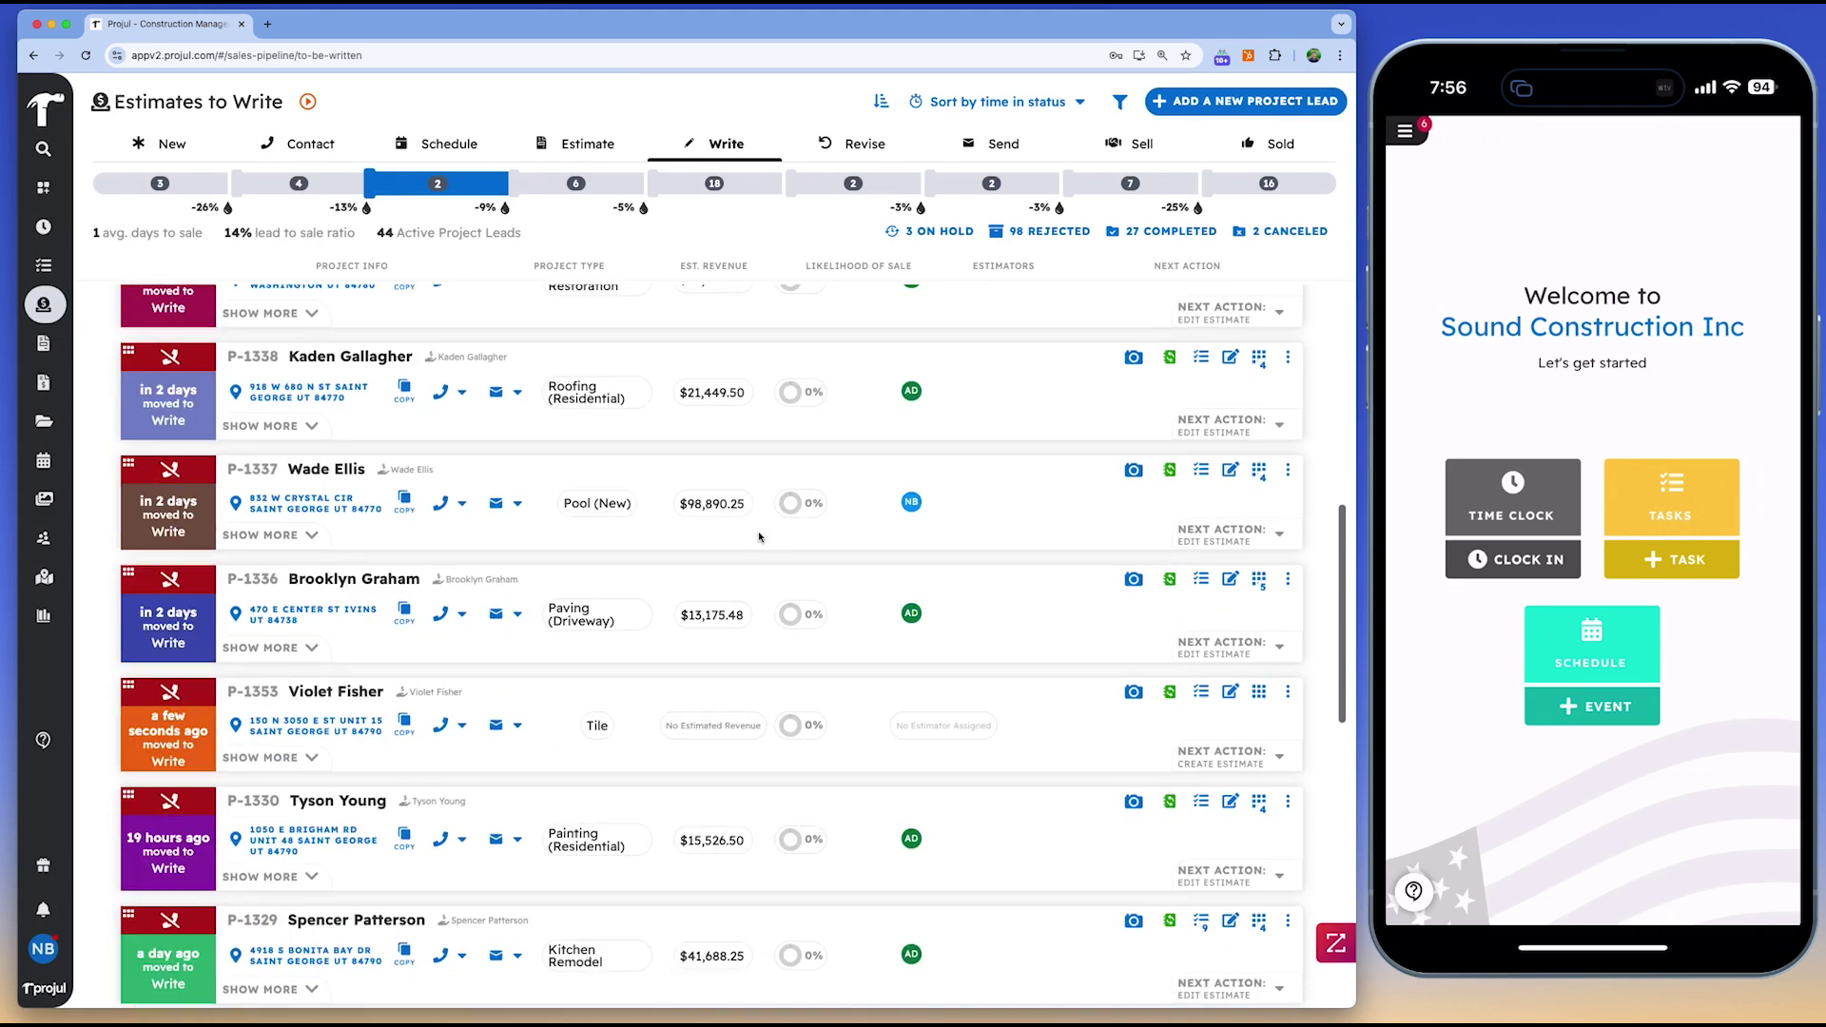
Apply the Kitchen Remodel template to estimate E-1353
left_click(718, 728)
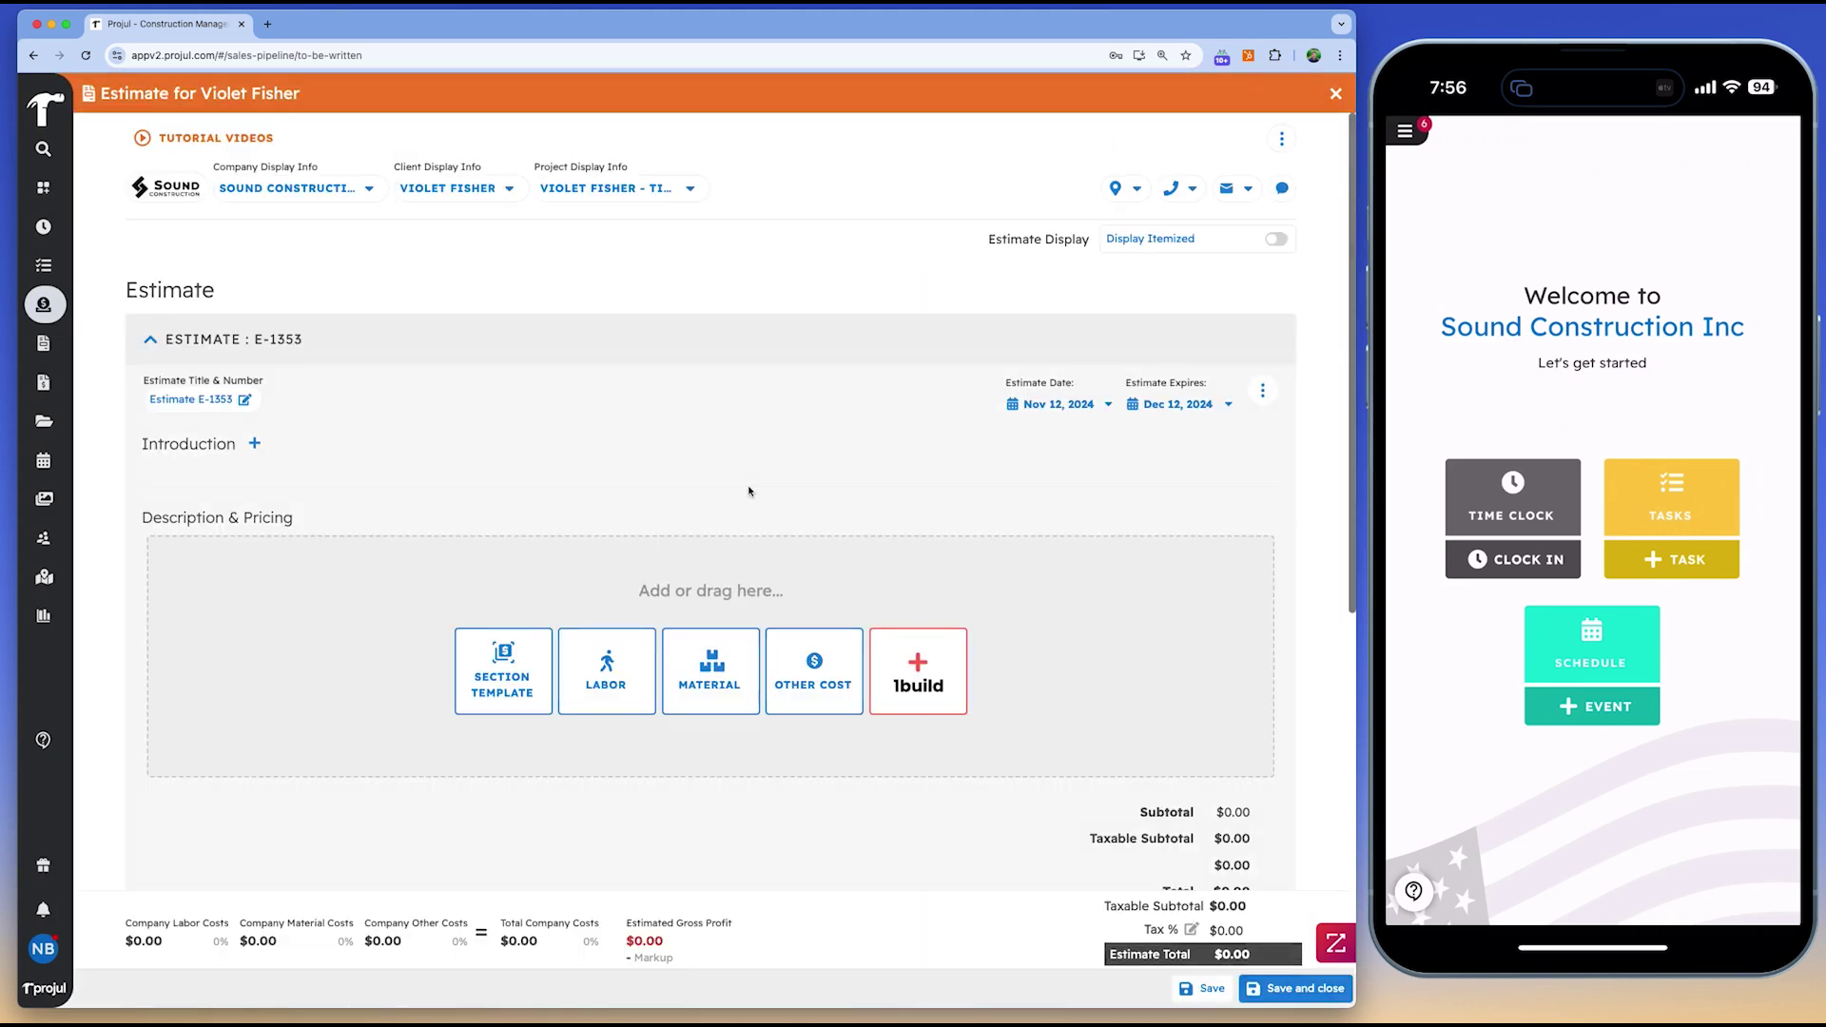
left_click(1281, 139)
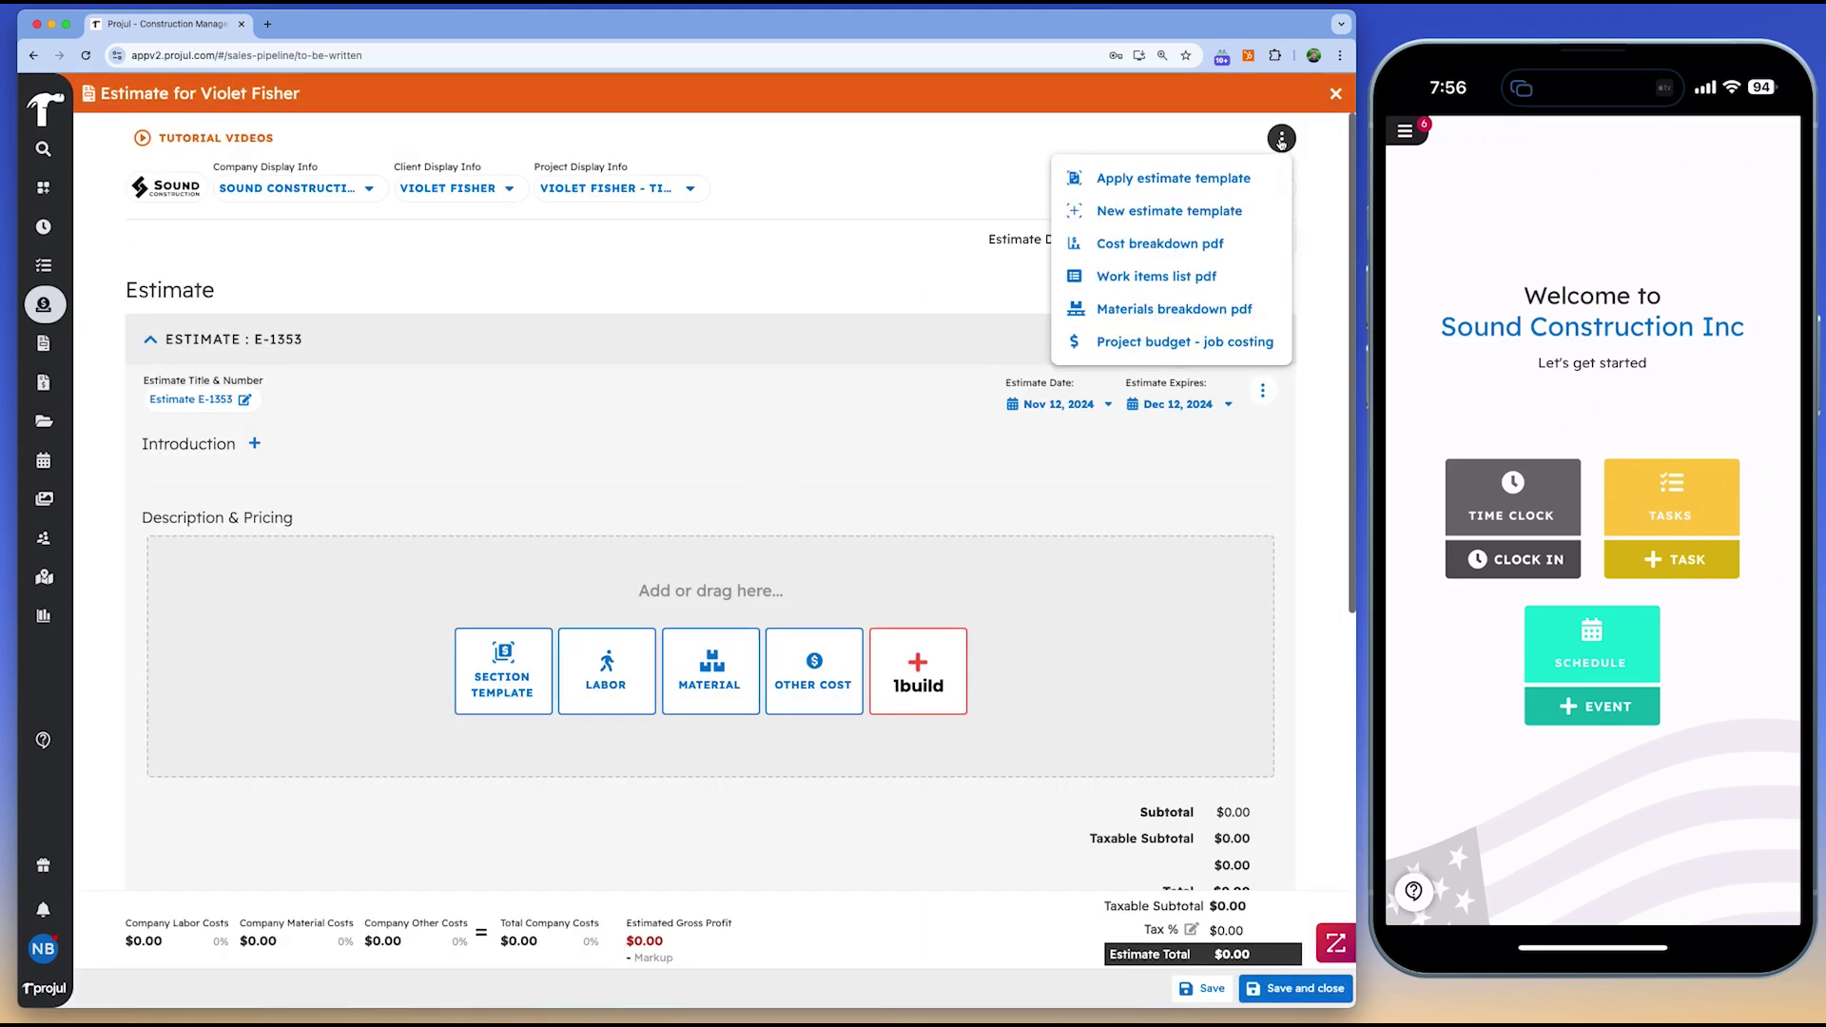
left_click(1175, 184)
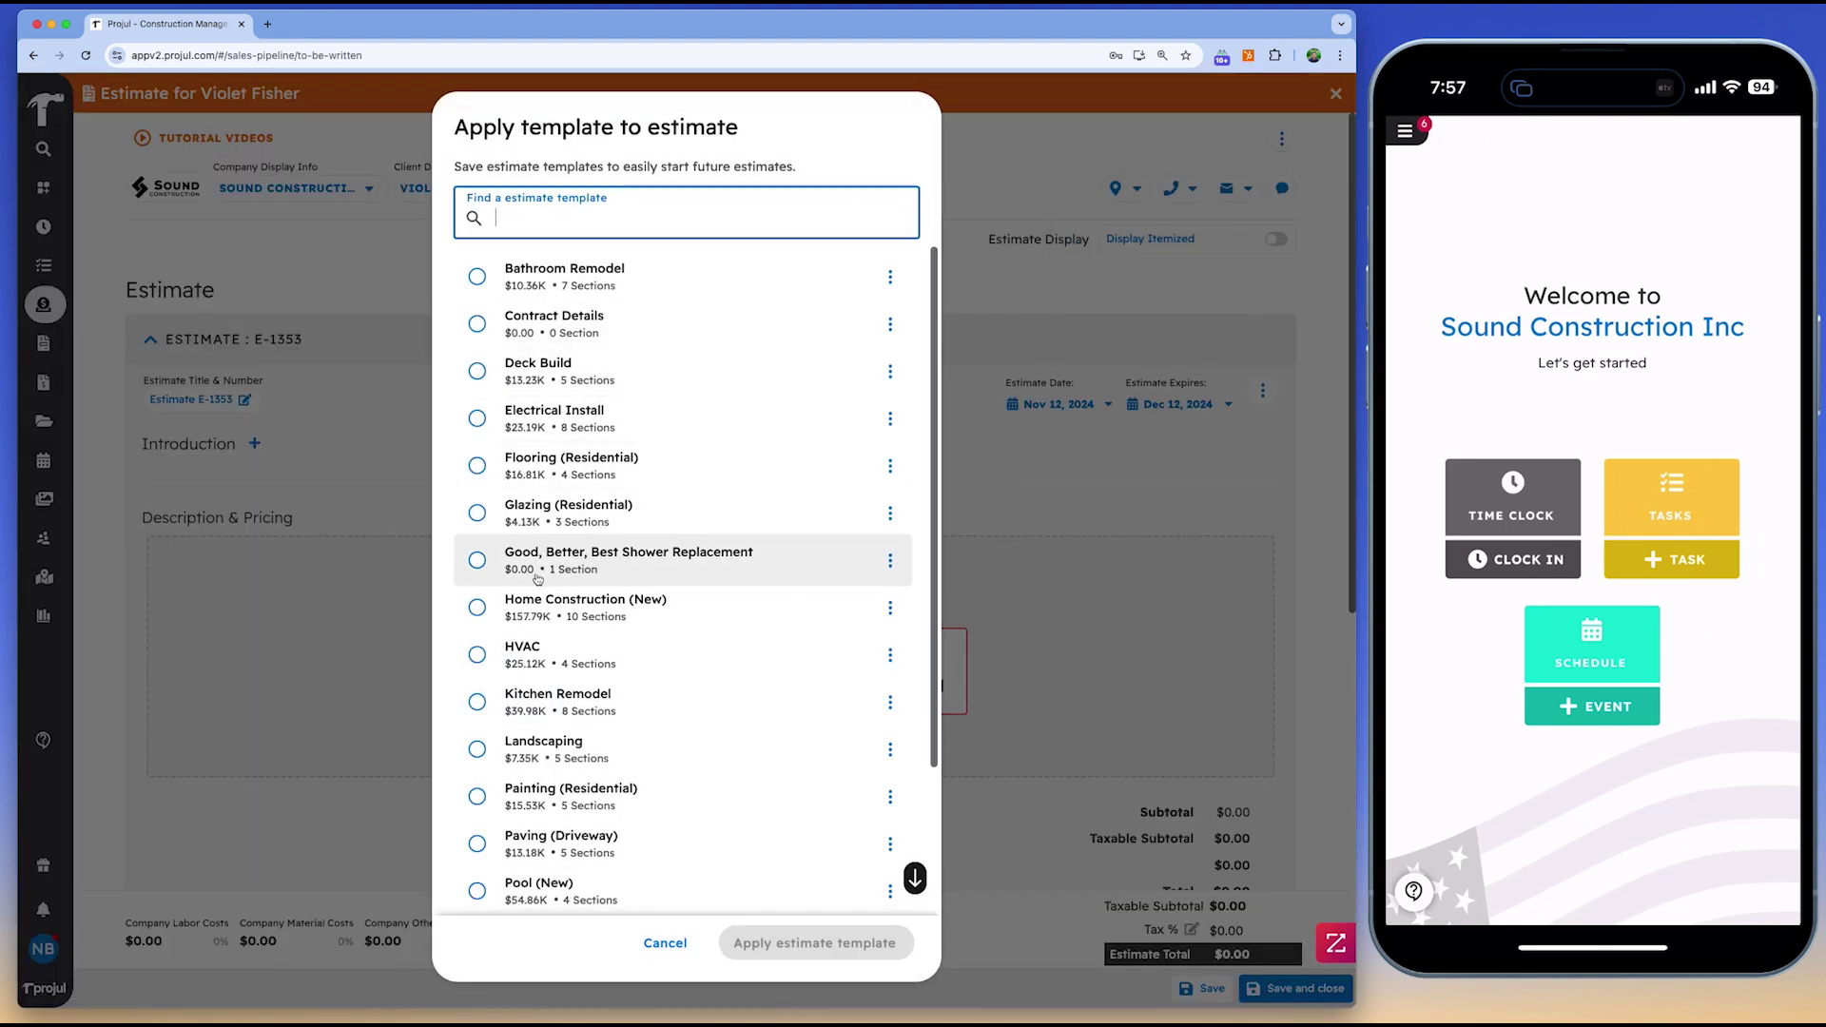
scroll(552, 589, "down", 3)
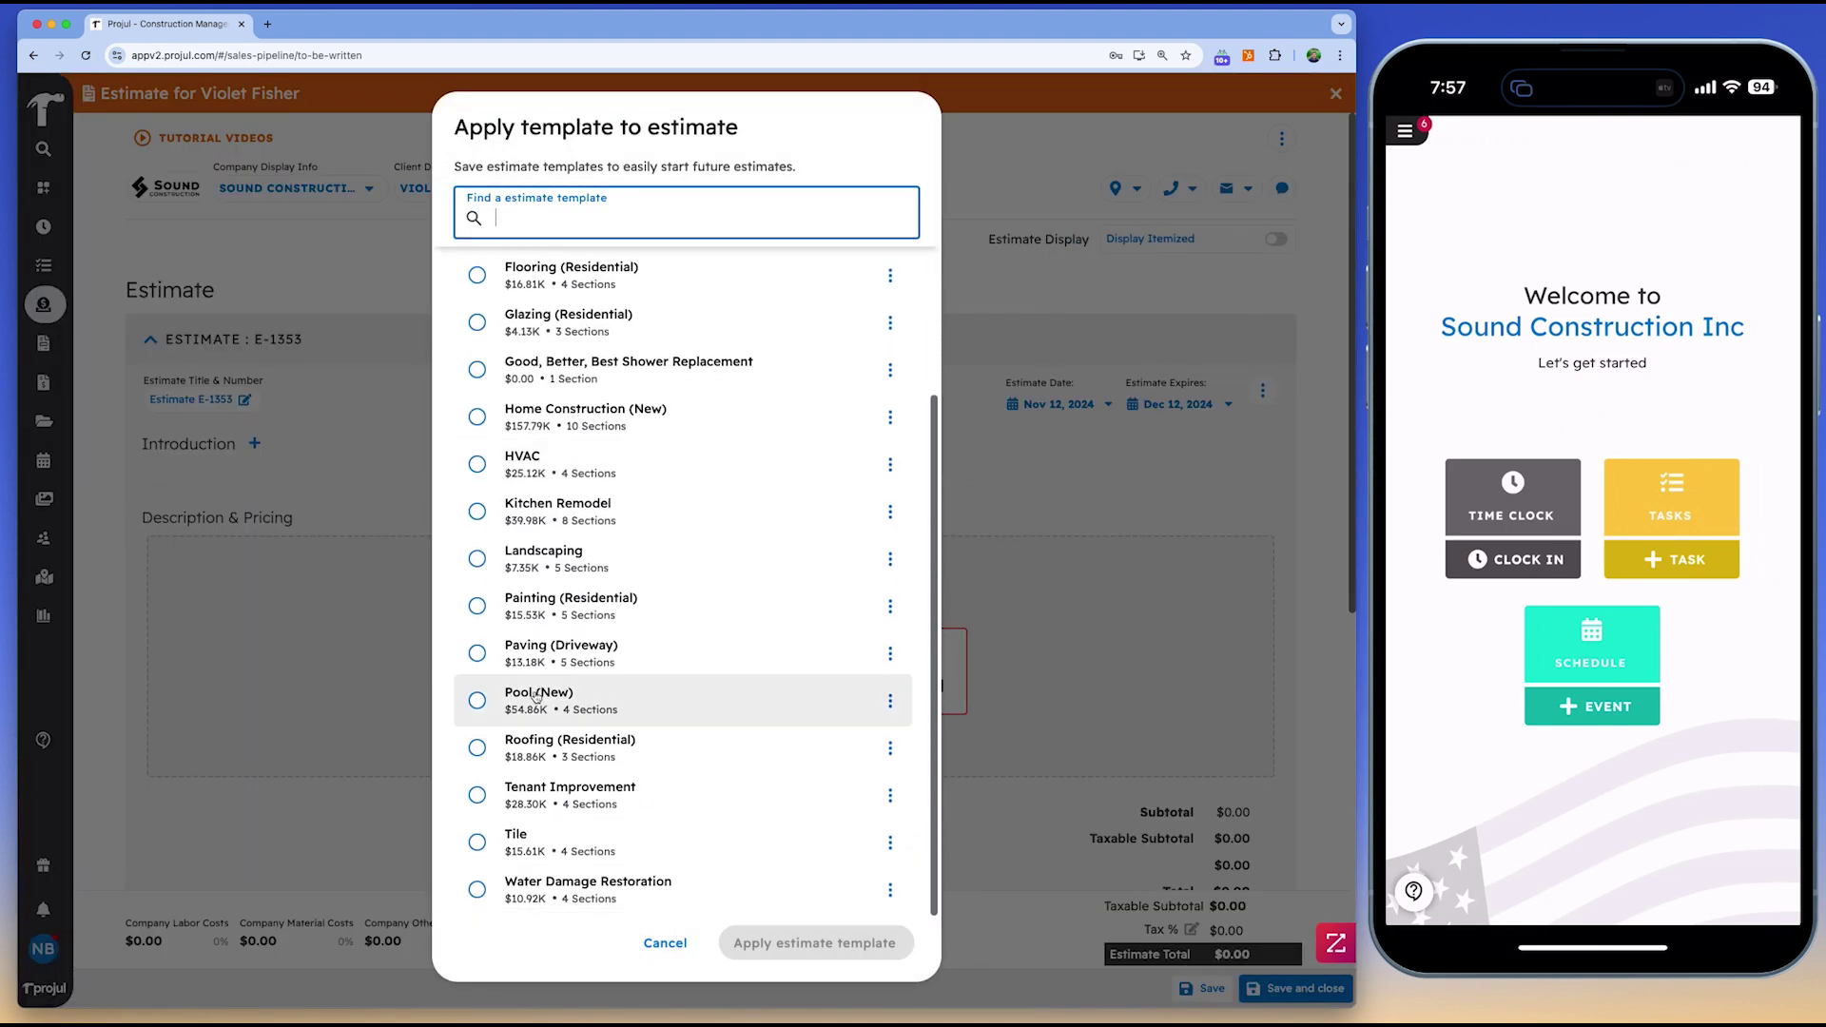
left_click(551, 511)
left_click(814, 942)
scroll(510, 692, "down", 5)
Set the Demolition and Removal labour quantity to 12 hours
left_click(191, 397)
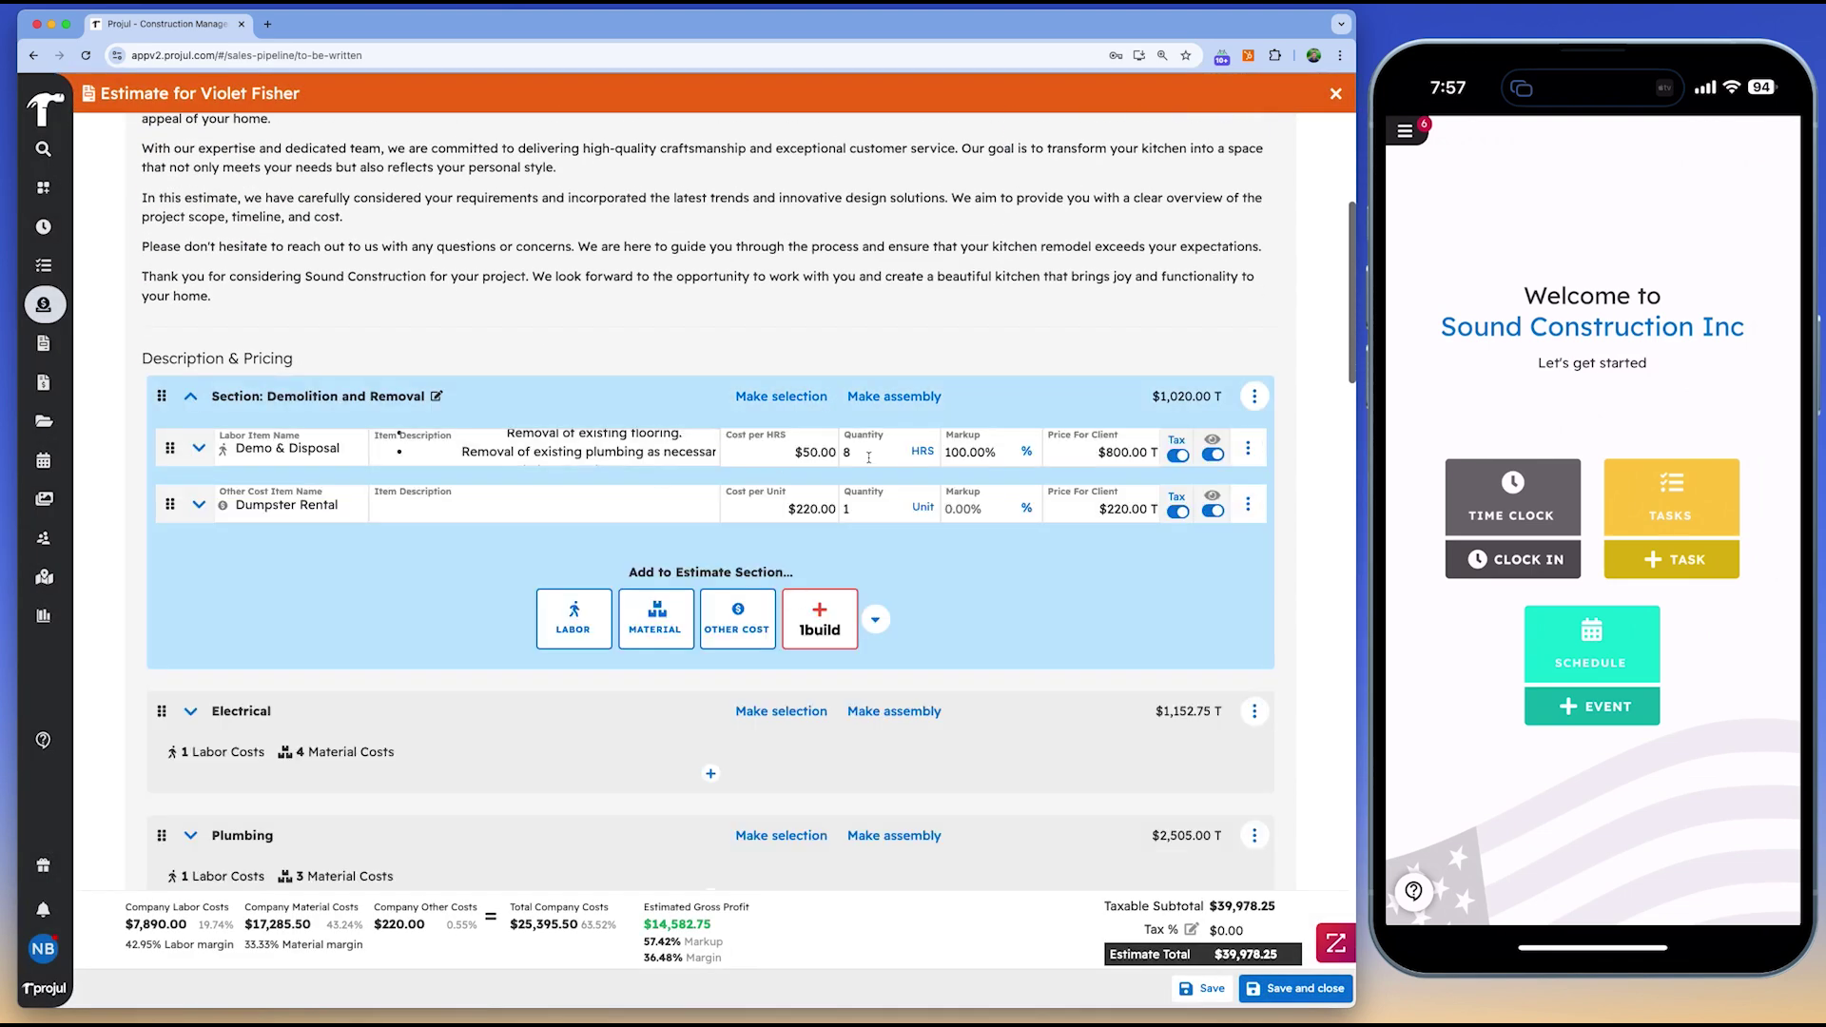
left_click(967, 510)
scroll(980, 596, "down", 10)
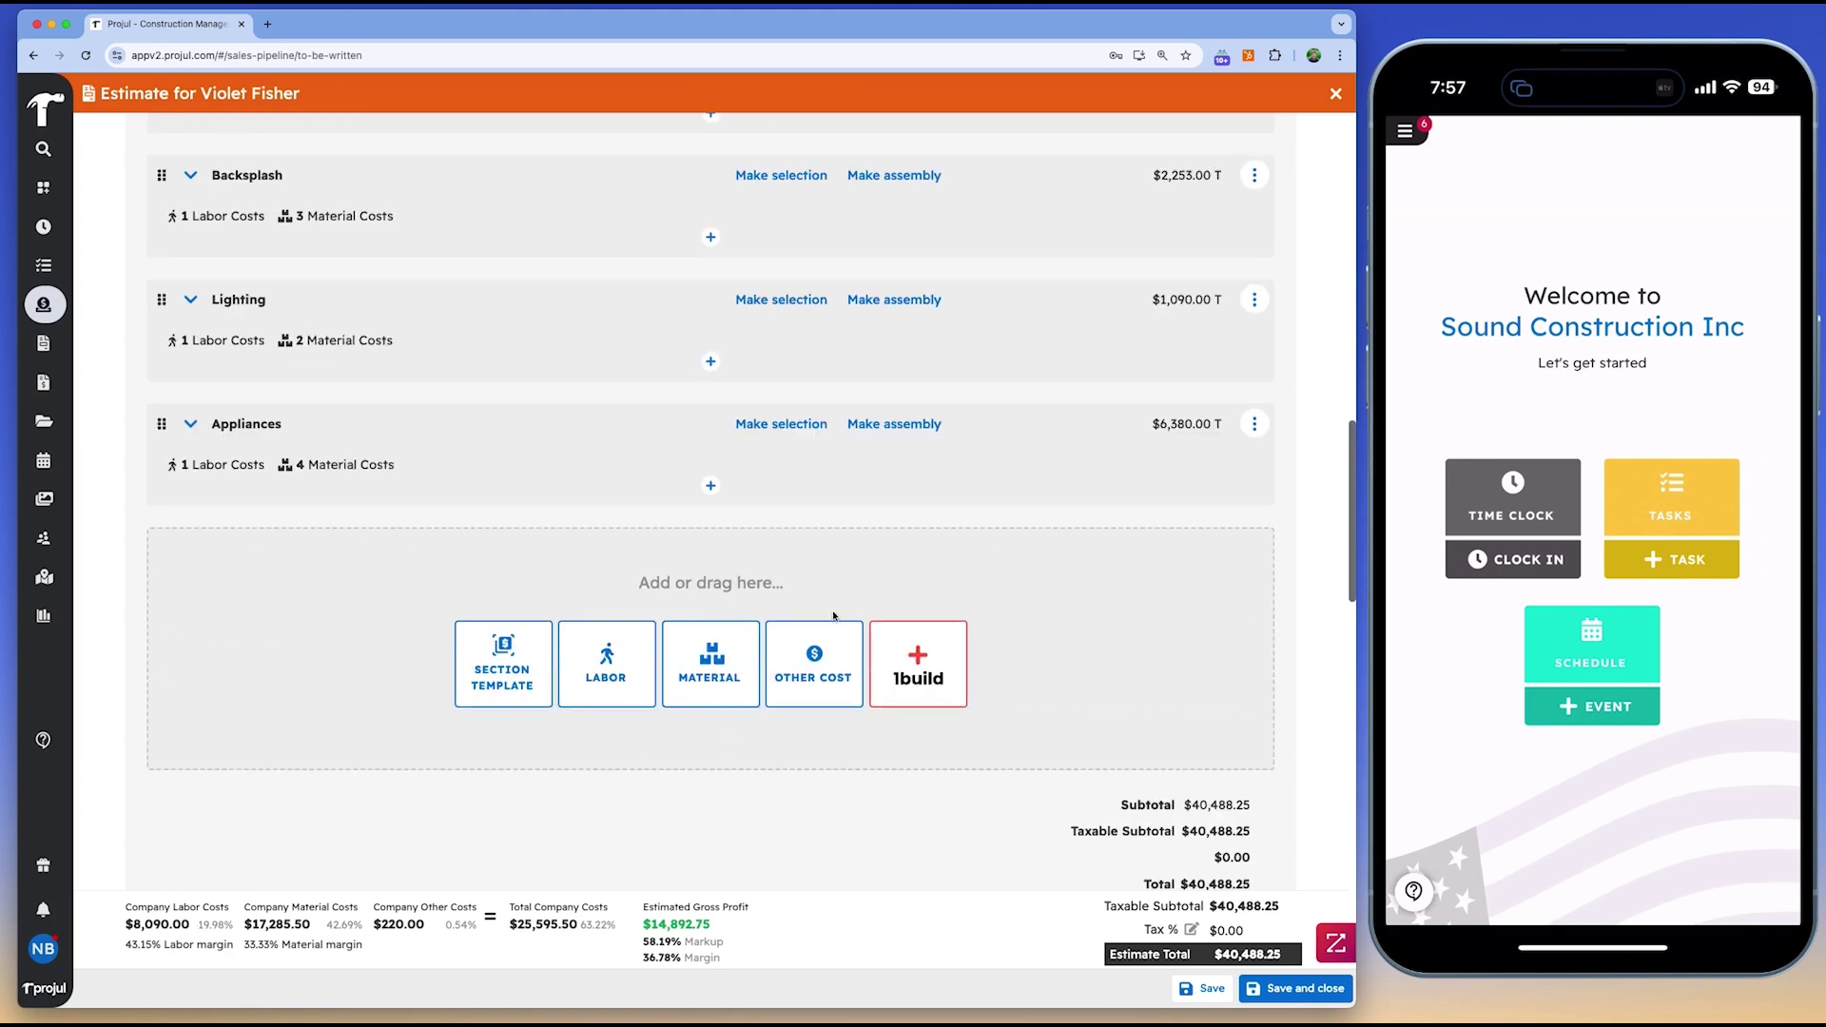
Add the Counter Tops section template with marble and granite options
left_click(503, 663)
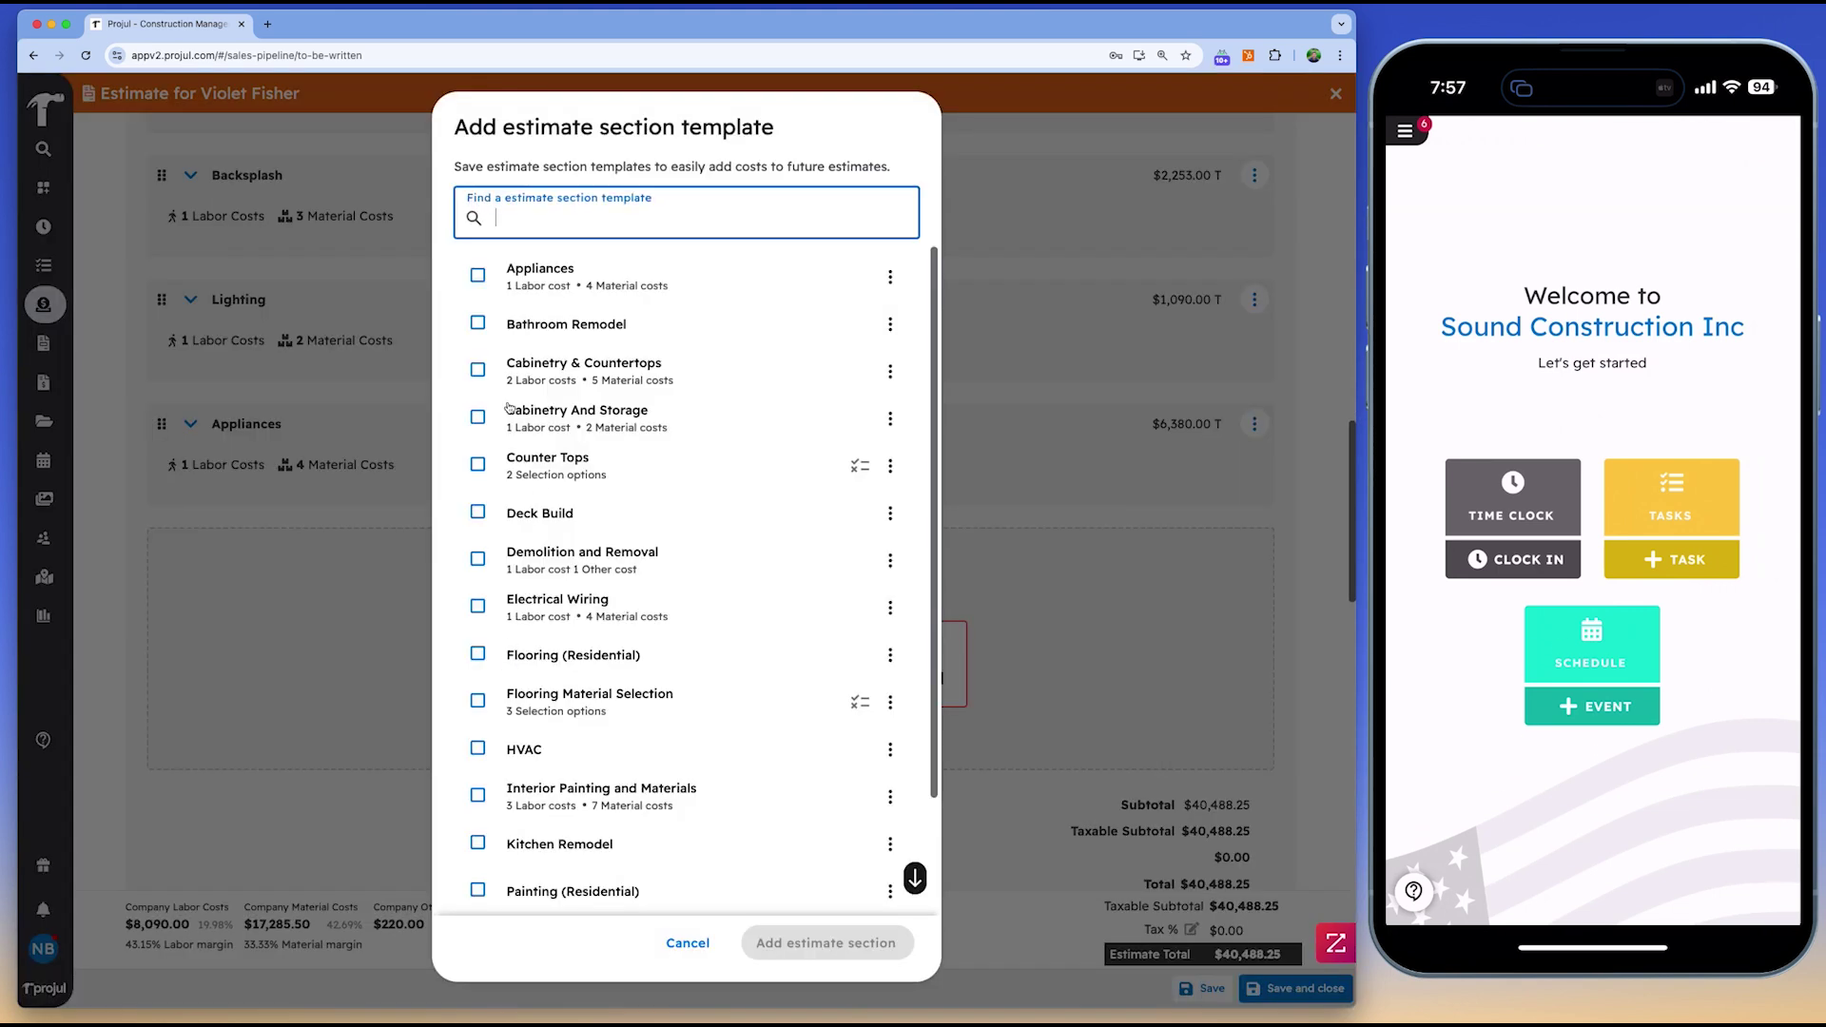
left_click(479, 464)
left_click(817, 942)
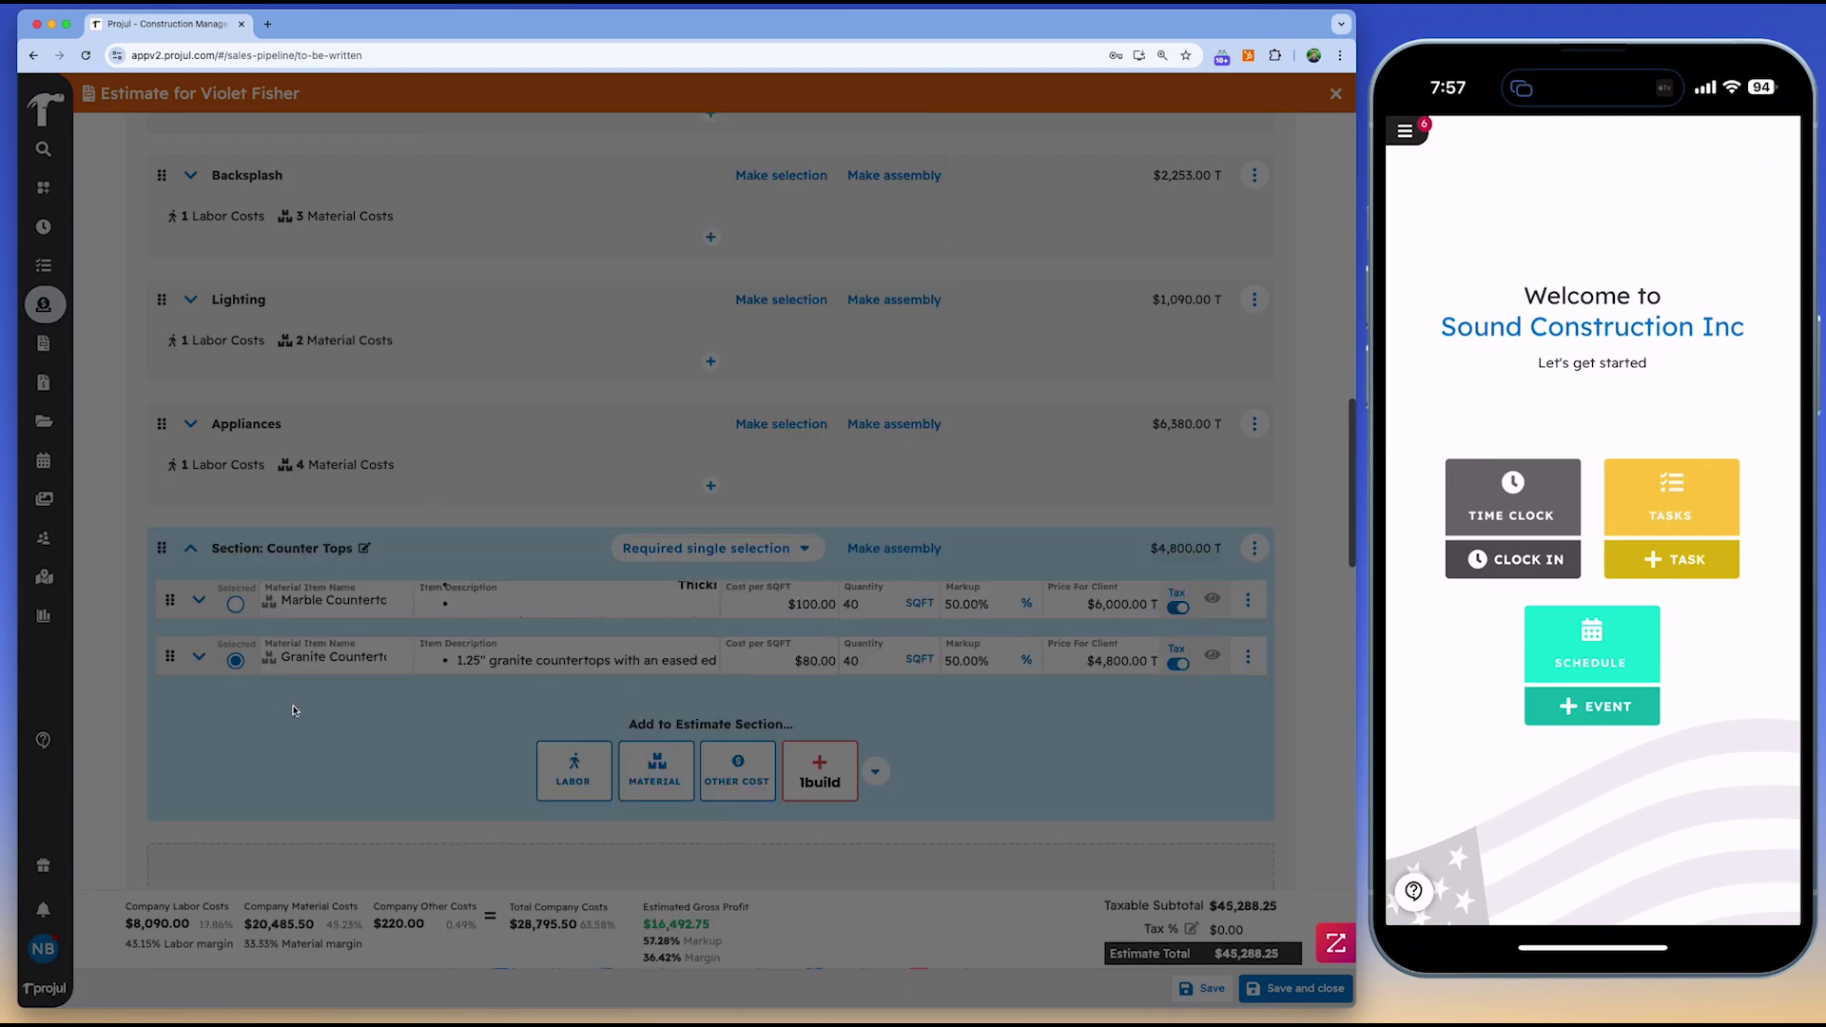
scroll(1147, 776, "down", 20)
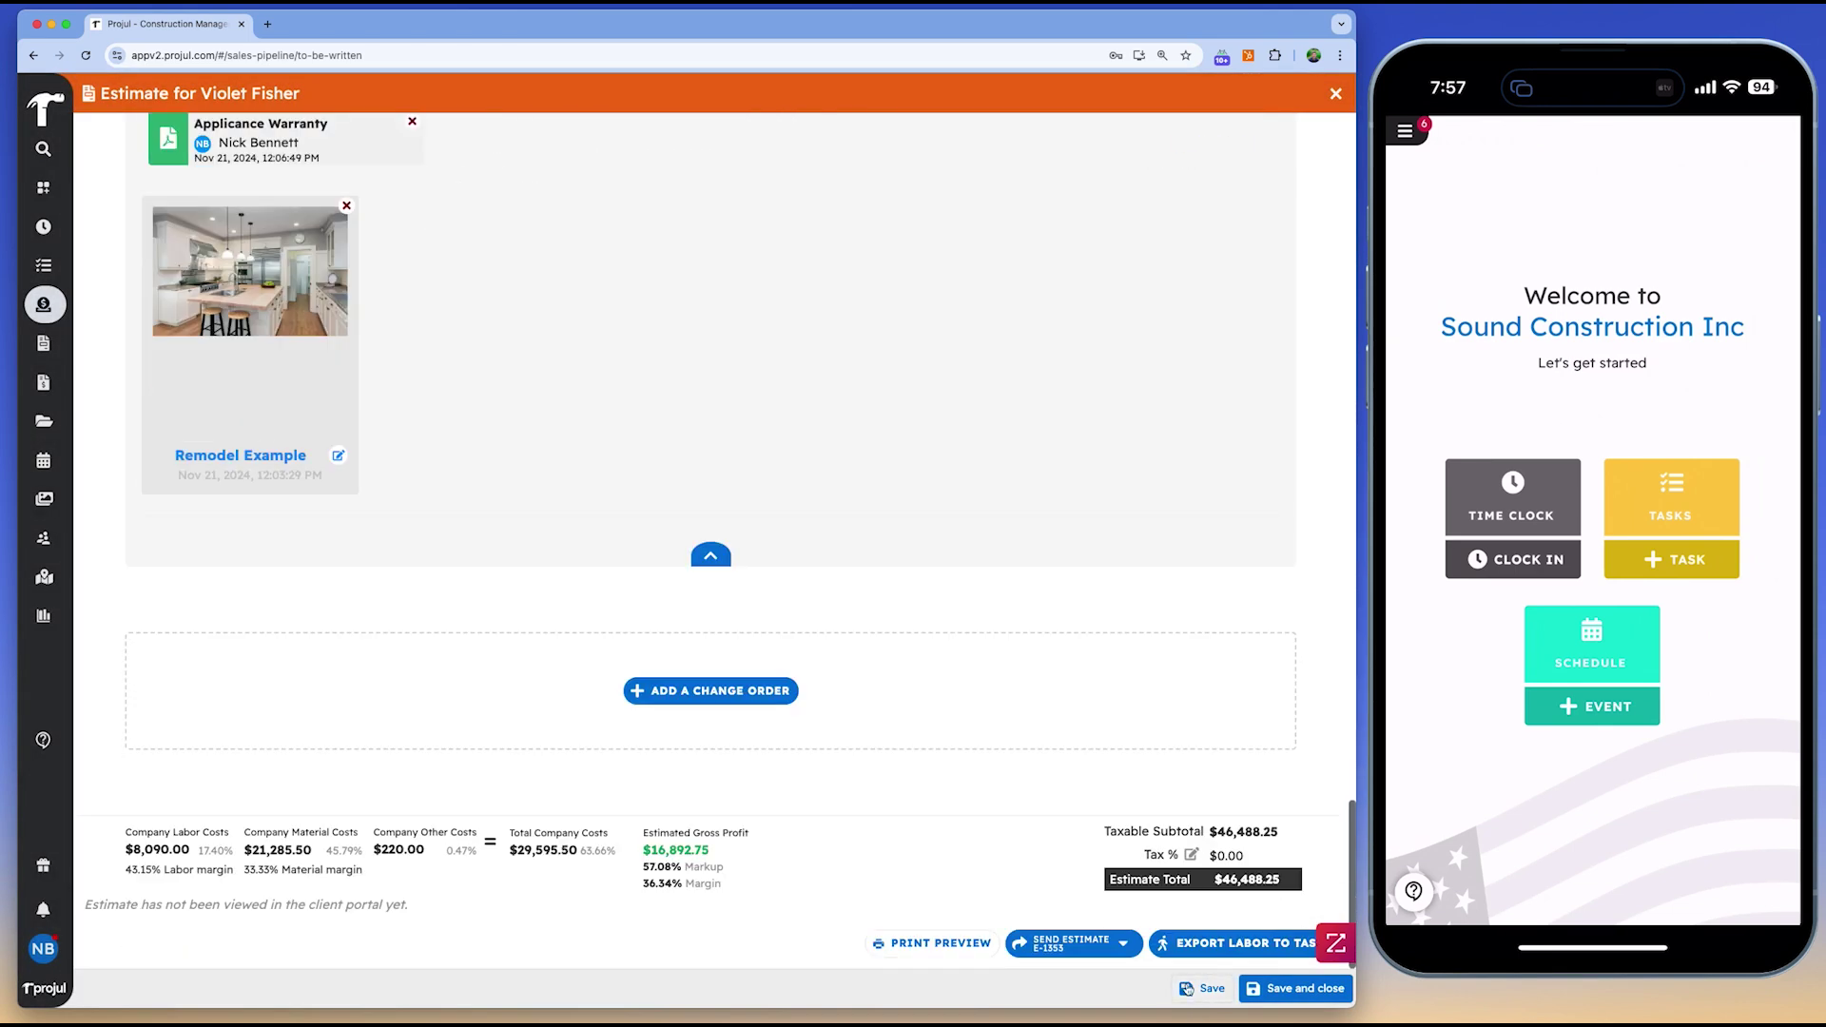
Save estimate E-1353 from the Send Estimate menu
left_click(1118, 943)
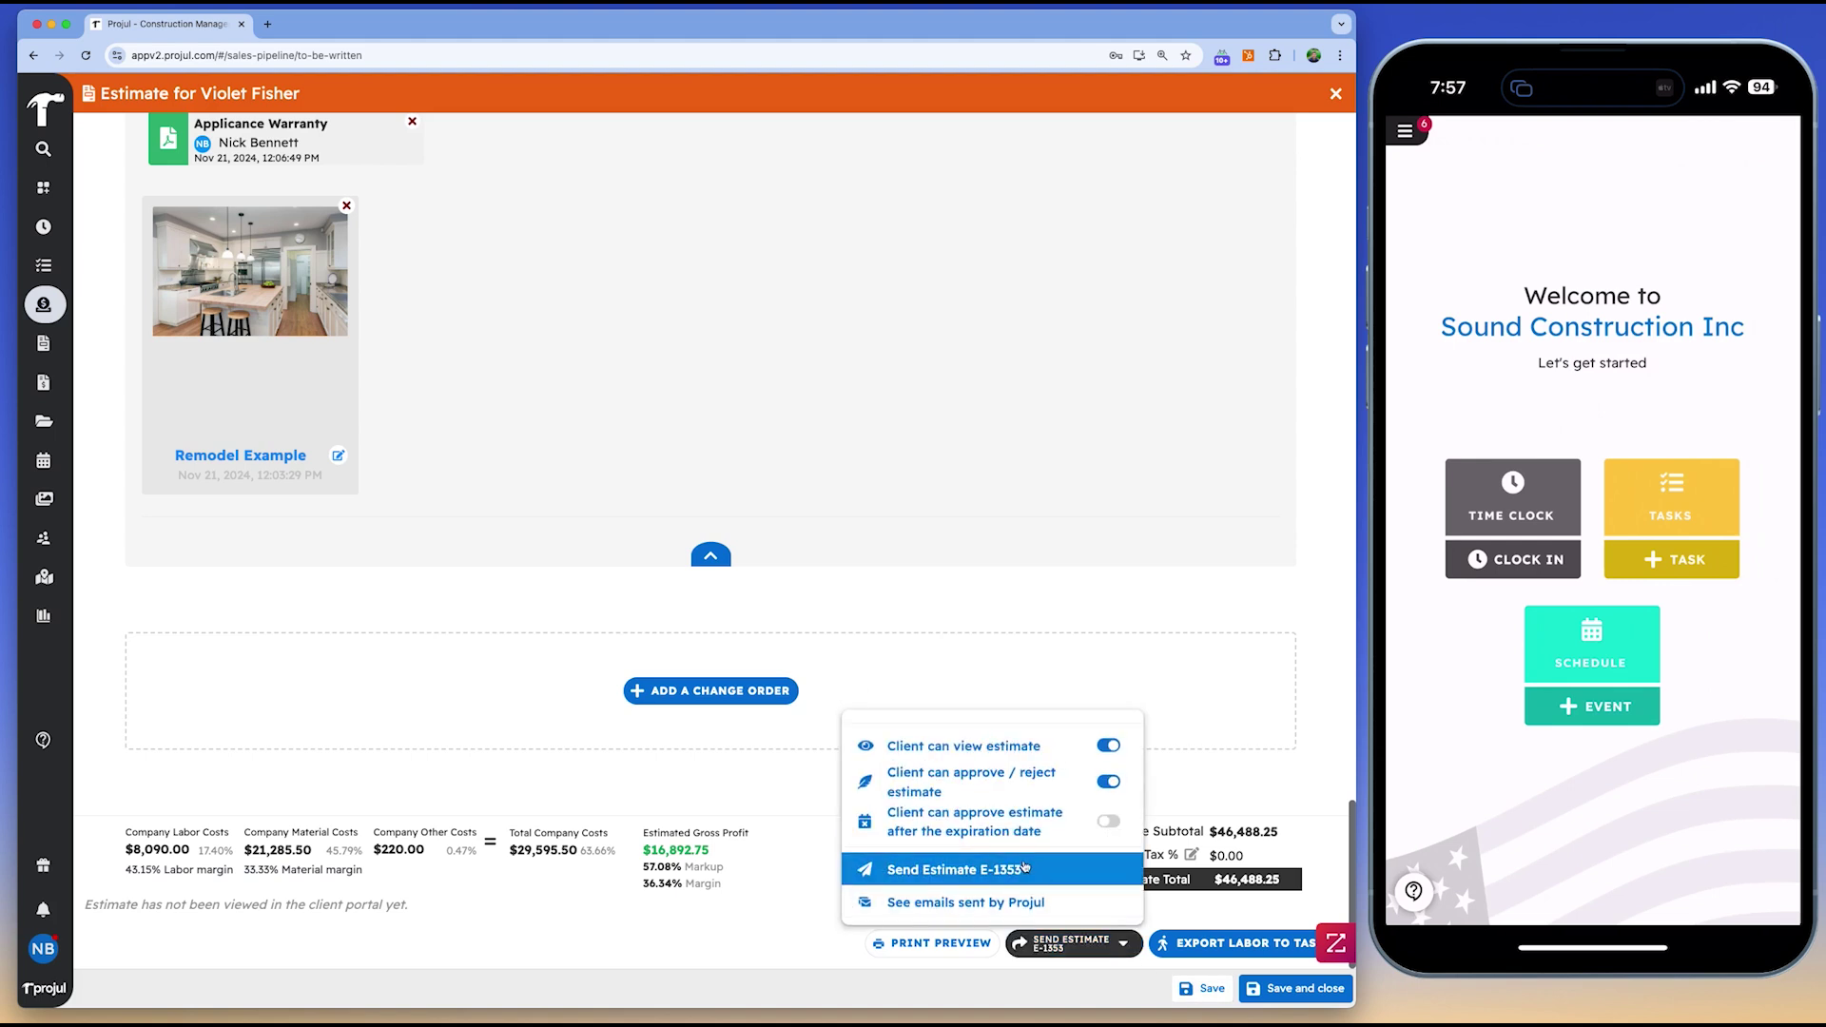
left_click(1024, 866)
left_click(1201, 991)
Preview the estimate as the client, keep marble countertops, and sign the acceptance
left_click(608, 942)
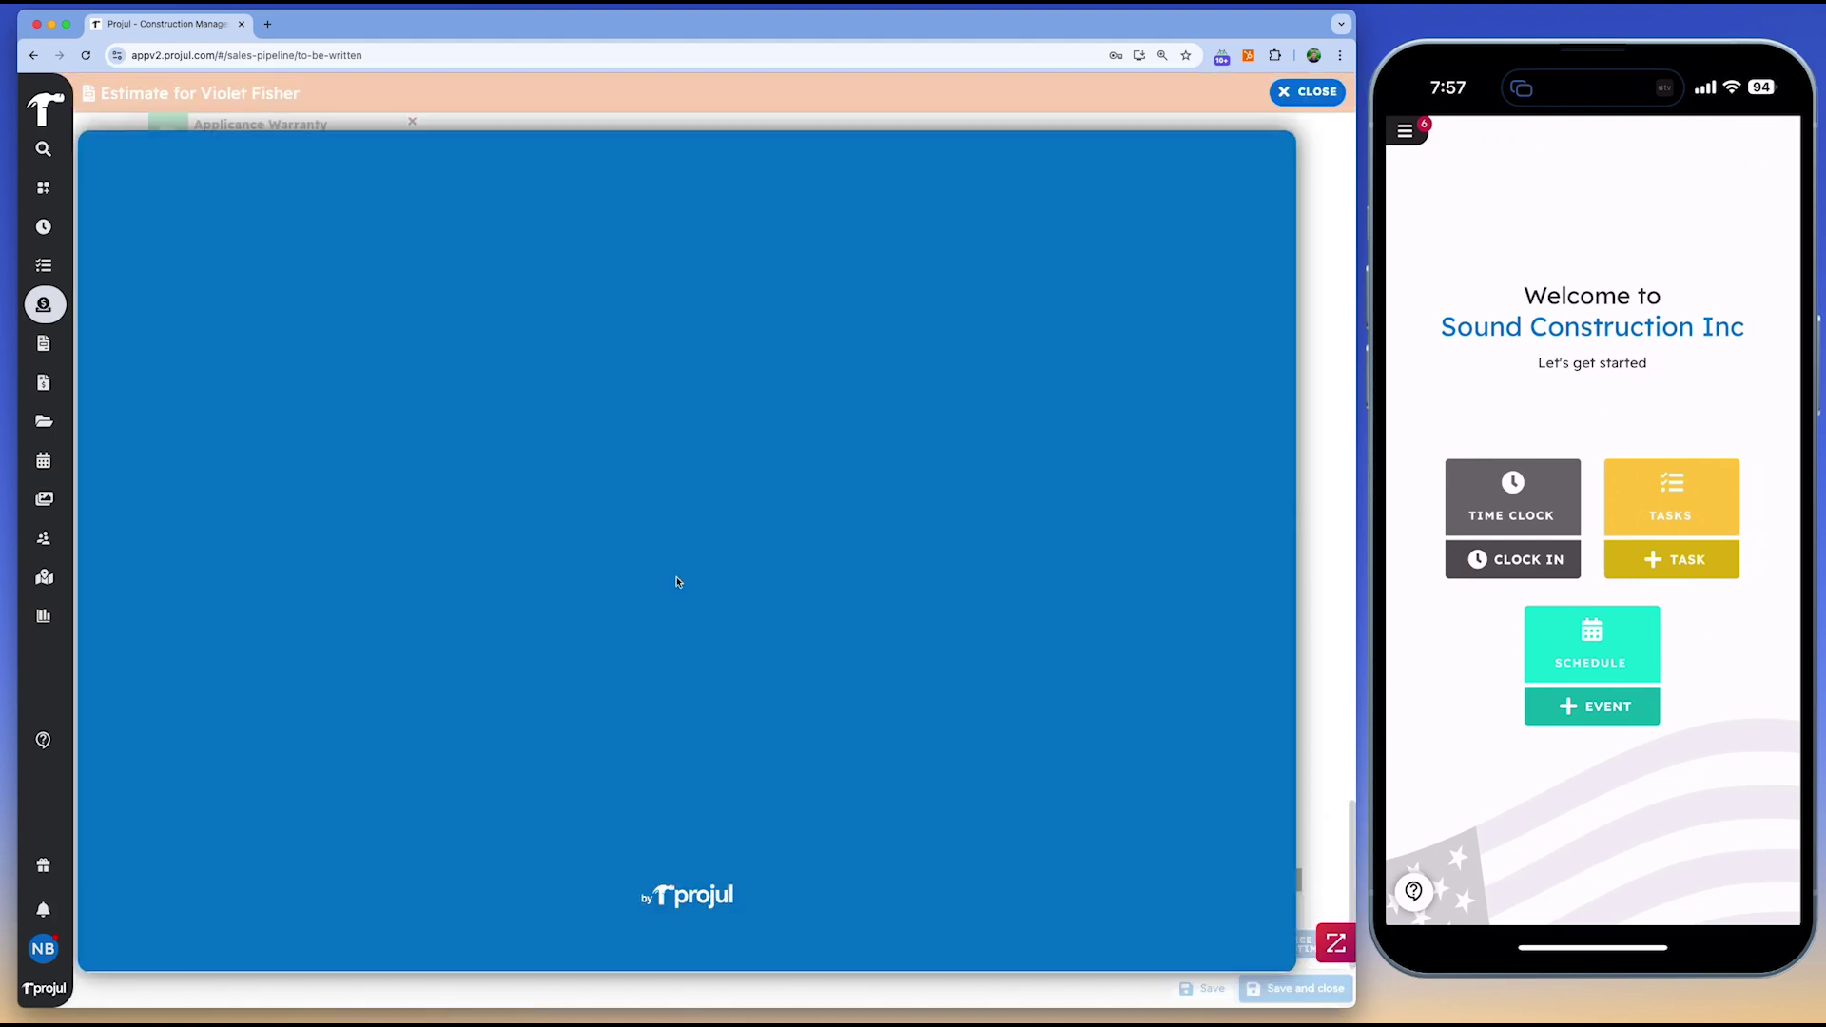
scroll(707, 409, "down", 6)
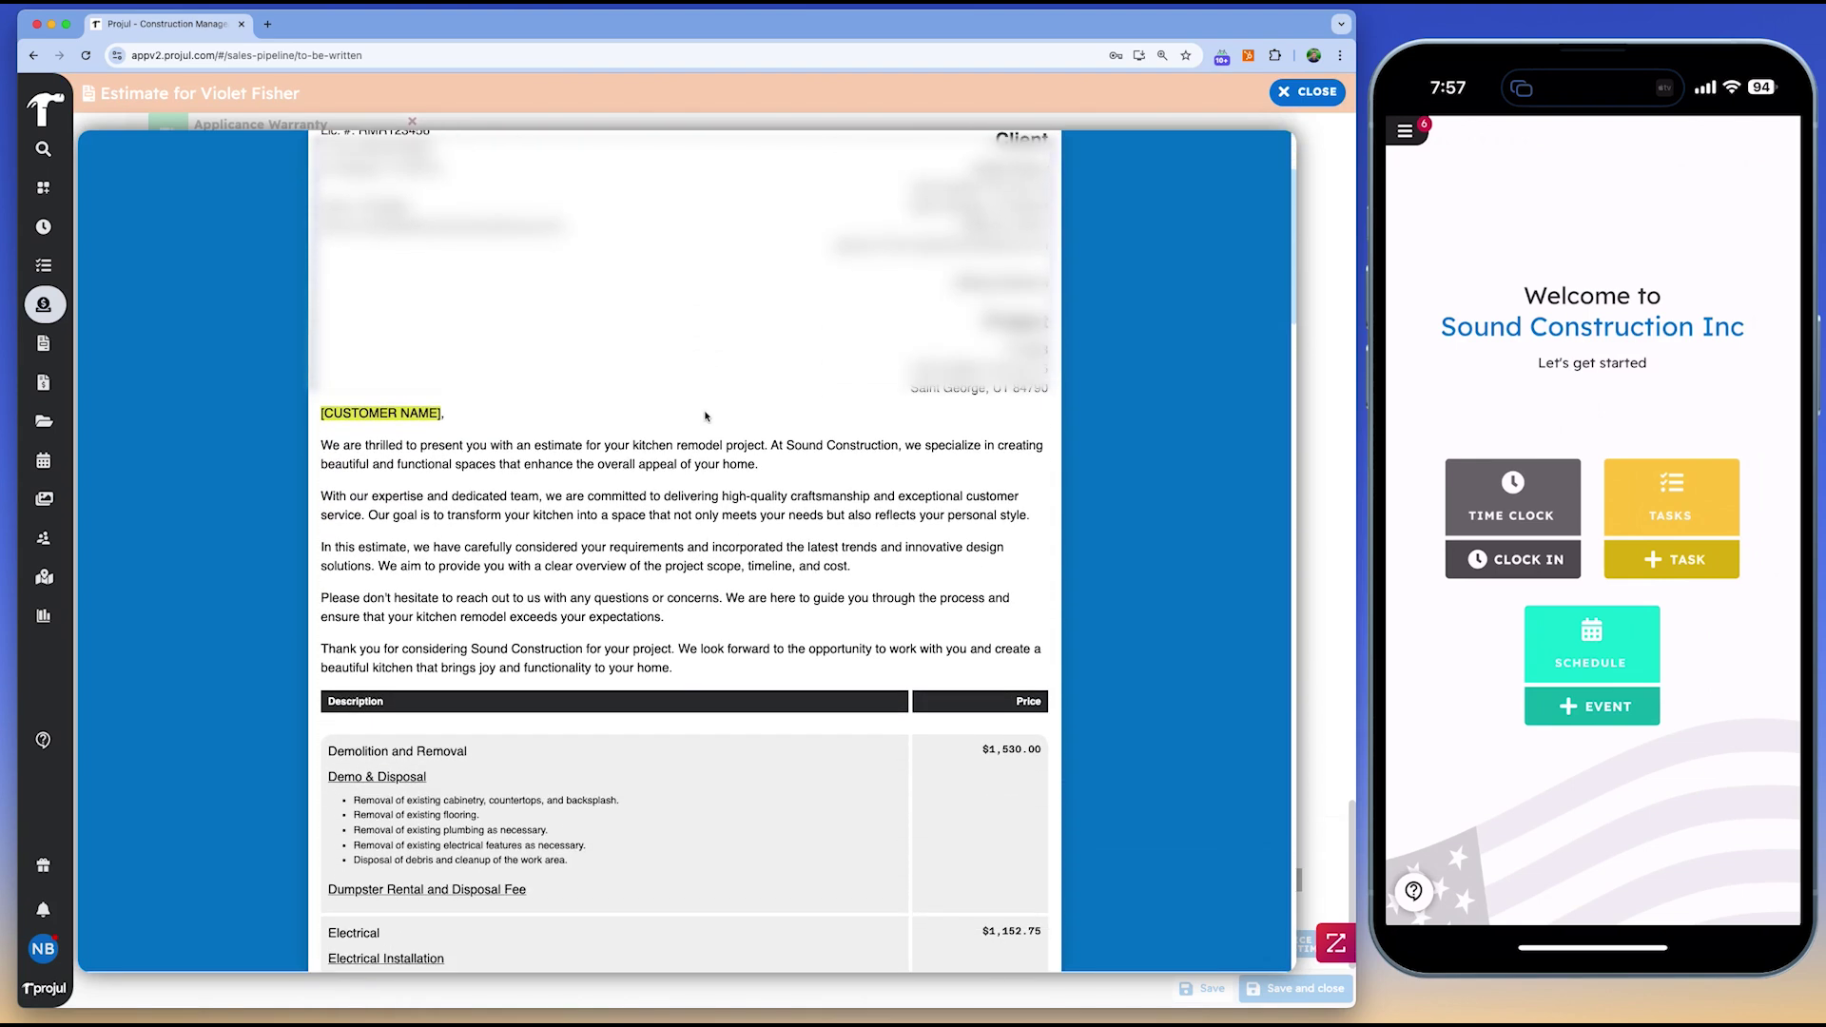
scroll(705, 436, "down", 12)
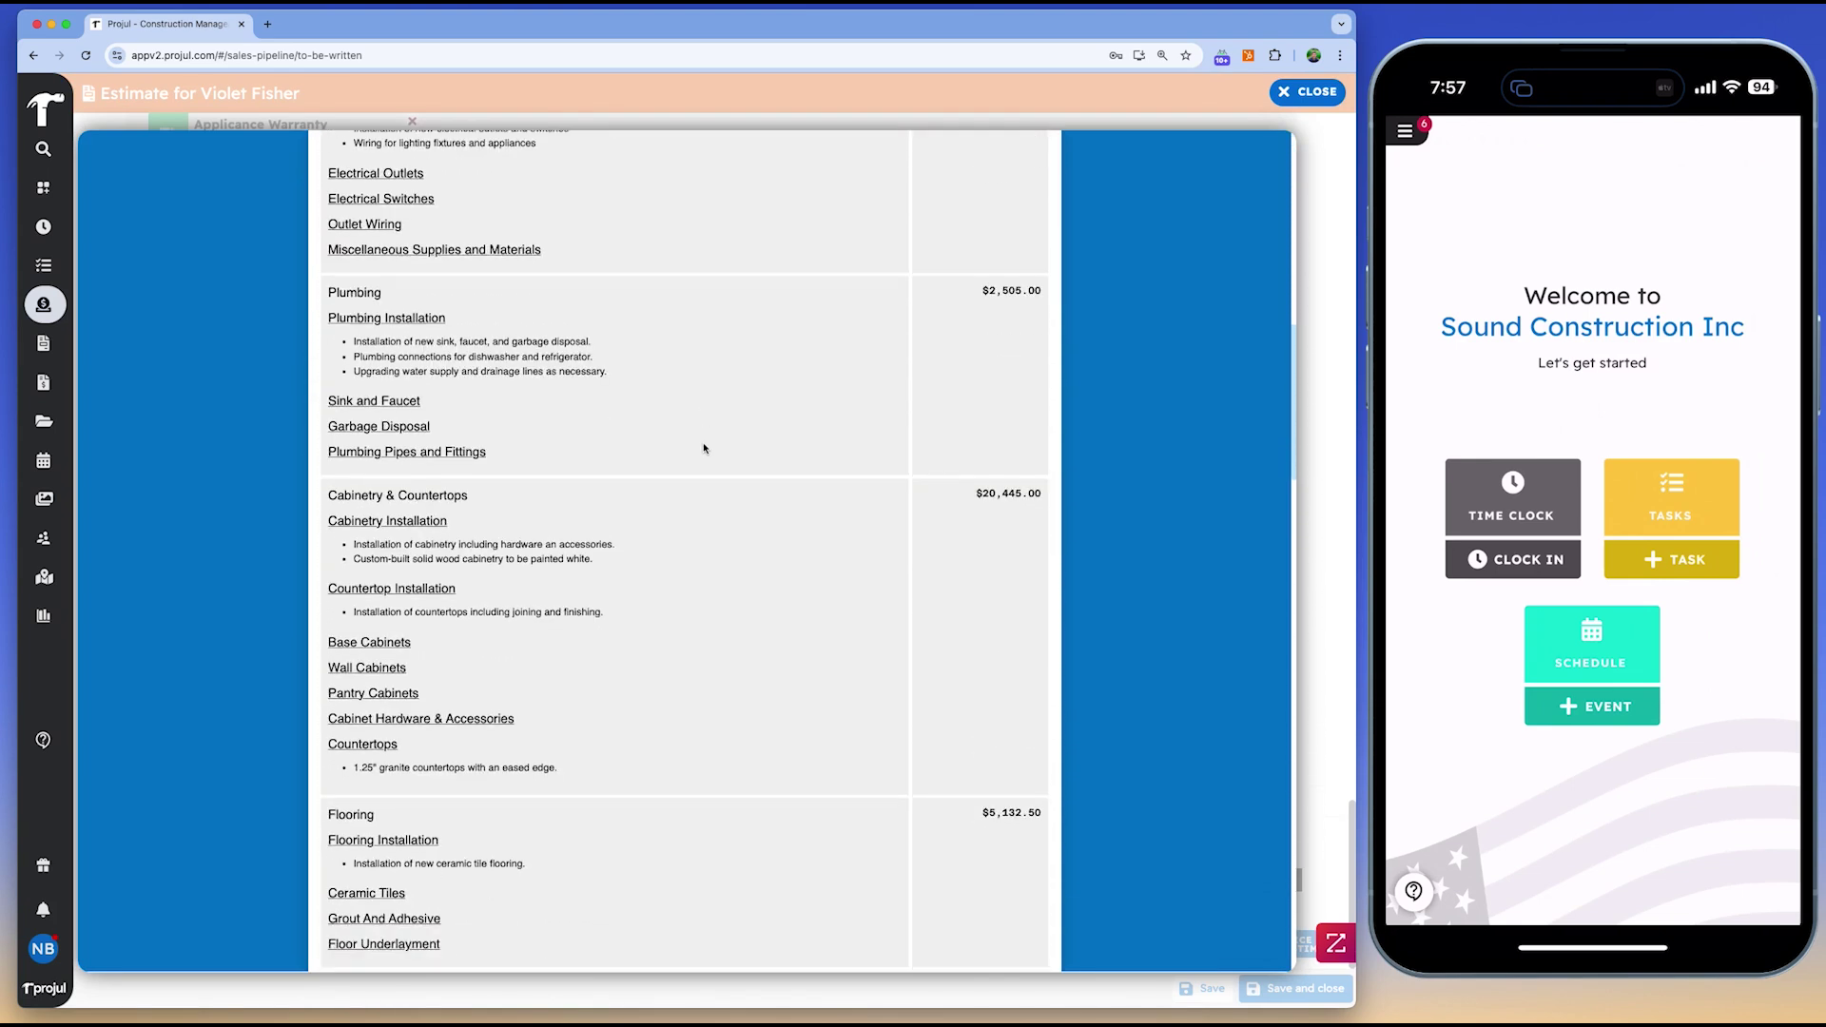
scroll(704, 463, "down", 3)
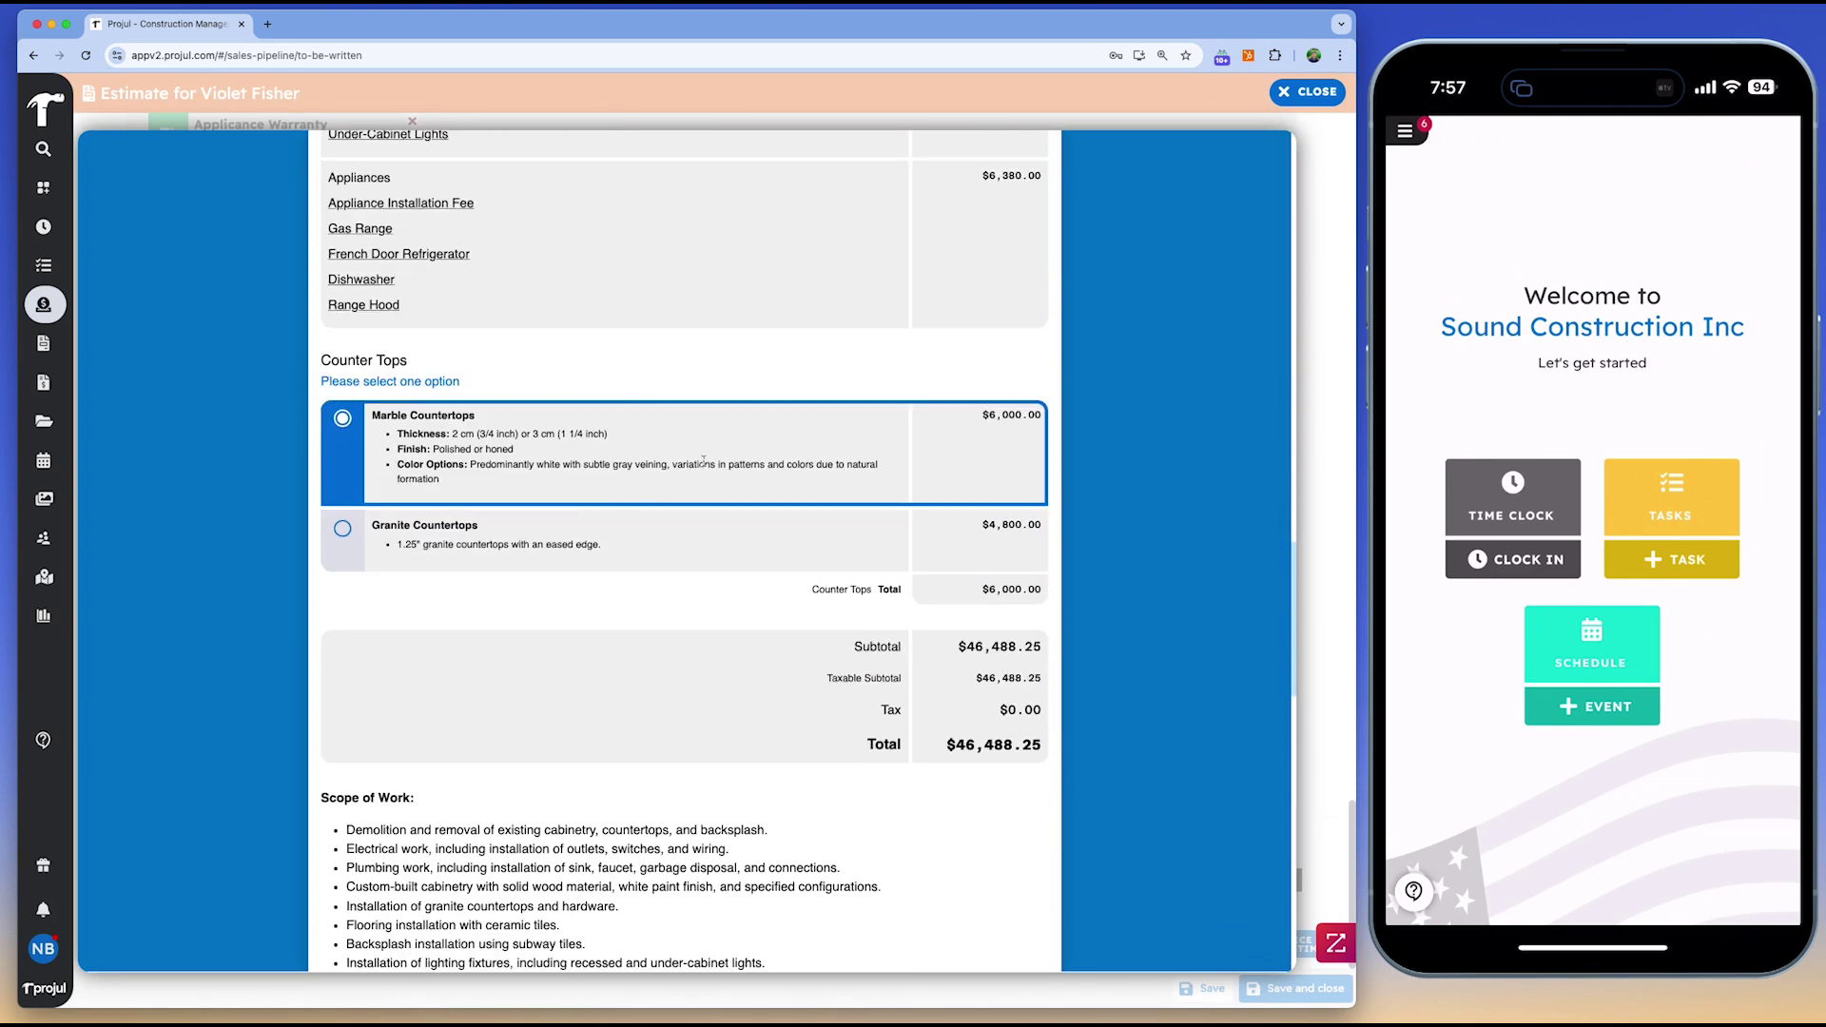
left_click(344, 530)
scroll(665, 552, "down", 5)
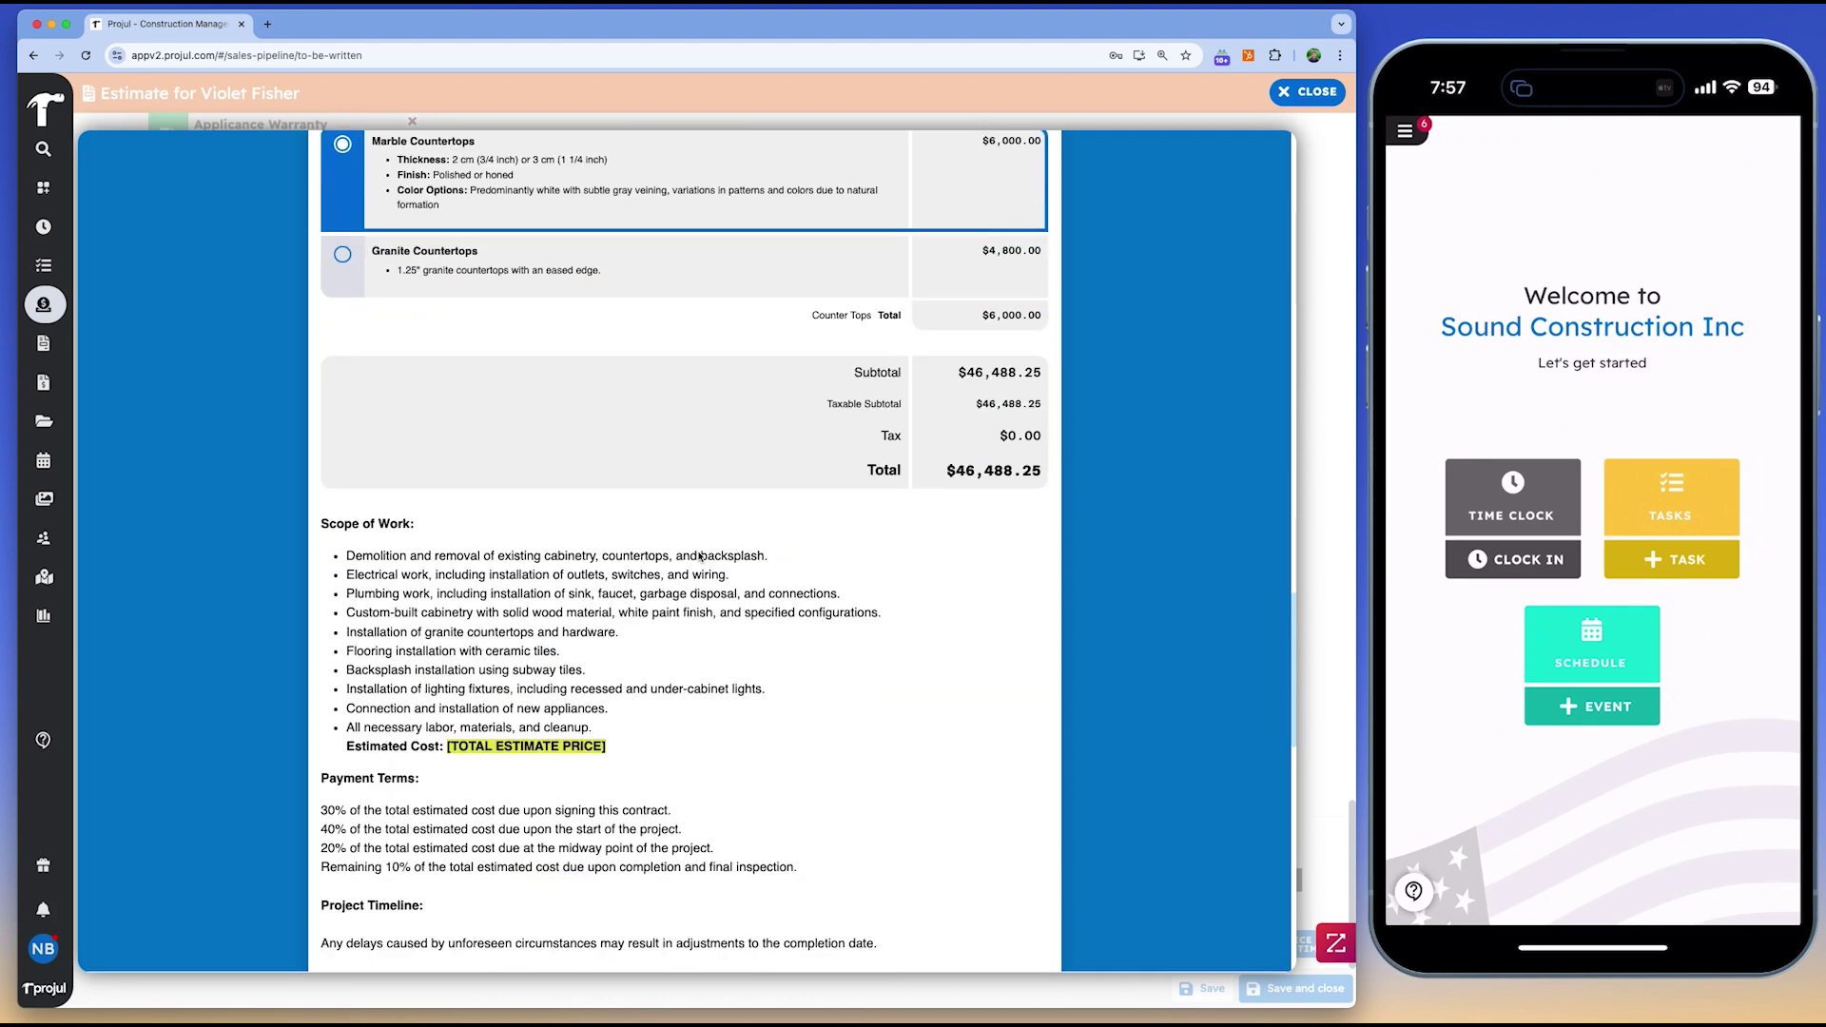
scroll(701, 560, "down", 12)
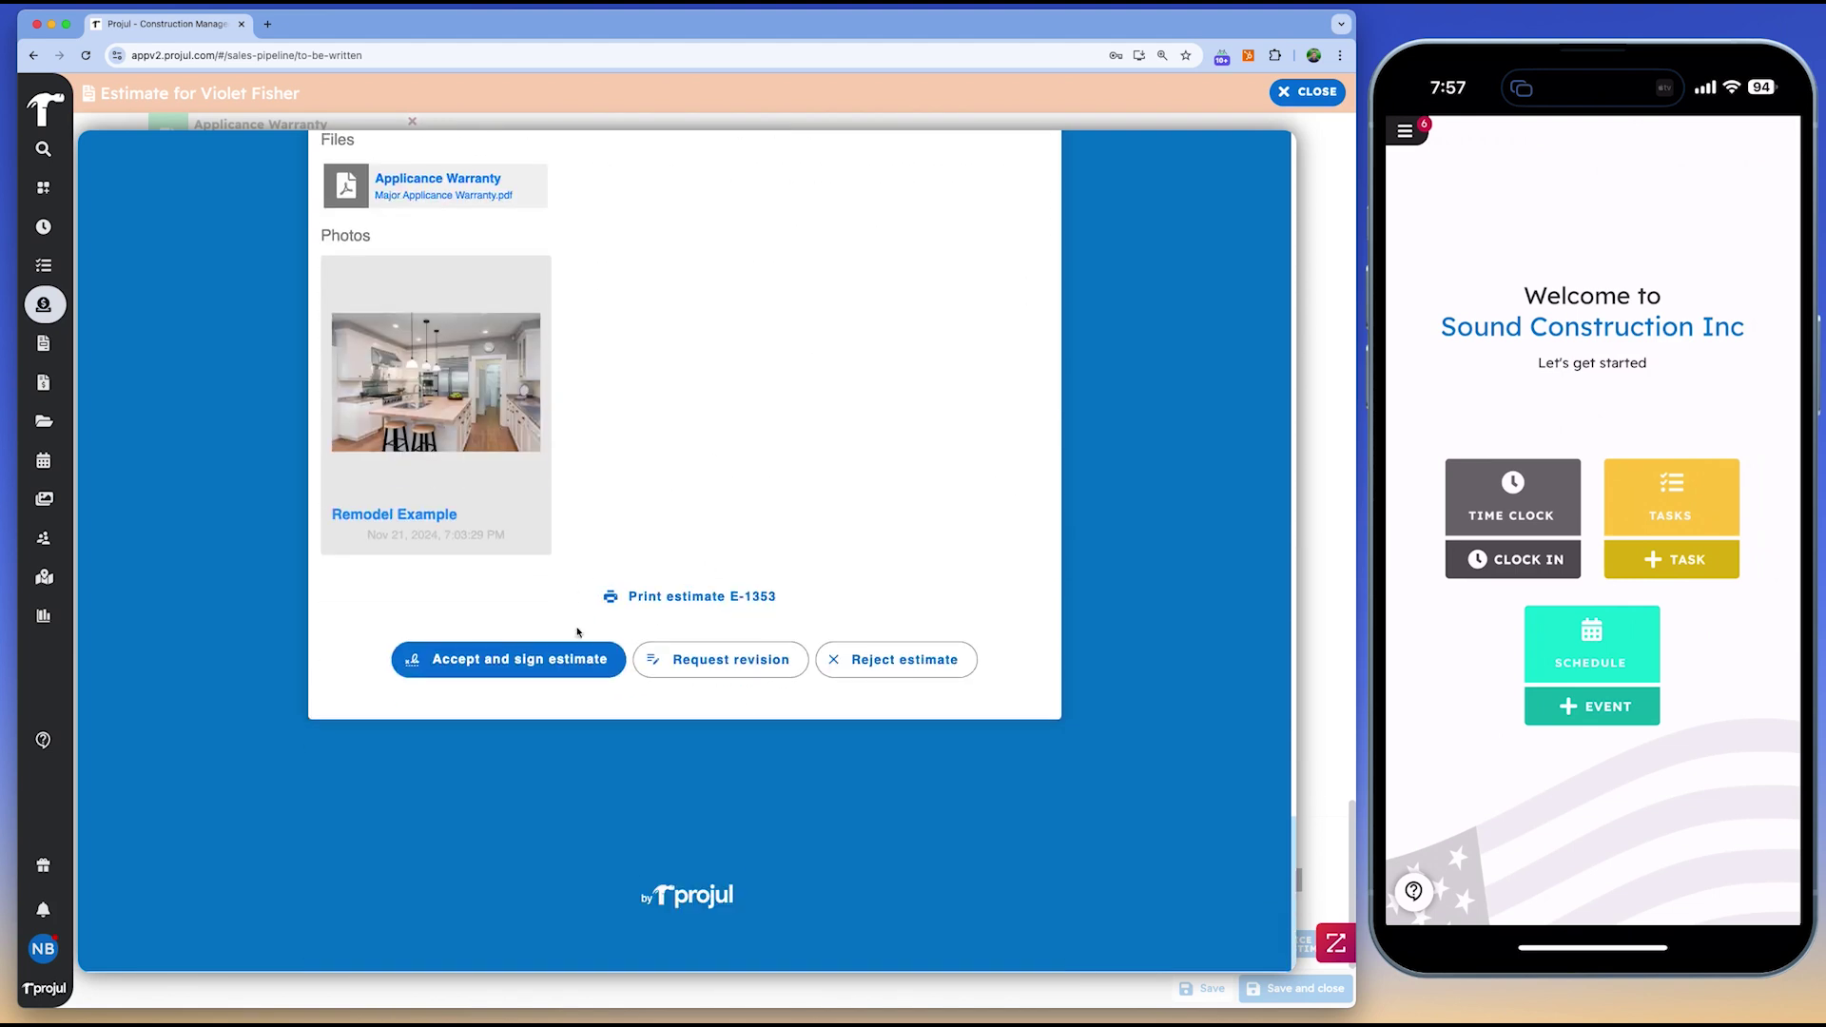
left_click(497, 654)
scroll(399, 726, "down", 2)
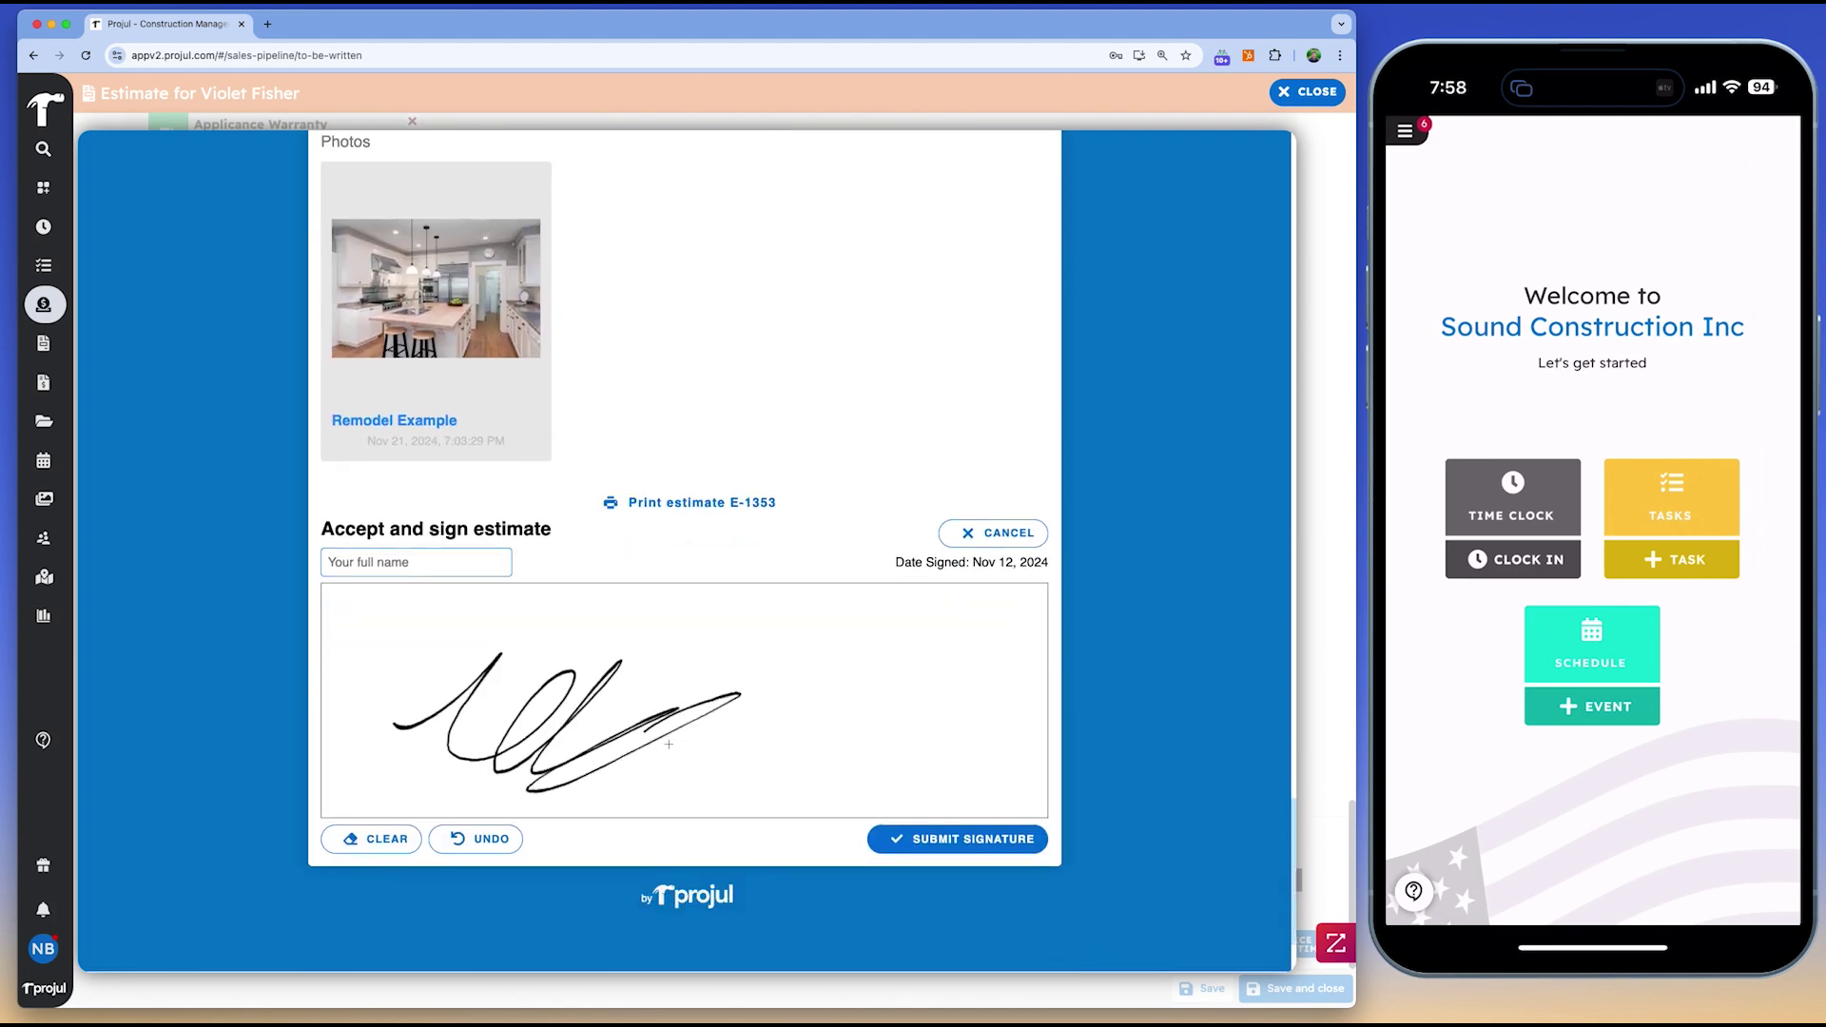
Create an invoice from the estimate billing 25% of the estimate
left_click(1301, 99)
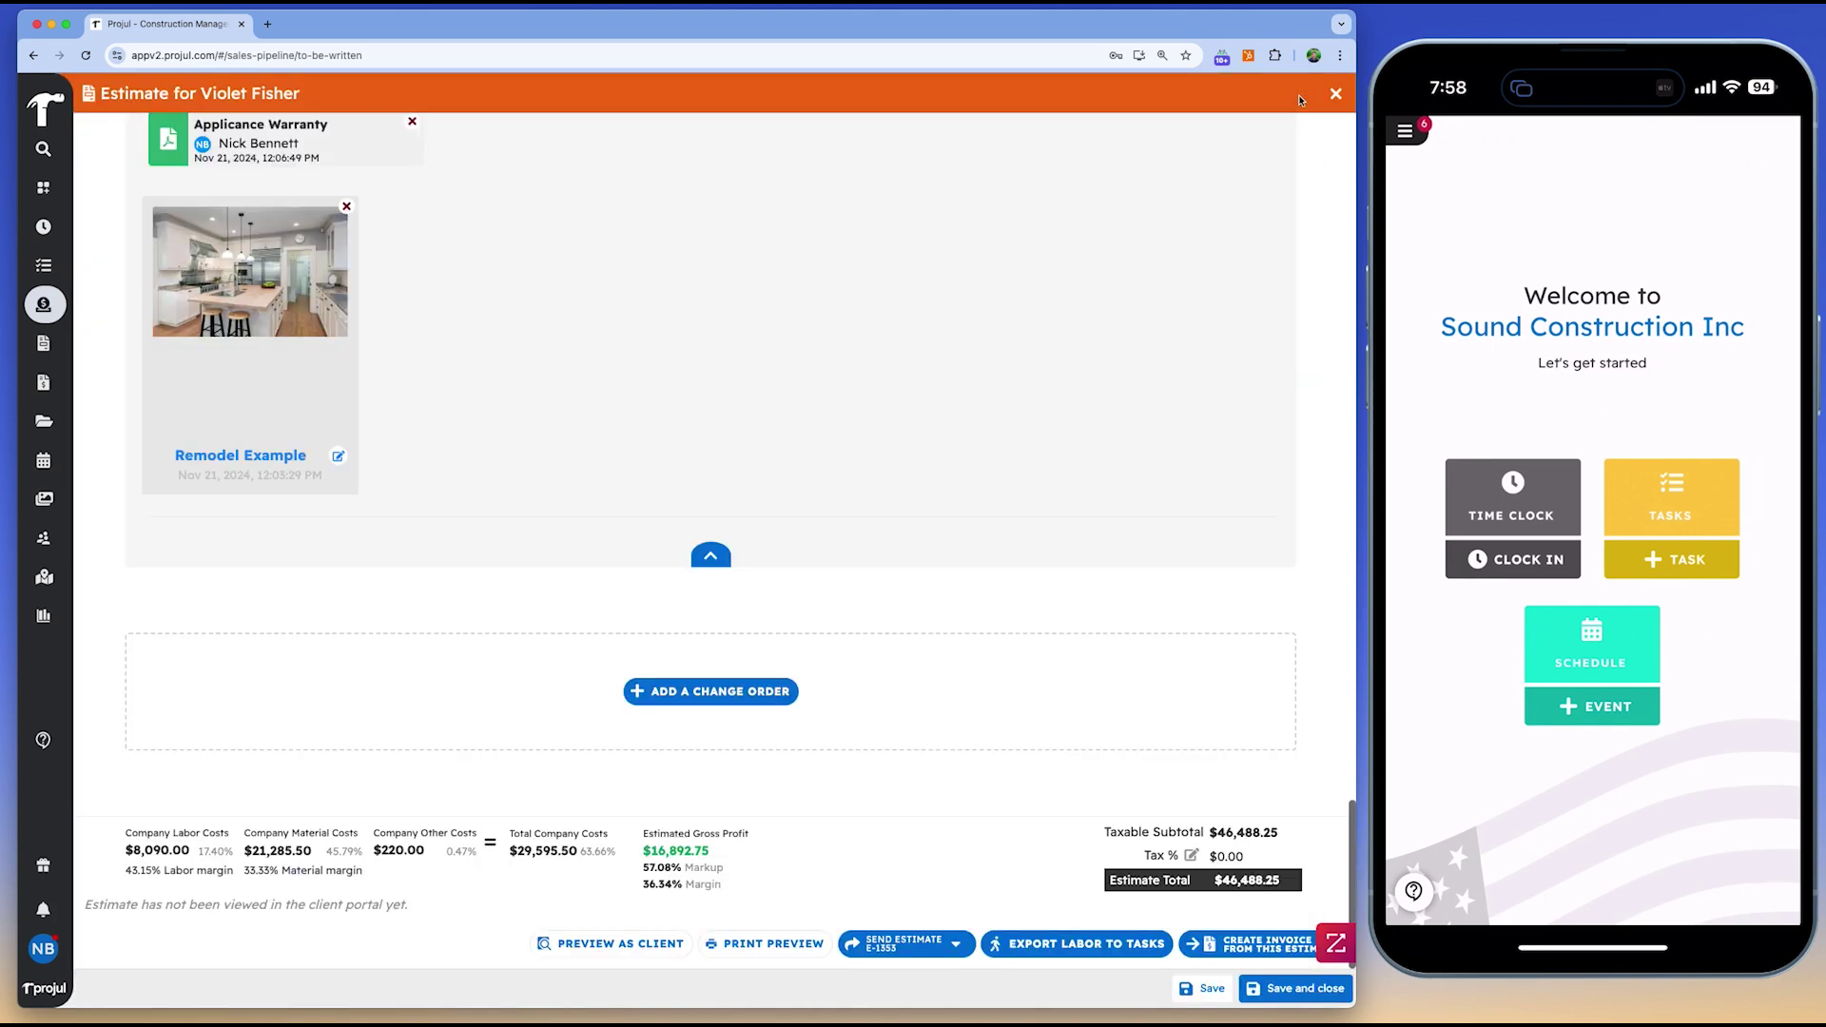
left_click(1243, 947)
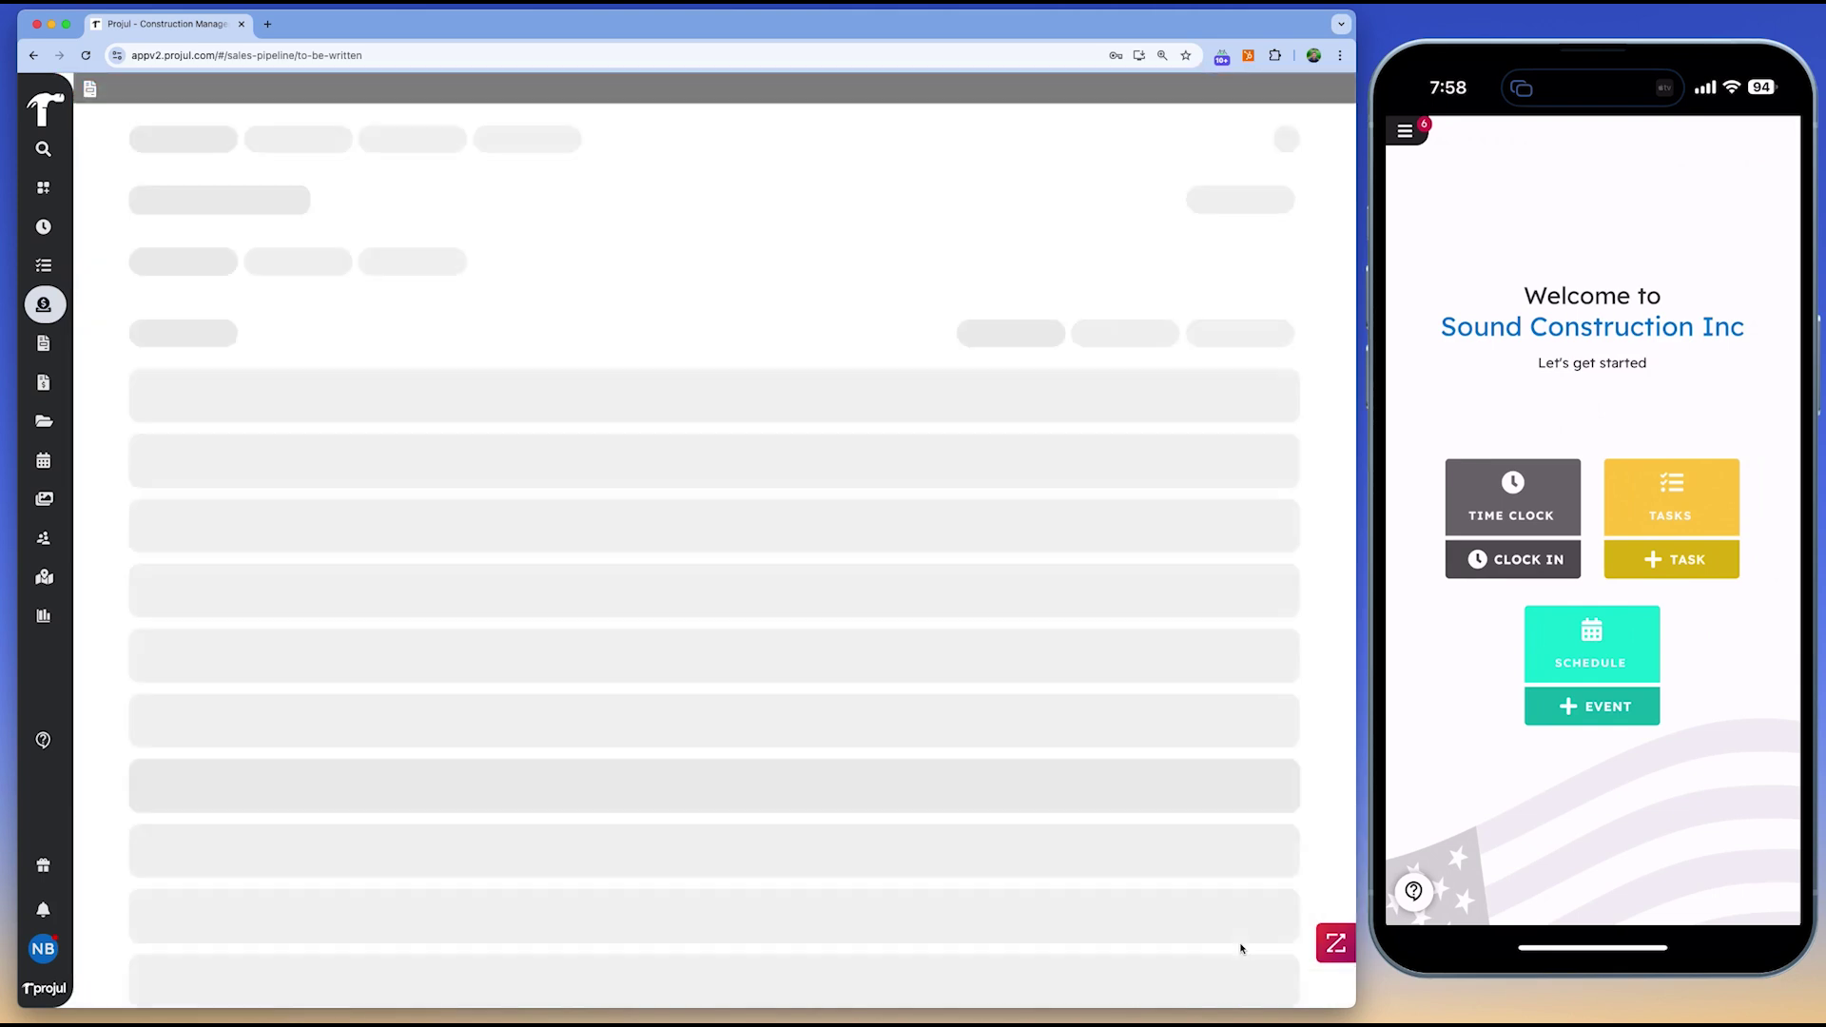
left_click(687, 439)
left_click(602, 540)
type("25")
left_click(635, 667)
scroll(637, 666, "down", 3)
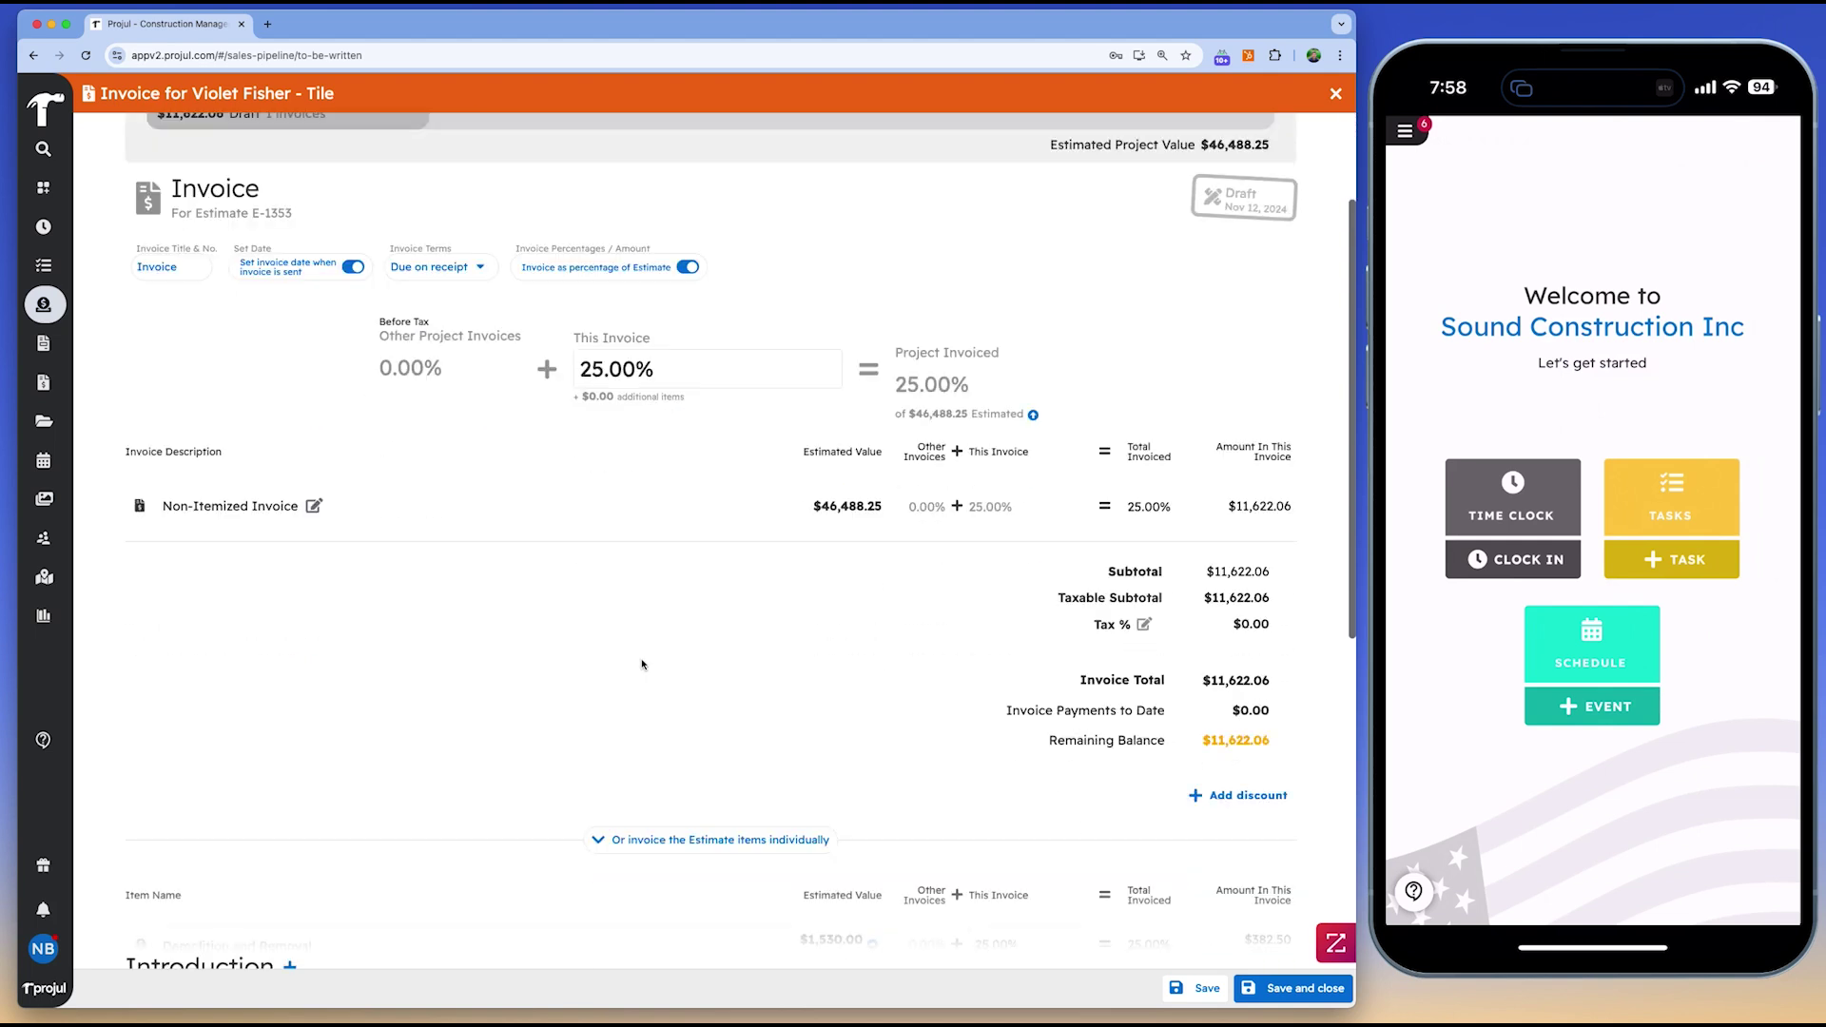
Switch to itemized billing with Demolition and Electrical at 100%
left_click(631, 748)
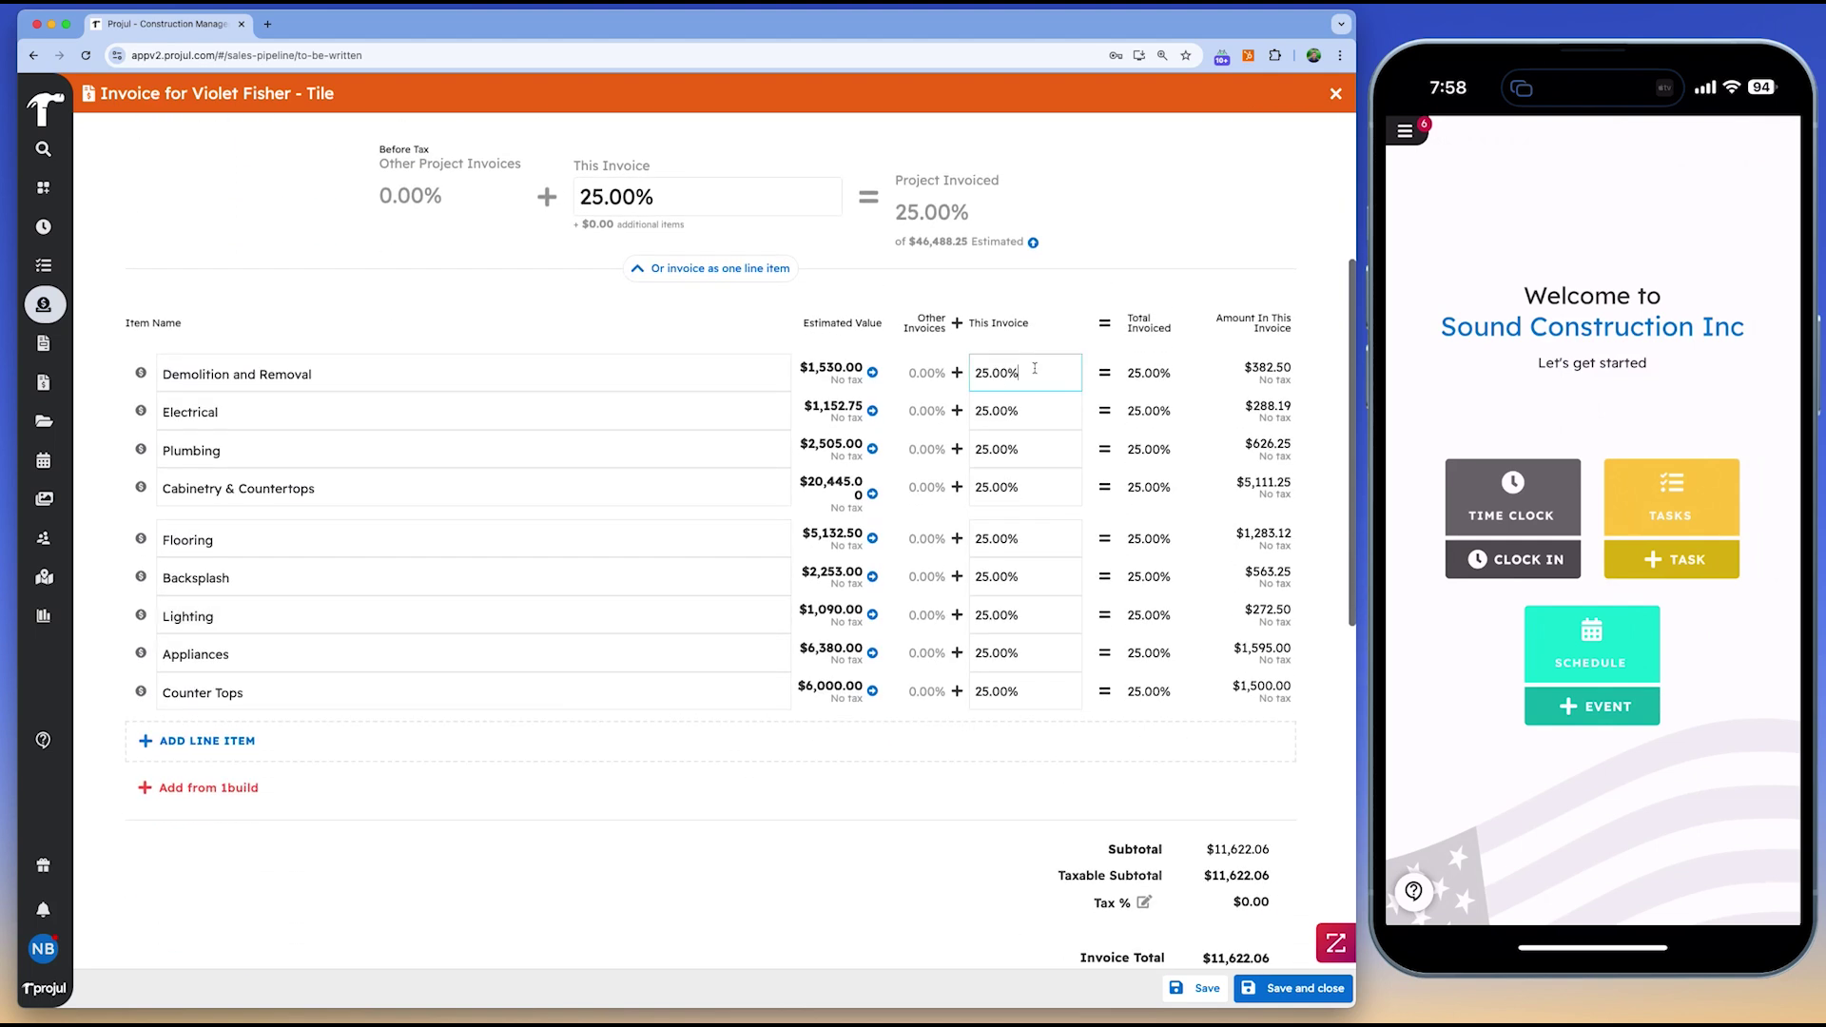
left_click(980, 410)
left_click(756, 911)
scroll(780, 723, "down", 6)
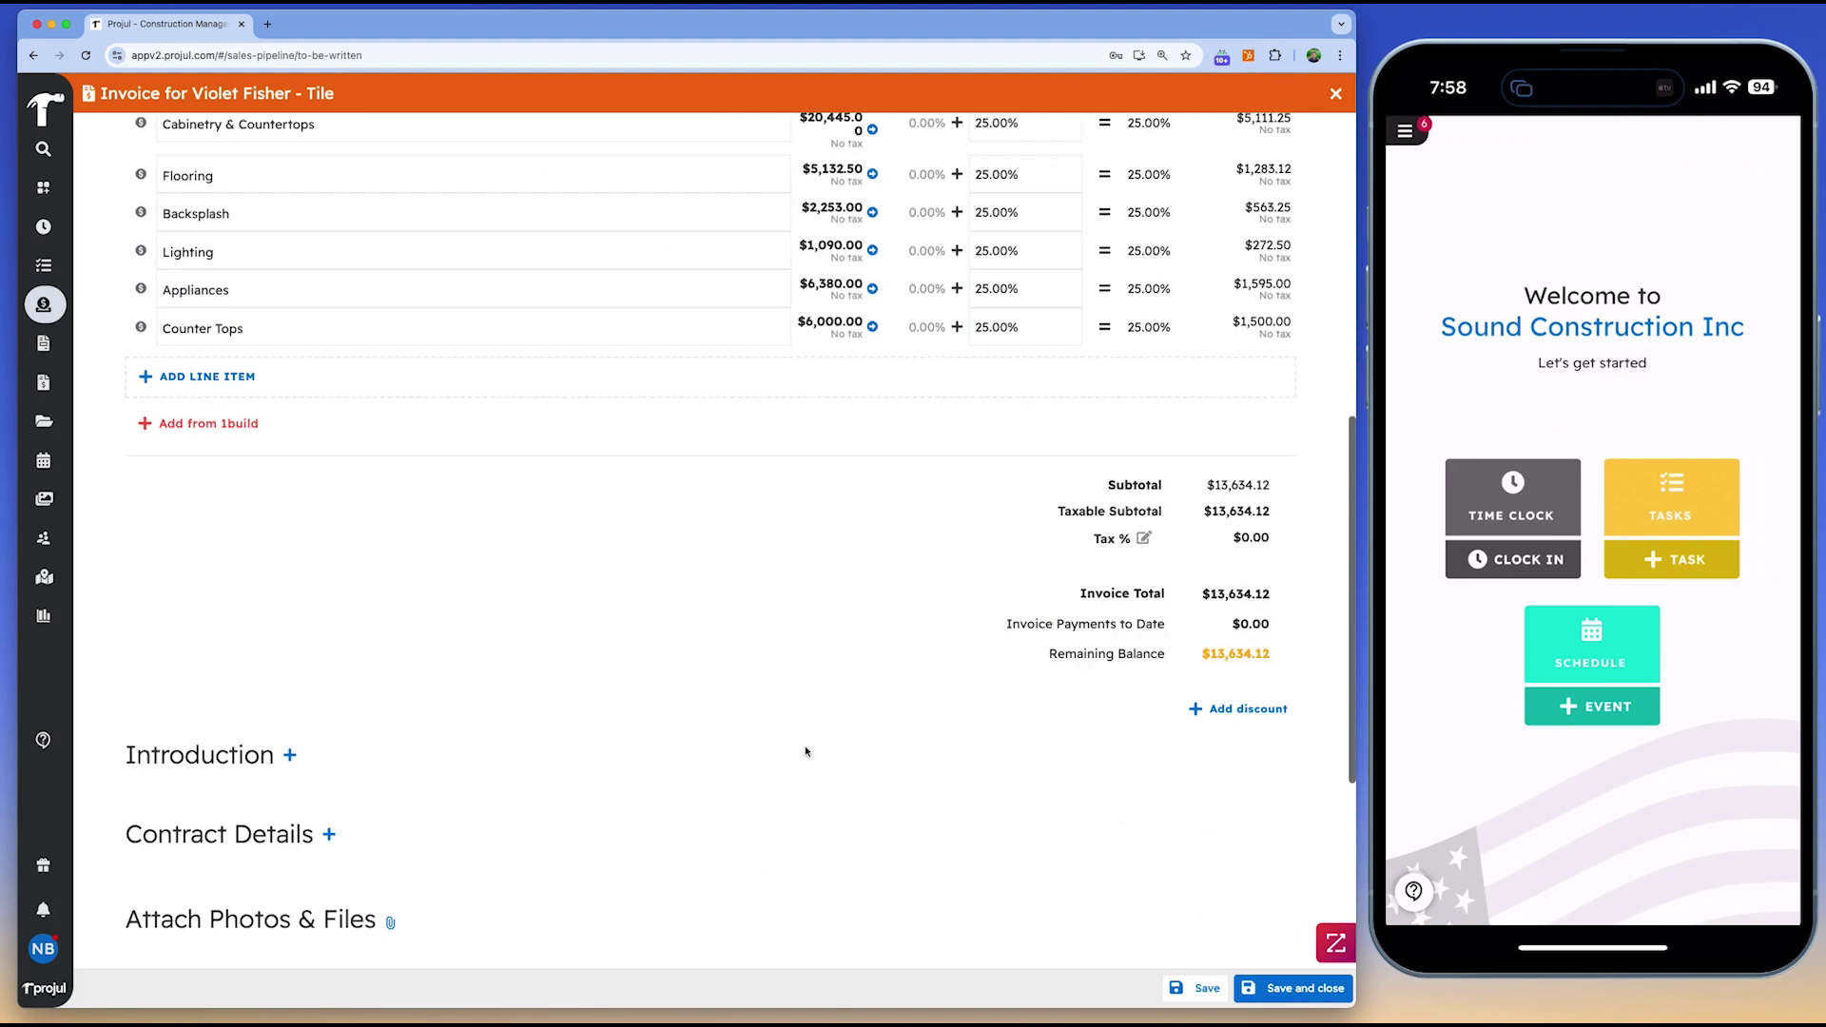
Attach the open access door photo to the invoice
left_click(391, 681)
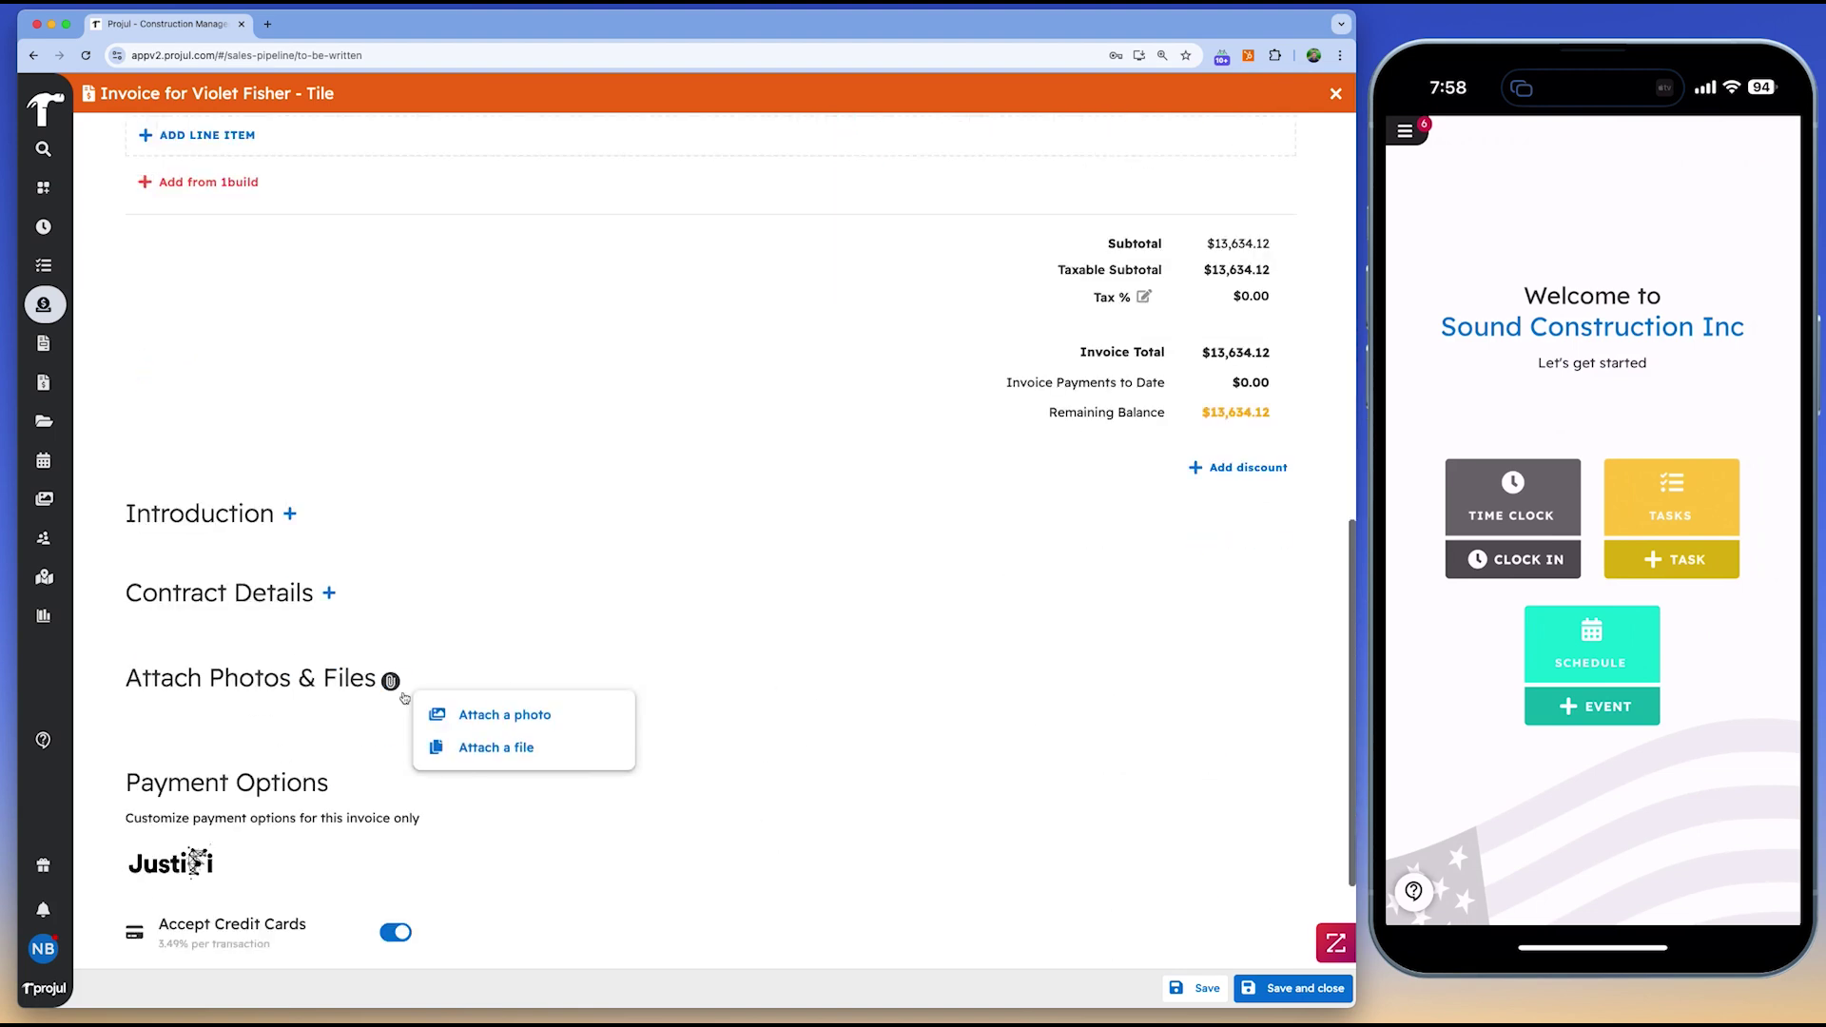
left_click(466, 713)
left_click(1140, 164)
left_click(1306, 172)
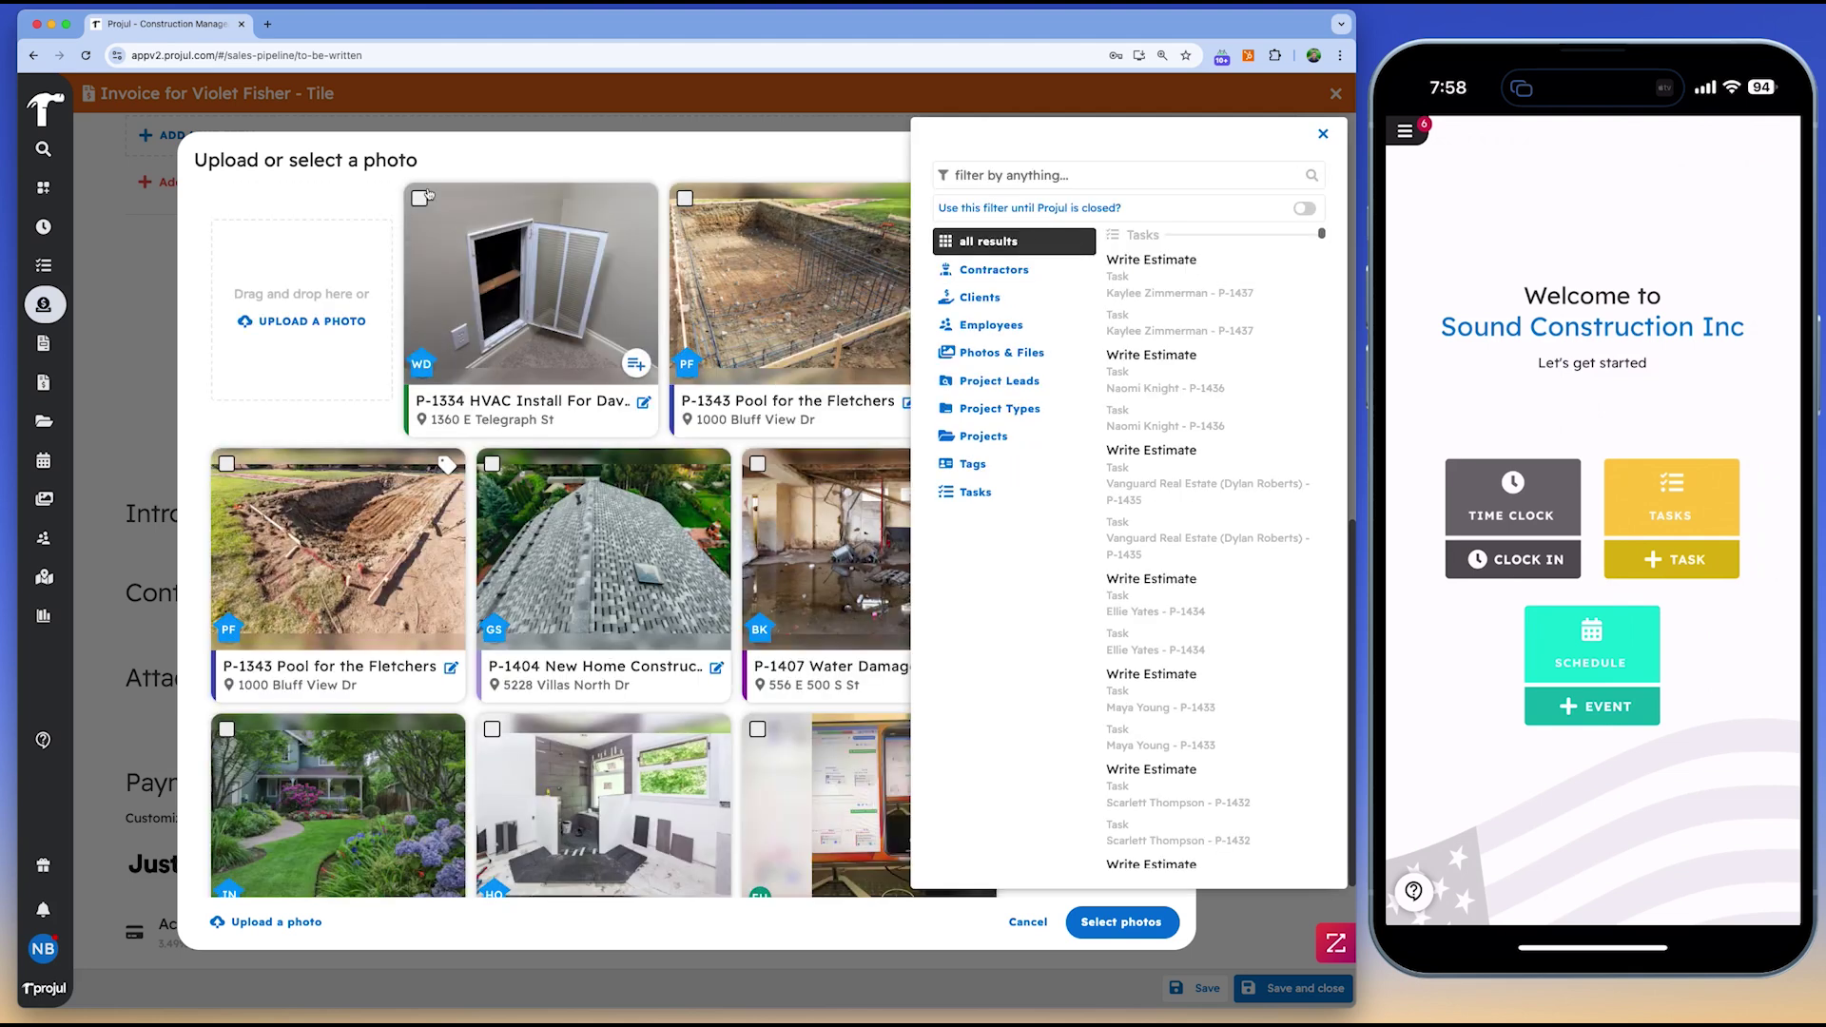
left_click(419, 198)
left_click(1121, 921)
scroll(731, 716, "down", 2)
scroll(738, 719, "down", 3)
Make the client pay the credit card fee and mark the invoice Ready to Send
left_click(169, 844)
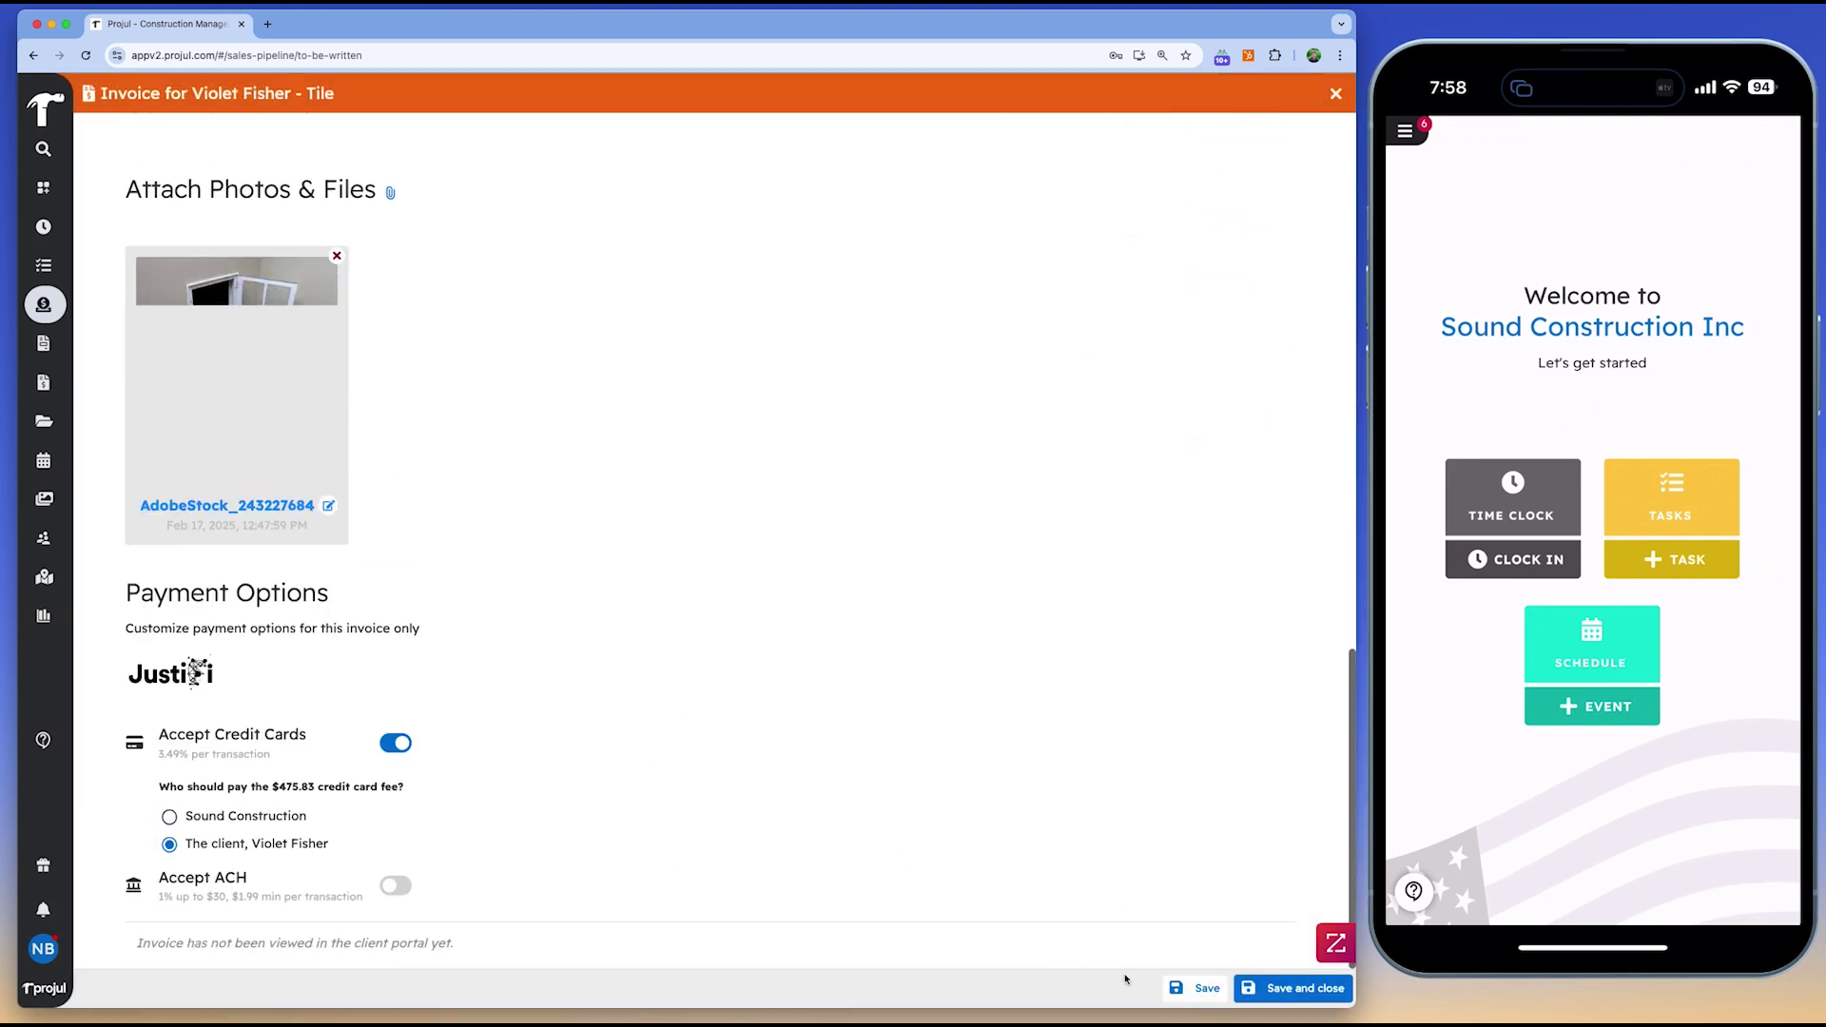
scroll(1198, 875, "down", 1)
left_click(1230, 943)
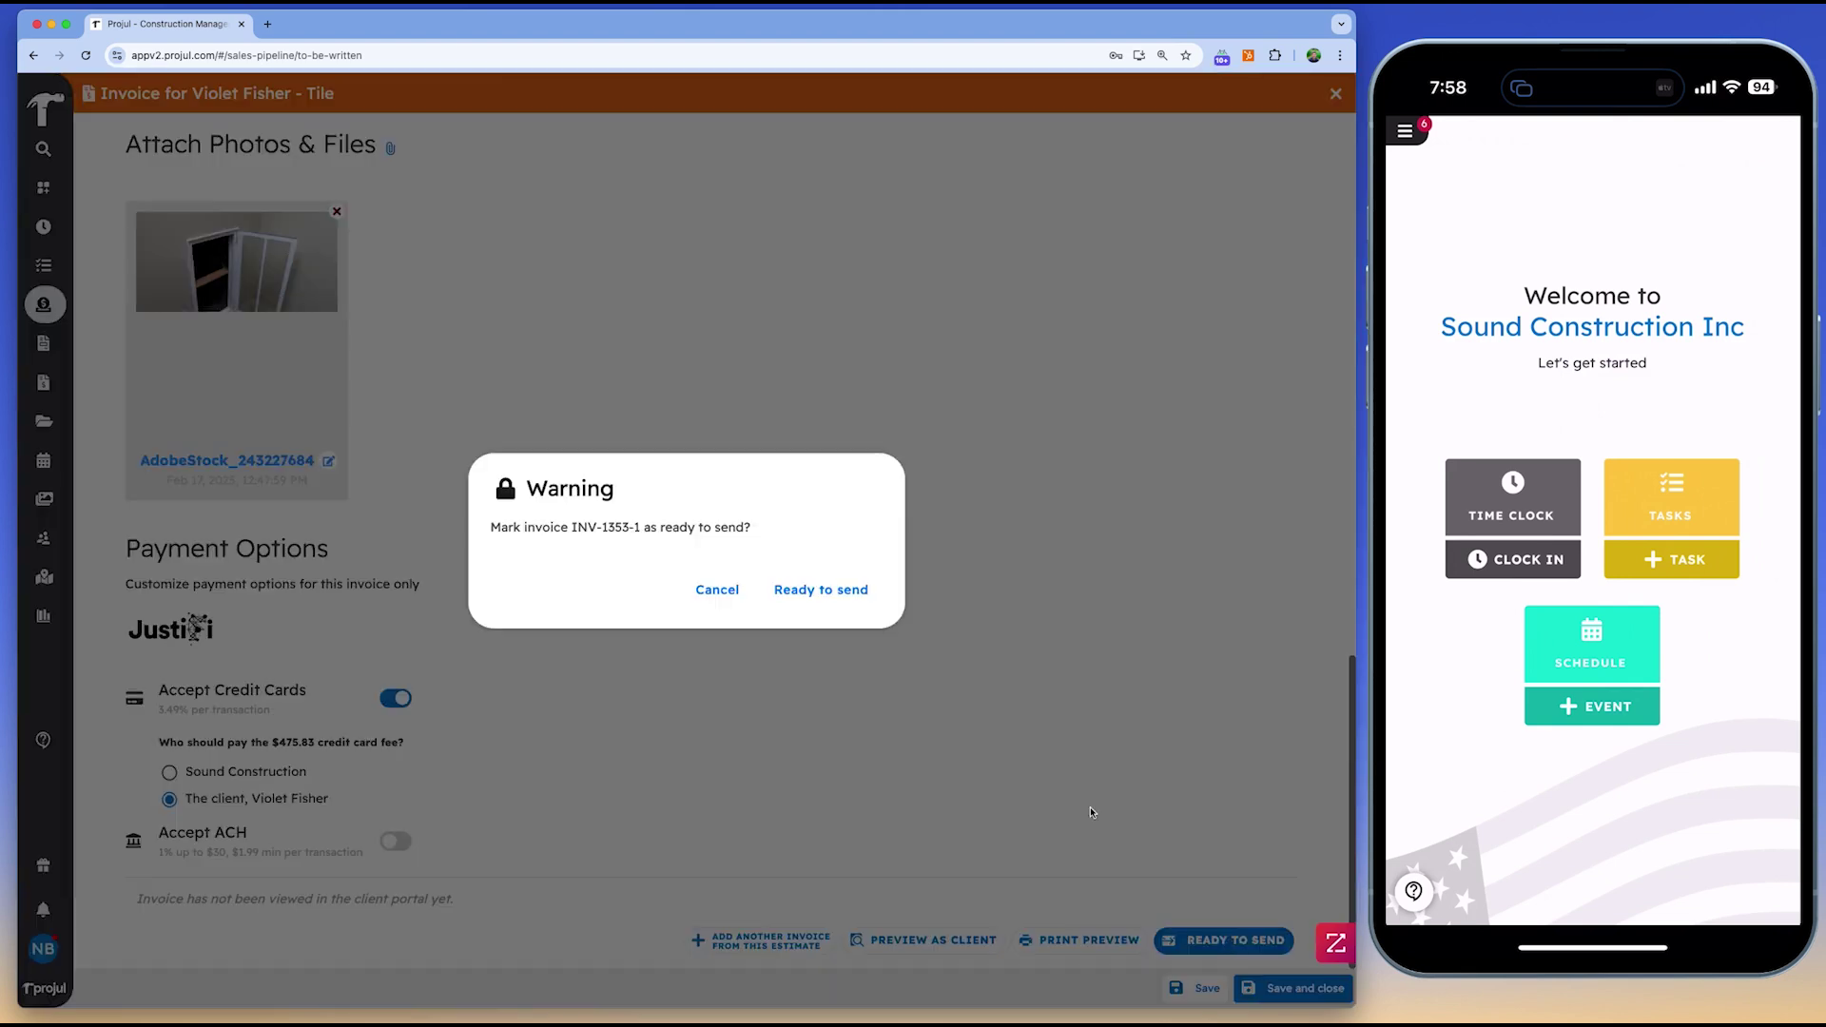
left_click(824, 588)
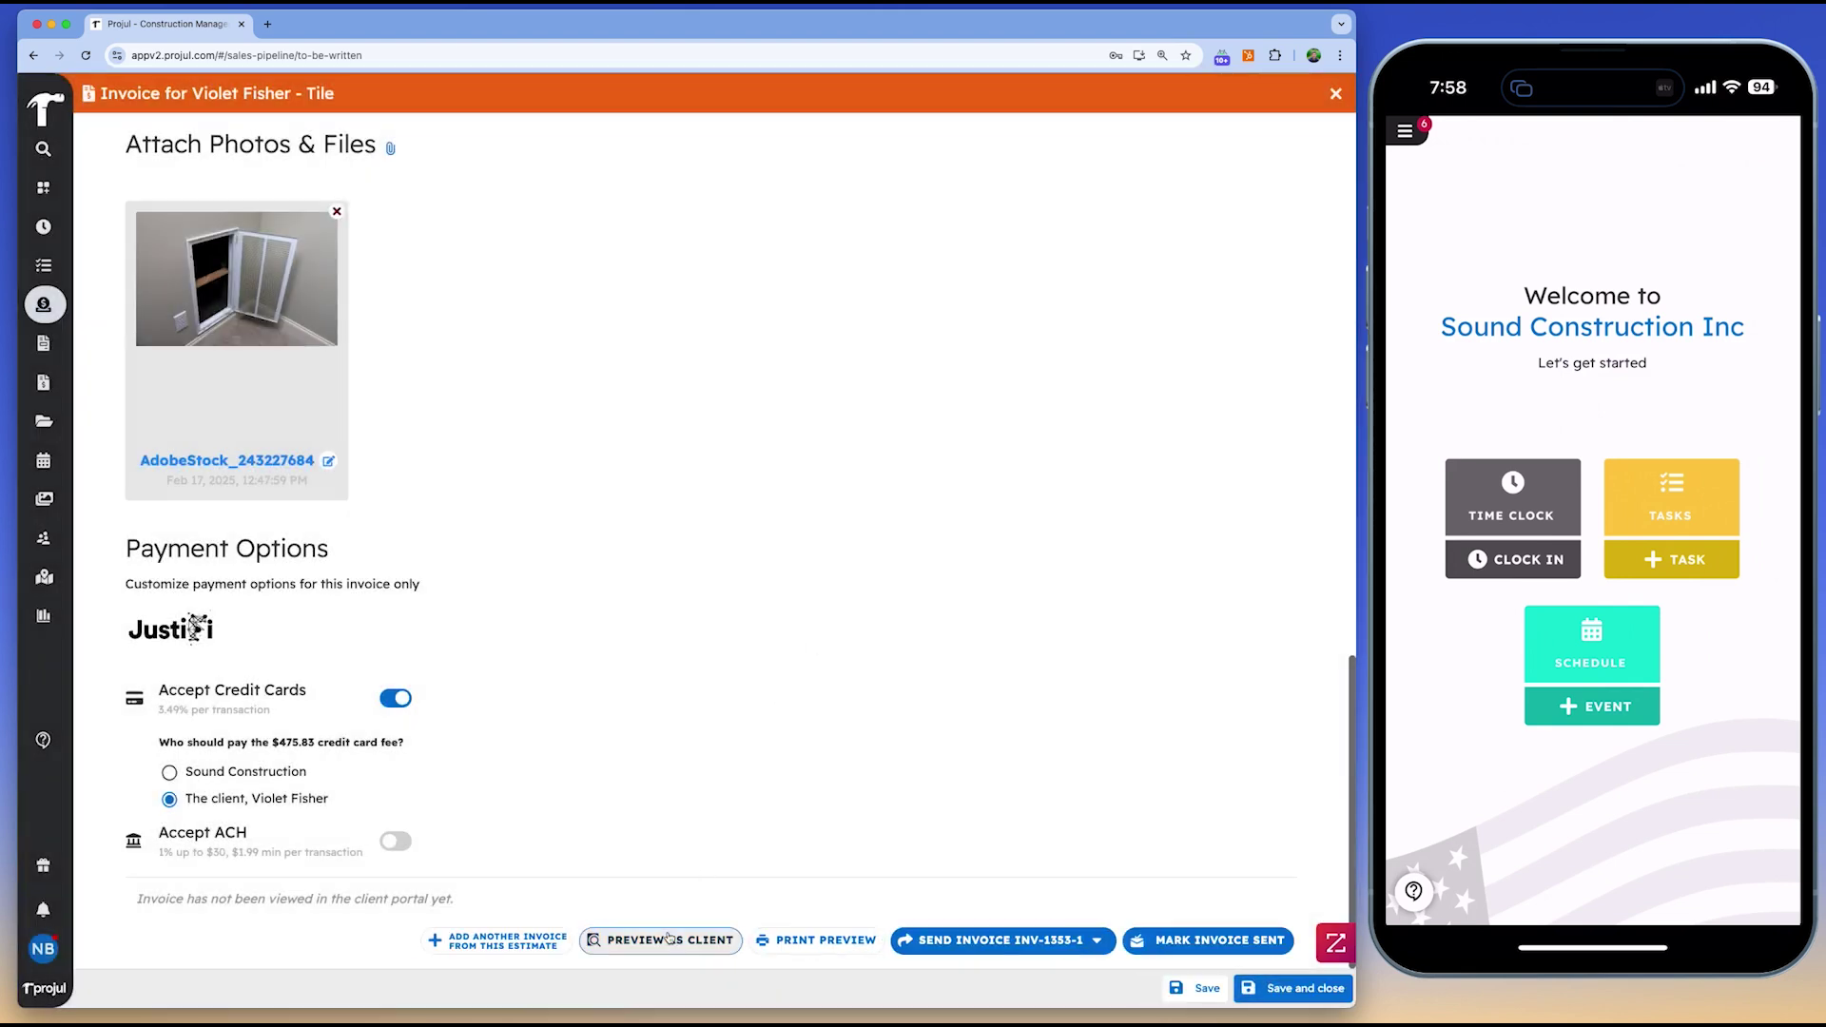
Review the invoice's client preview, then close the preview and the invoice
left_click(670, 939)
scroll(707, 594, "down", 2)
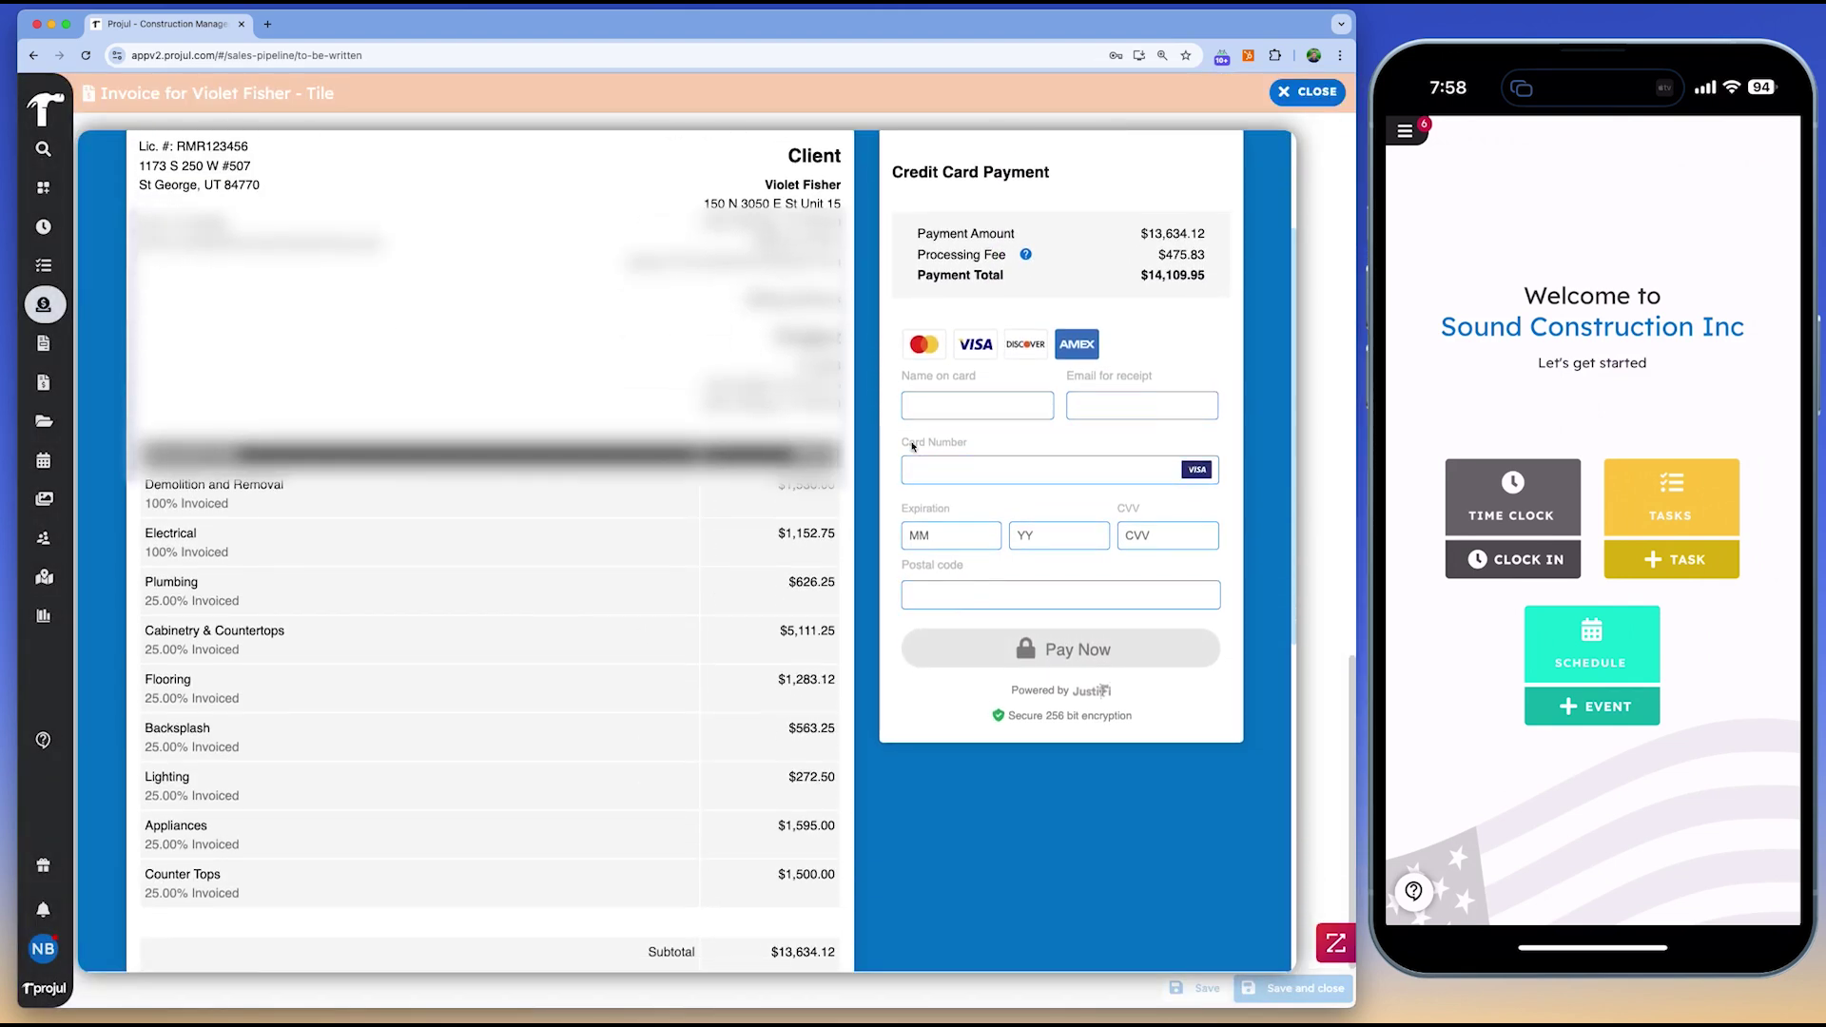
left_click(957, 400)
scroll(956, 532, "down", 10)
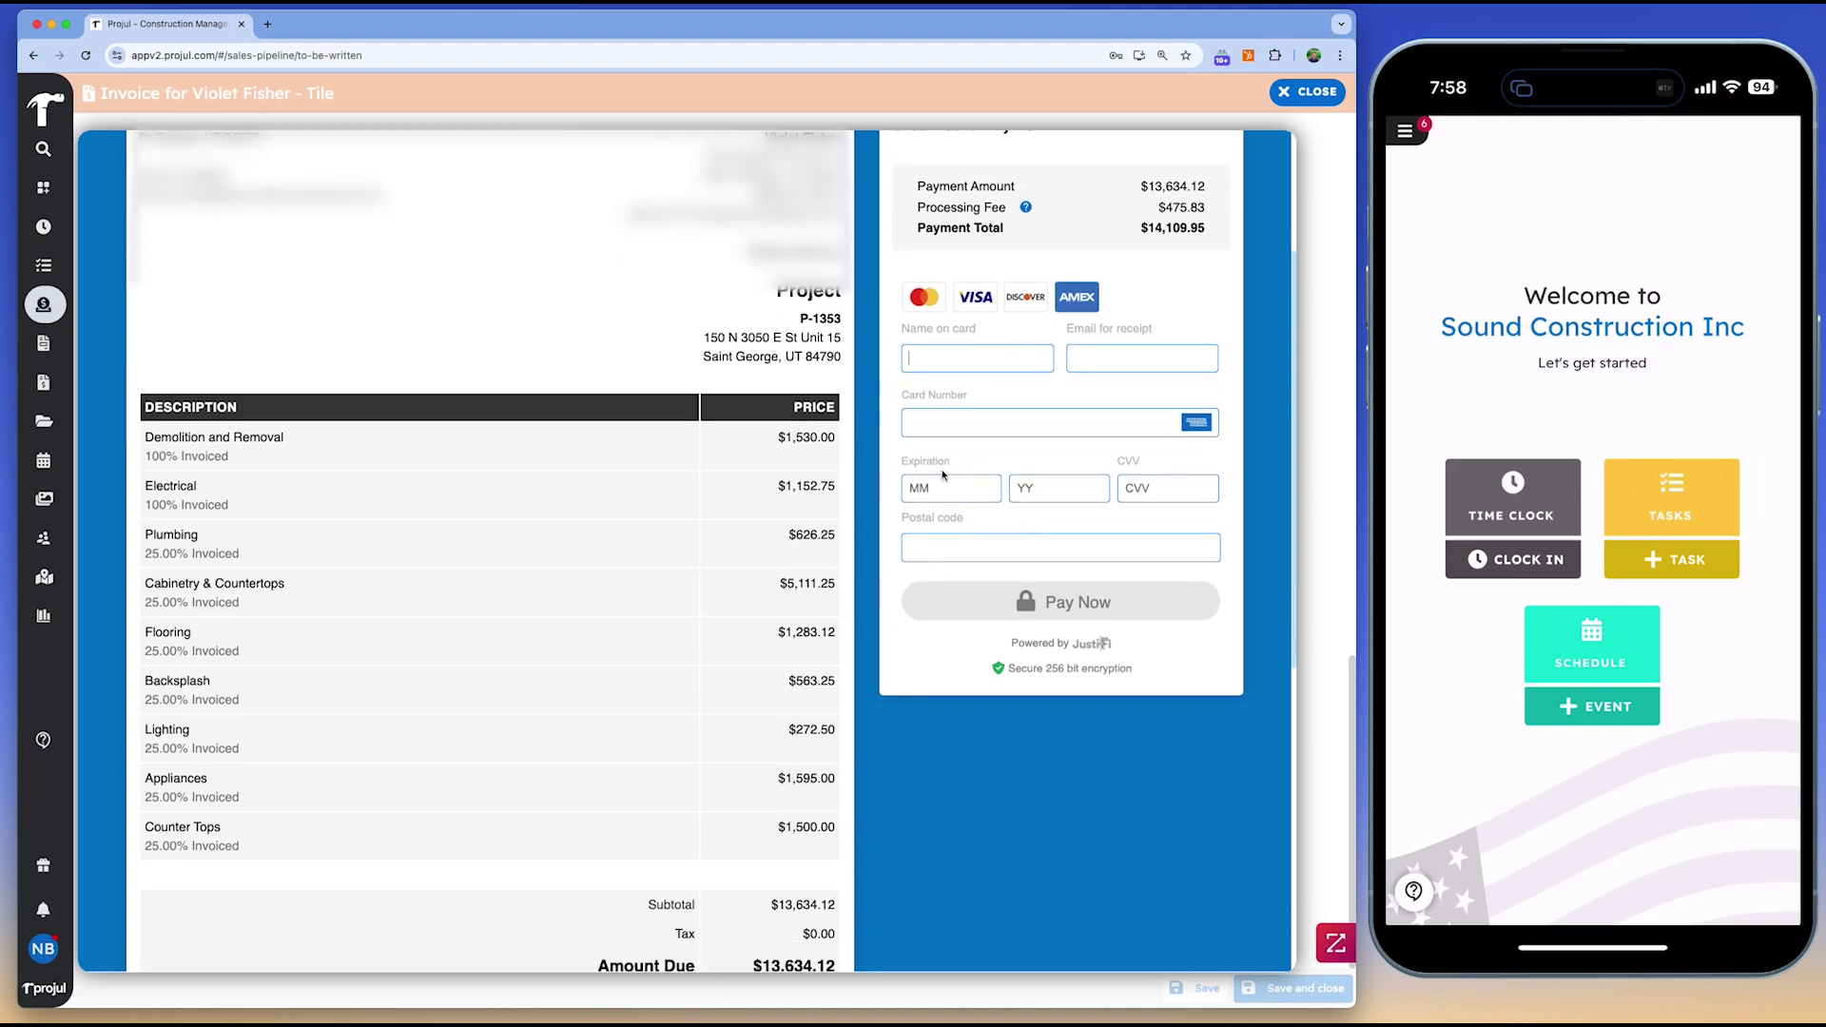
scroll(955, 558, "down", 2)
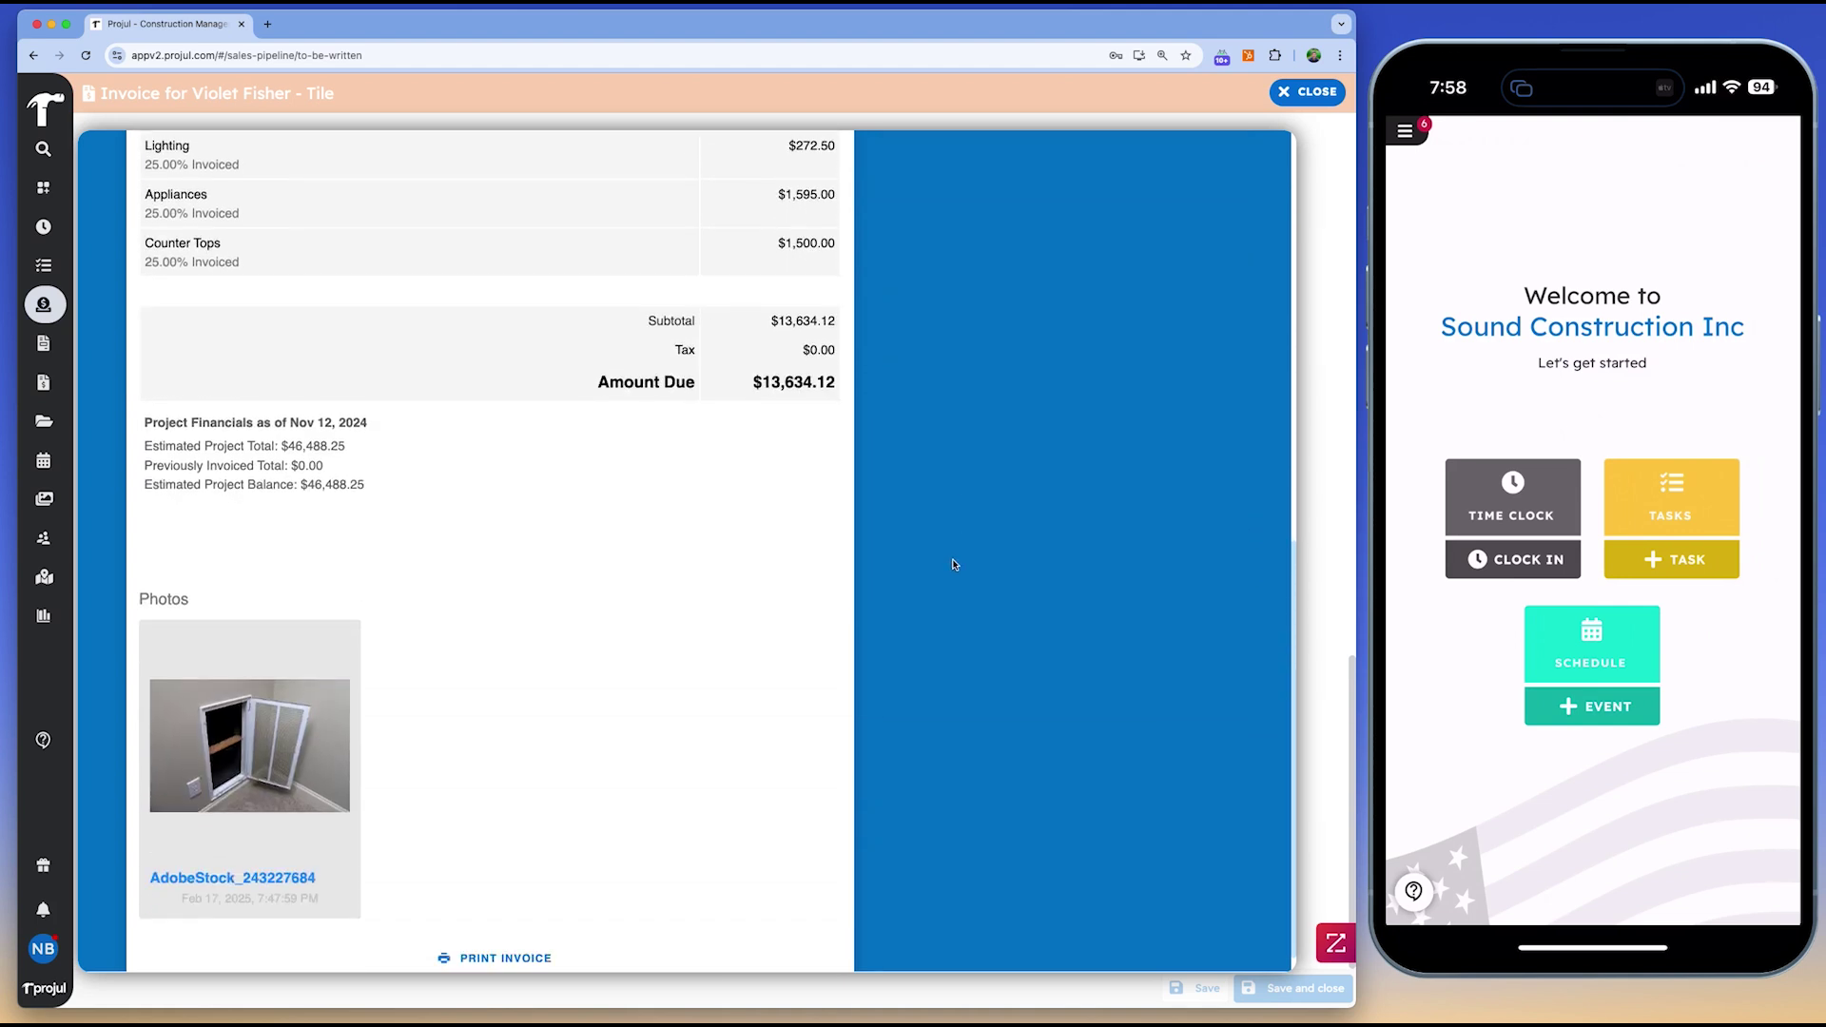
left_click(1311, 93)
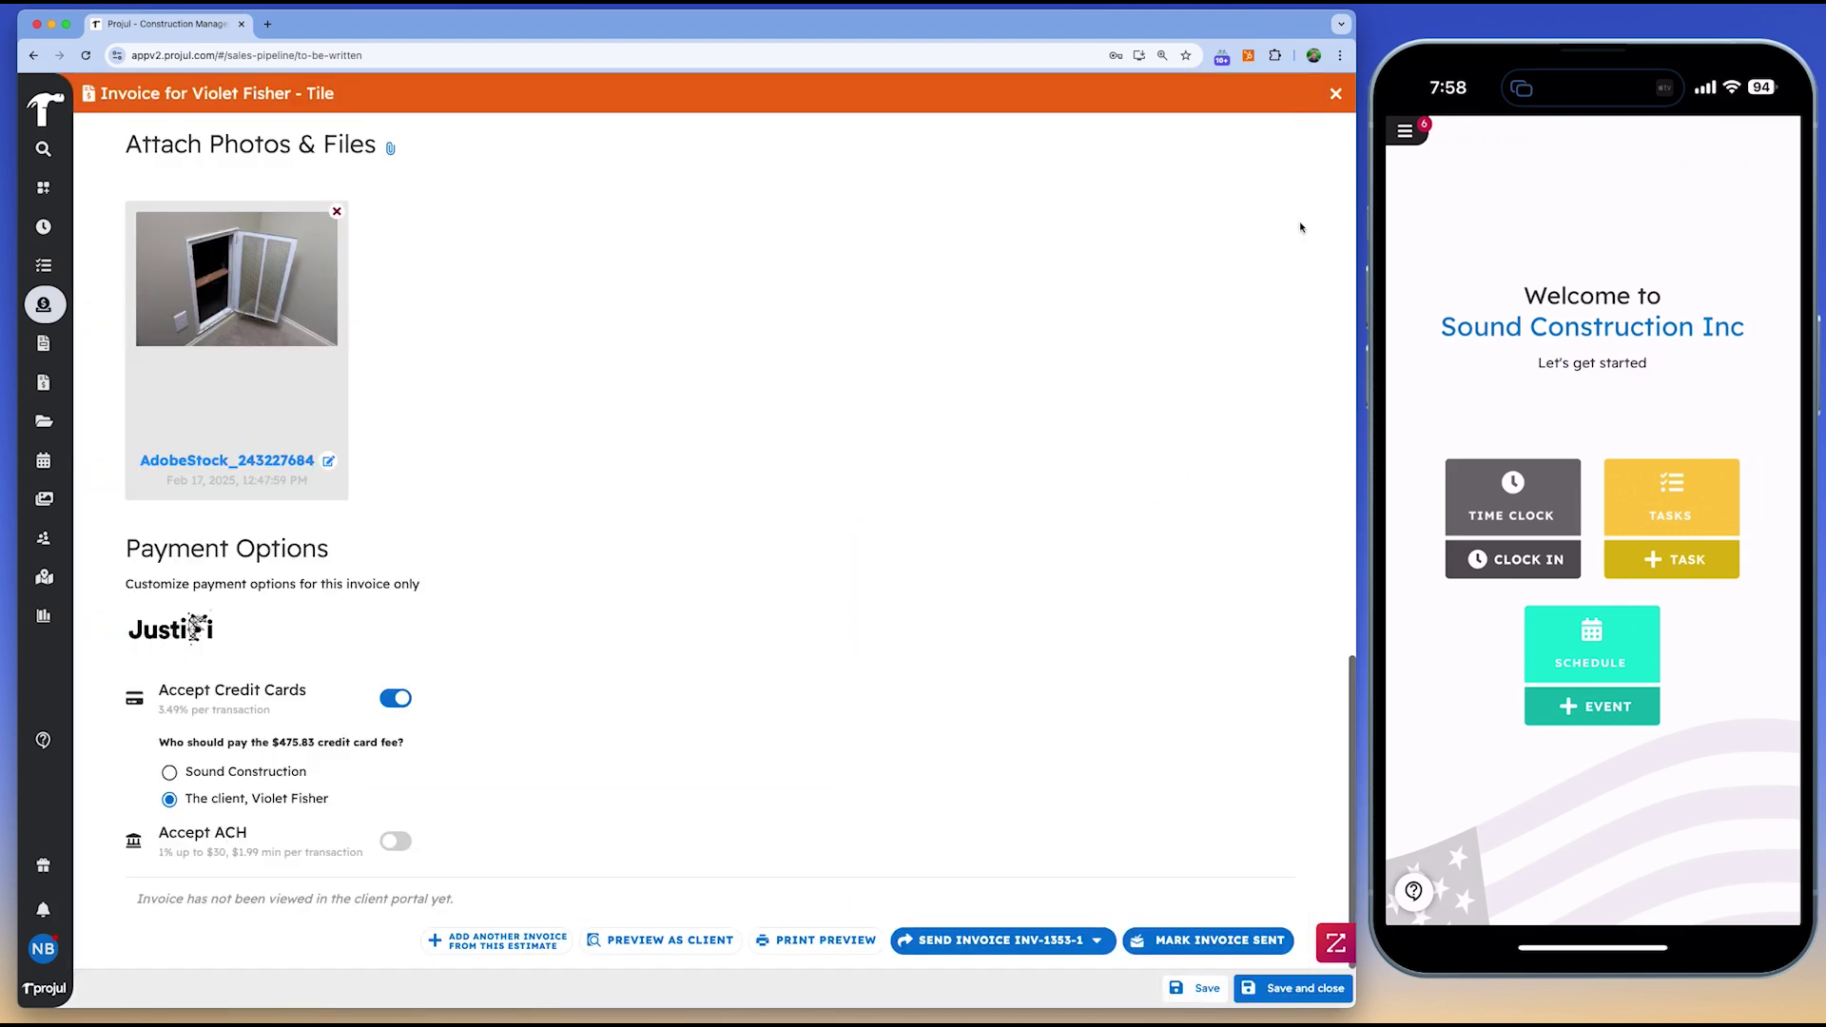
left_click(1336, 94)
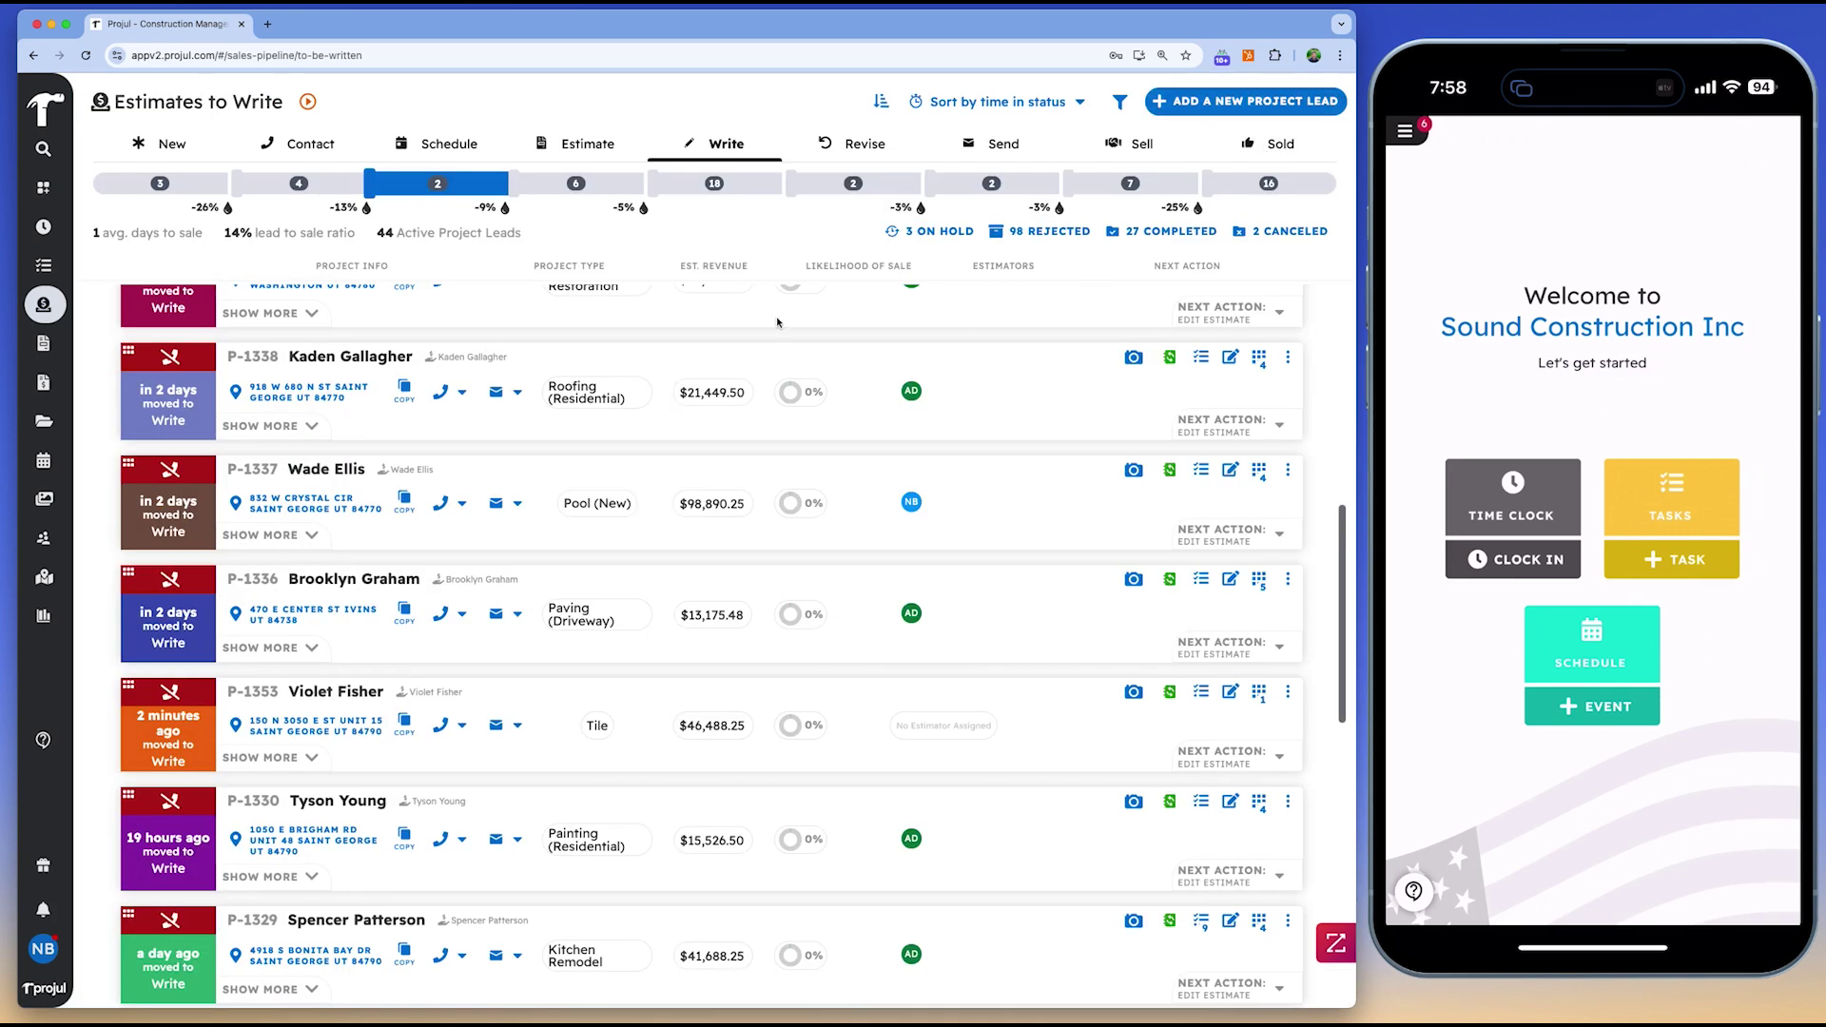
Post a comment on P-1331's Demo & Disposal task about a change order for another day of demo work
left_click(57, 421)
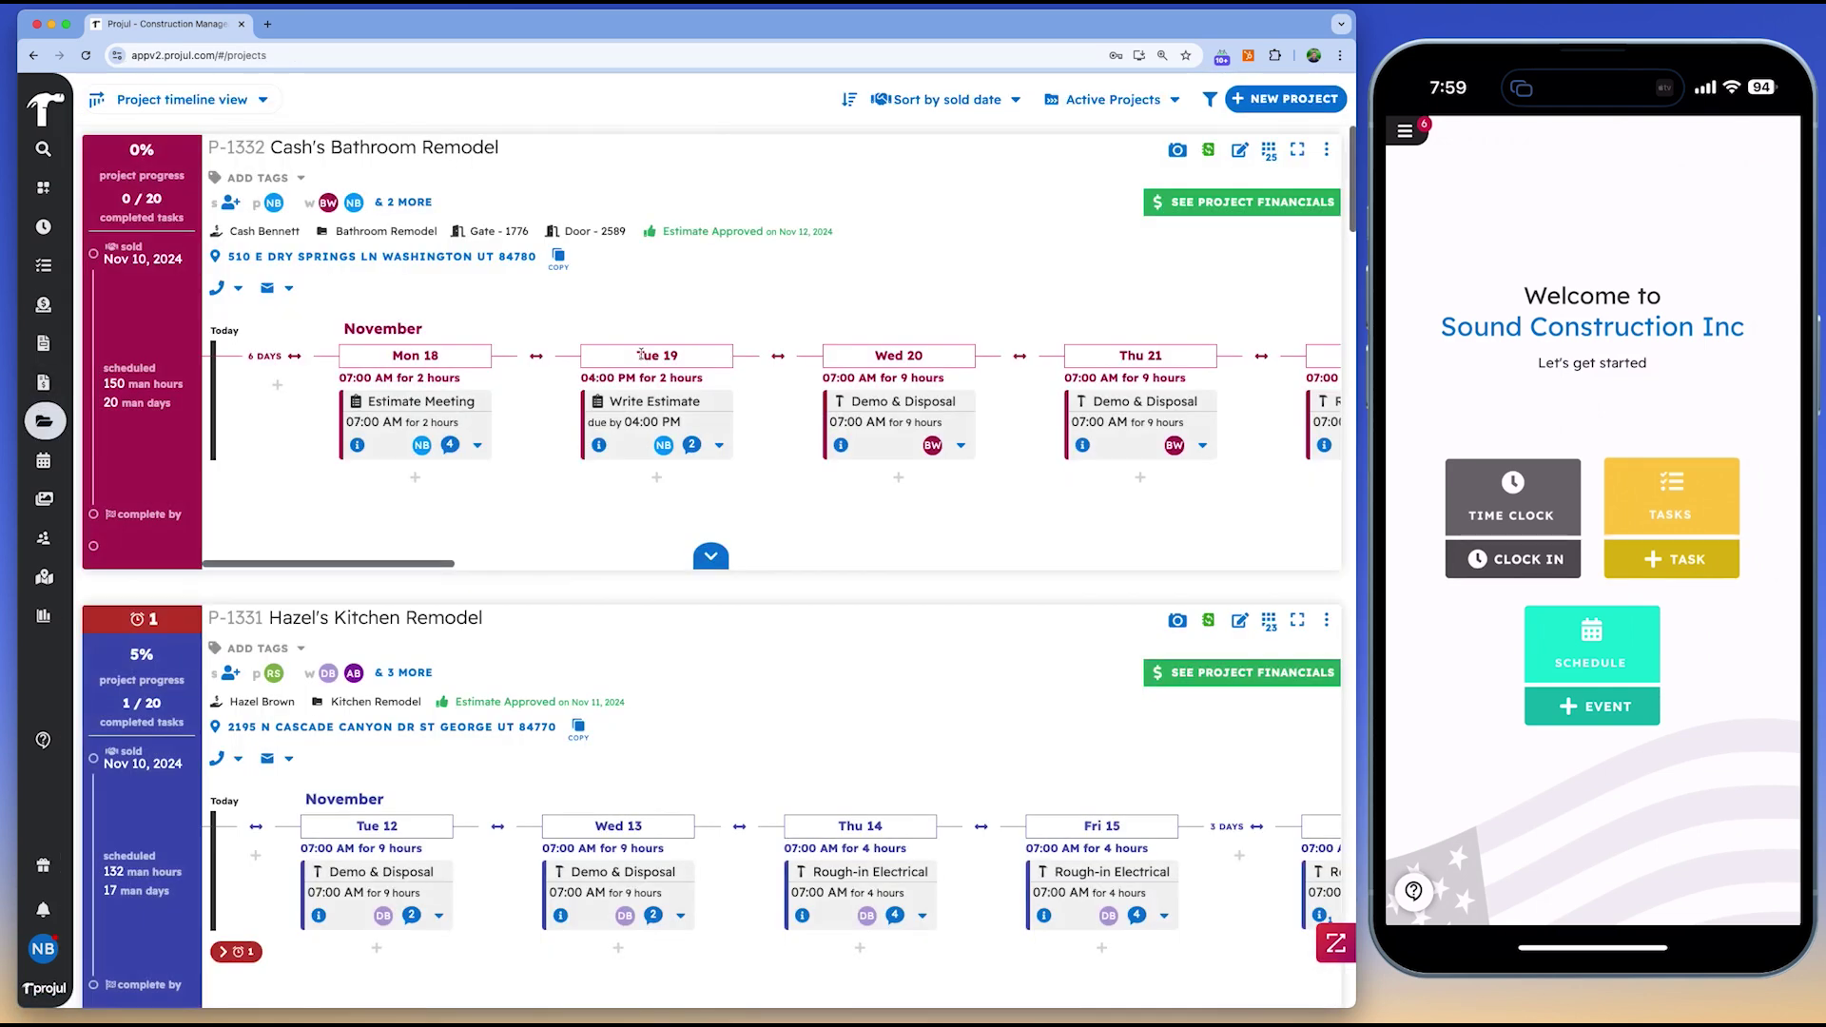
scroll(514, 418, "down", 3)
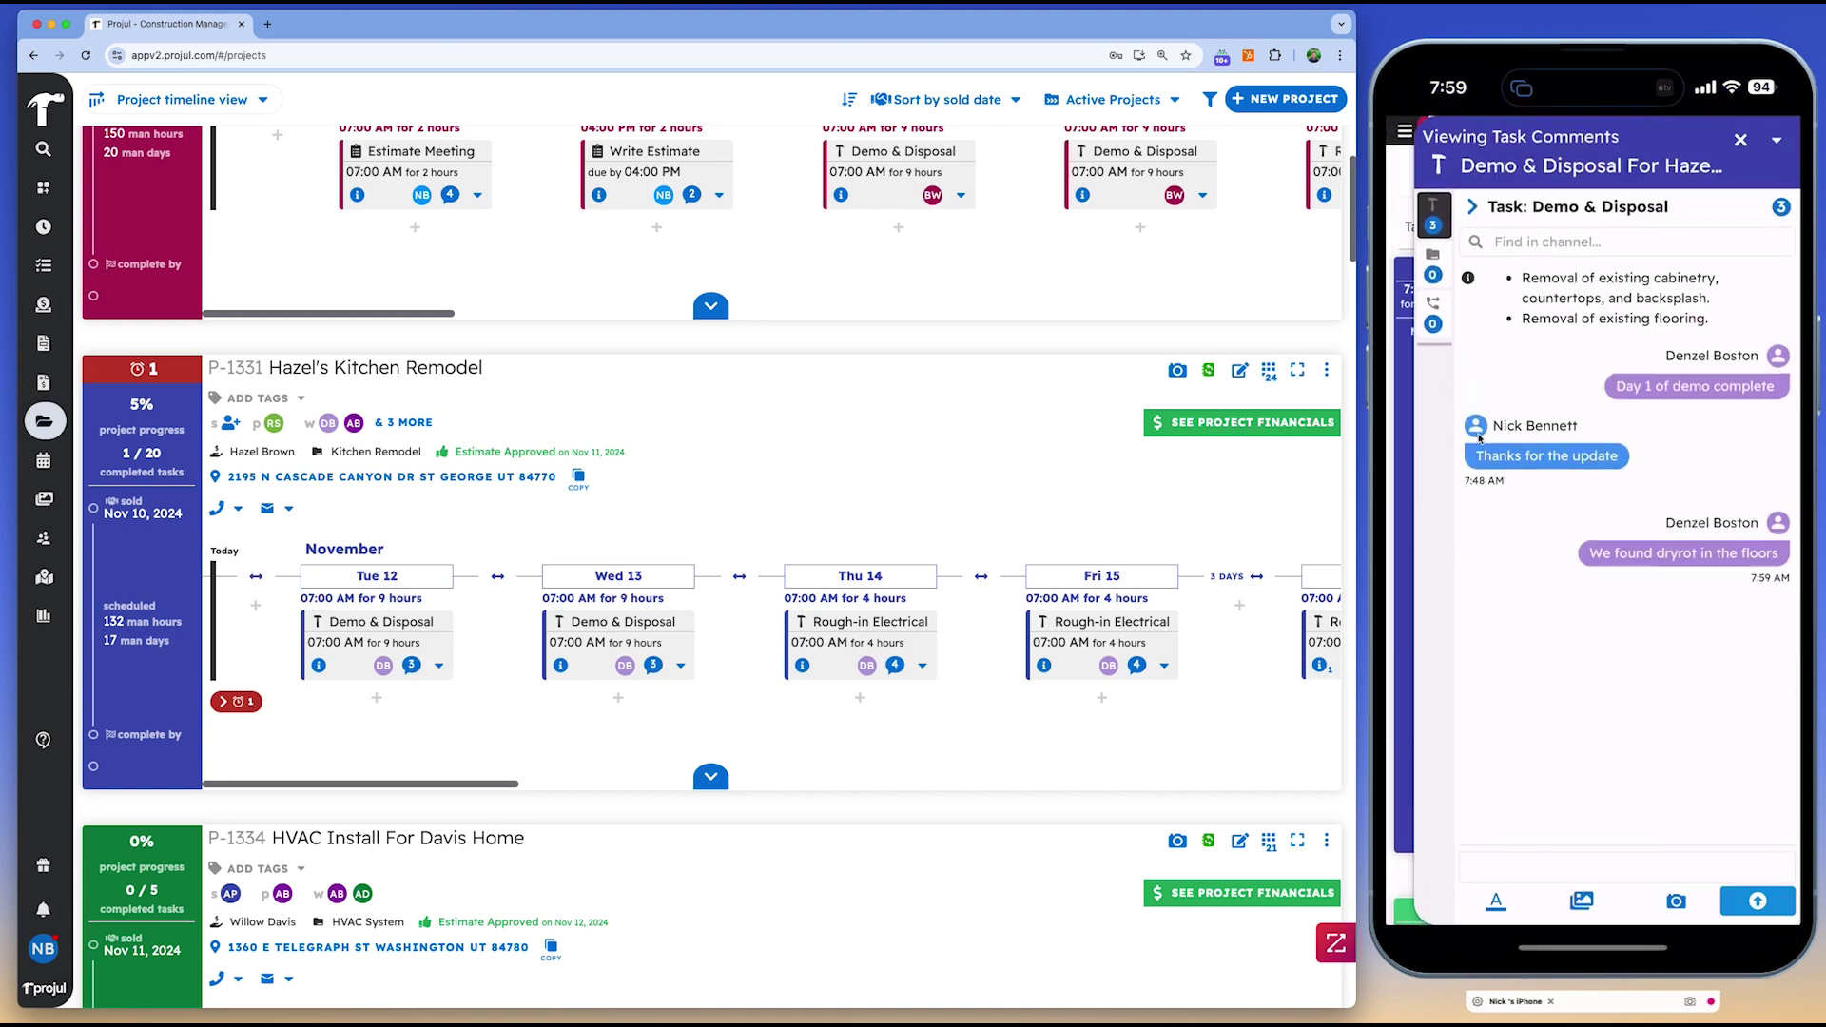
left_click(411, 665)
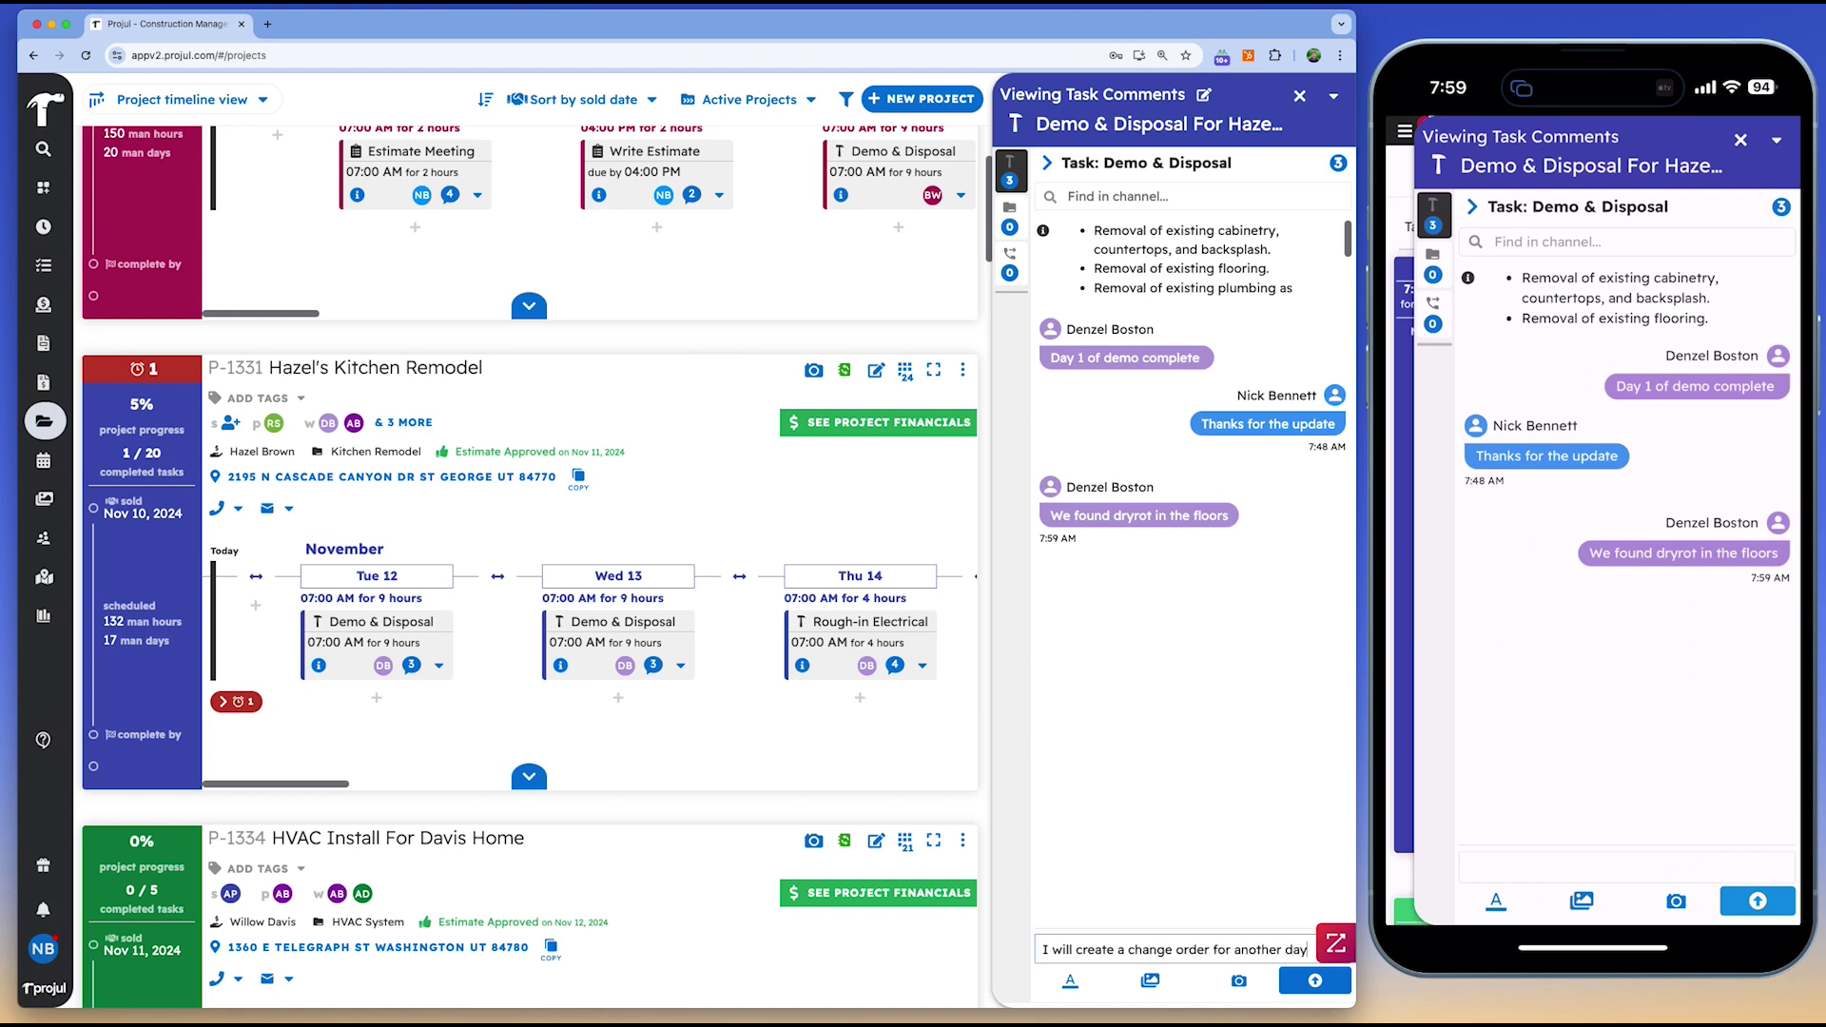
type("of dem")
type("o work")
left_click(1314, 979)
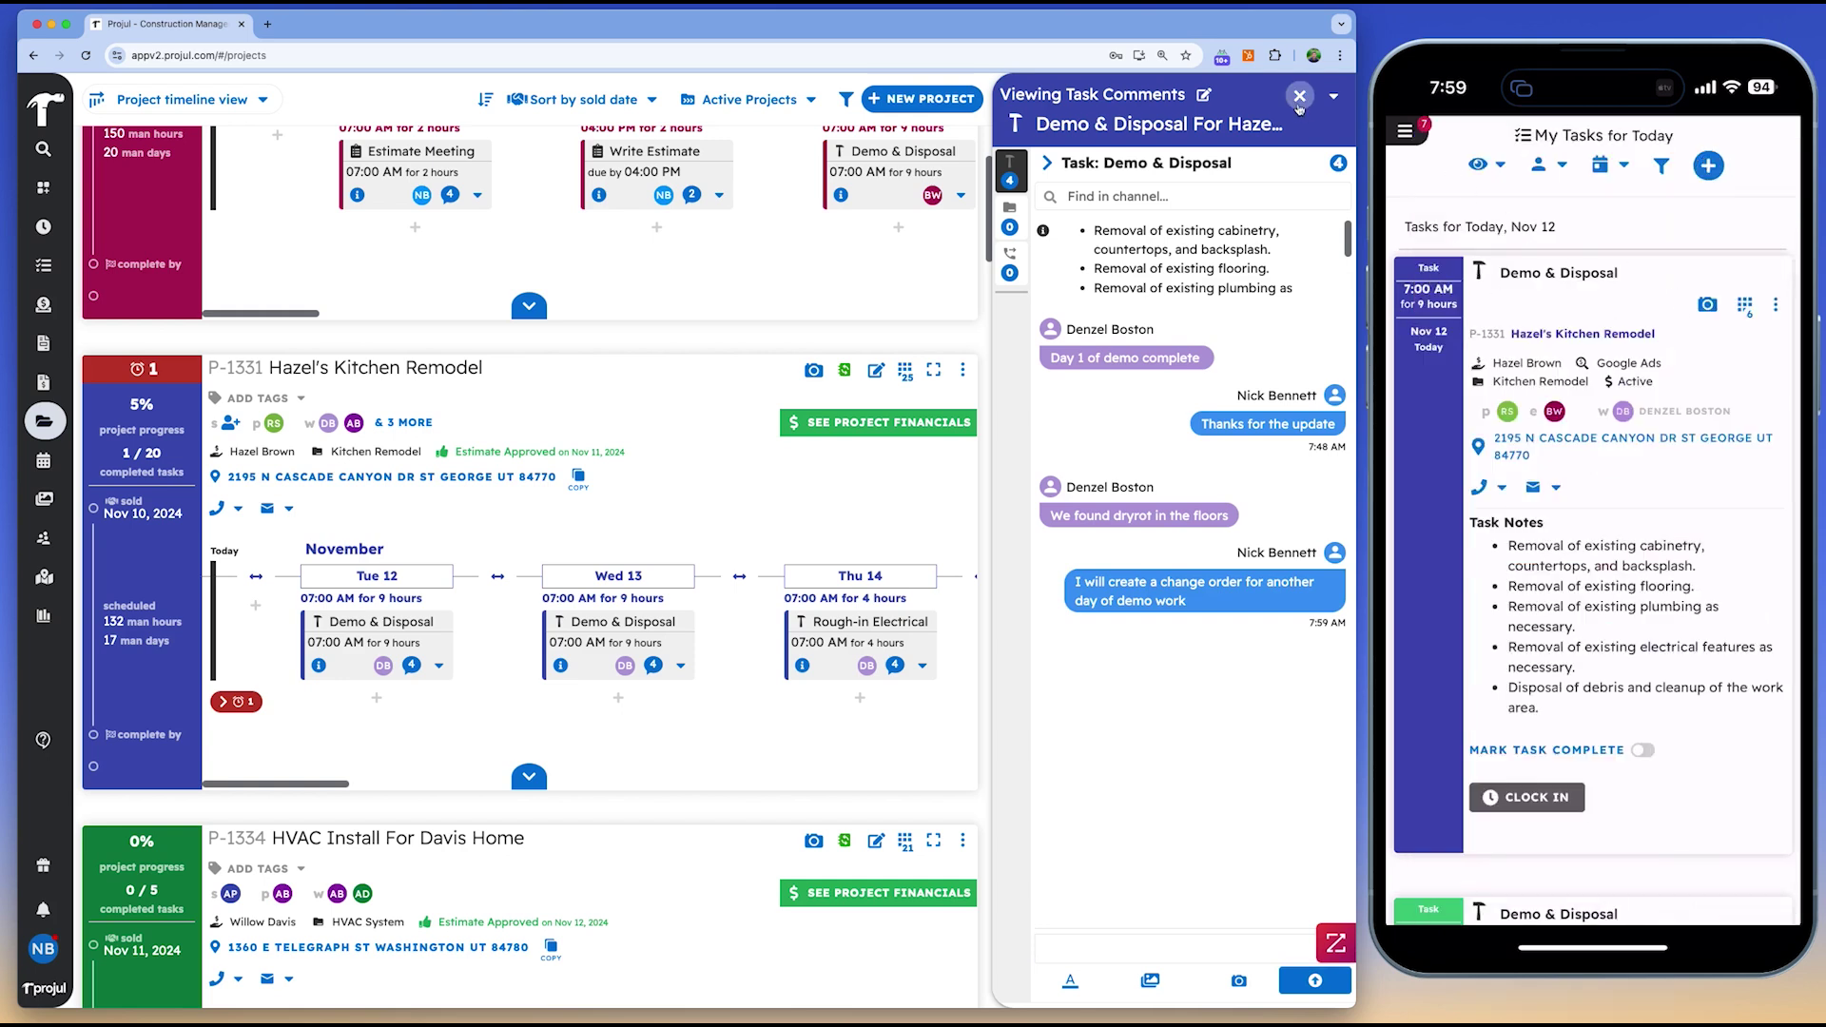
key("Escape")
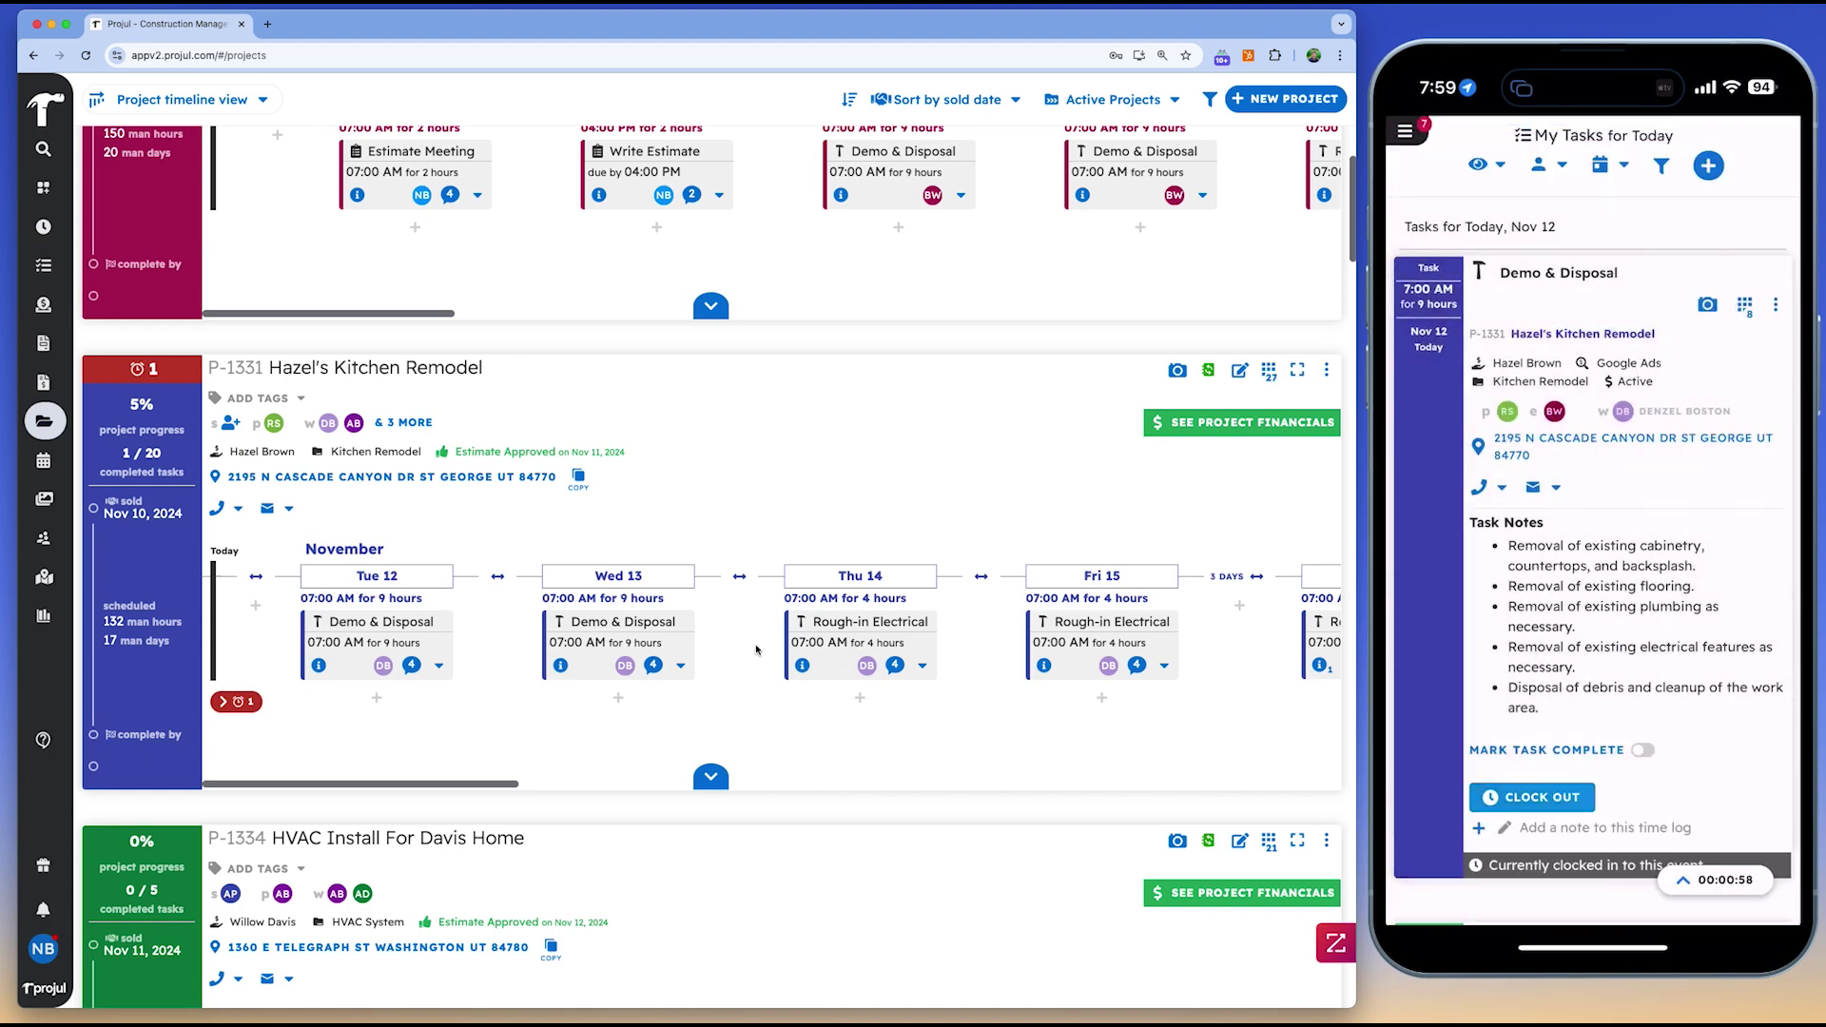
scroll(586, 512, "down", 1)
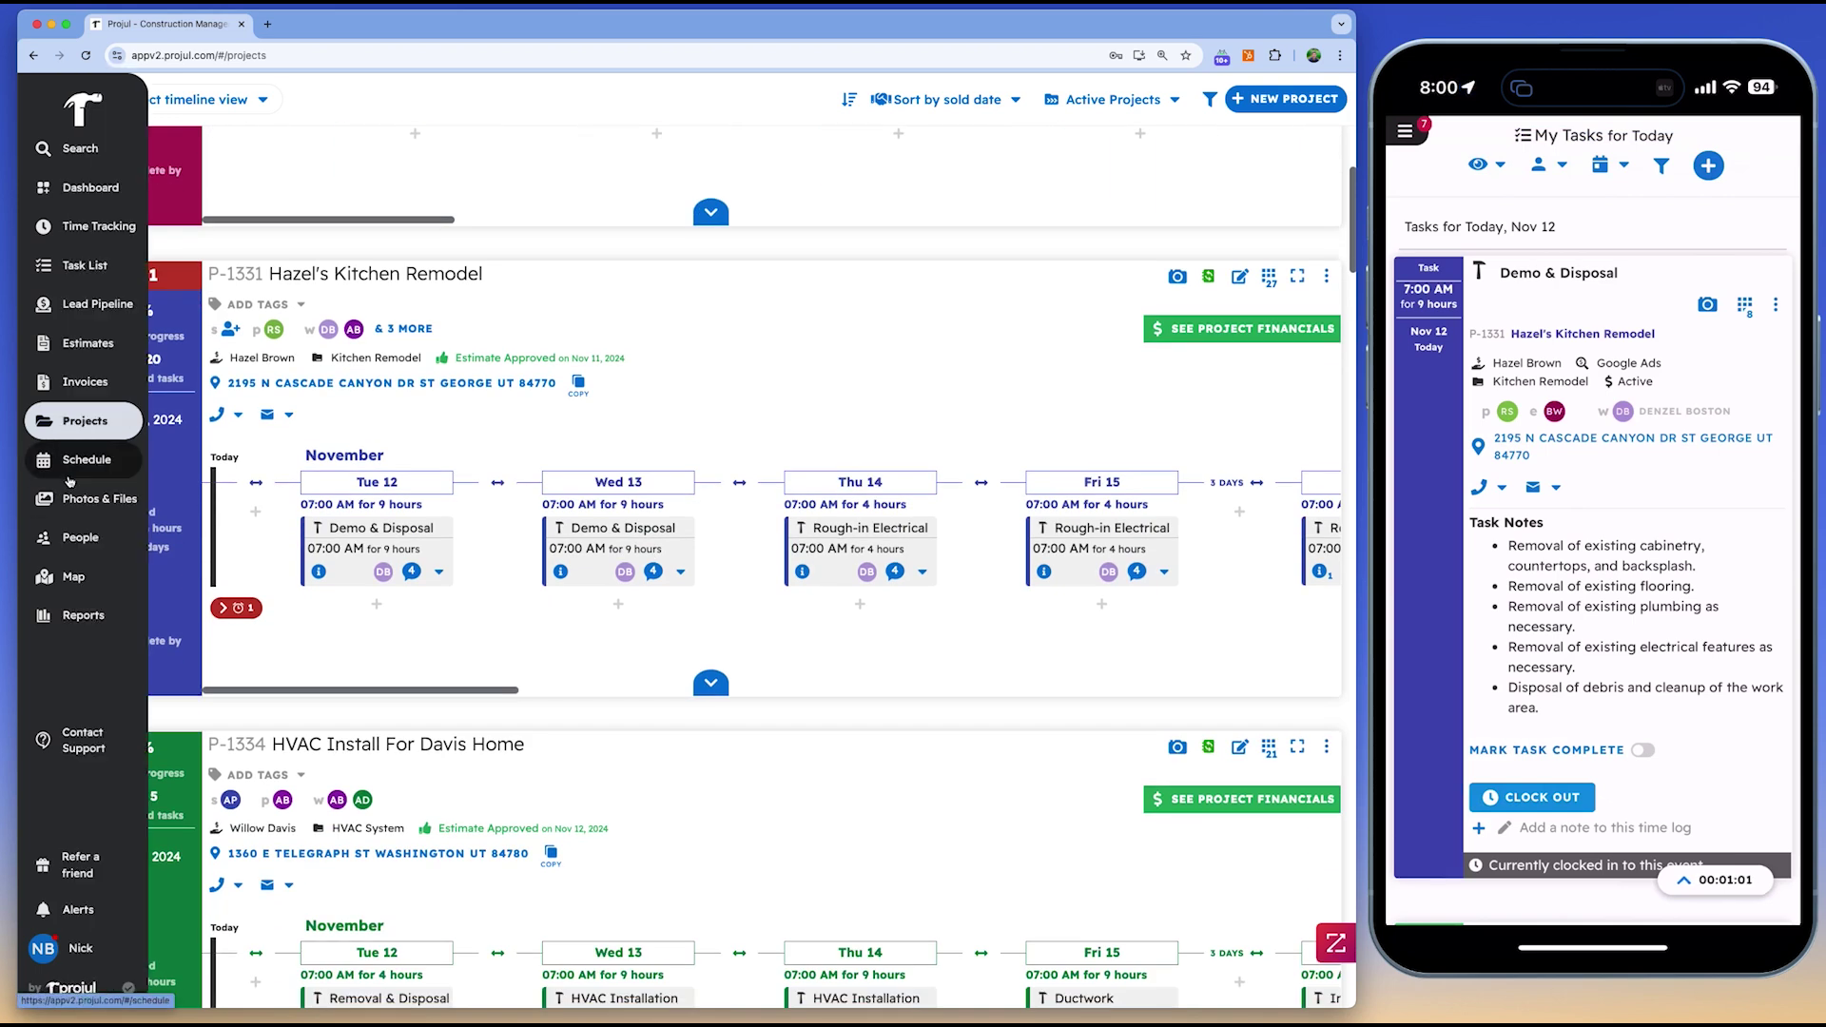
Reschedule Finishing Touches to the laborer's Wed Nov 13 slot, then view the crew Map
left_click(76, 466)
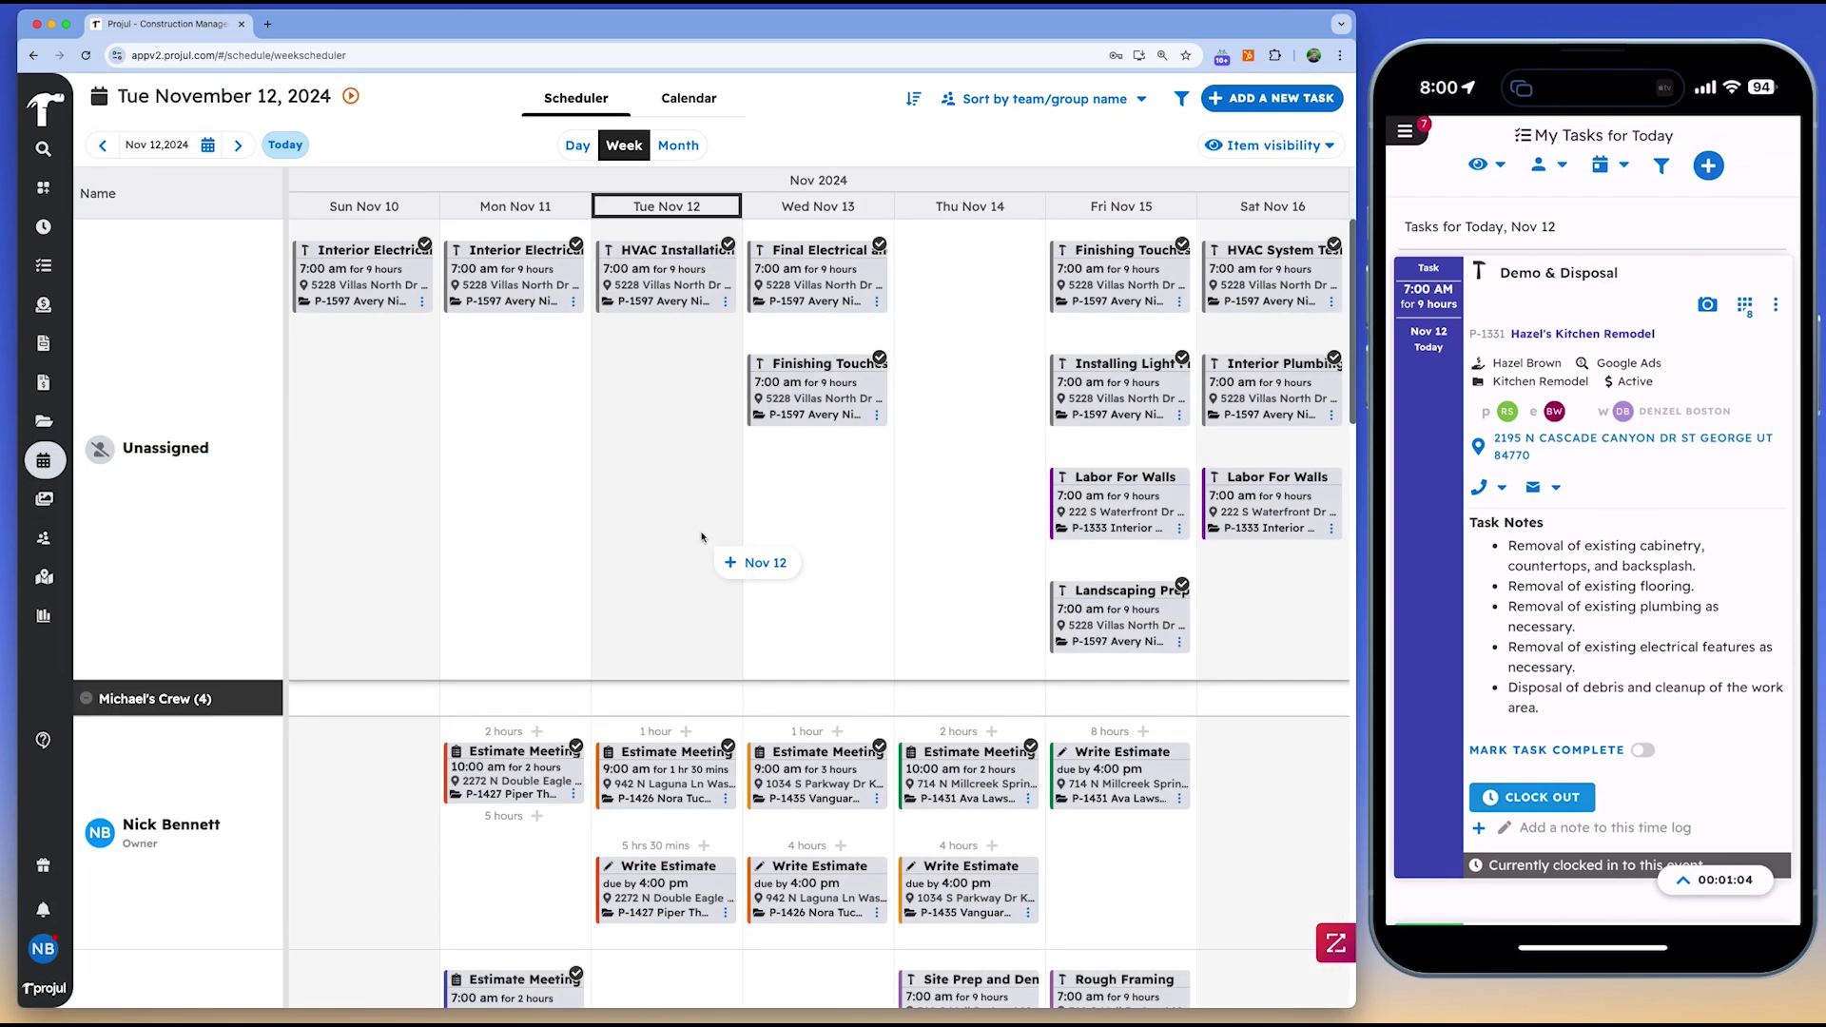
scroll(702, 535, "down", 5)
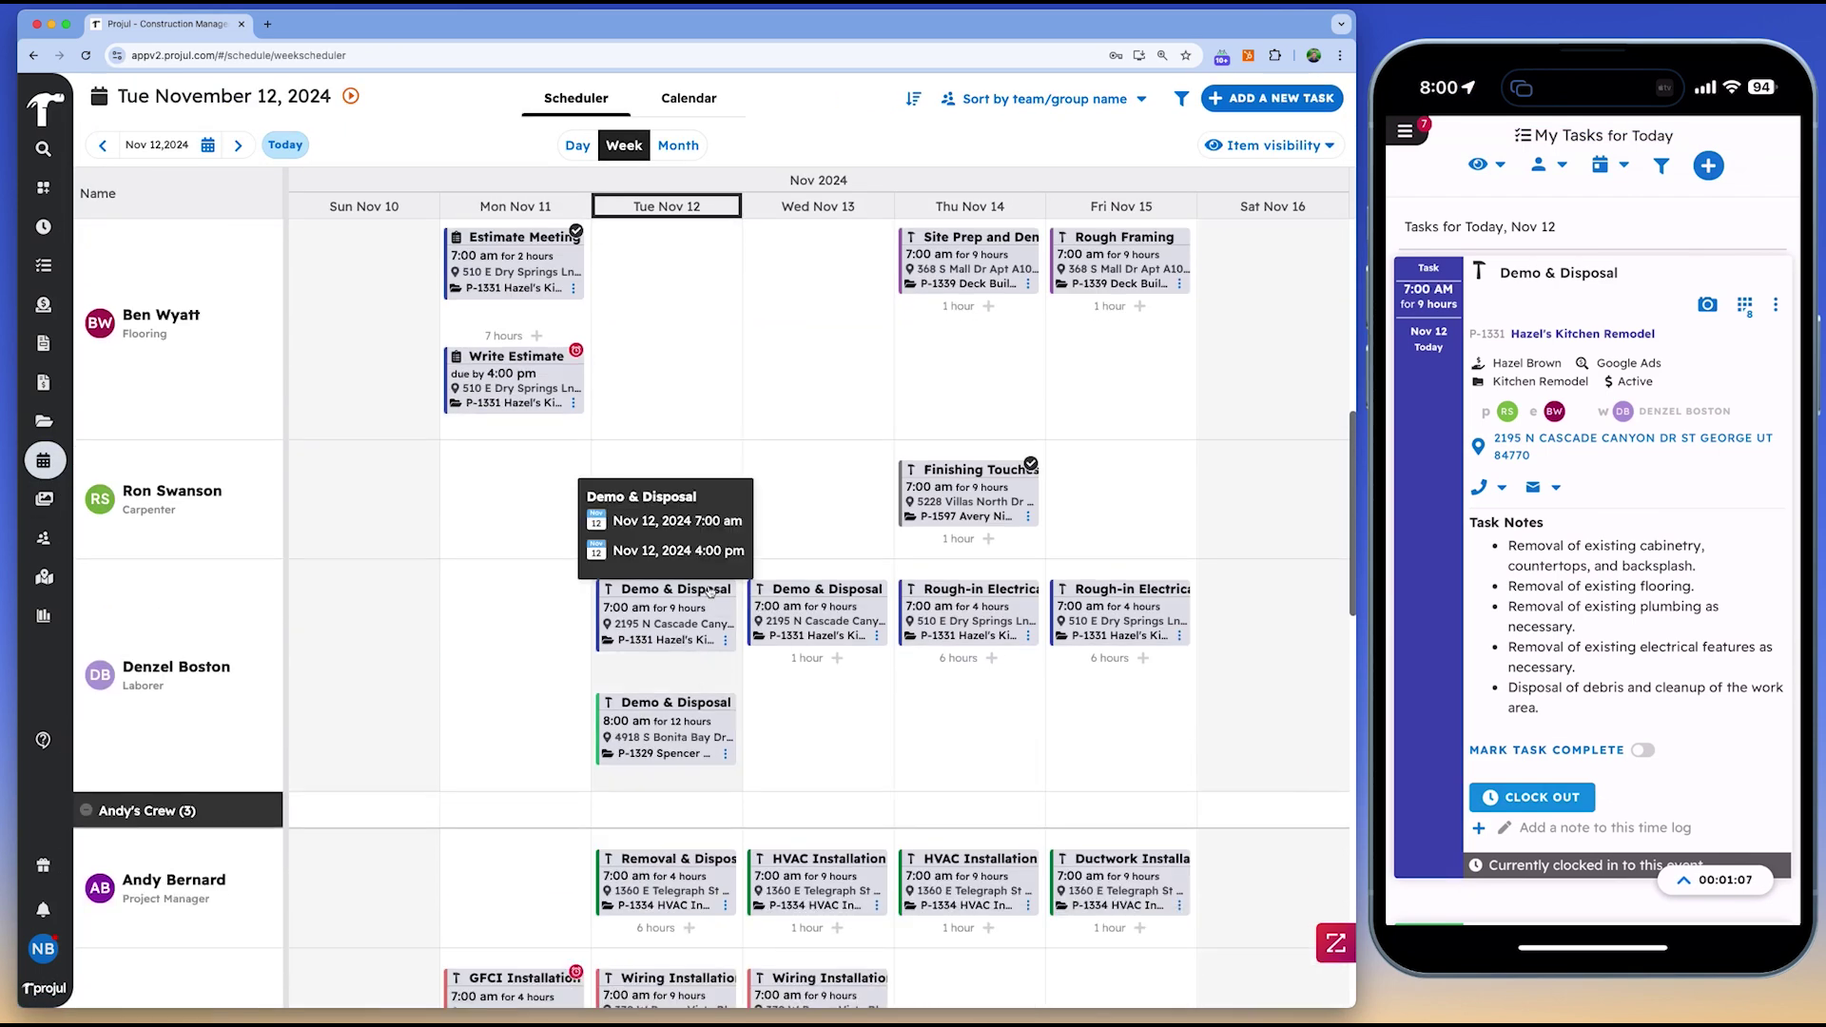
left_click_drag(709, 589, 868, 580)
left_click_drag(961, 471, 817, 665)
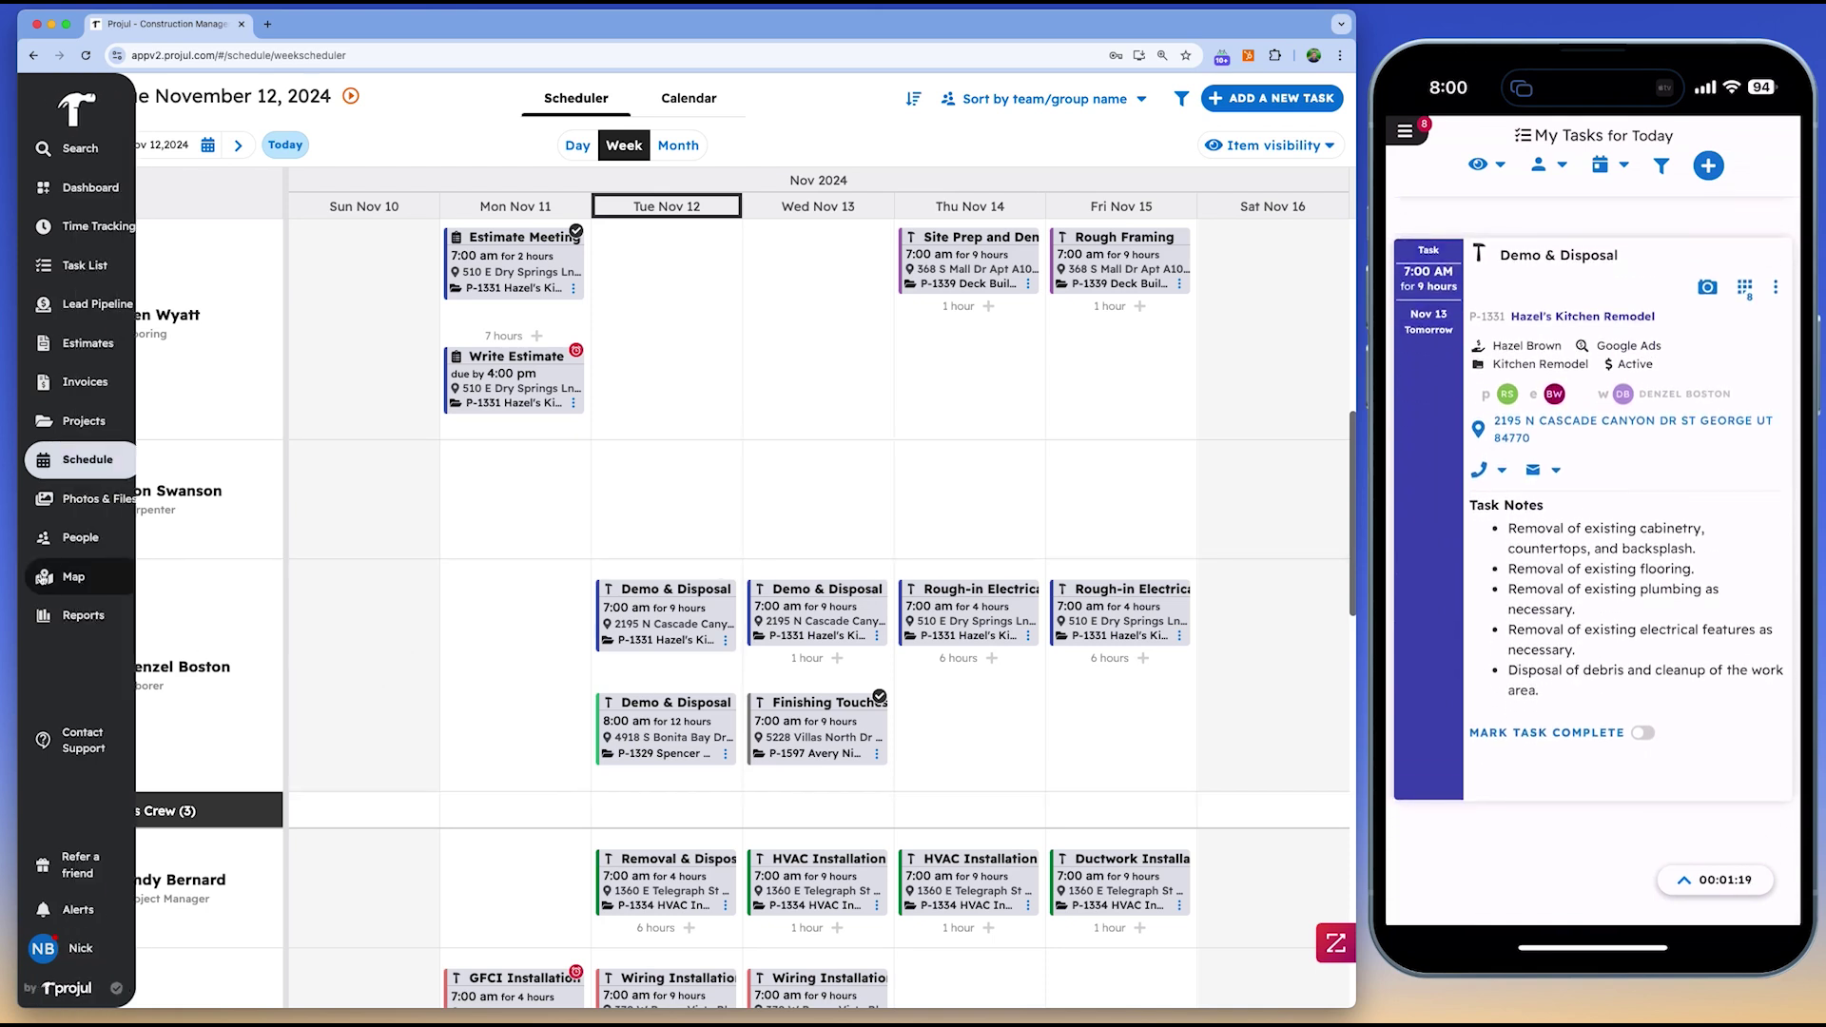
left_click(65, 575)
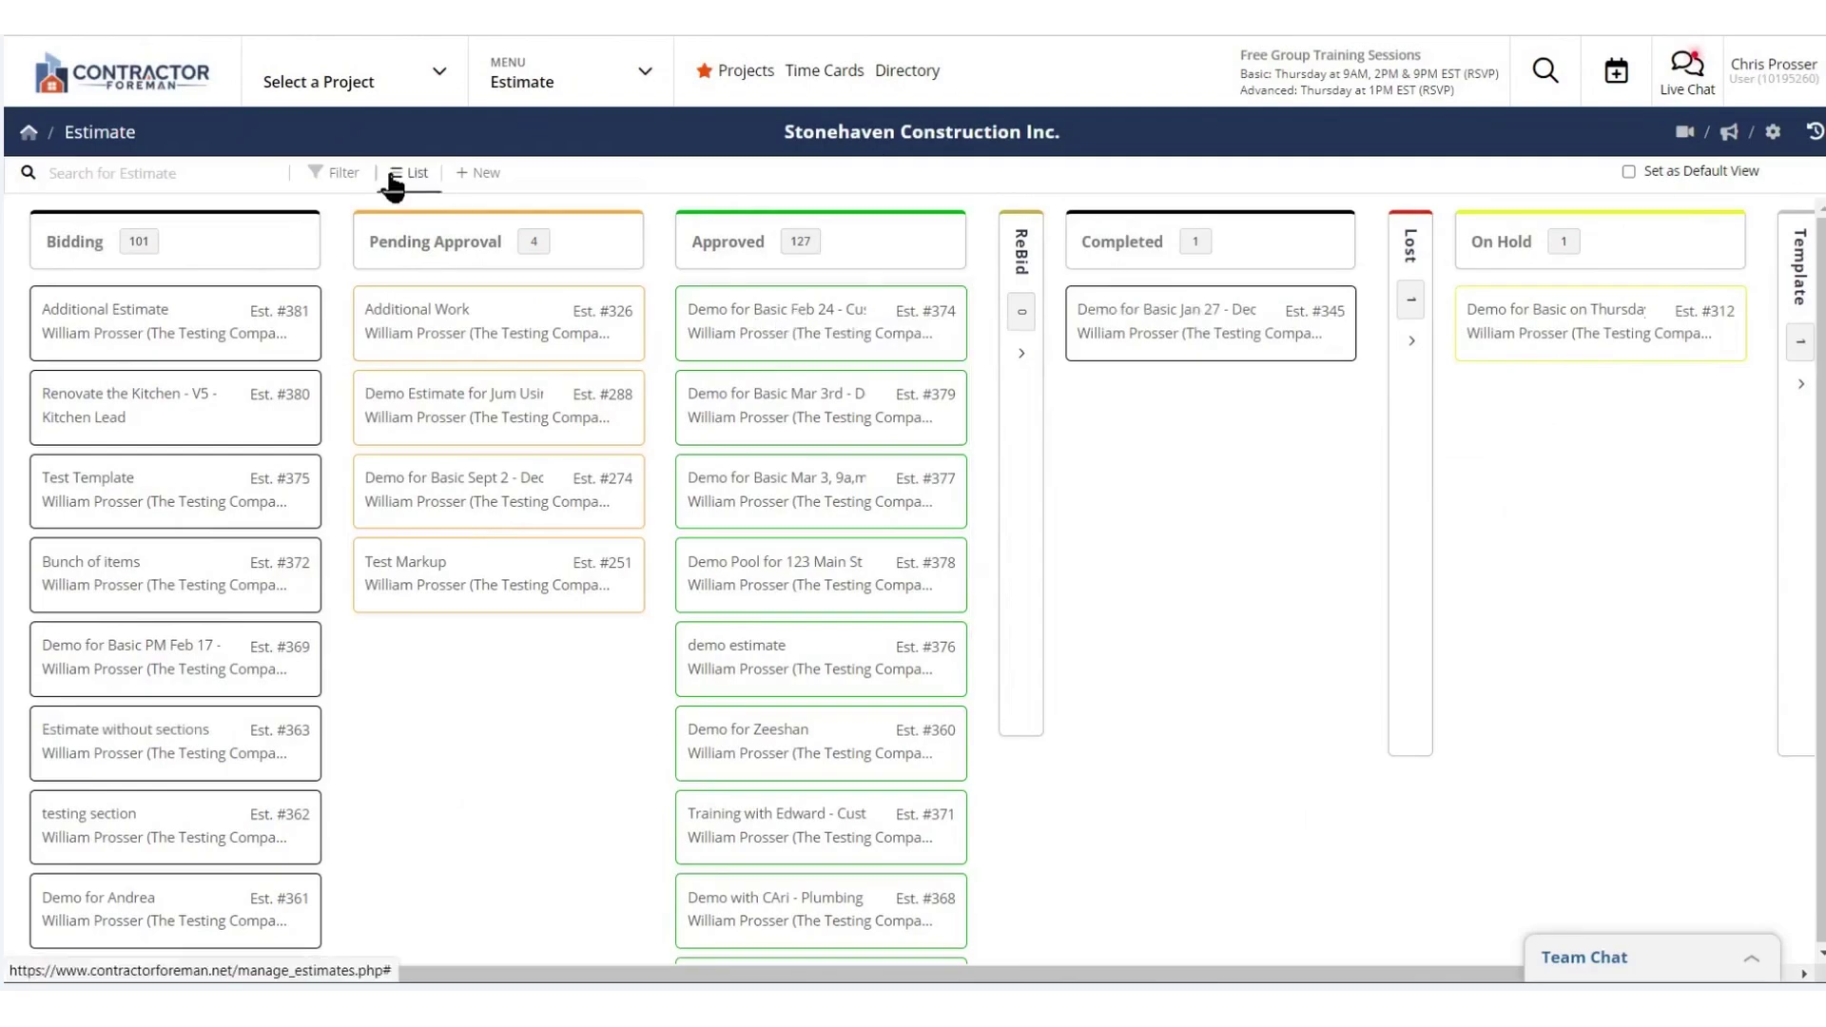
In list view, set The Testing Company as Estimate #383's customer
left_click(392, 180)
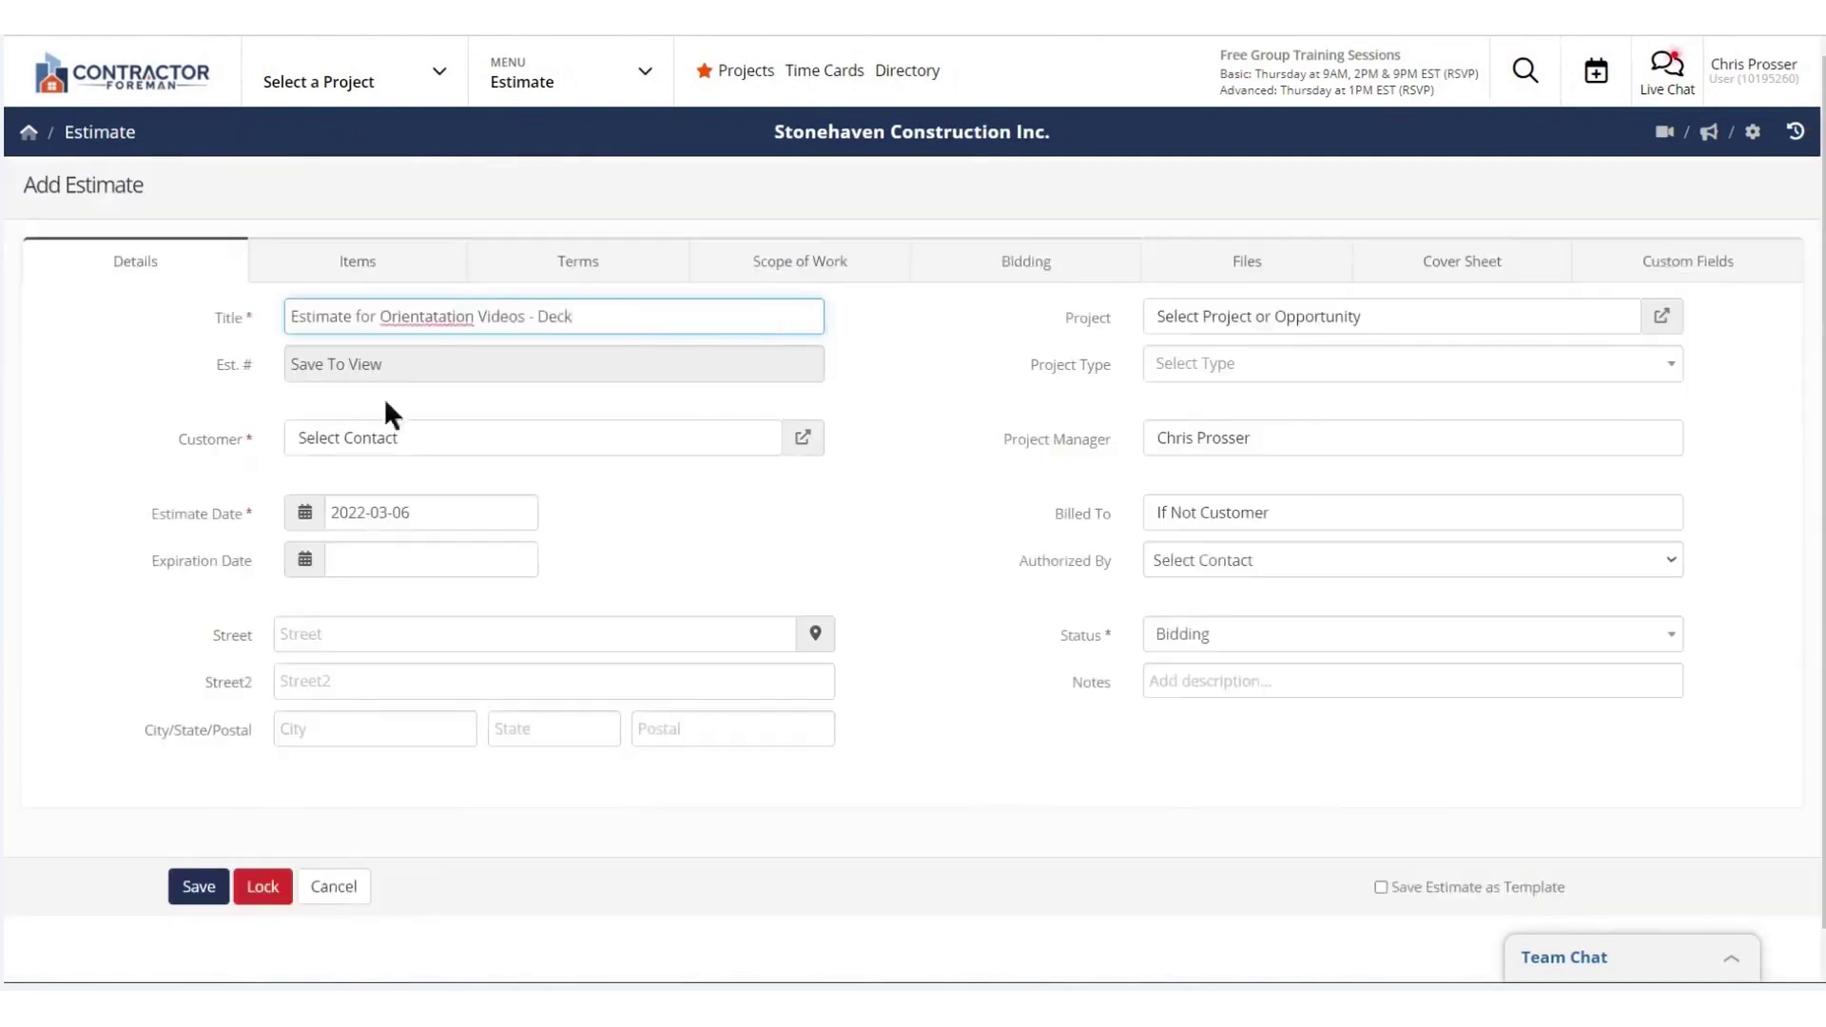
left_click(346, 442)
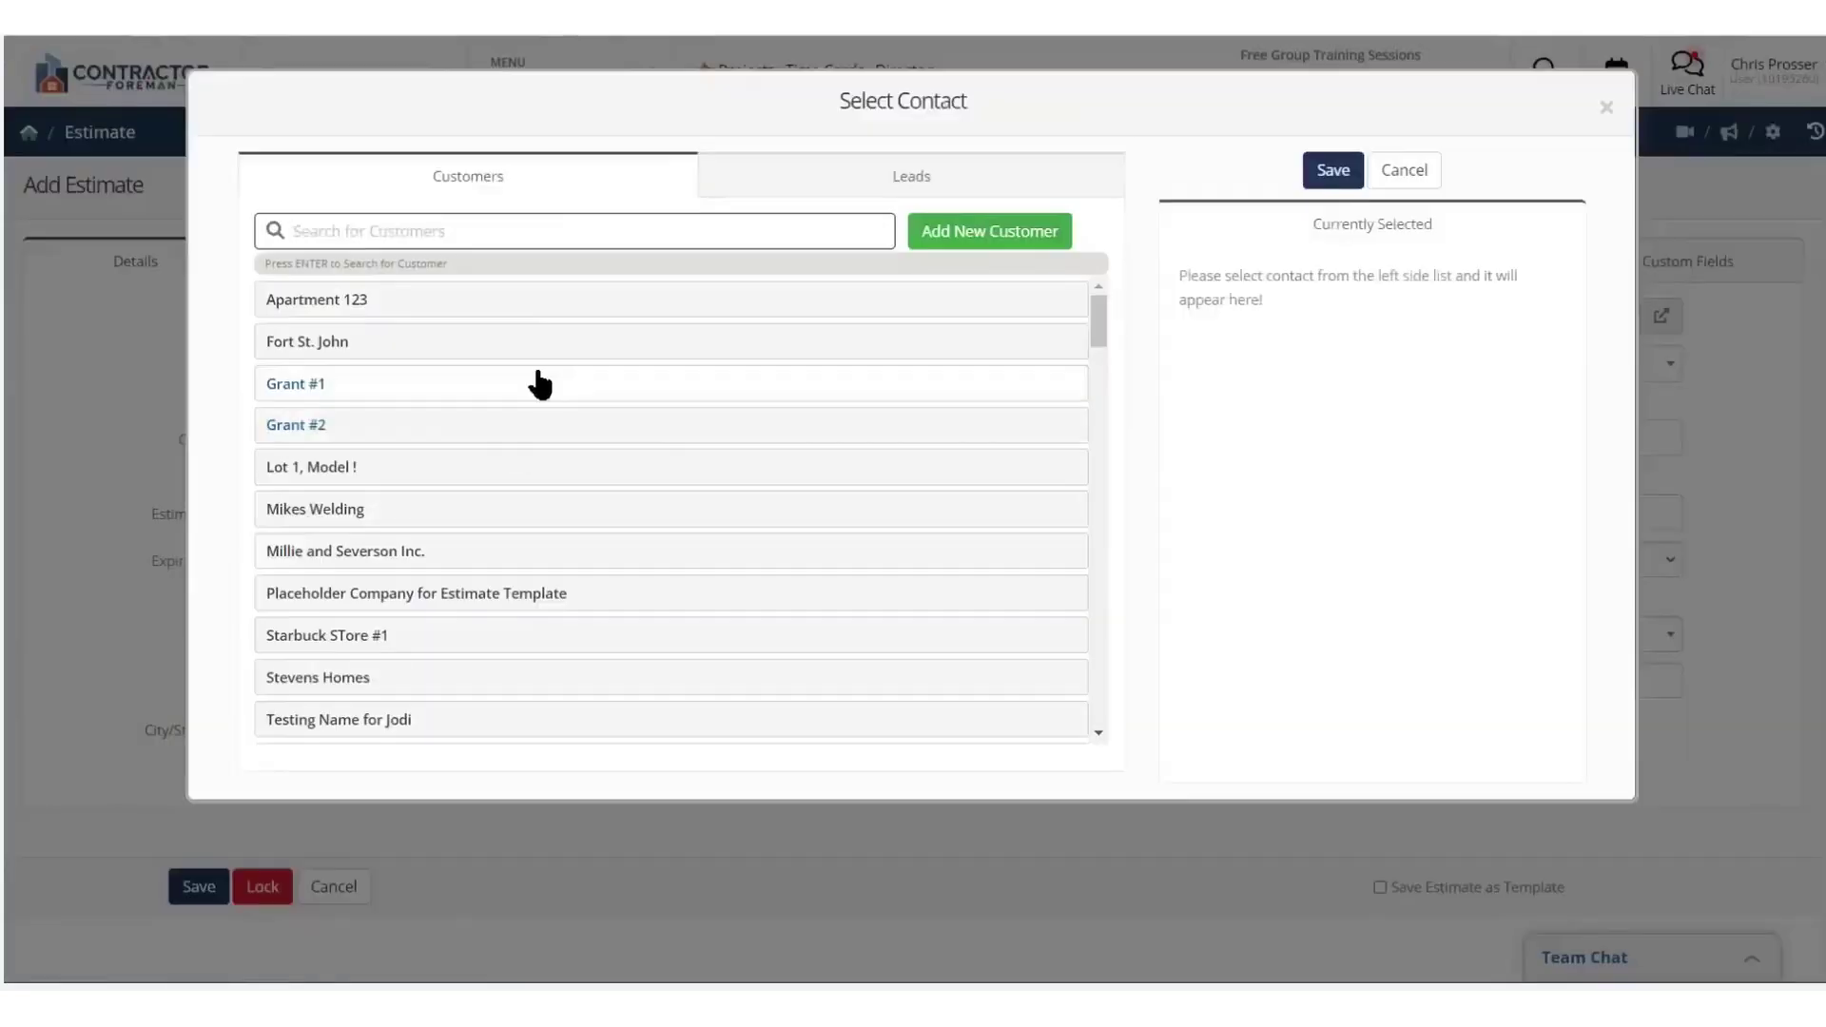
left_click(846, 189)
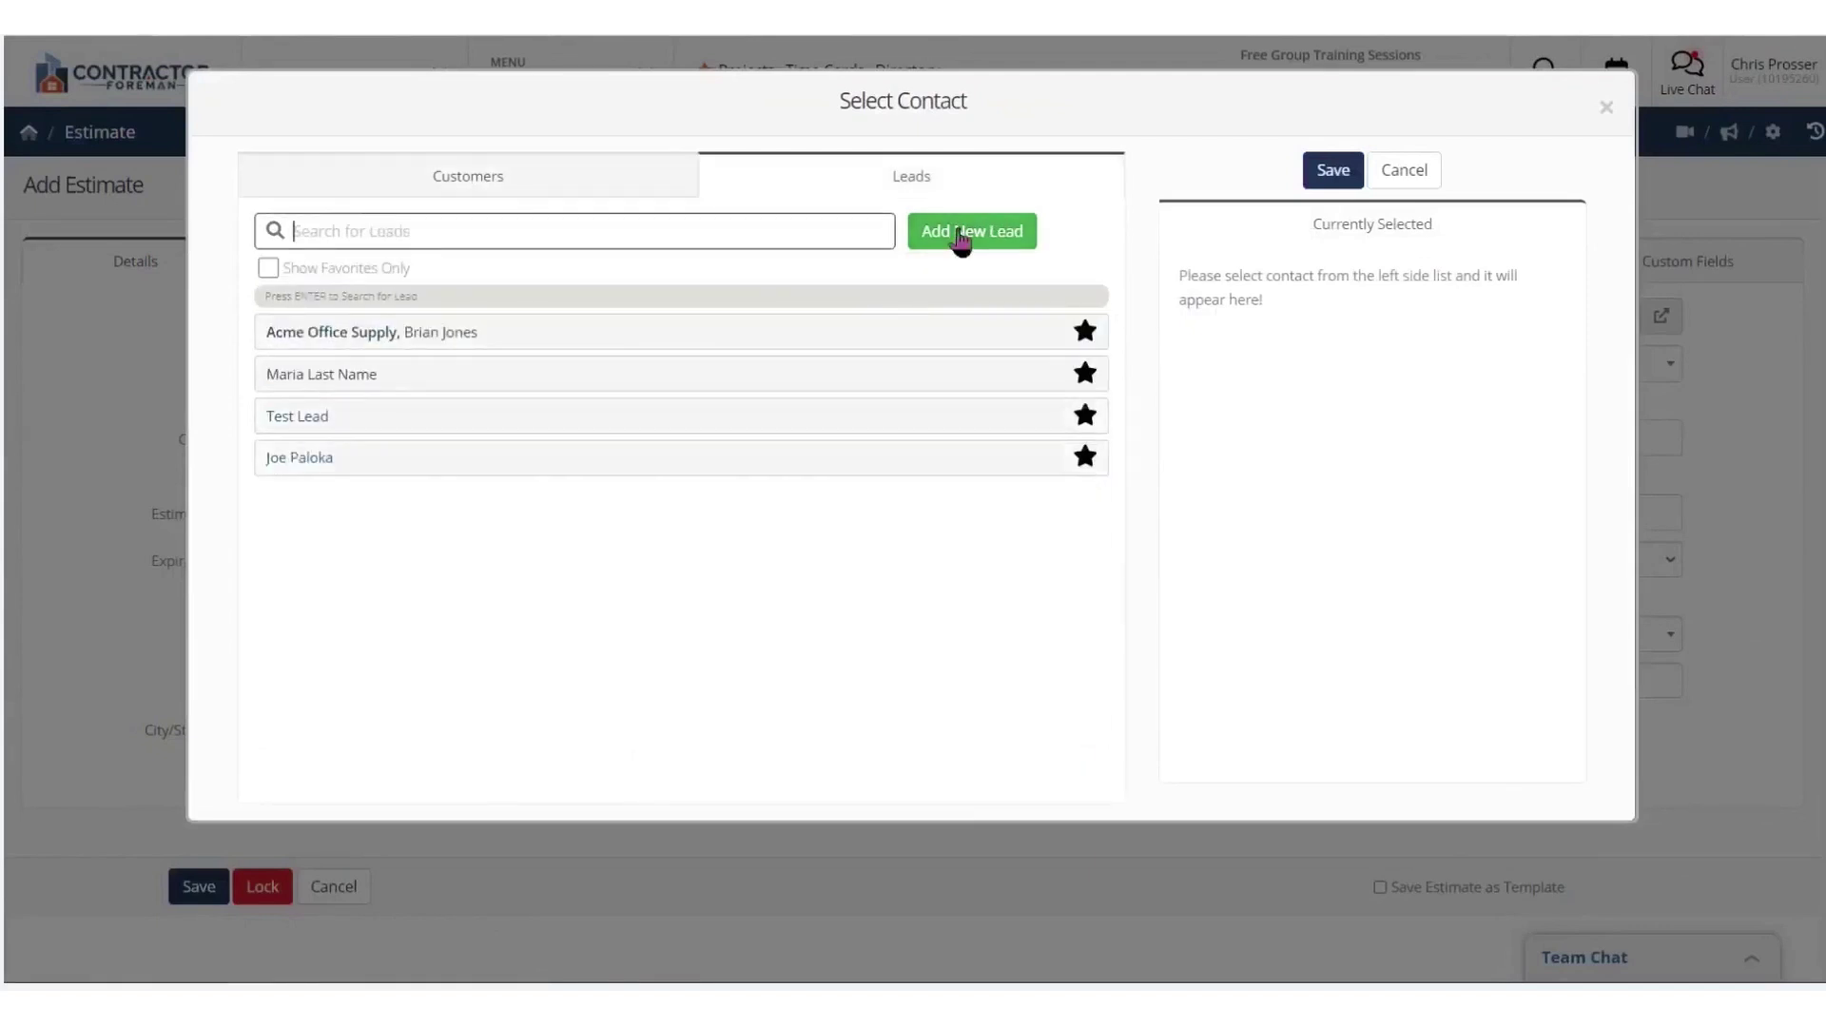
left_click(460, 174)
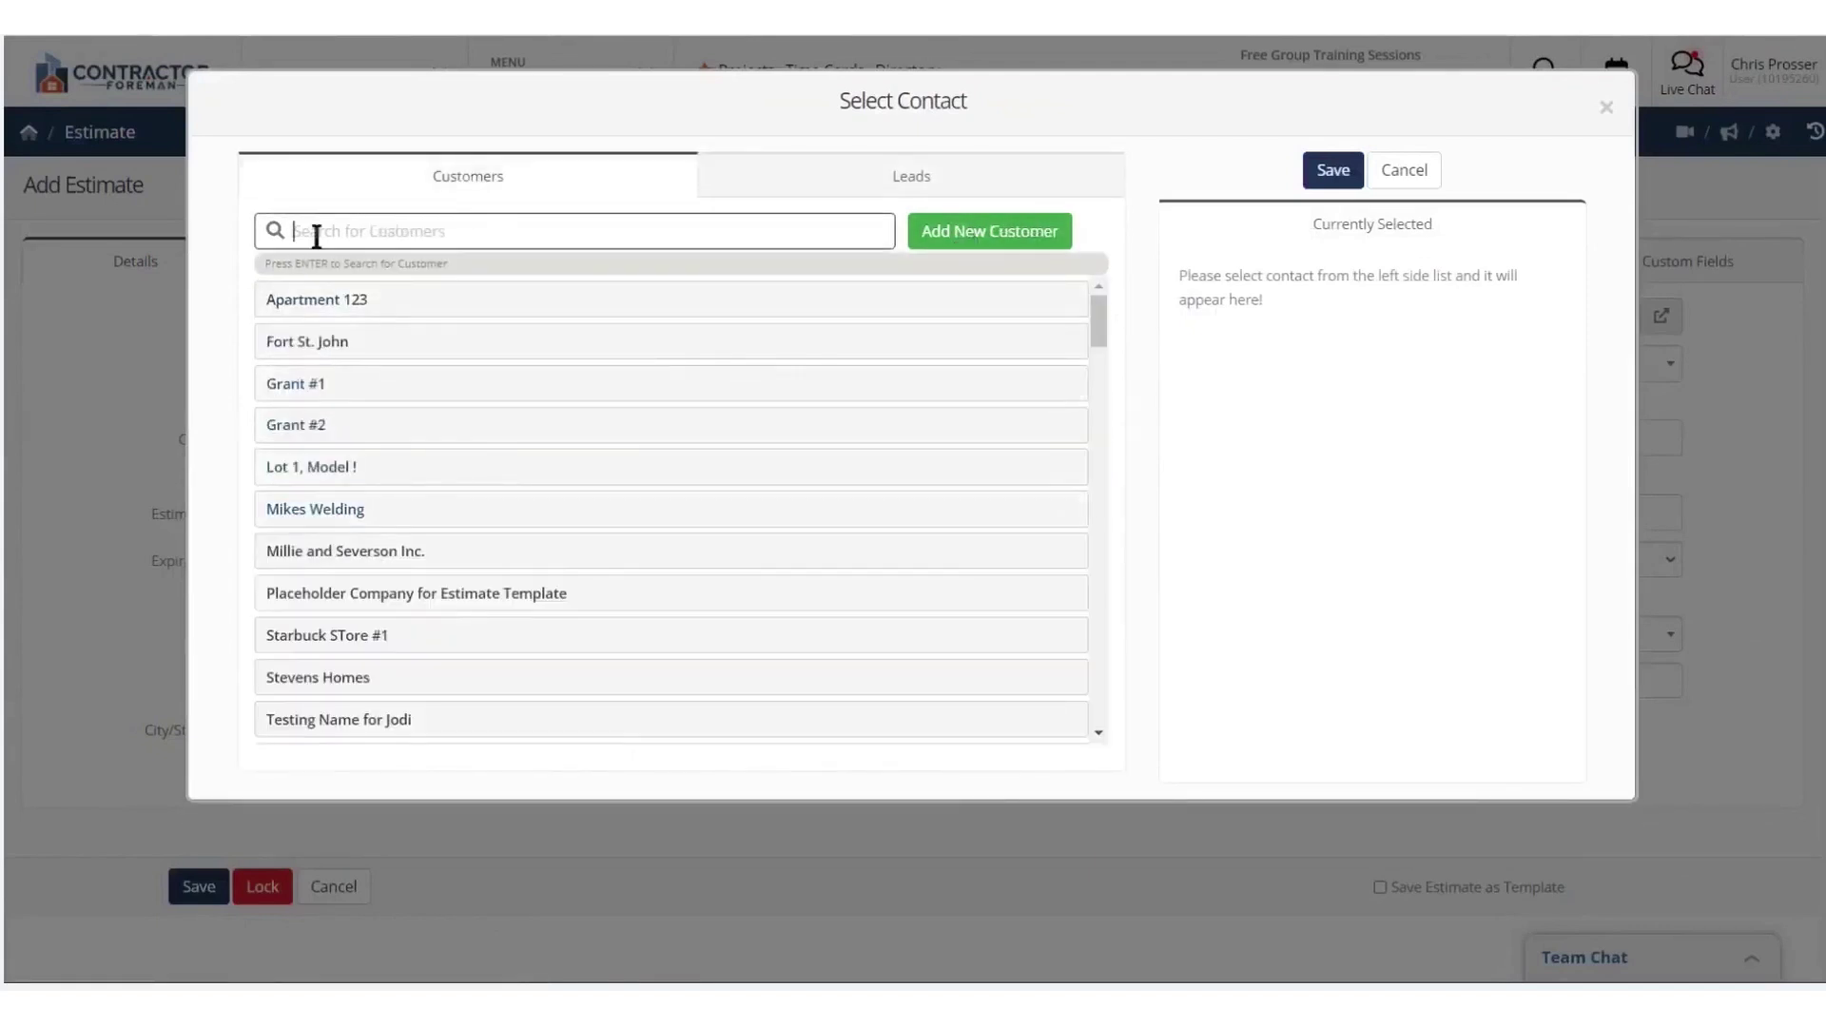
type("william")
left_click(340, 350)
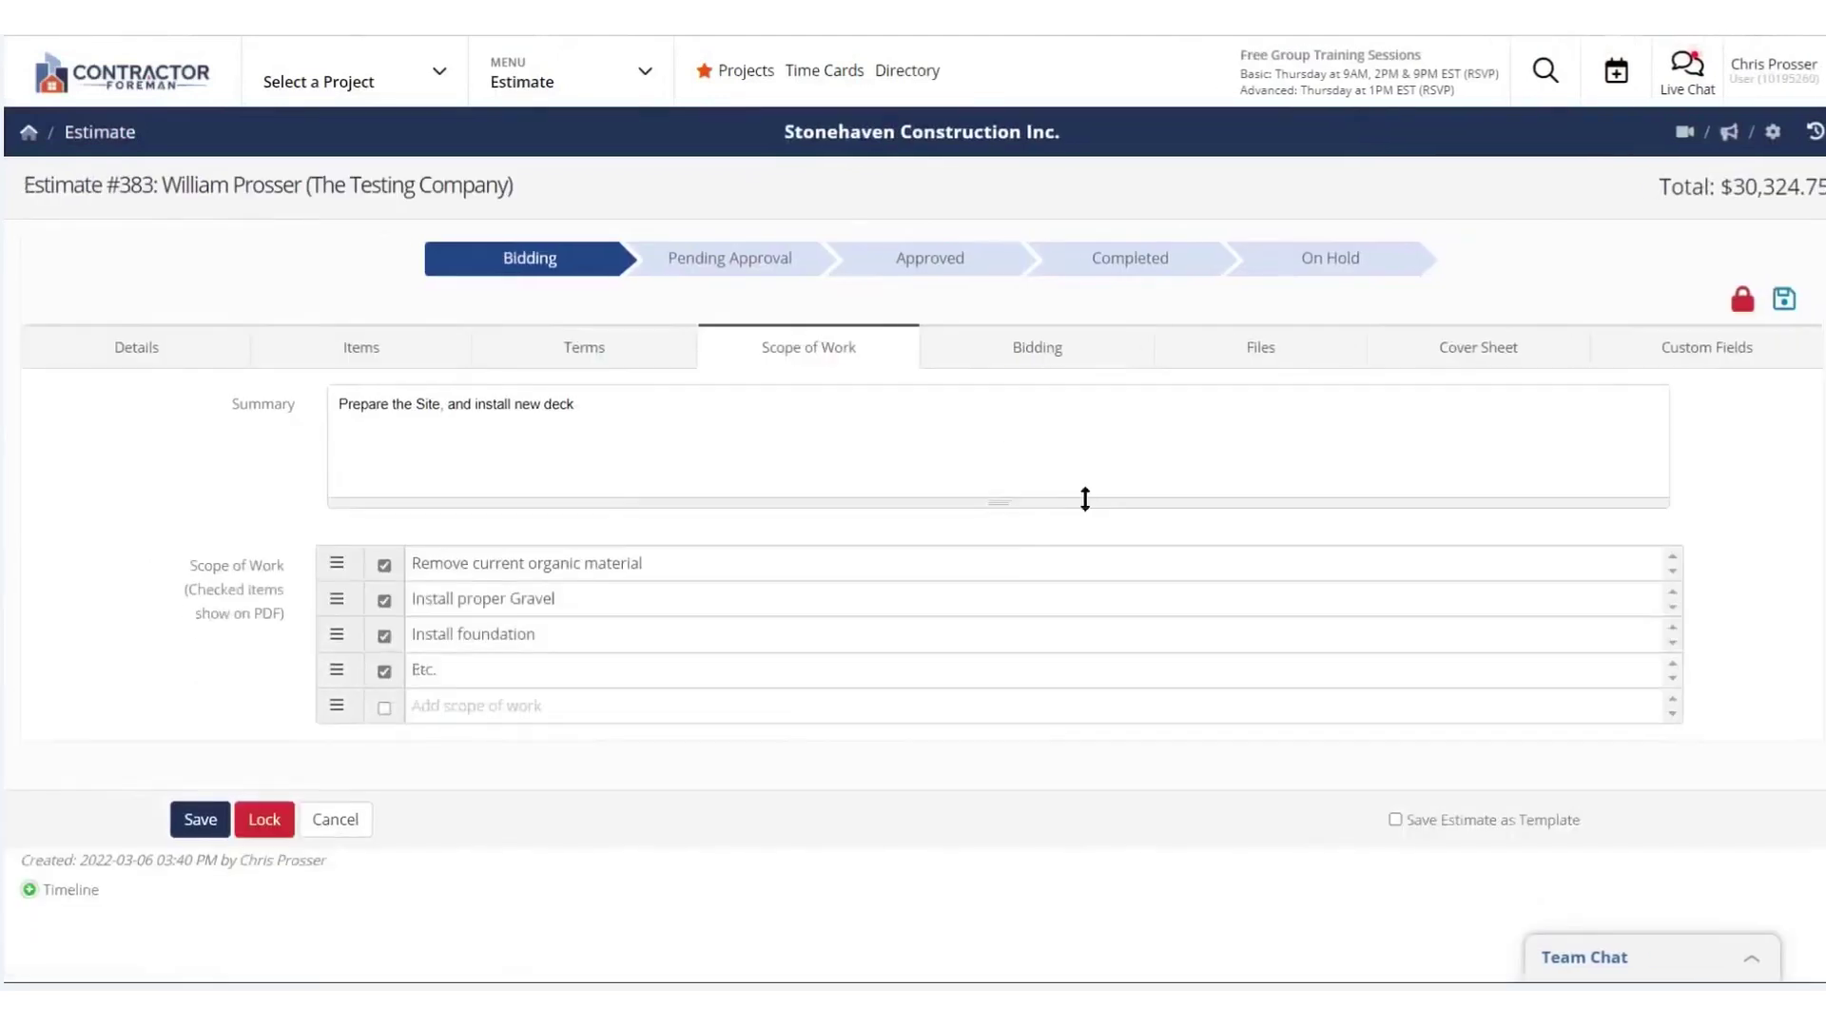
Create bid package 'Wire the Deck' due 2022-03-14, 2-day reminder, scope 'Wire The Deck'
left_click(1036, 348)
triple_click(262, 404)
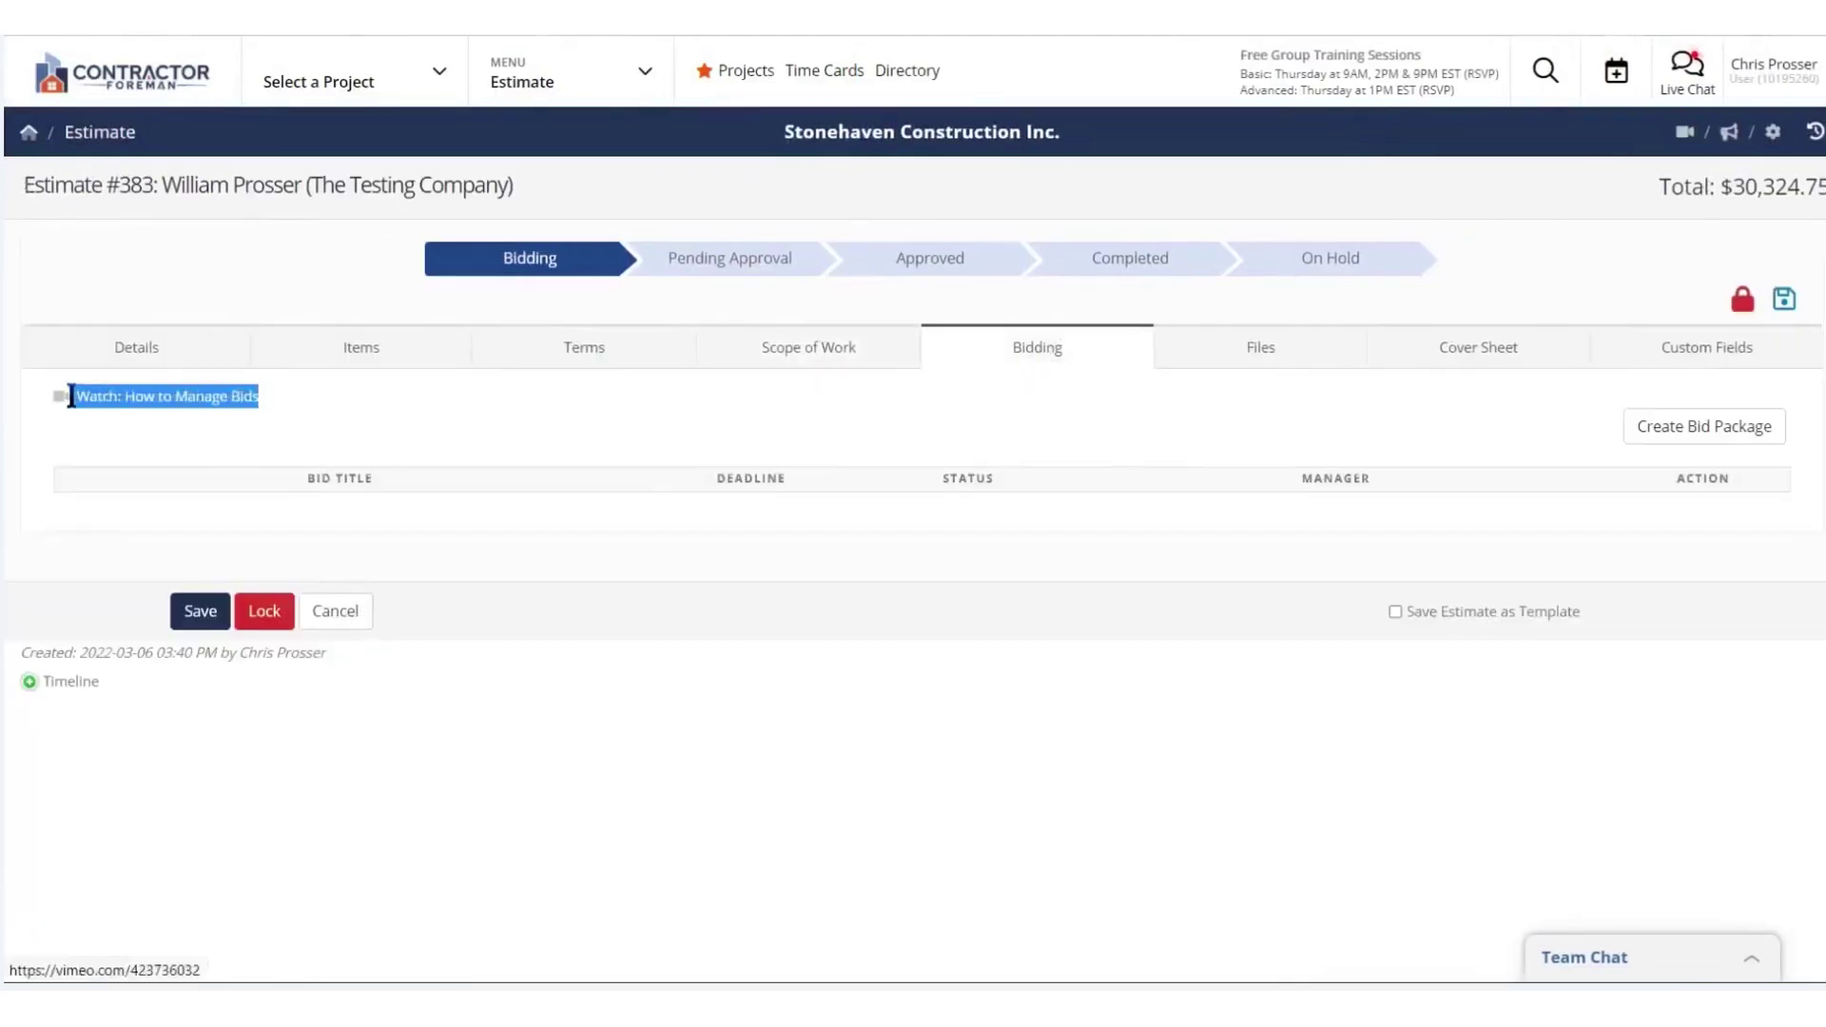
left_click(1684, 430)
type("Wire the Deck")
left_click(742, 314)
left_click(720, 490)
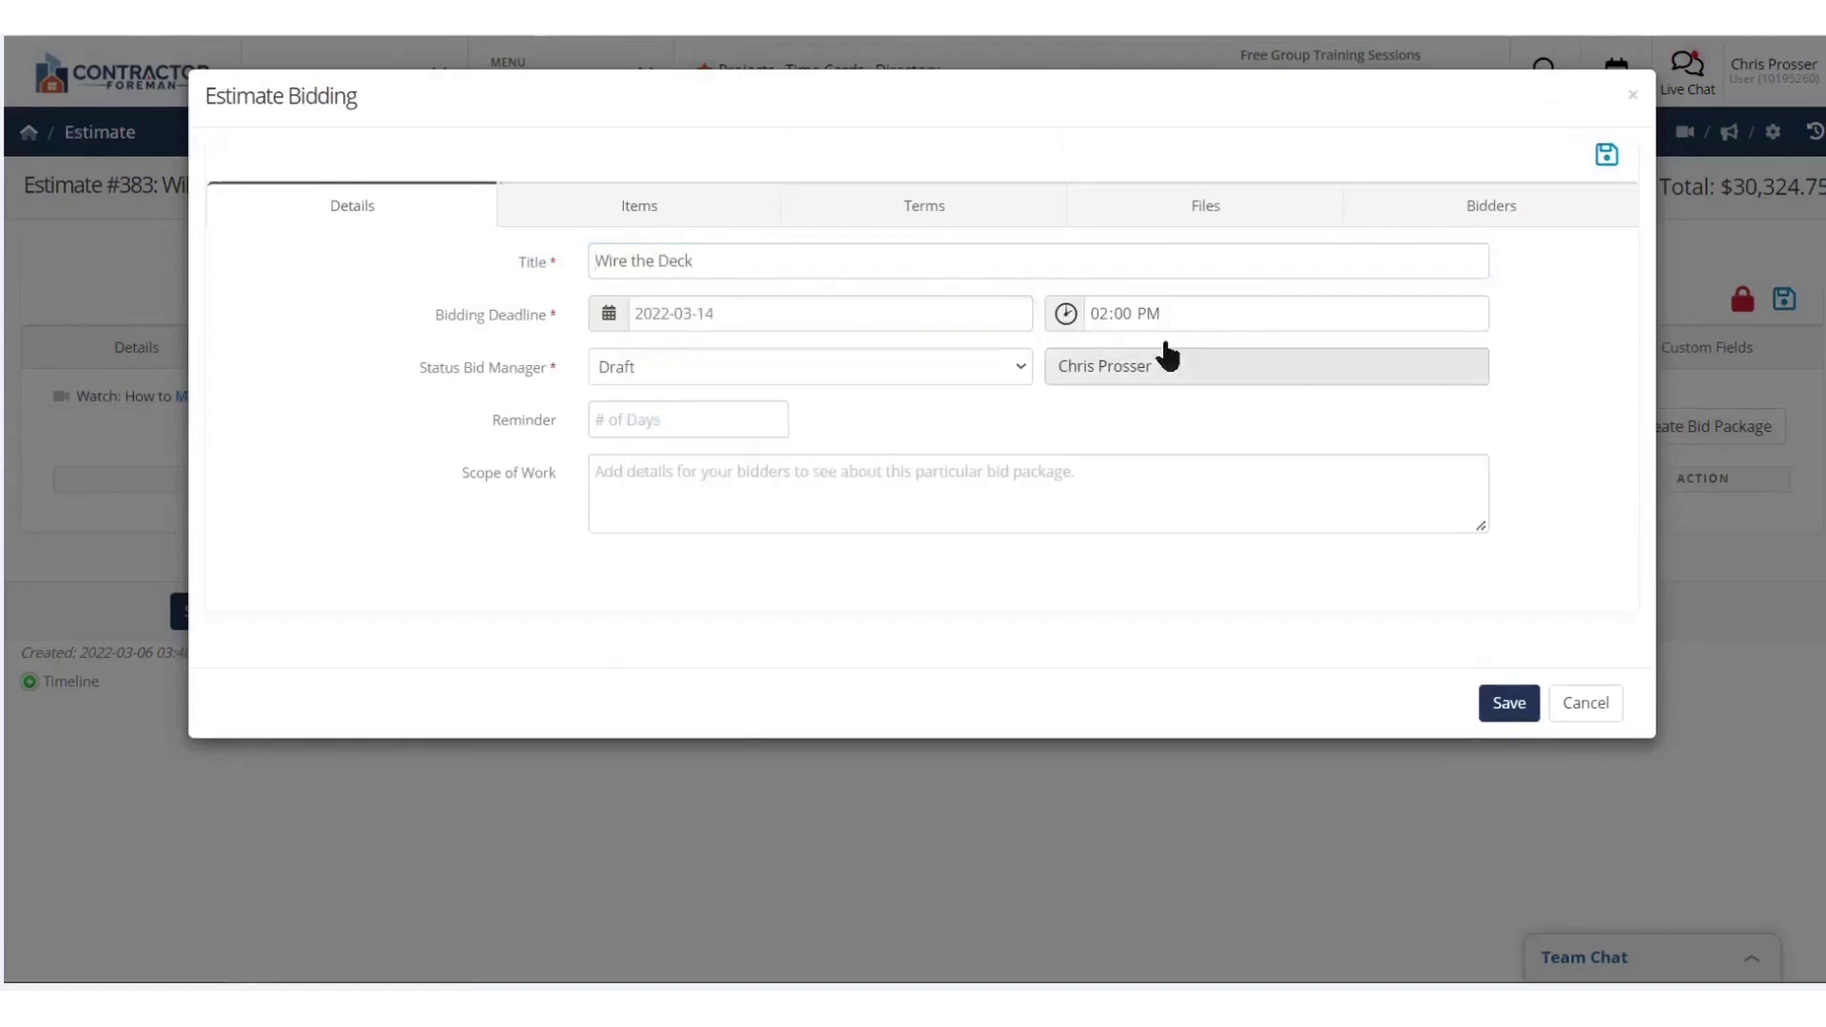
left_click(687, 420)
type("2")
left_click(699, 476)
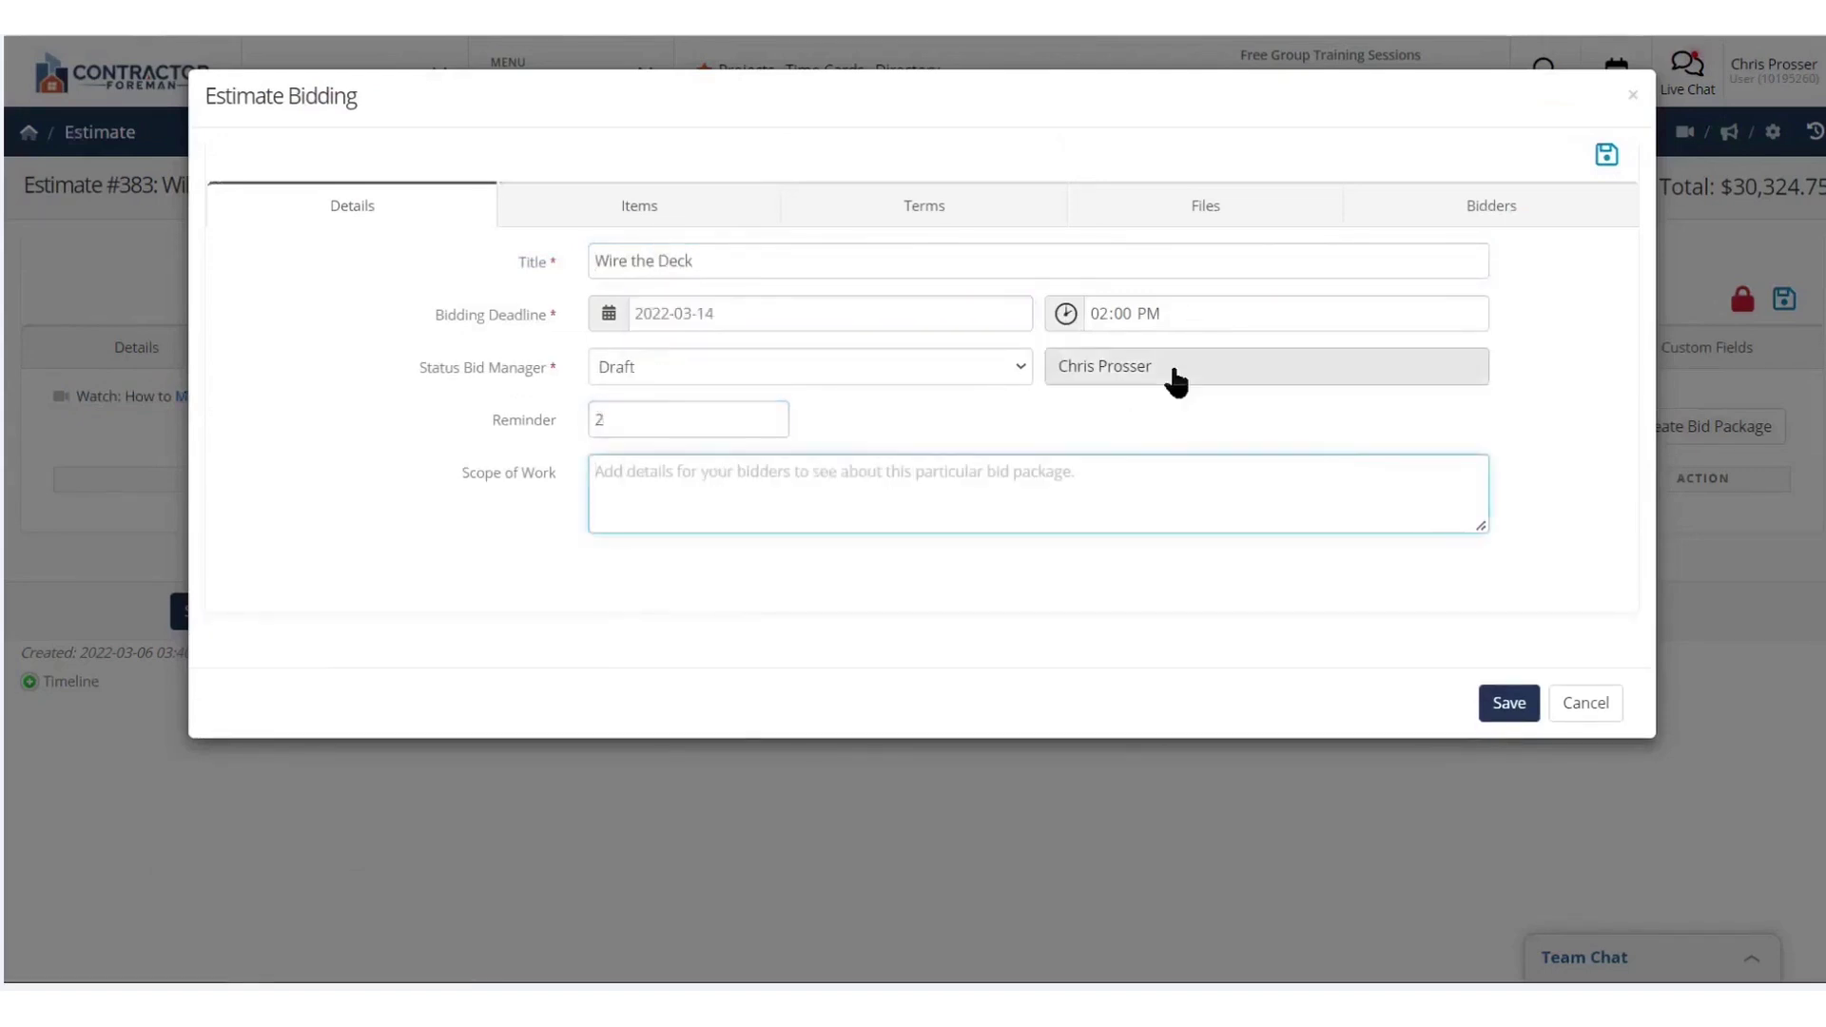
type("Wire The Deck")
left_click(639, 205)
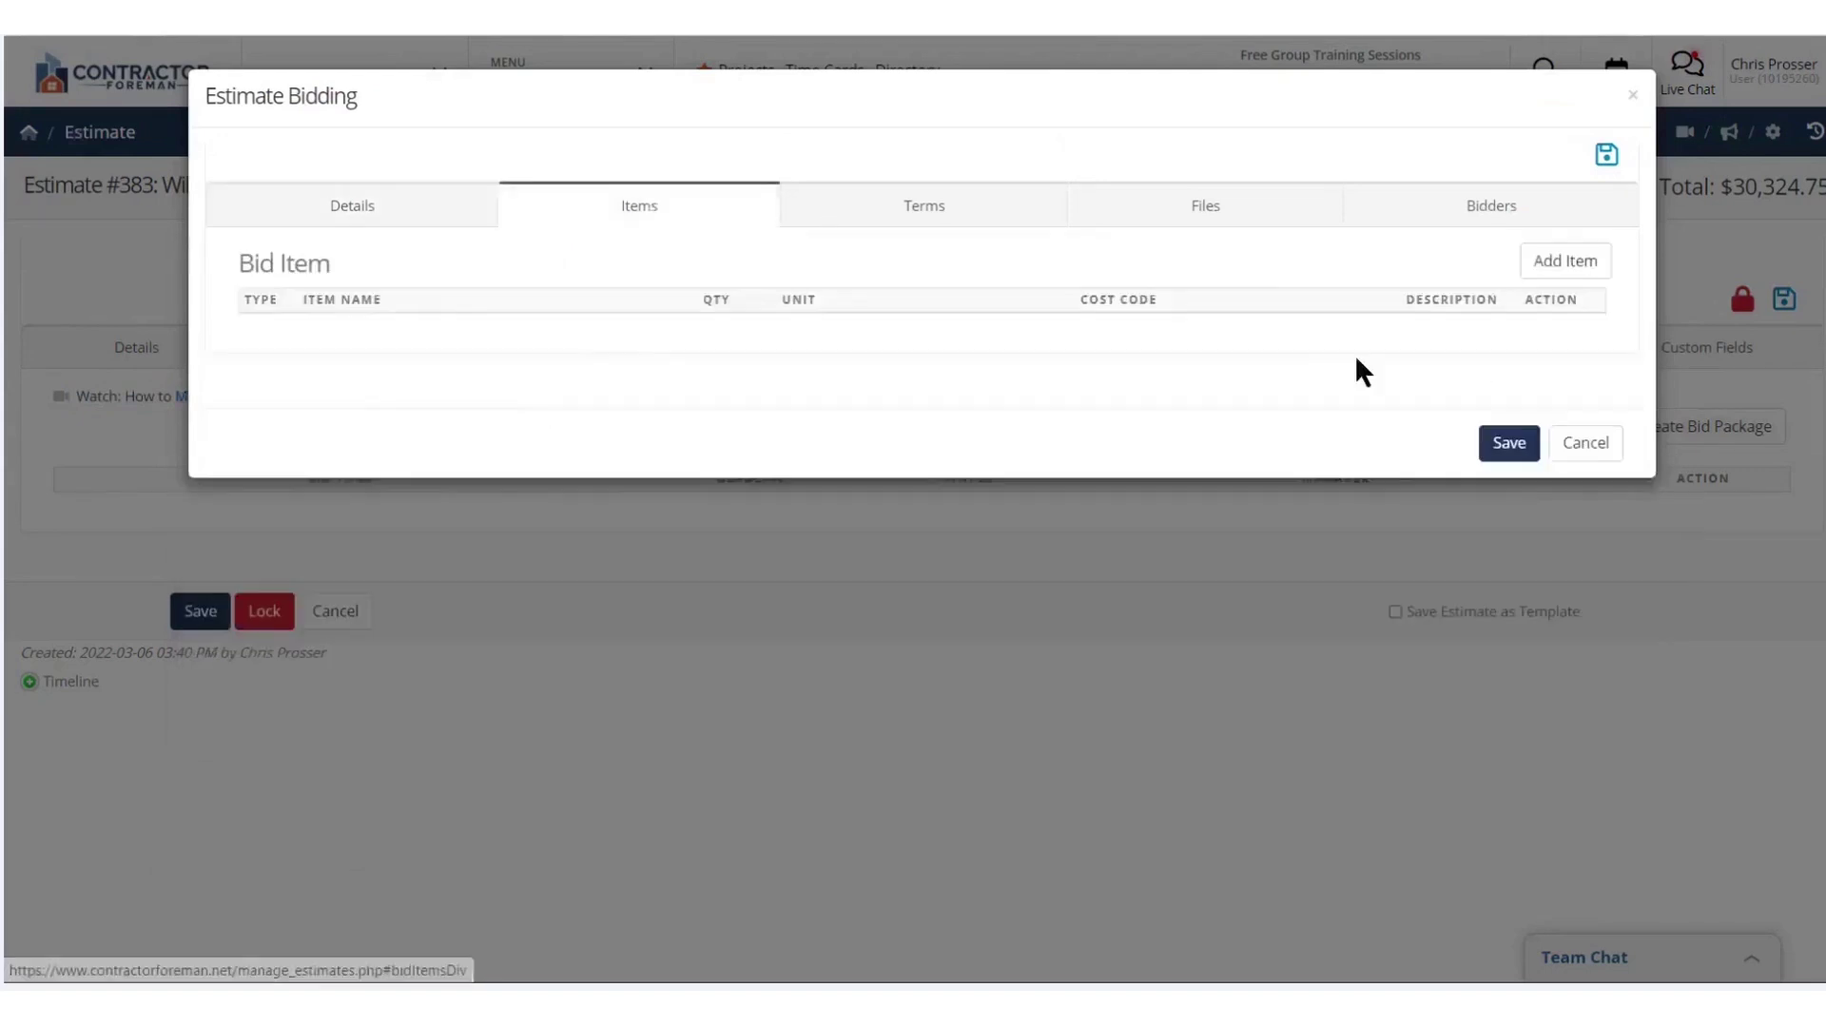
left_click(1566, 260)
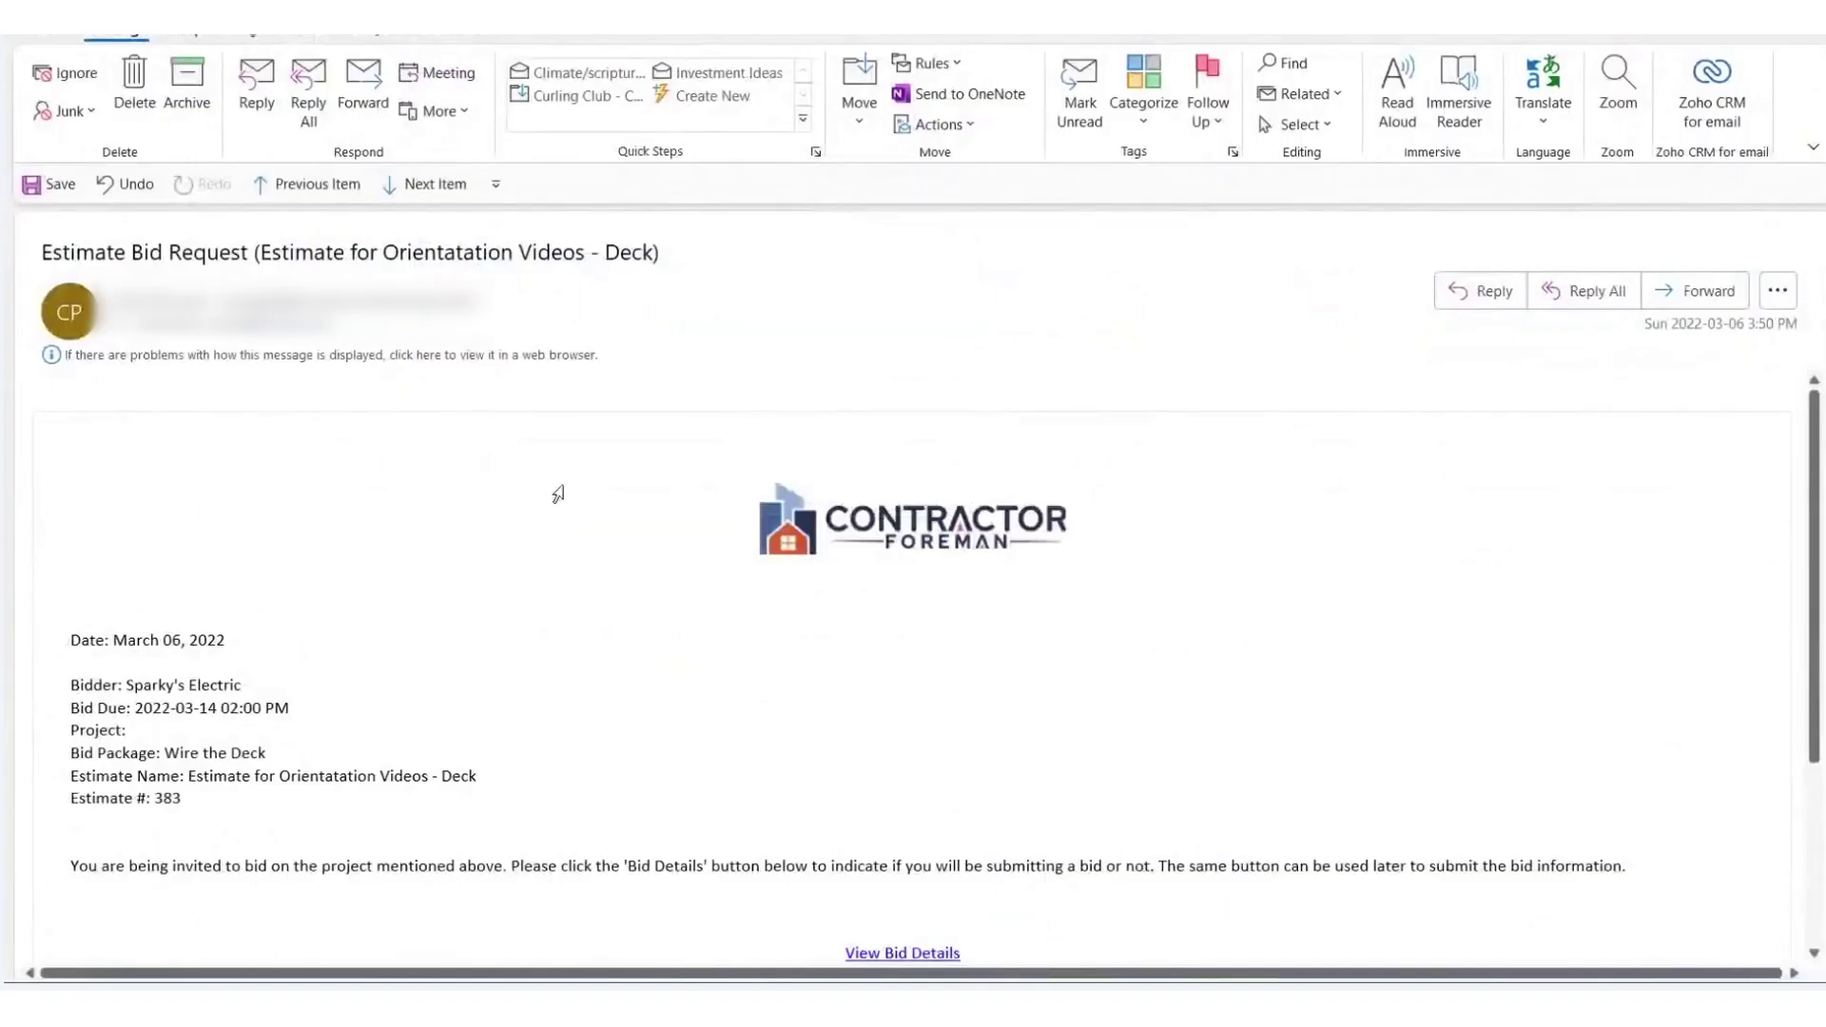
Submit a finalized bid with a 2500 unit price for the lighting item and a note for the bid manager
scroll(558, 493, "down", 2)
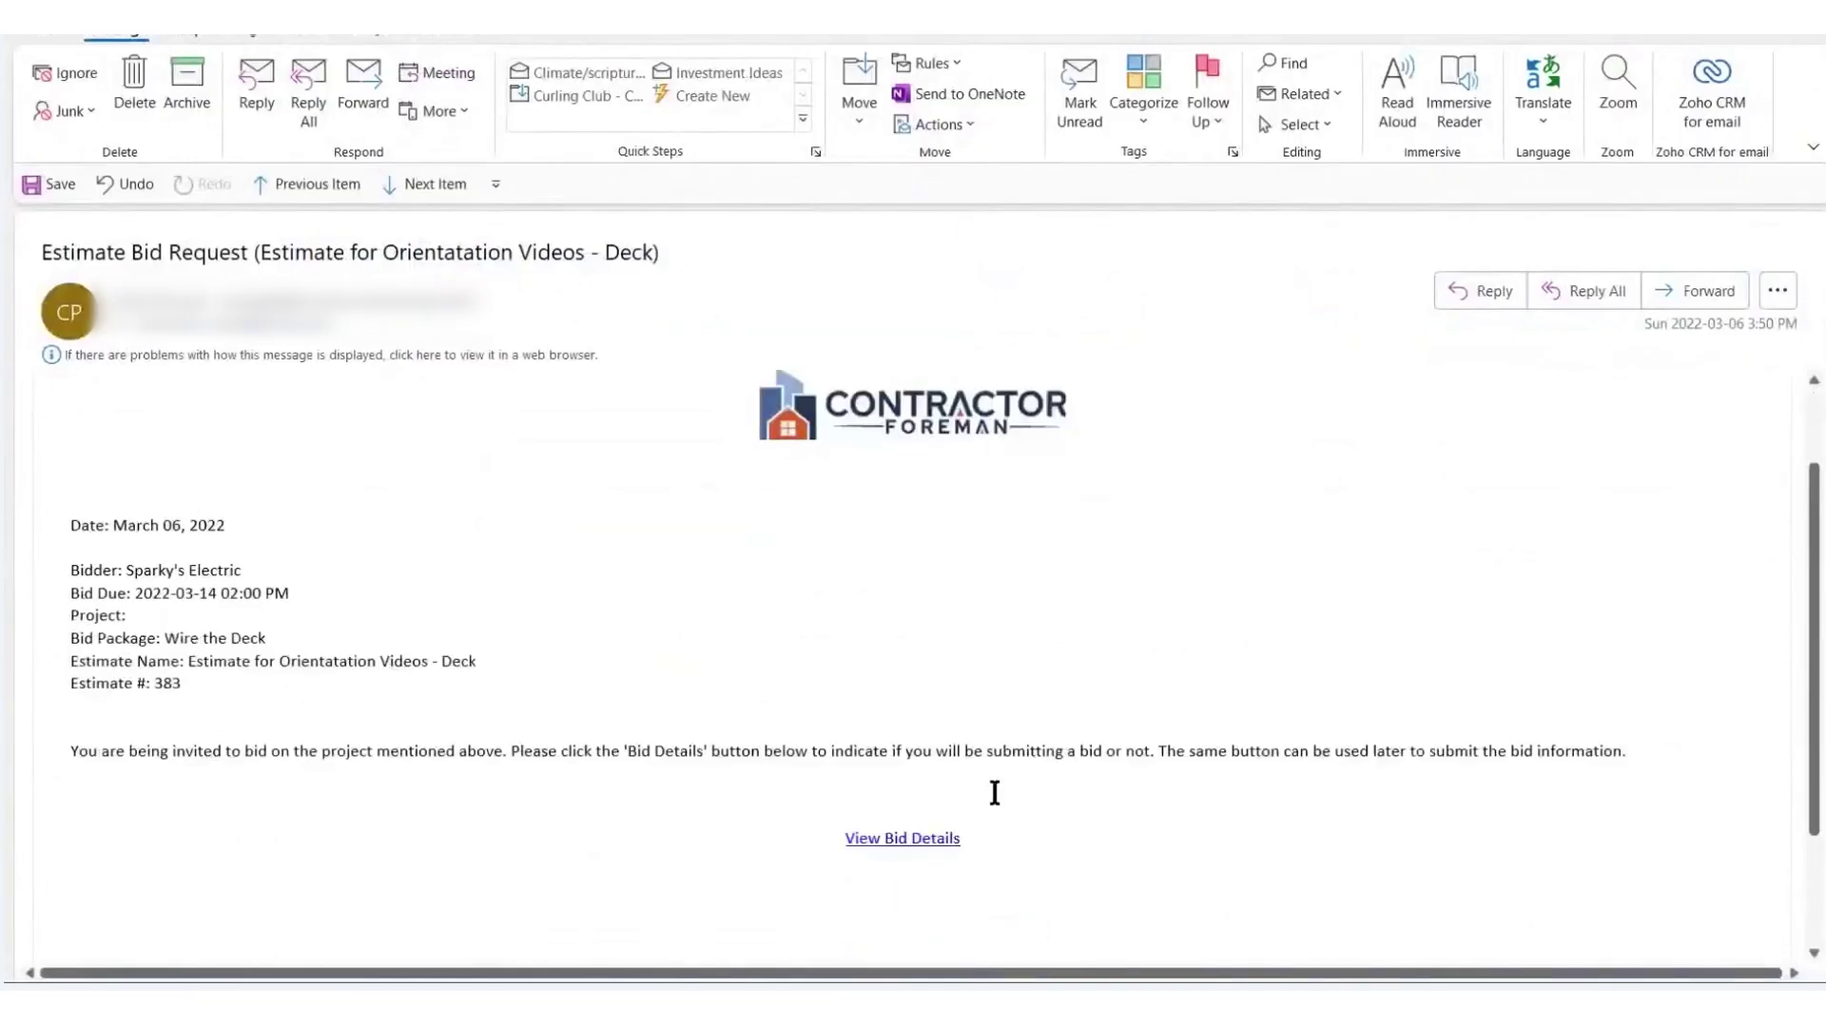
left_click(947, 840)
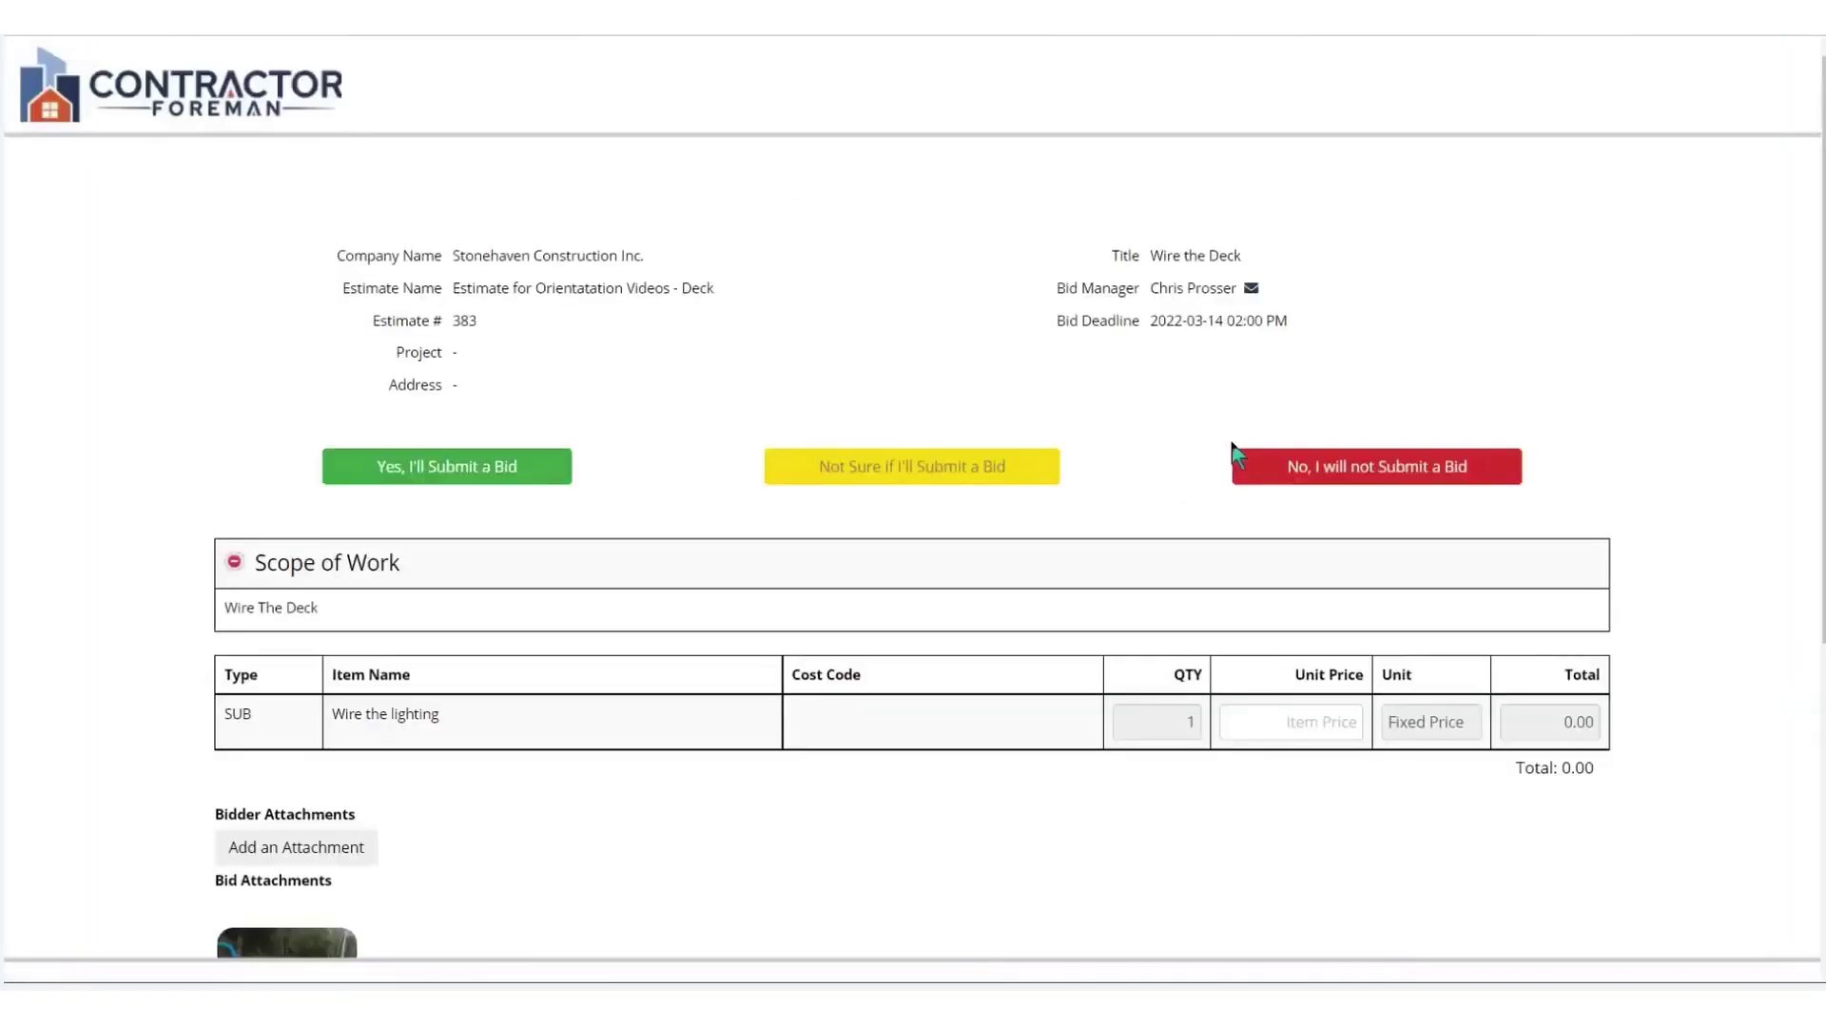
scroll(920, 280, "down", 2)
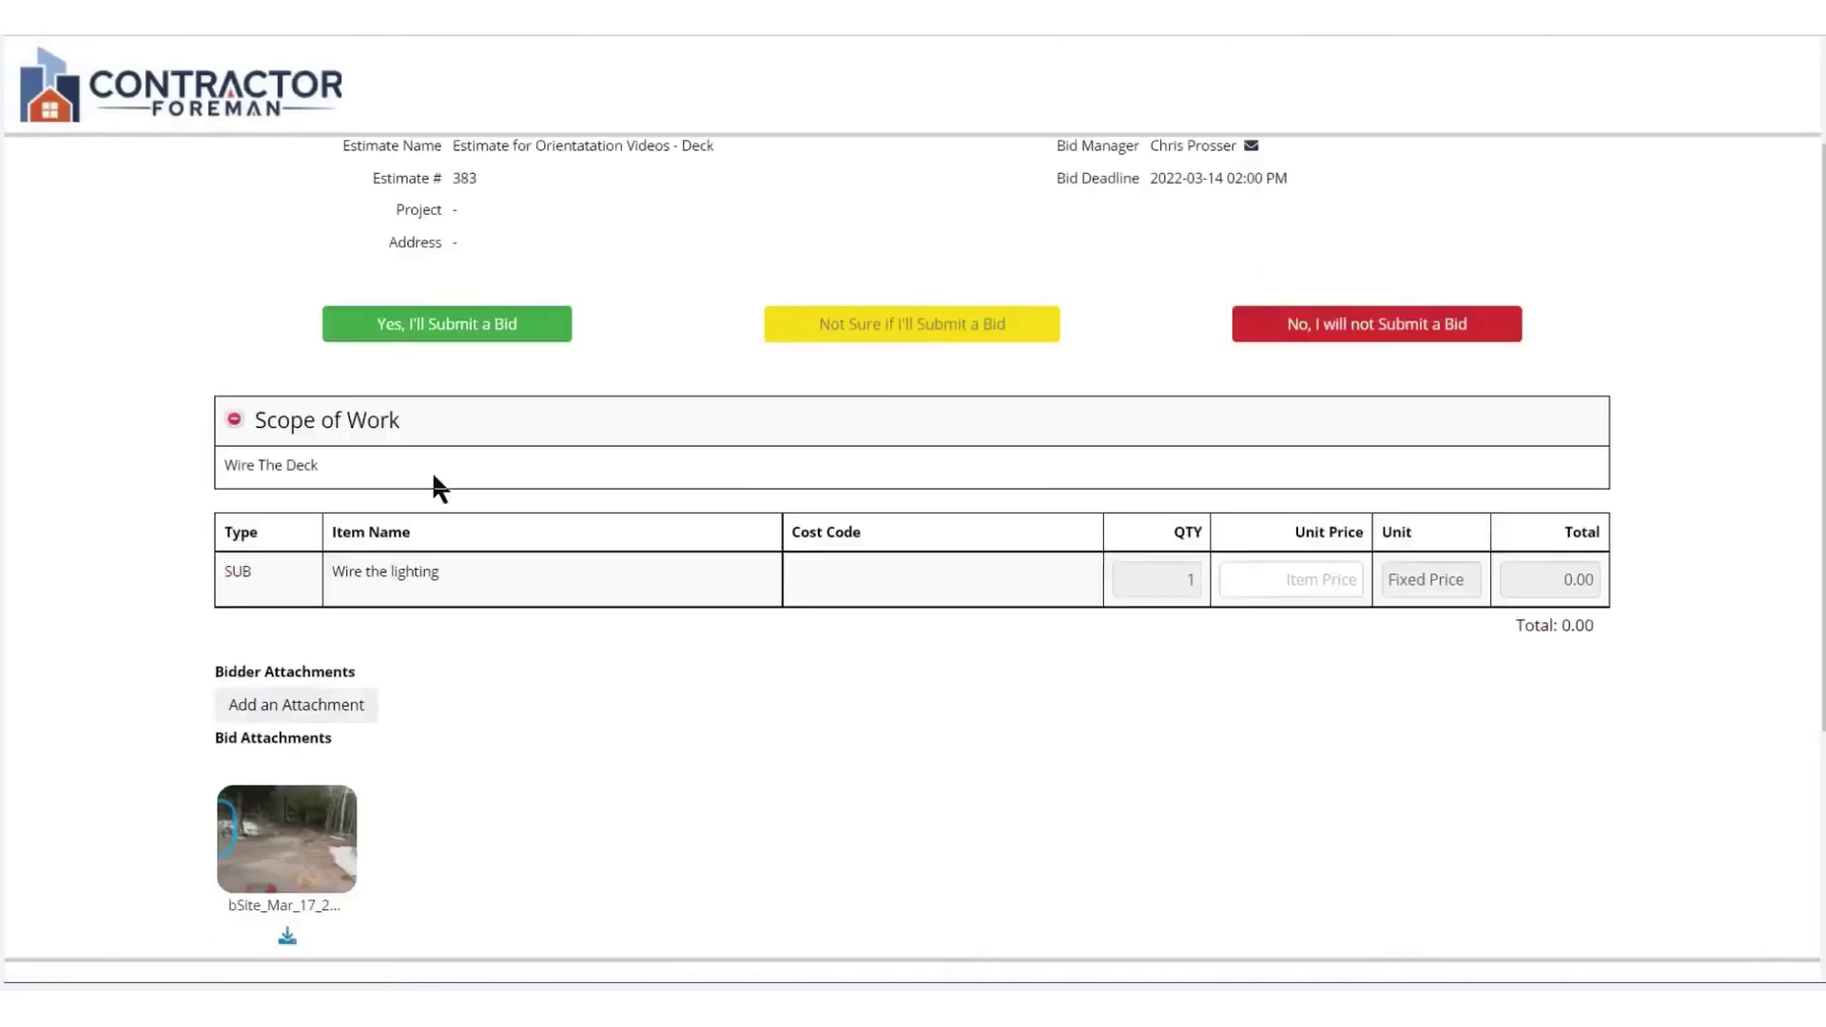
left_click(1284, 565)
type("2500")
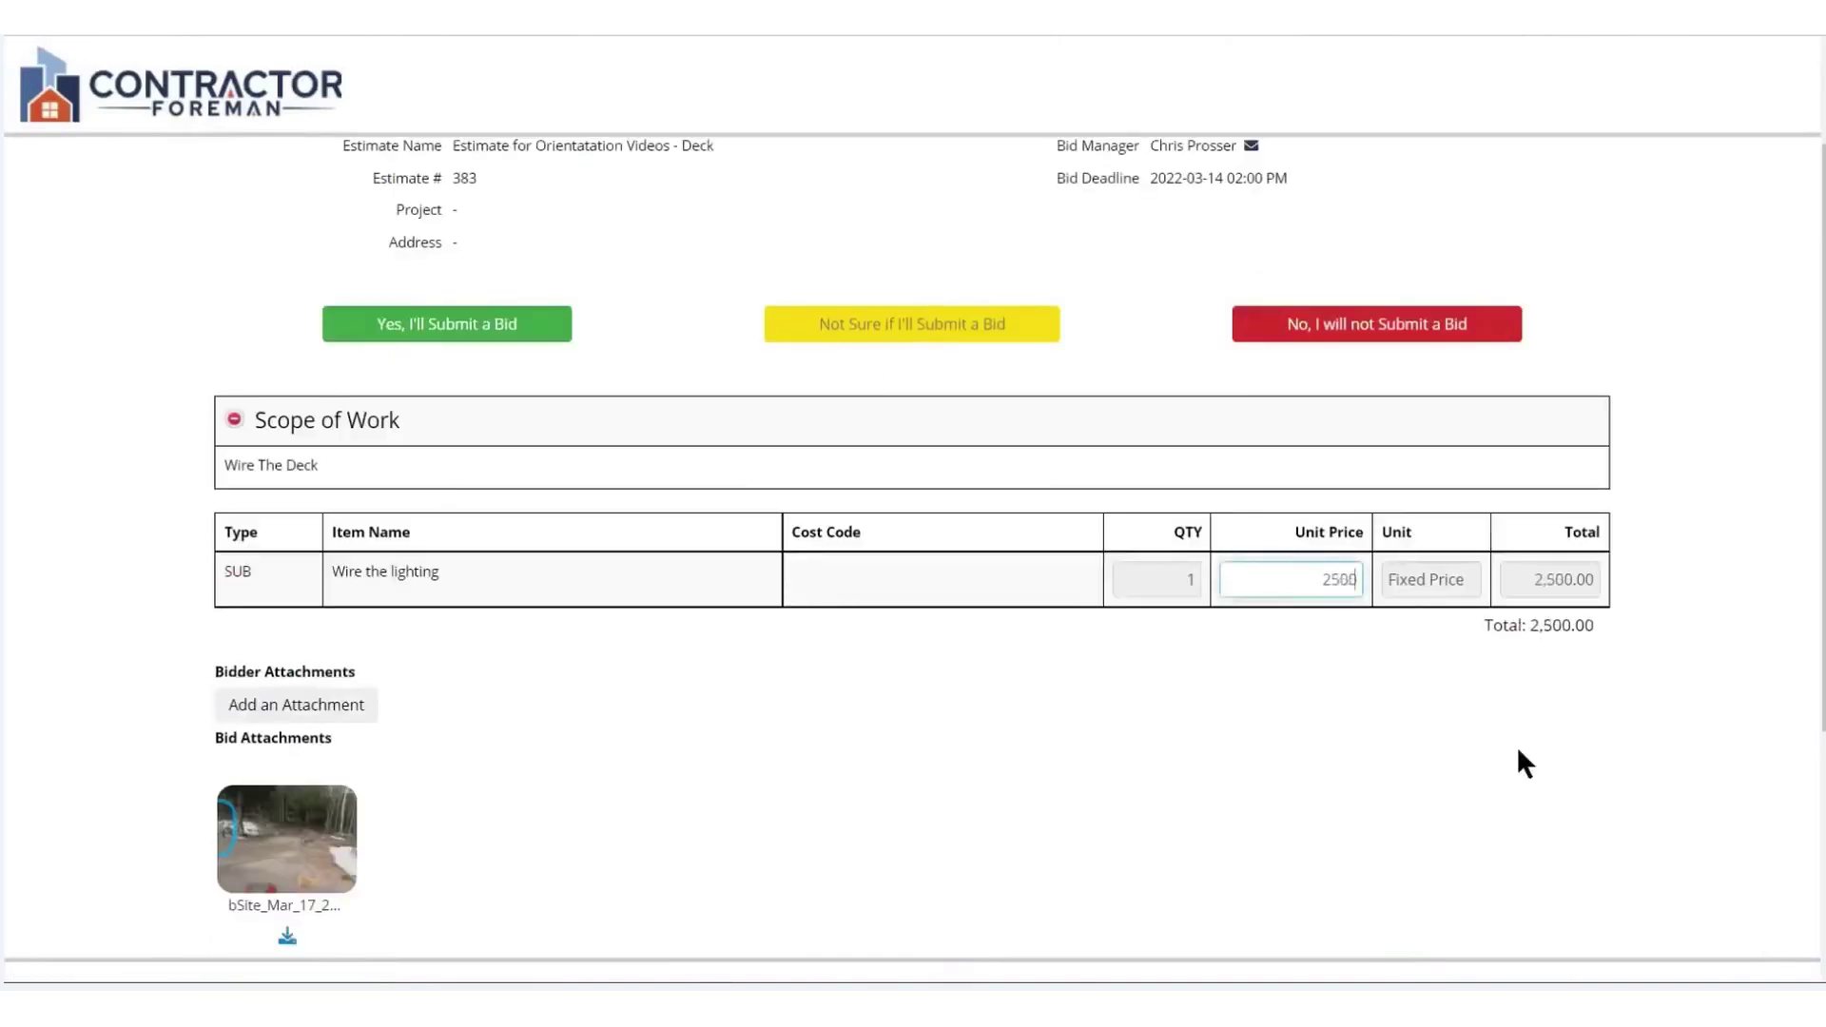
scroll(596, 514, "down", 3)
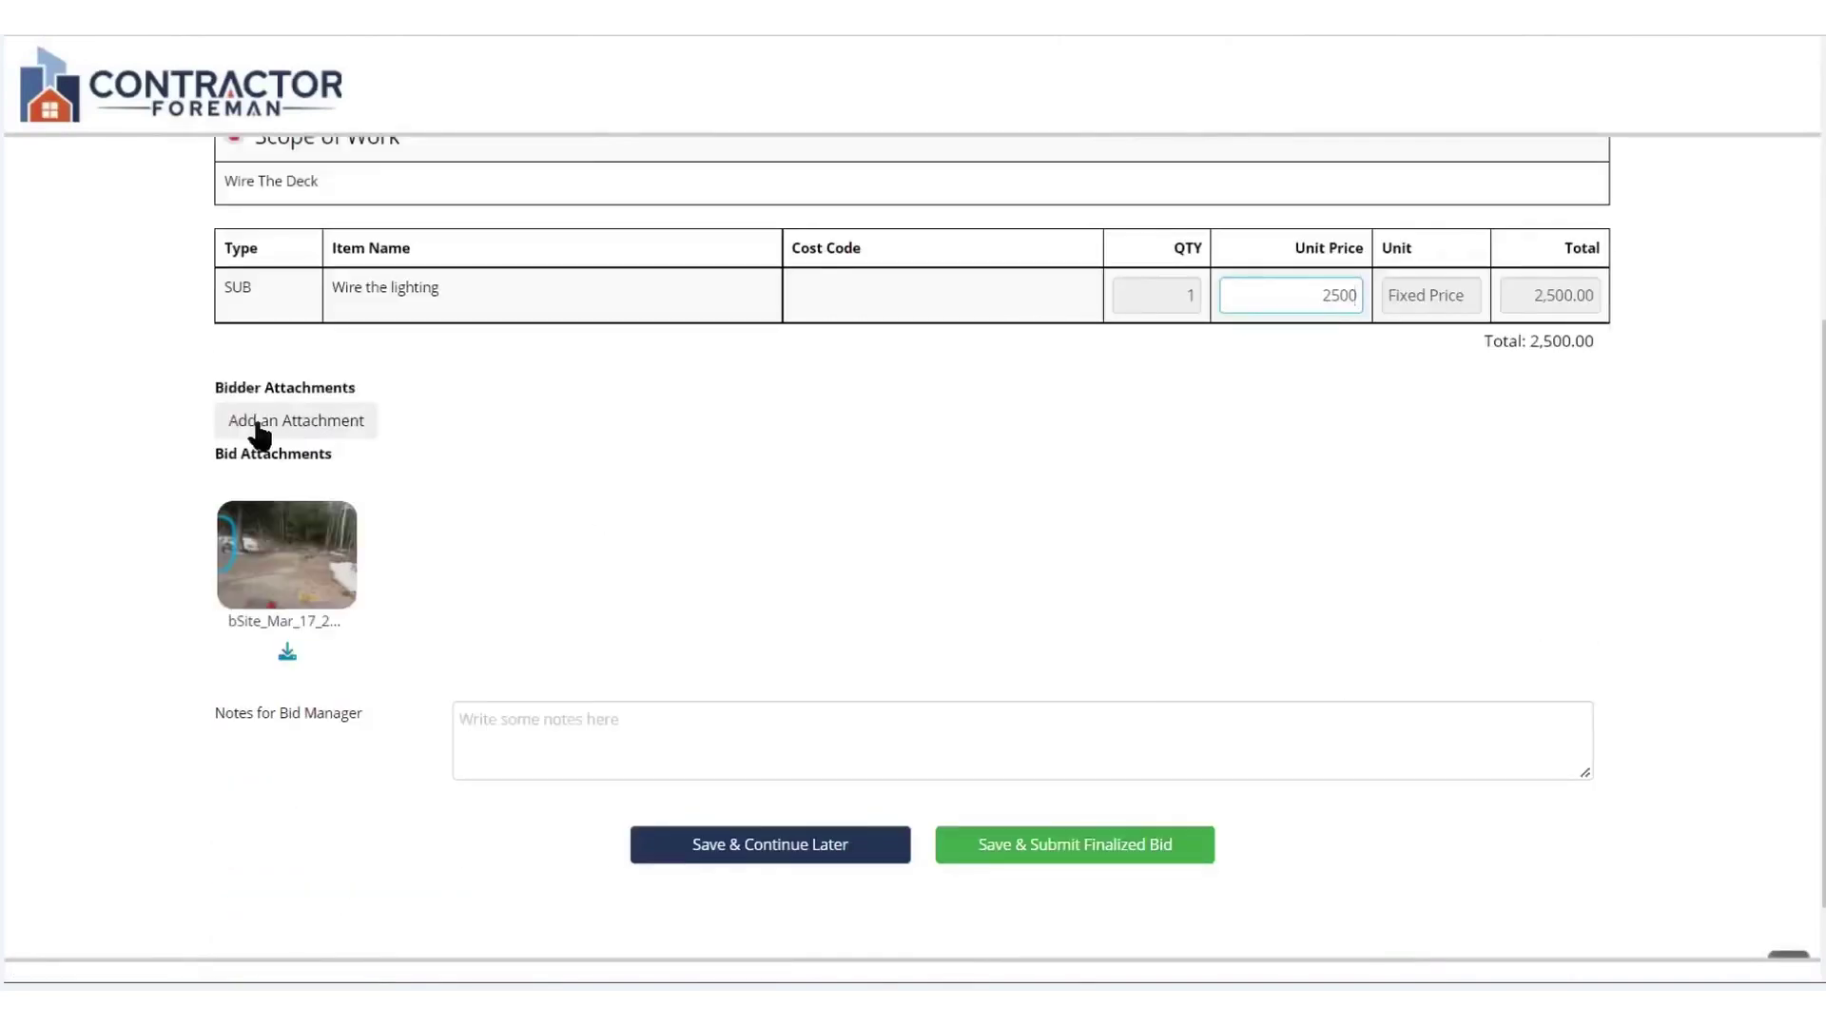
left_click(578, 730)
type("Noter for the Bid Manger")
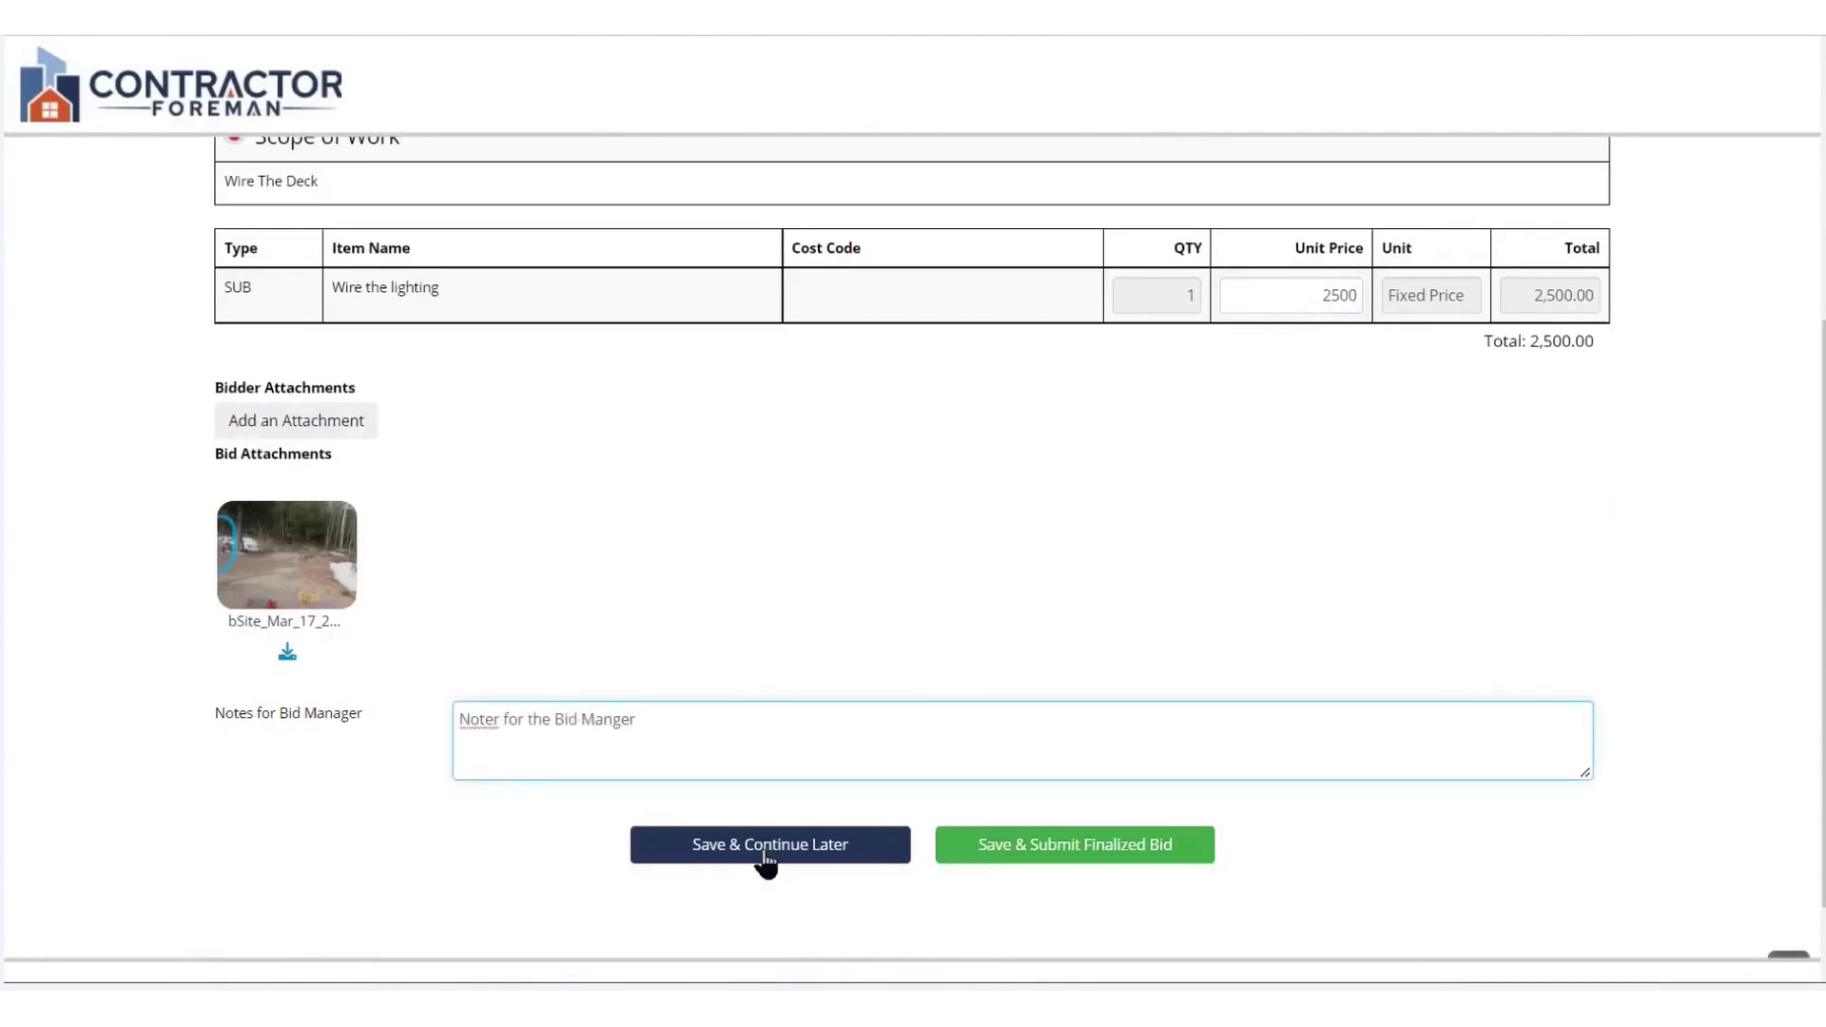
left_click(1008, 845)
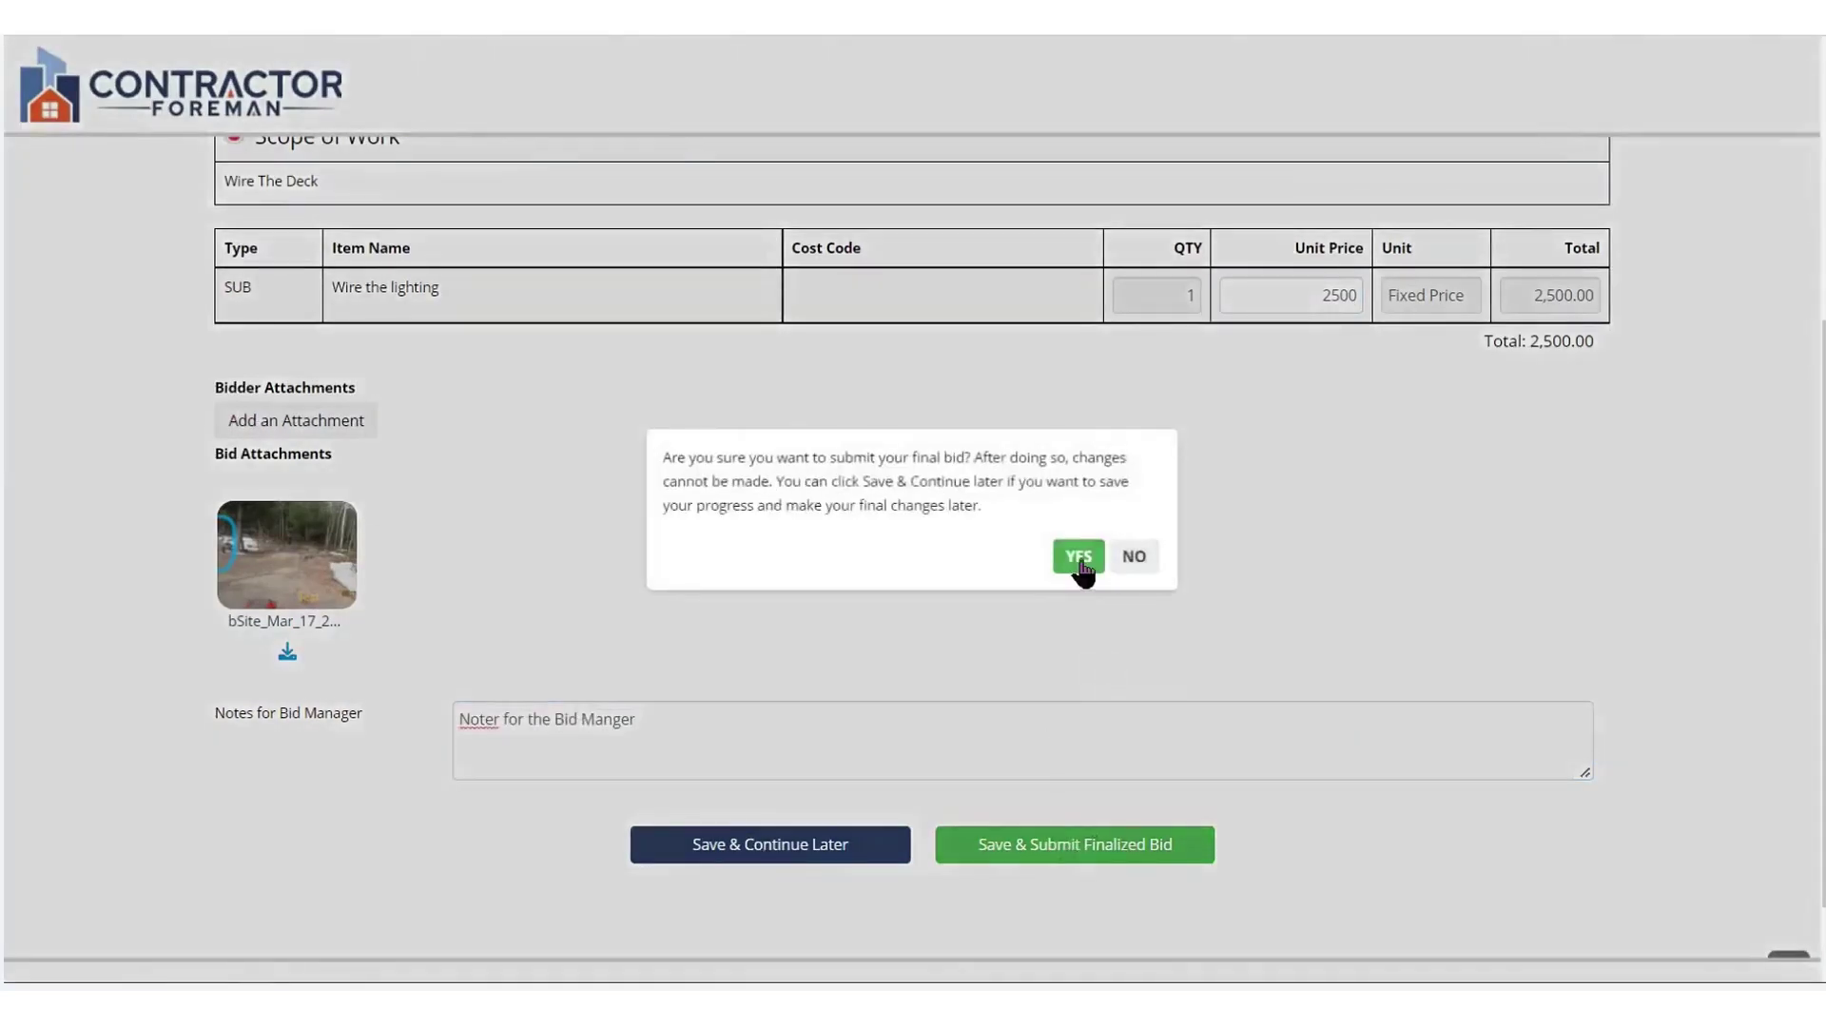
left_click(1079, 559)
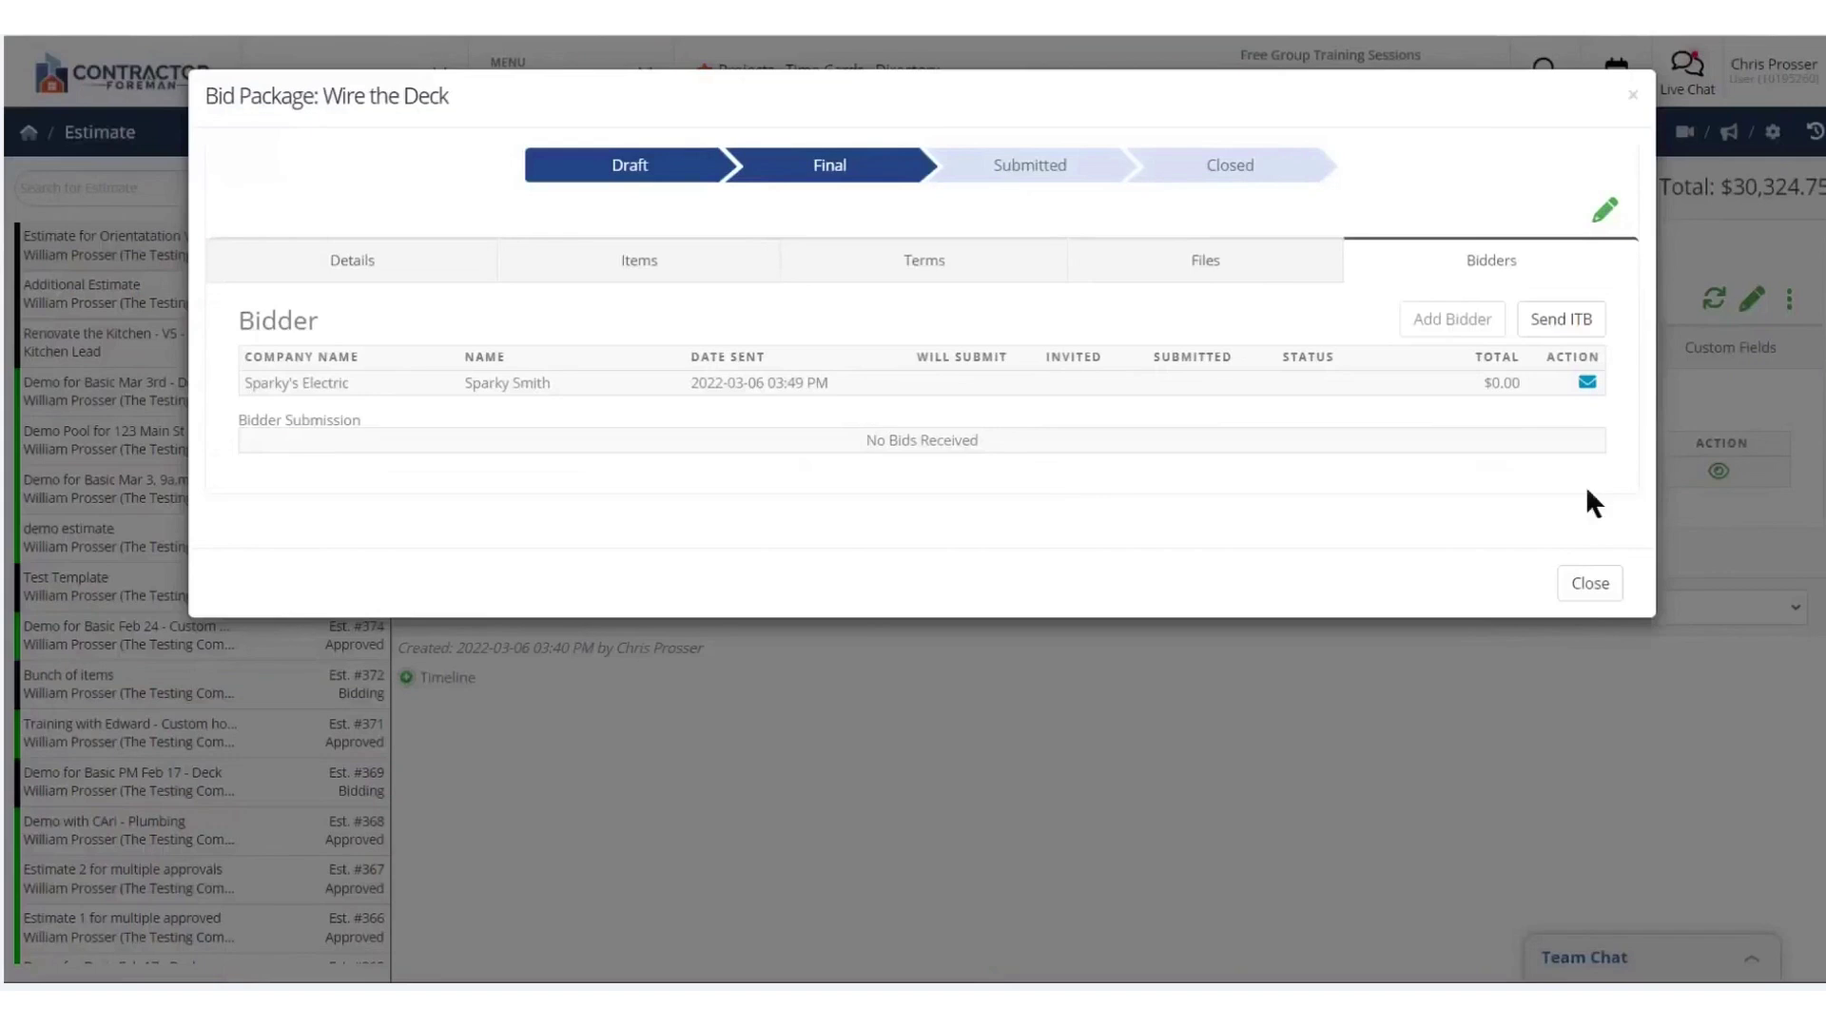
Create a project from approved estimate #383, review its $19,603.00 budget, then go to Leads
left_click(1590, 582)
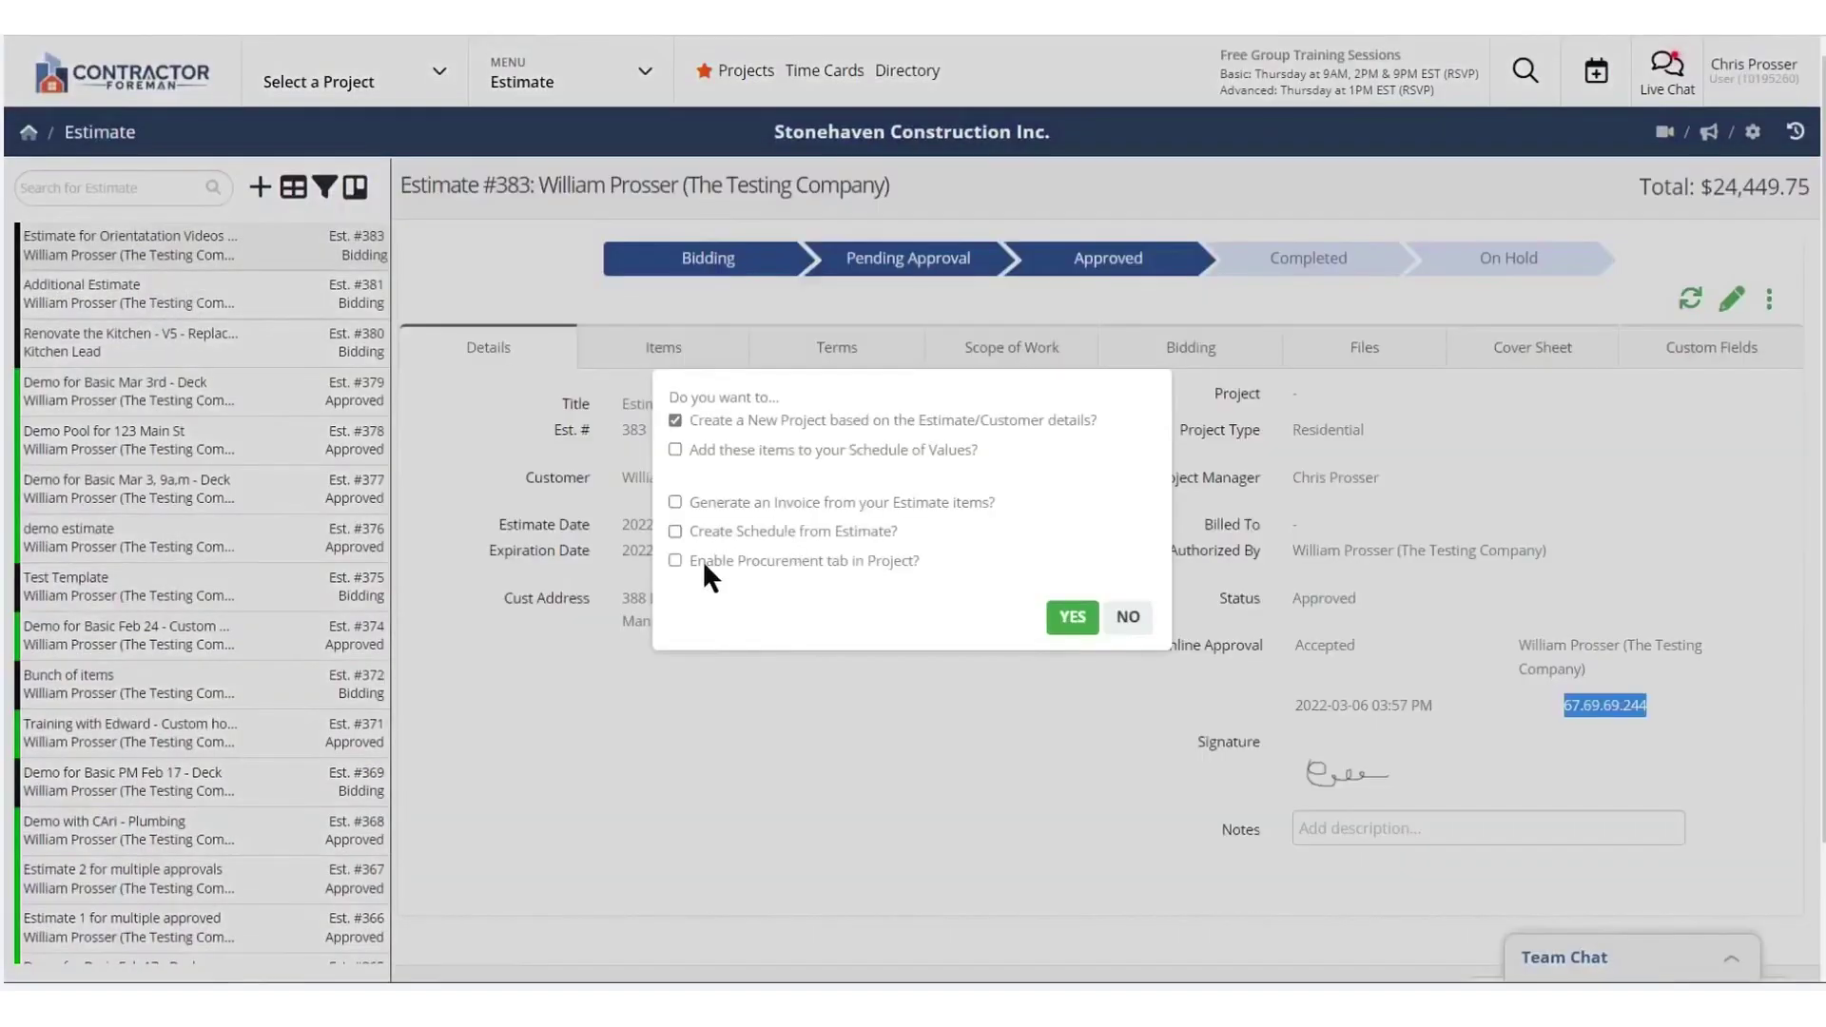
left_click(1072, 617)
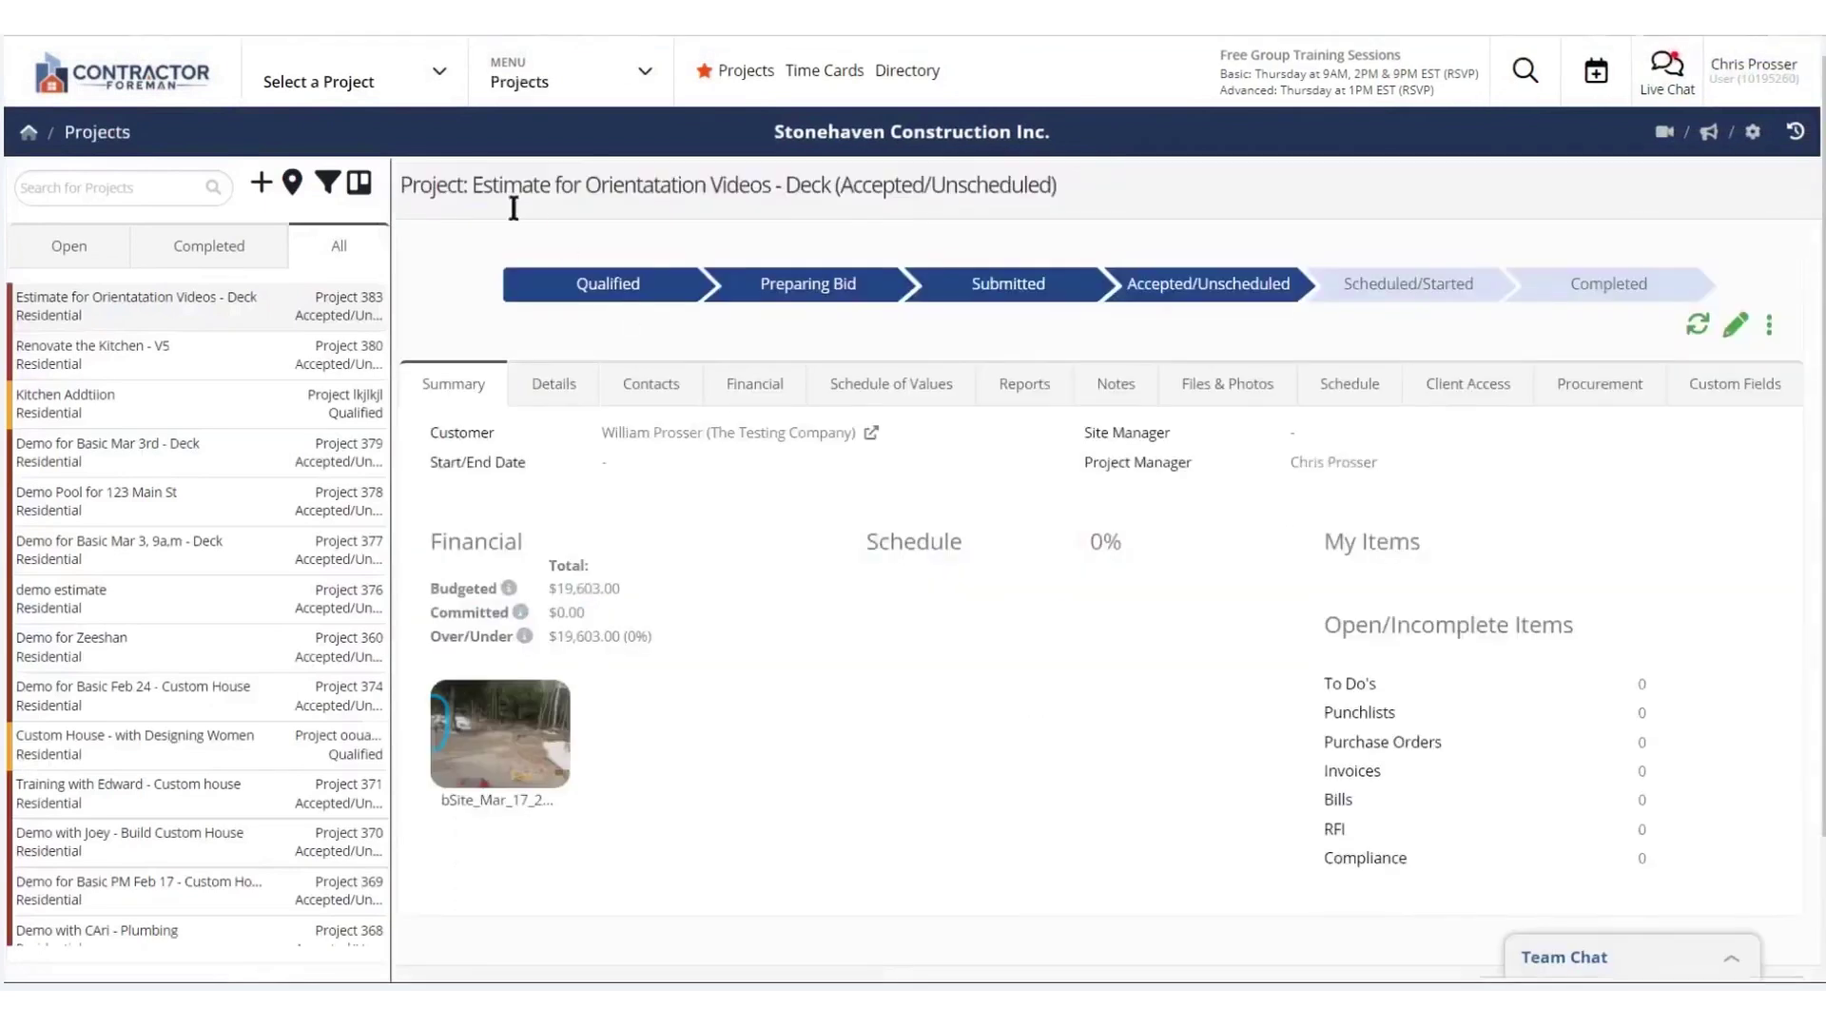
left_click(1735, 324)
scroll(191, 388, "down", 2)
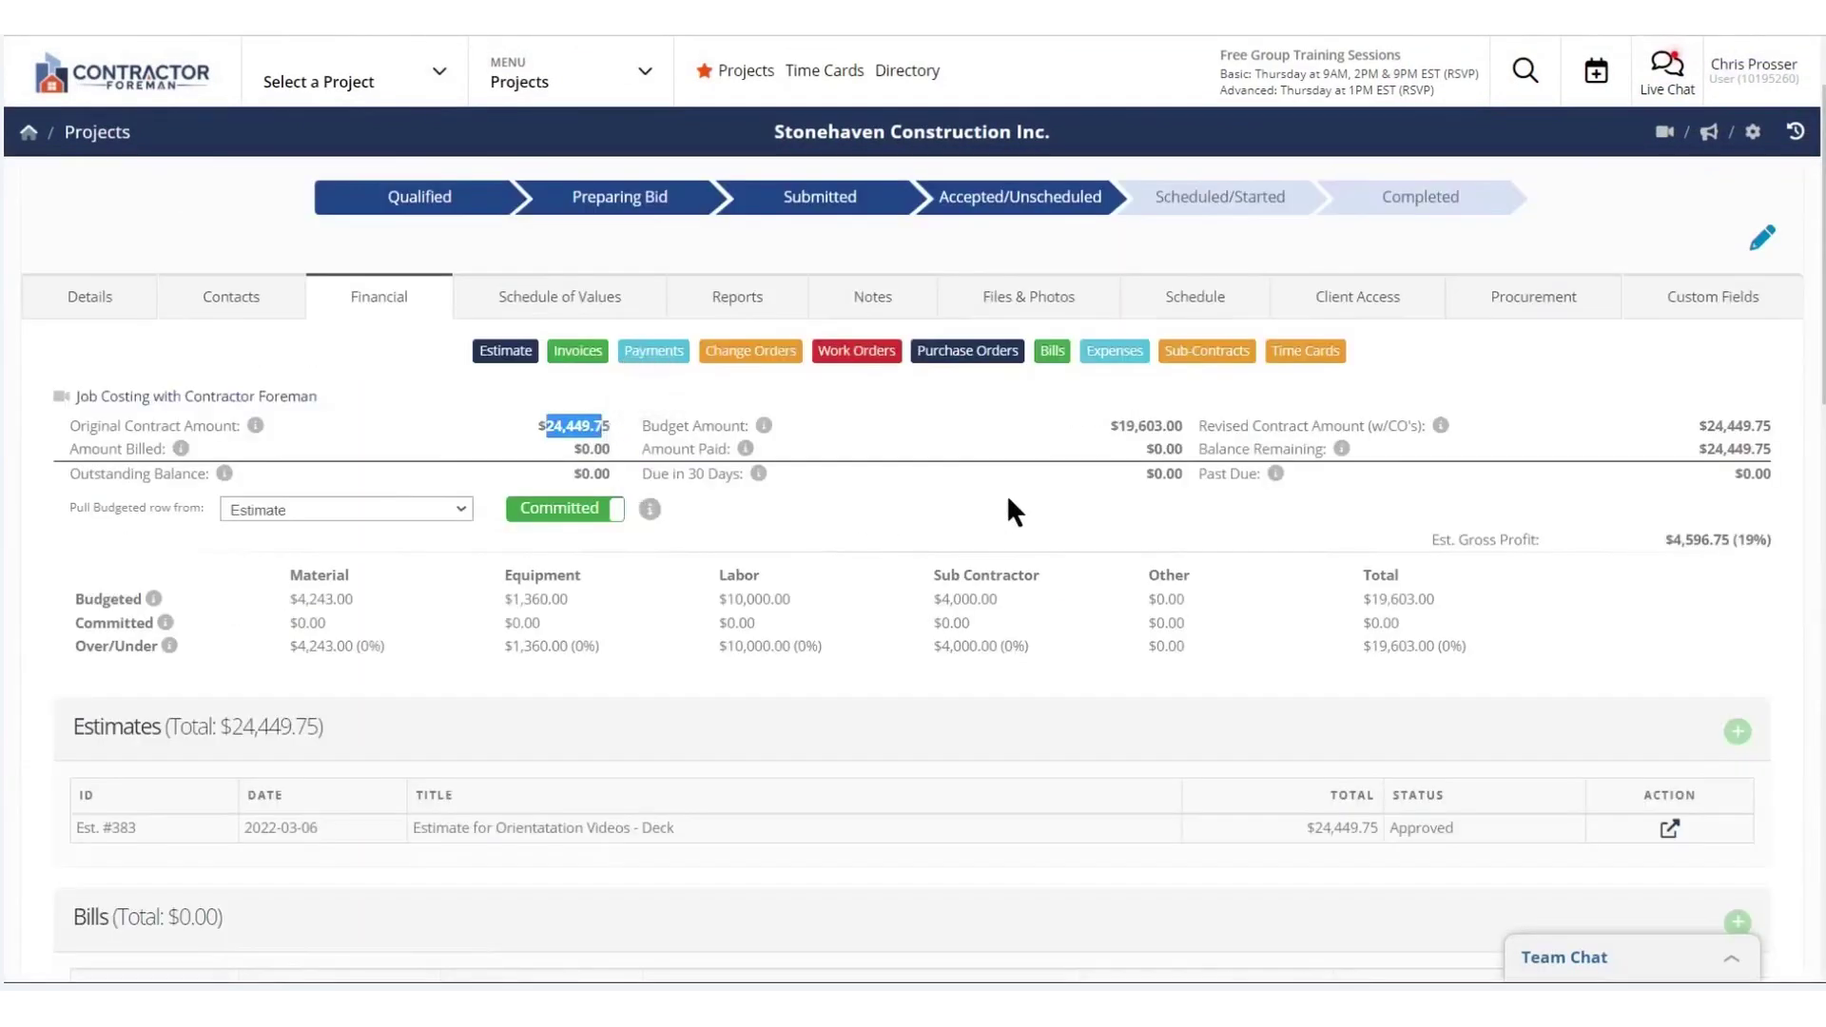
left_click_drag(1113, 426, 1184, 427)
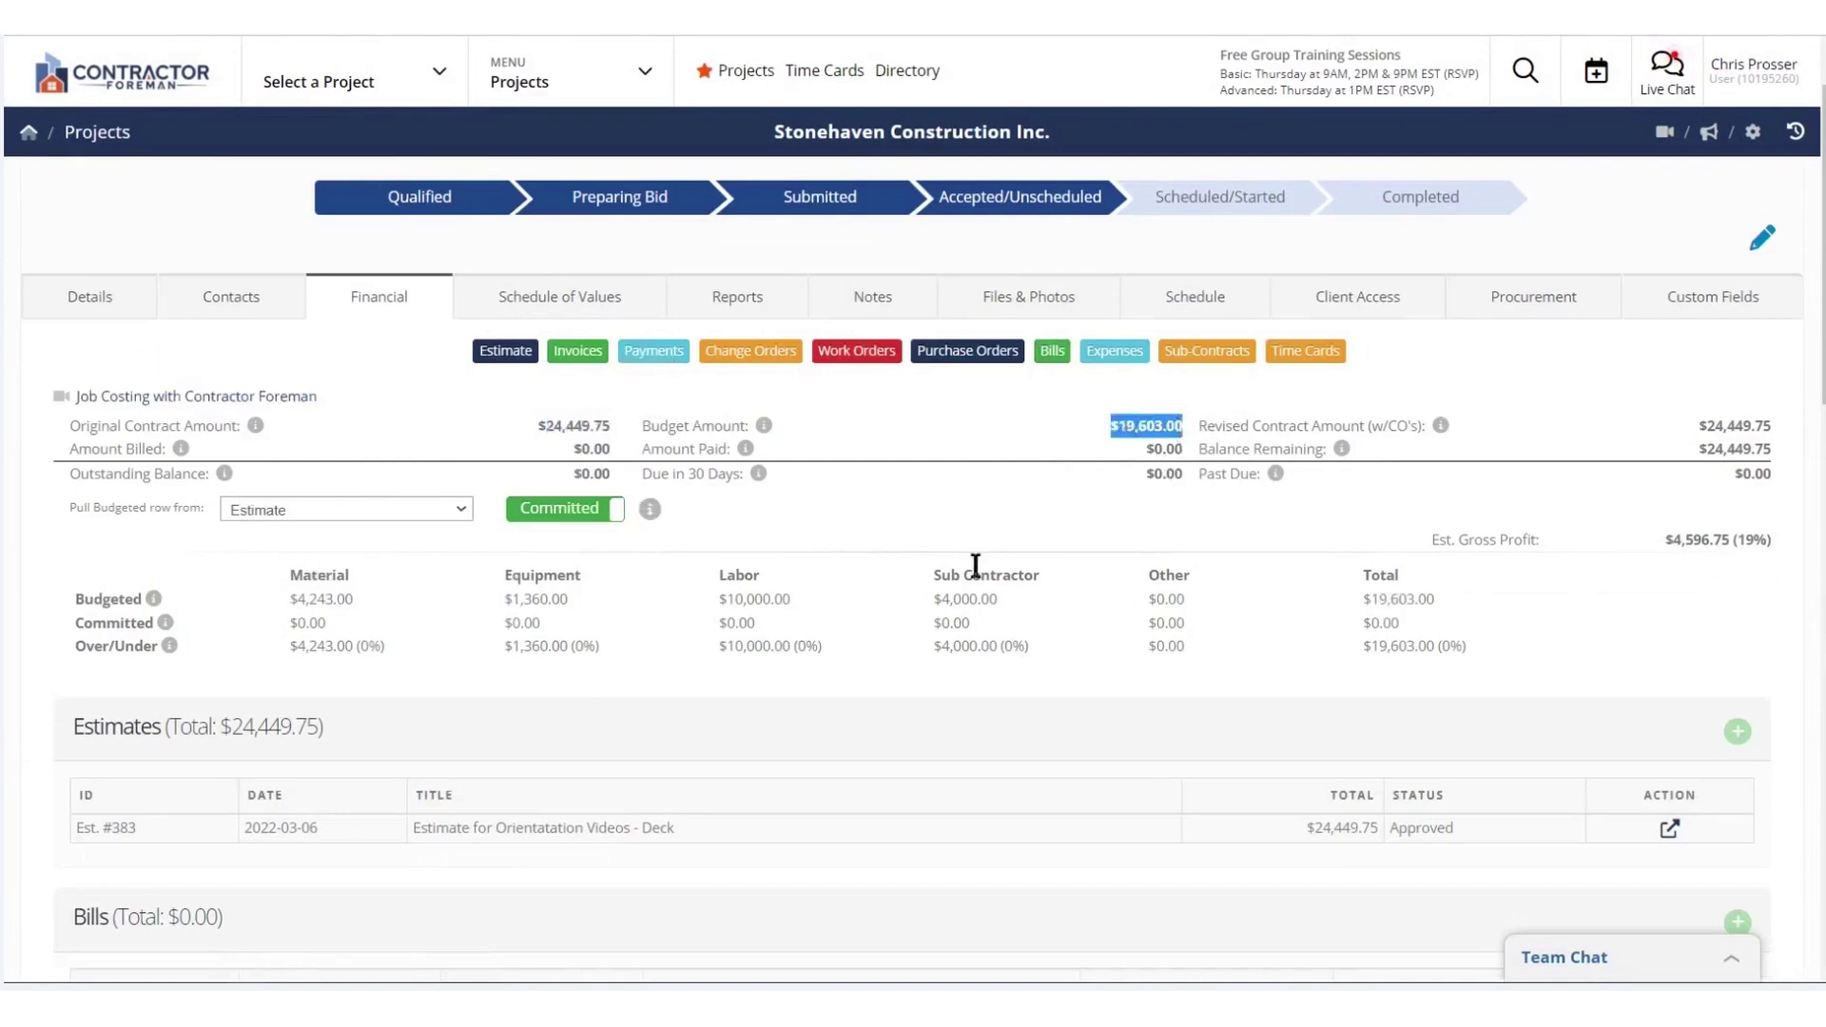
scroll(958, 667, "down", 2)
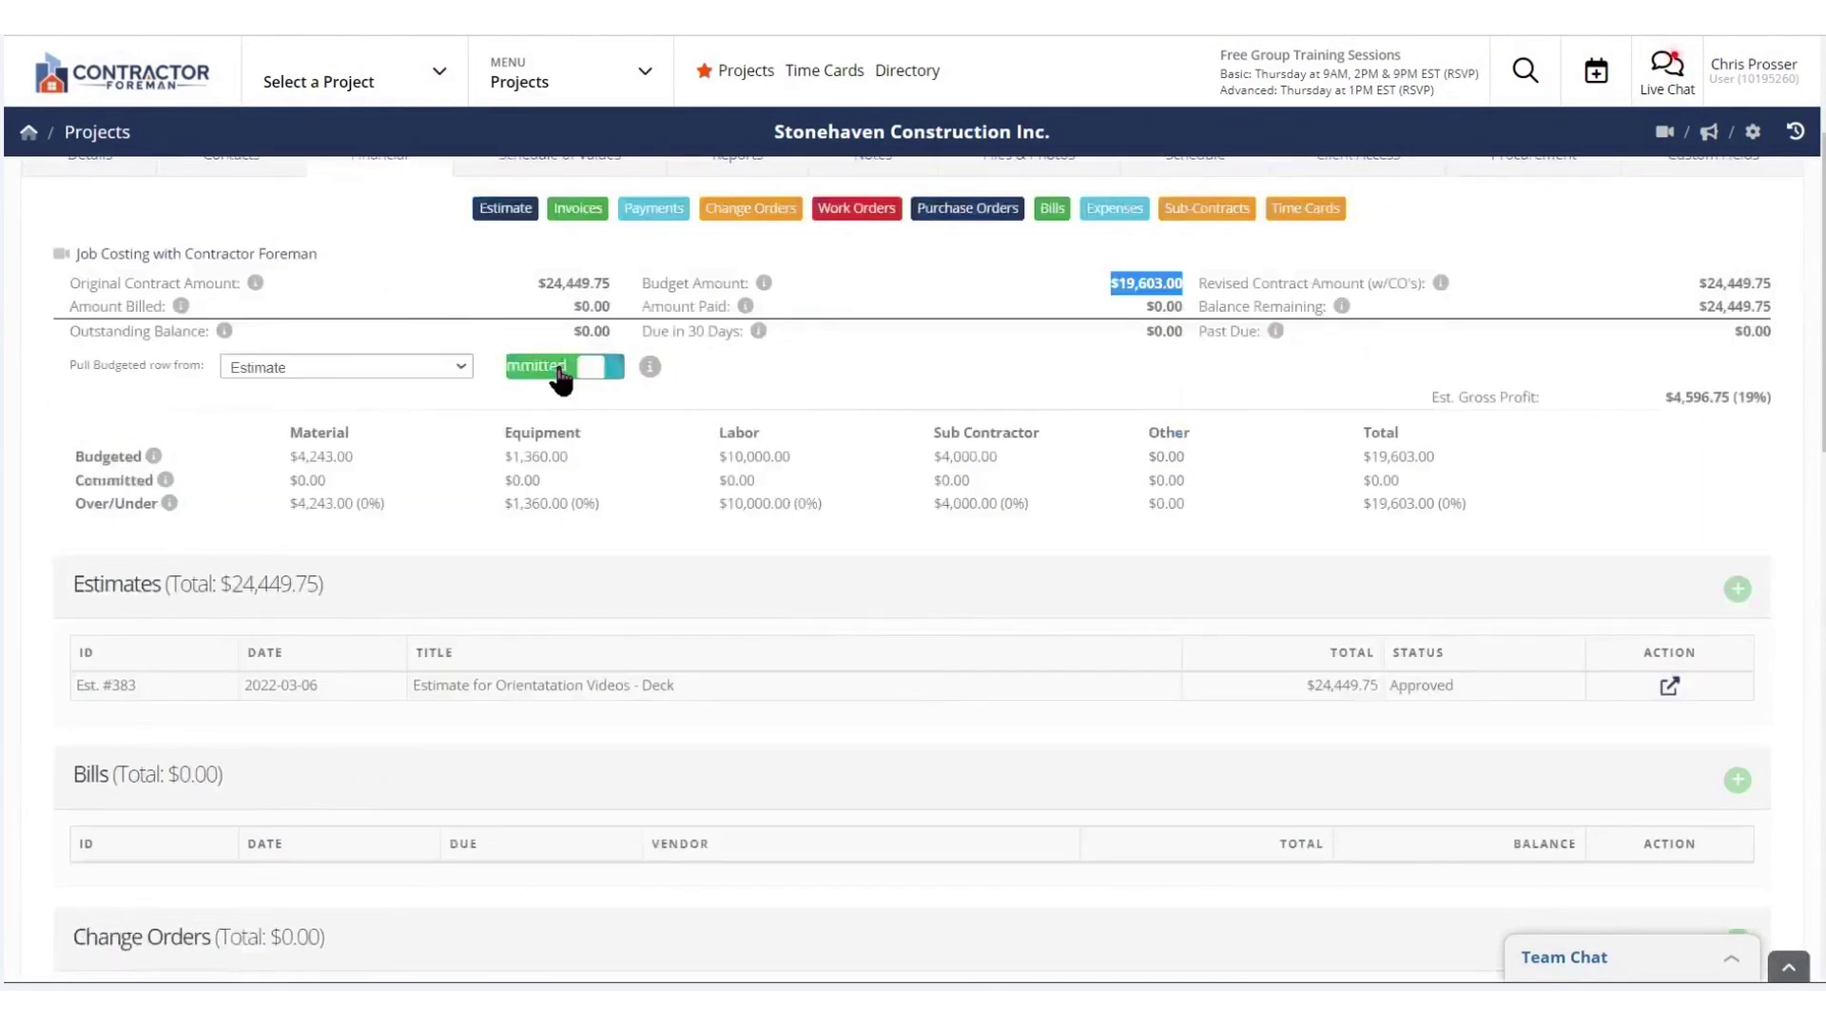
scroll(708, 493, "up", 2)
left_click(569, 74)
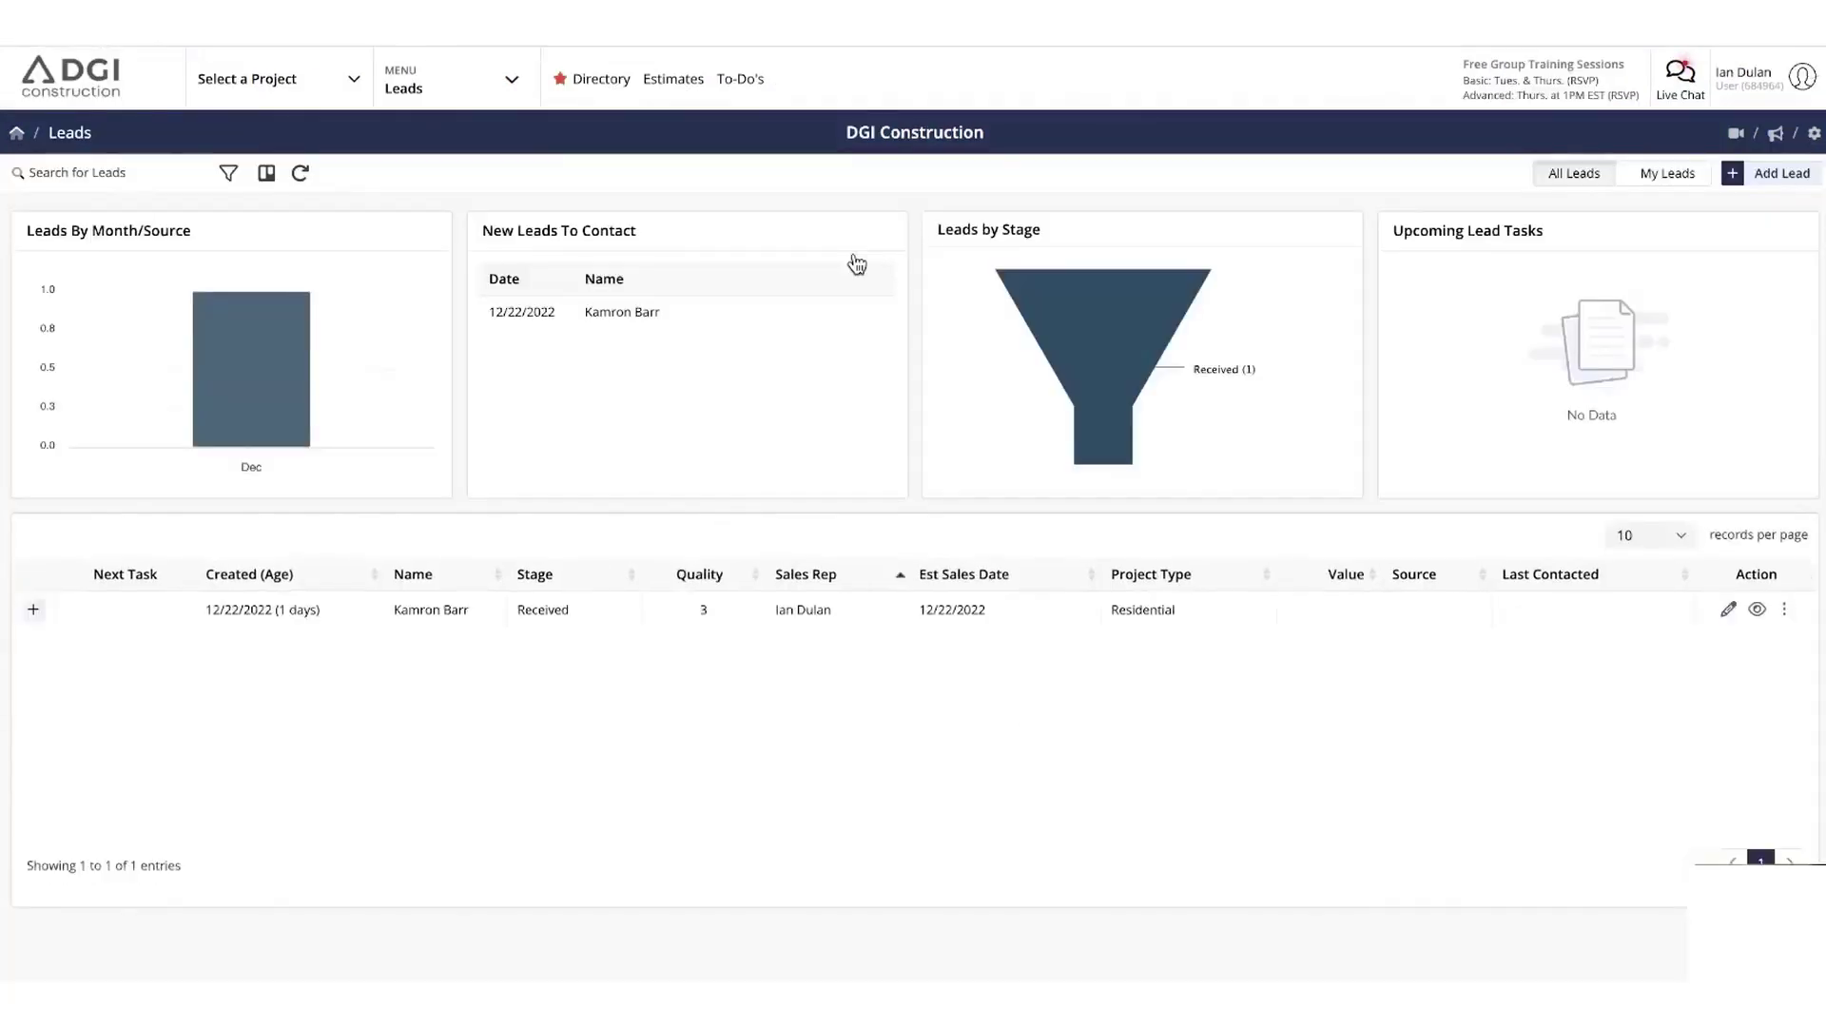
Start a new lead from Contractor Foreman's Leads module and begin entering its details
left_click(499, 83)
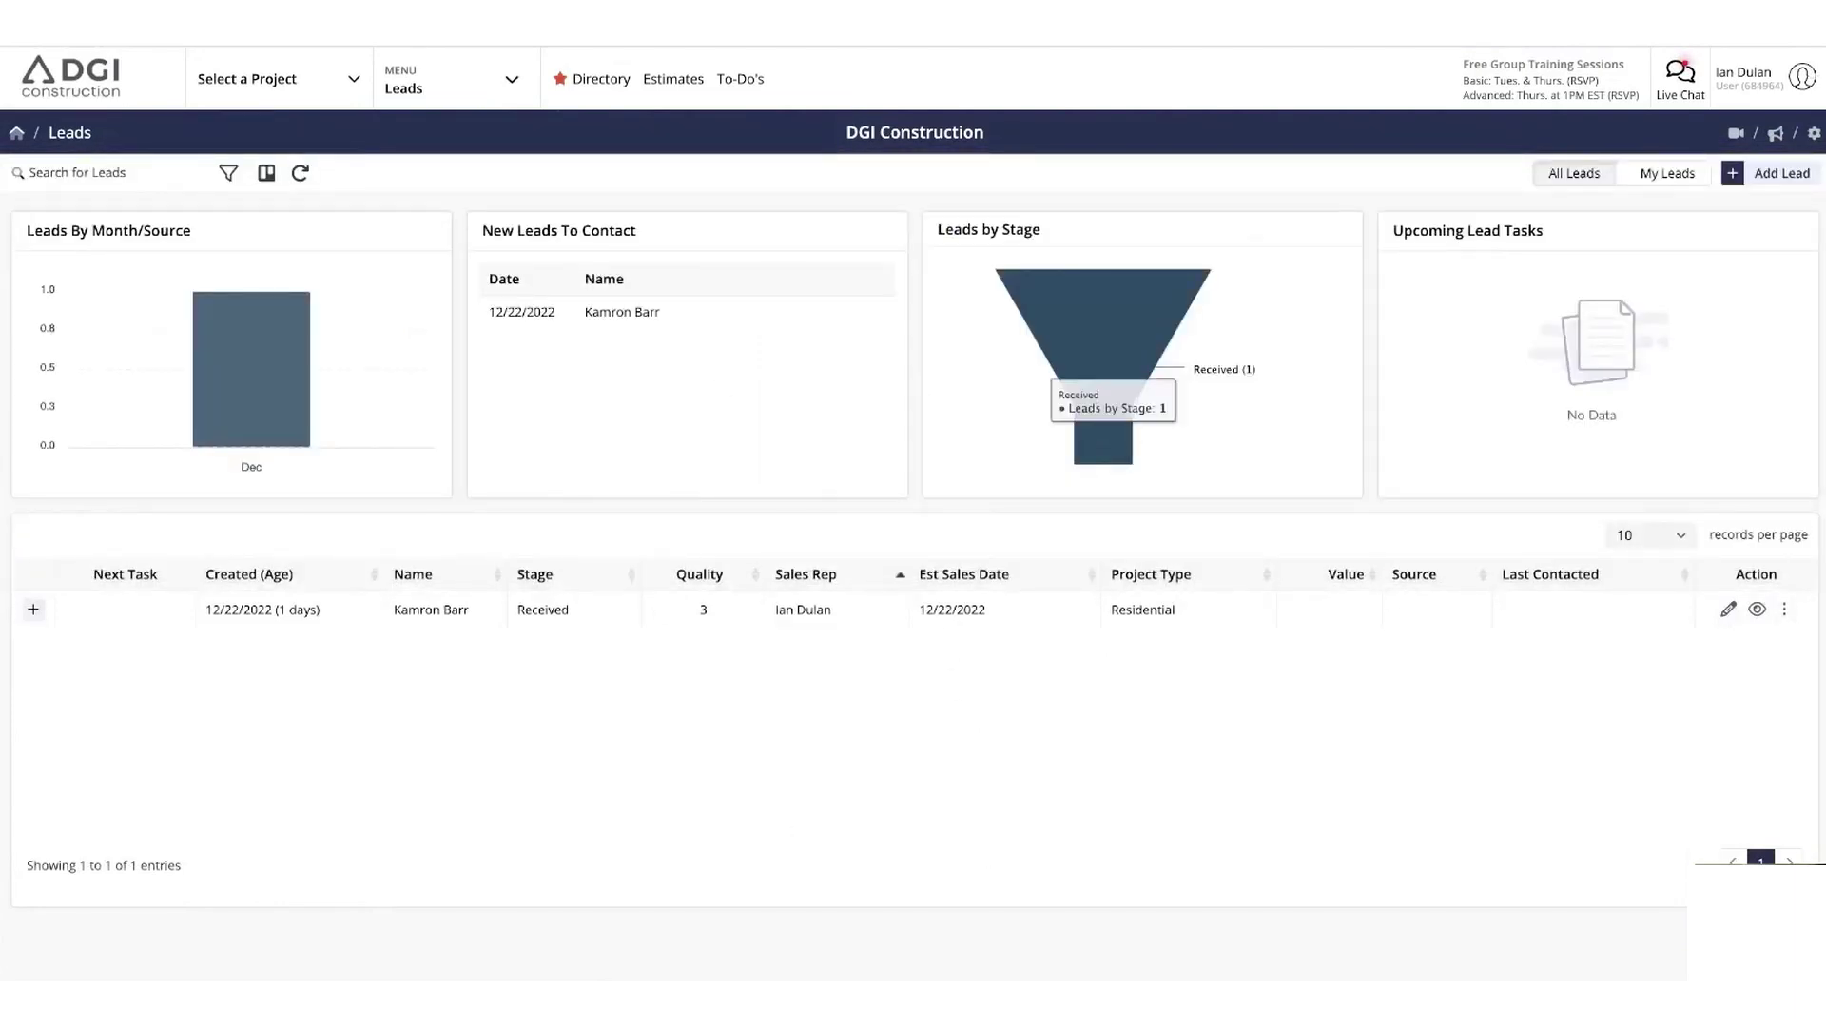
left_click(1767, 176)
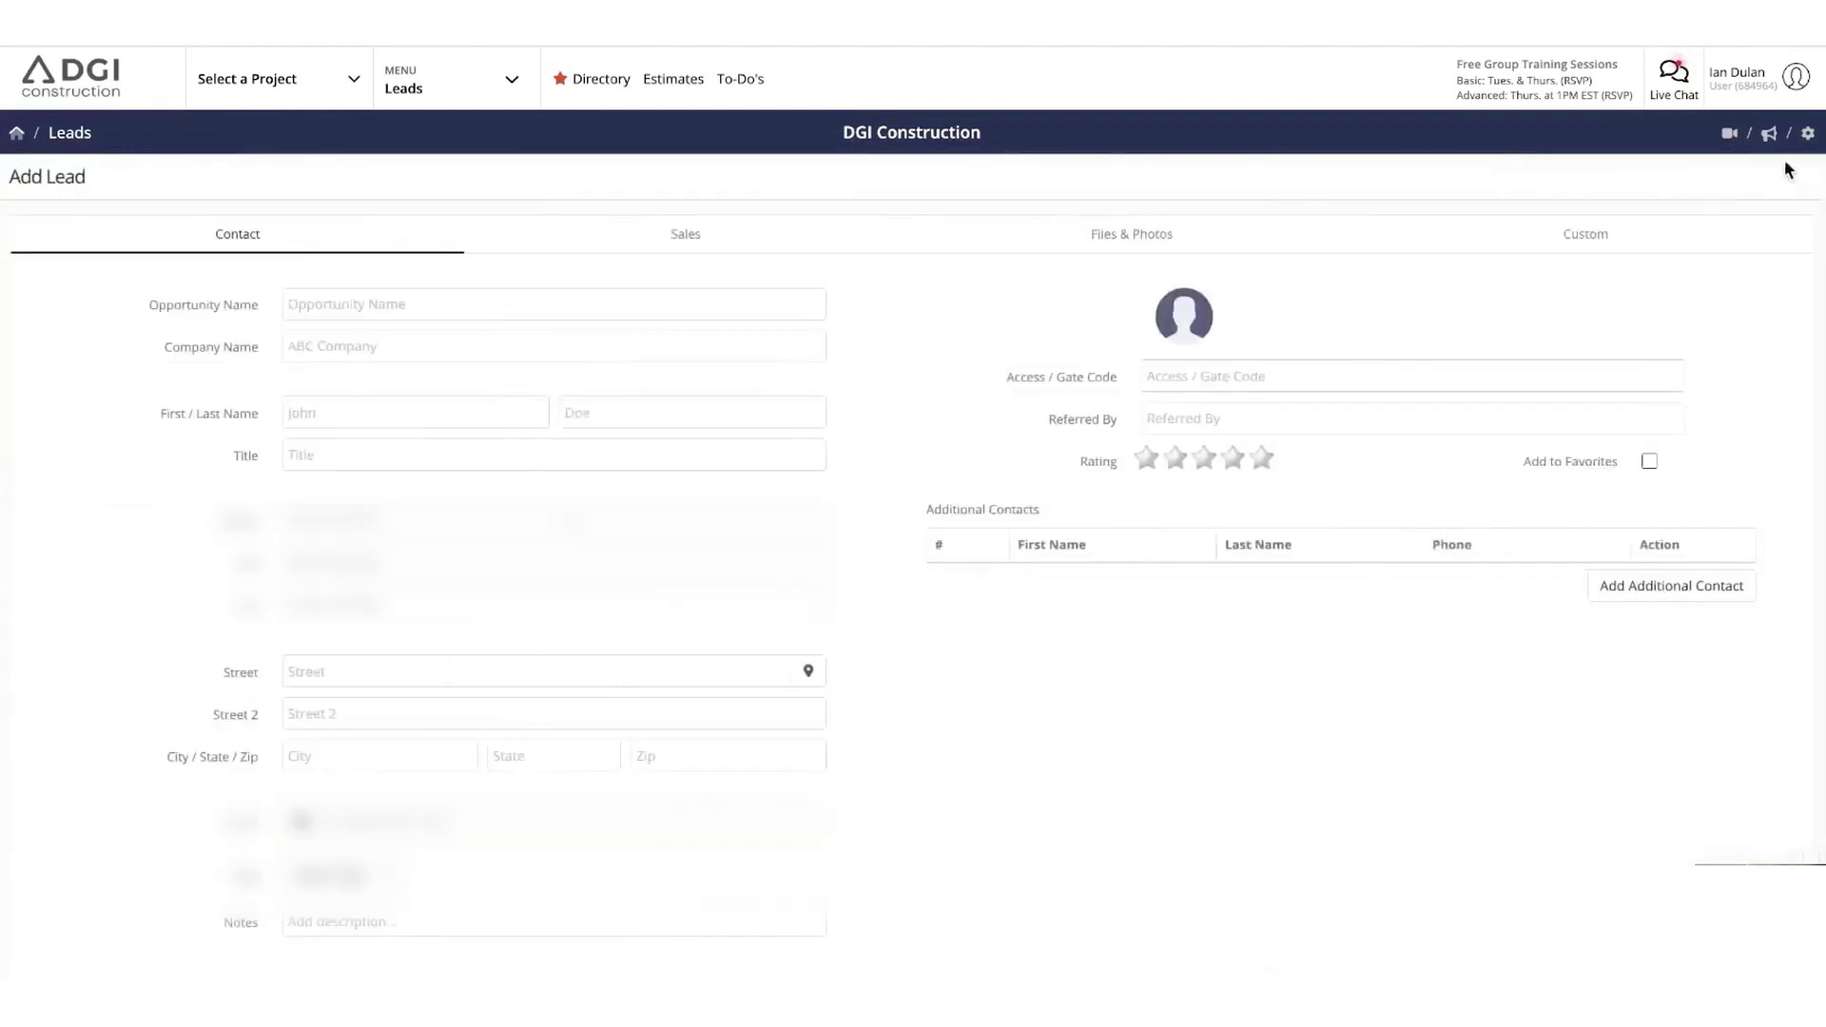
left_click(405, 316)
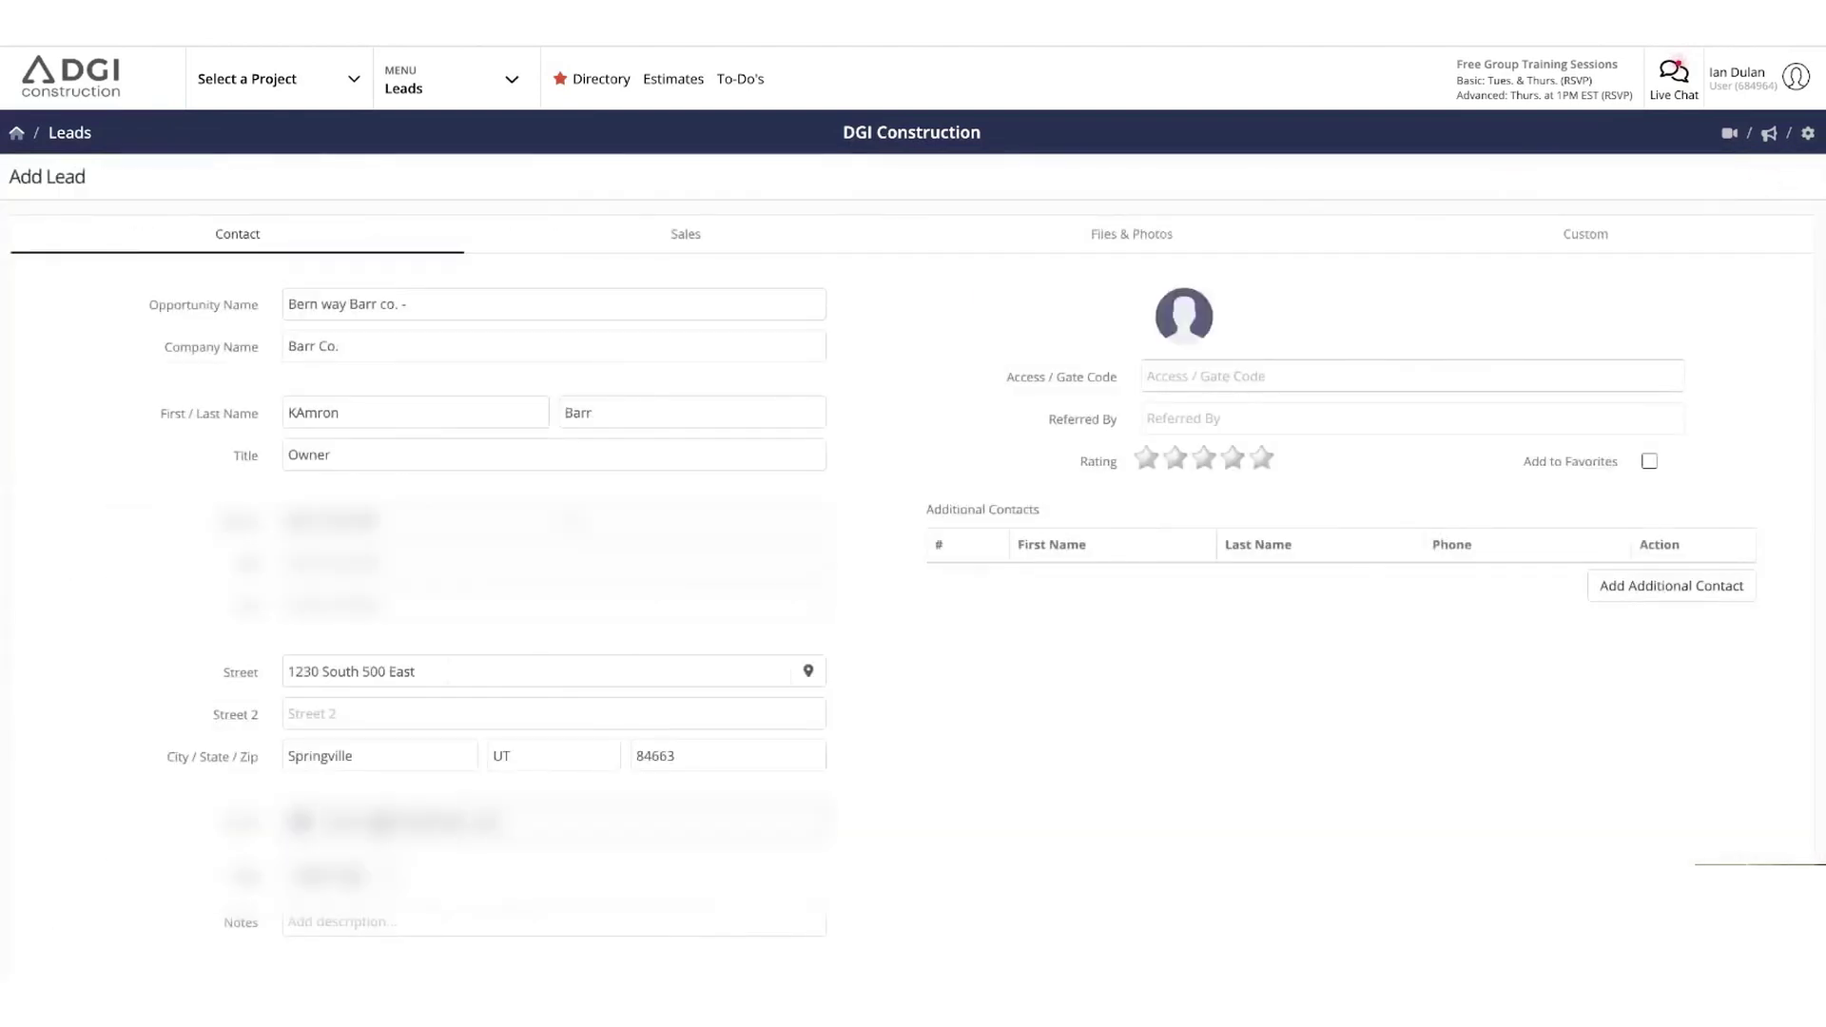
Open the new lead's Select Tags list and scroll through the available tags
left_click(342, 875)
scroll(380, 856, "down", 1)
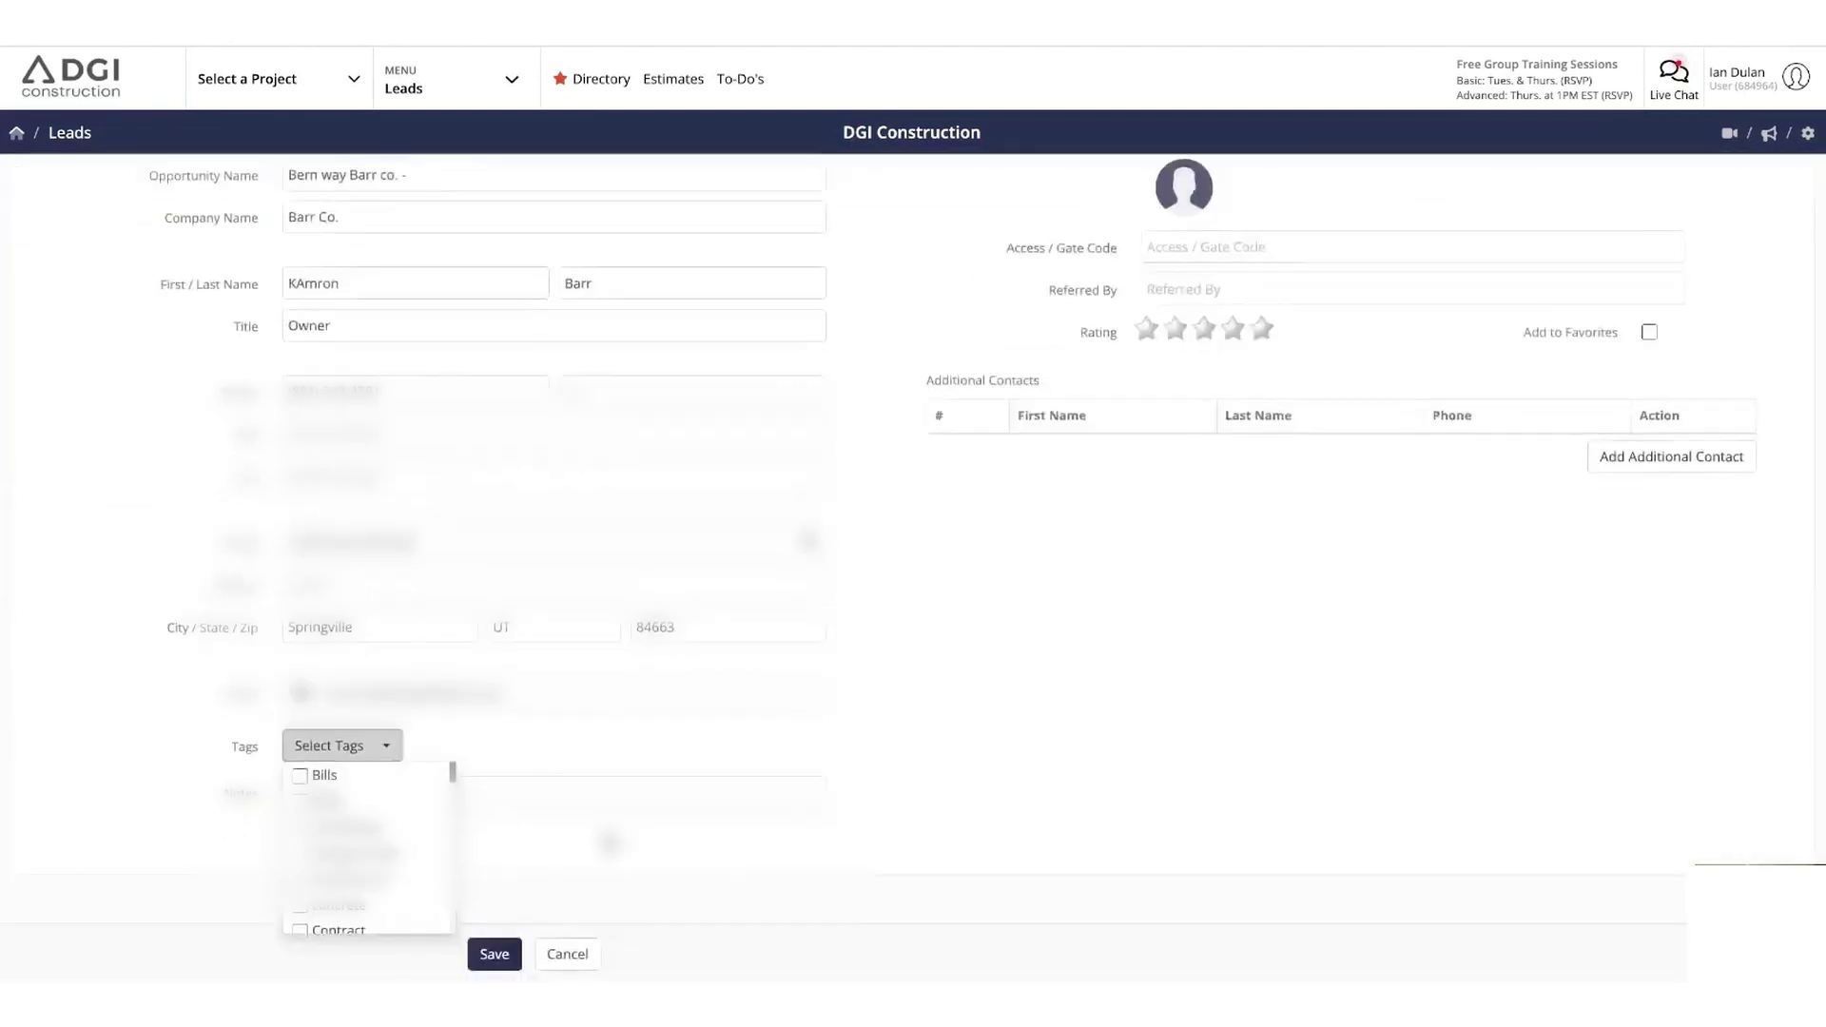
scroll(384, 854, "down", 2)
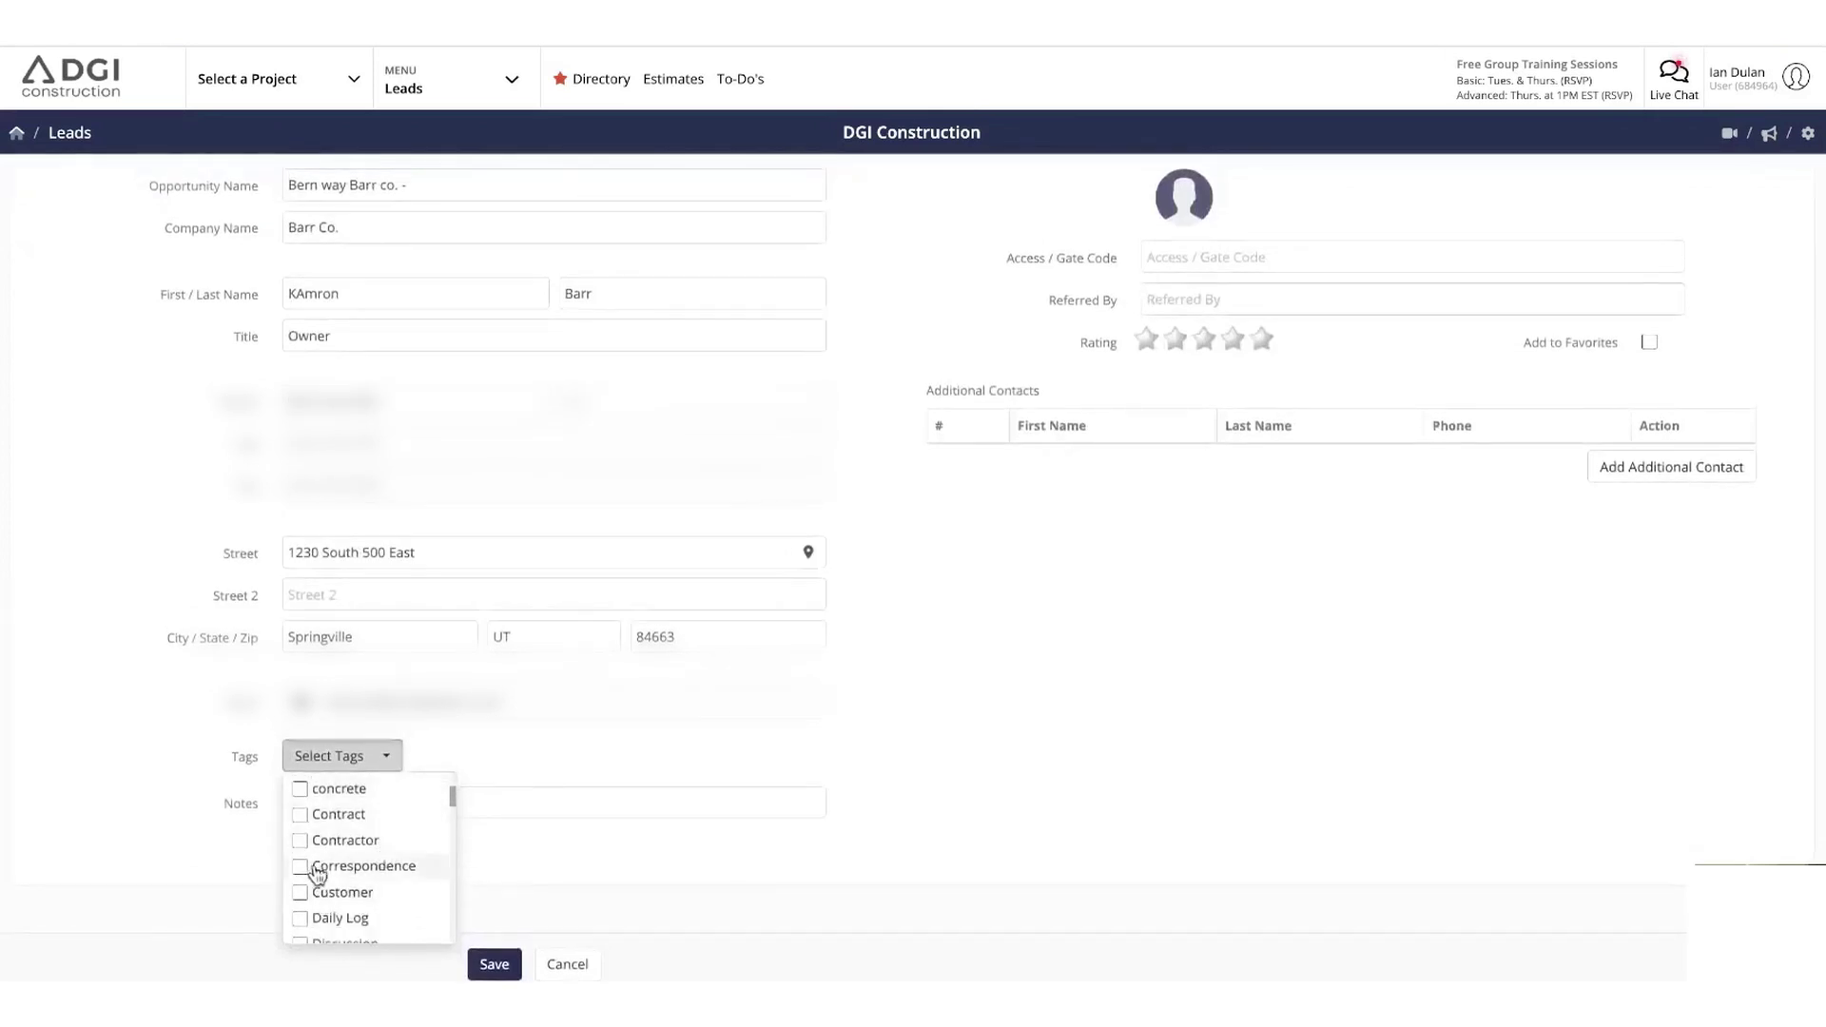
scroll(306, 872, "down", 3)
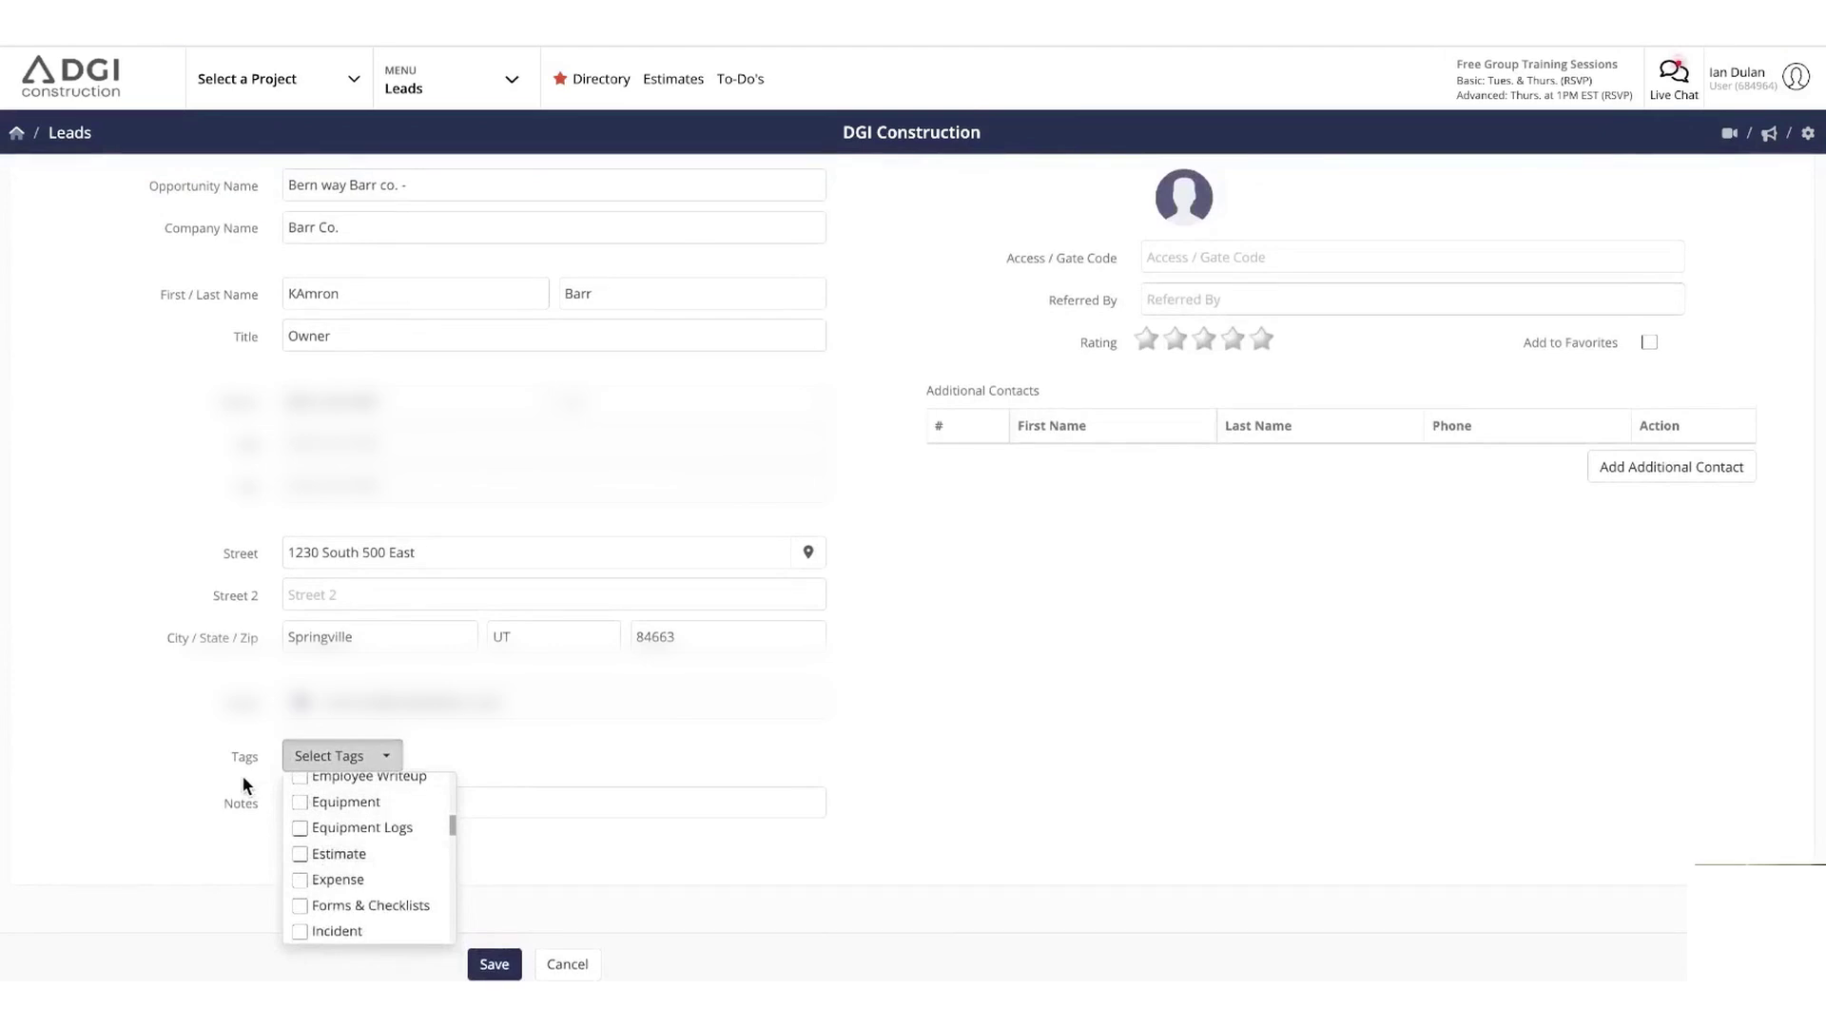
scroll(322, 856, "down", 3)
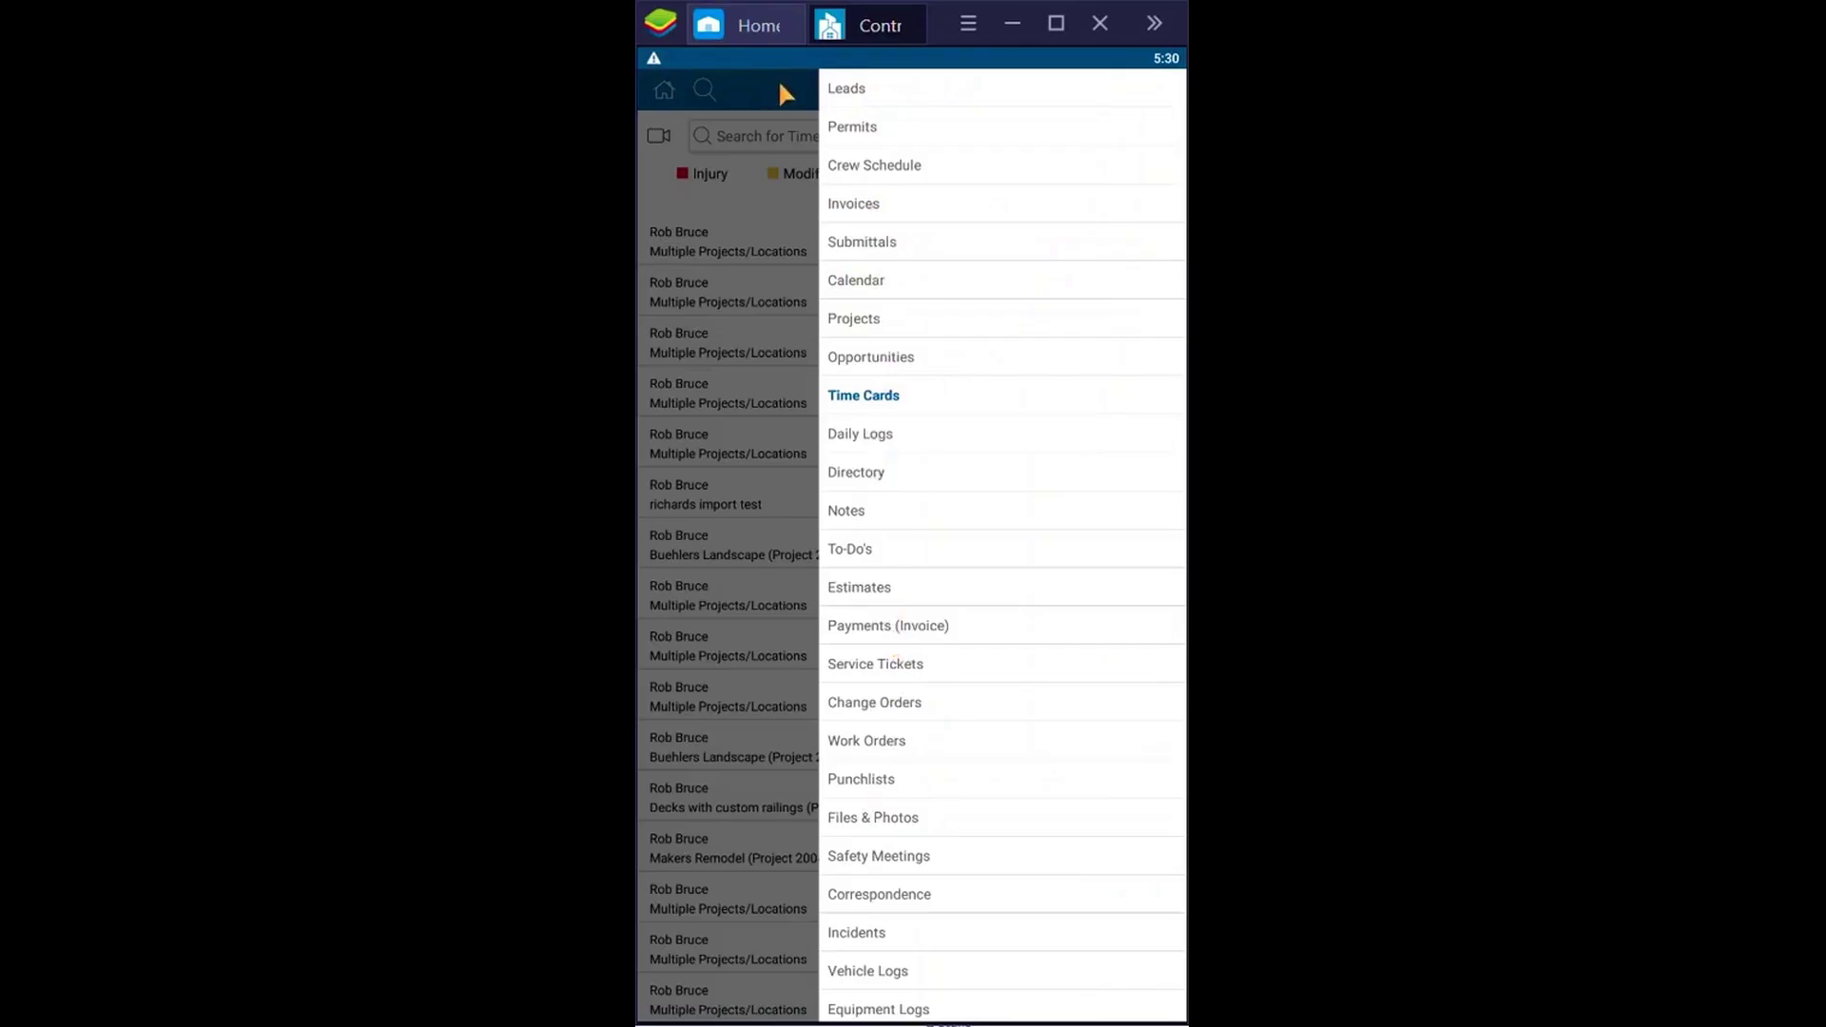
Start a new employee time card from the Time Cards list
left_click(778, 78)
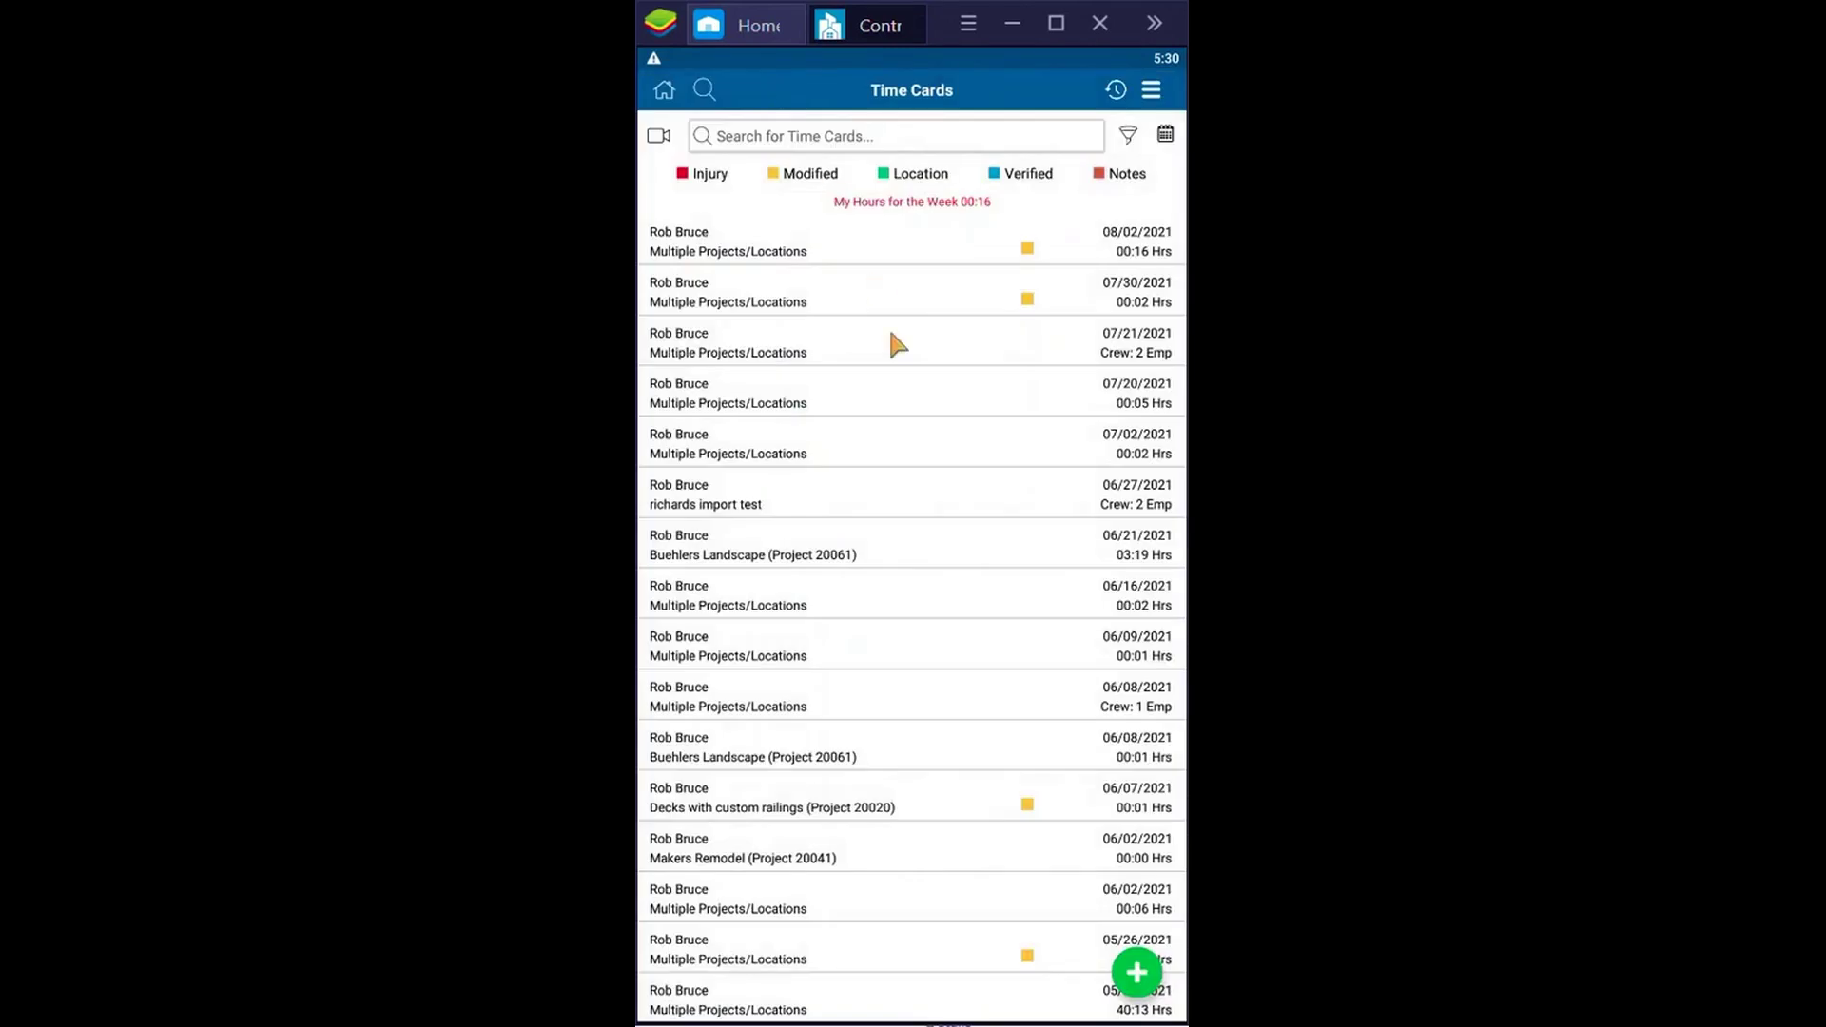
left_click(1137, 972)
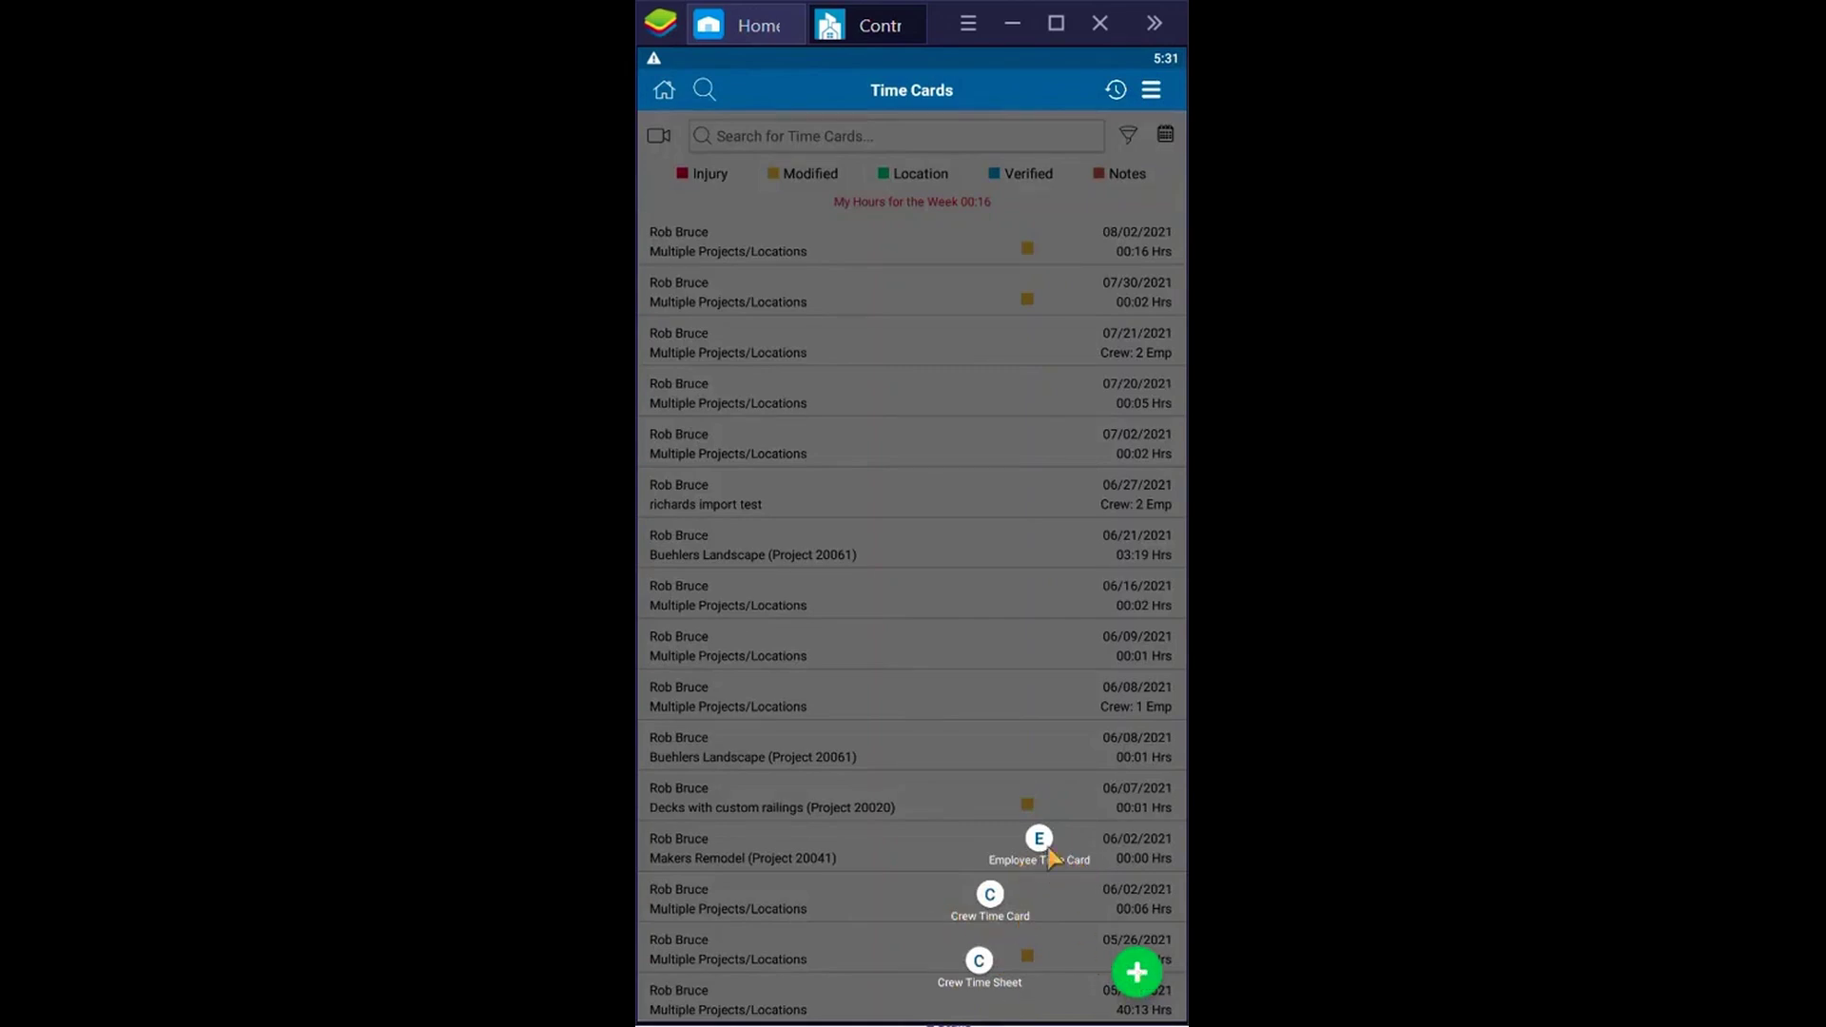
left_click(1044, 845)
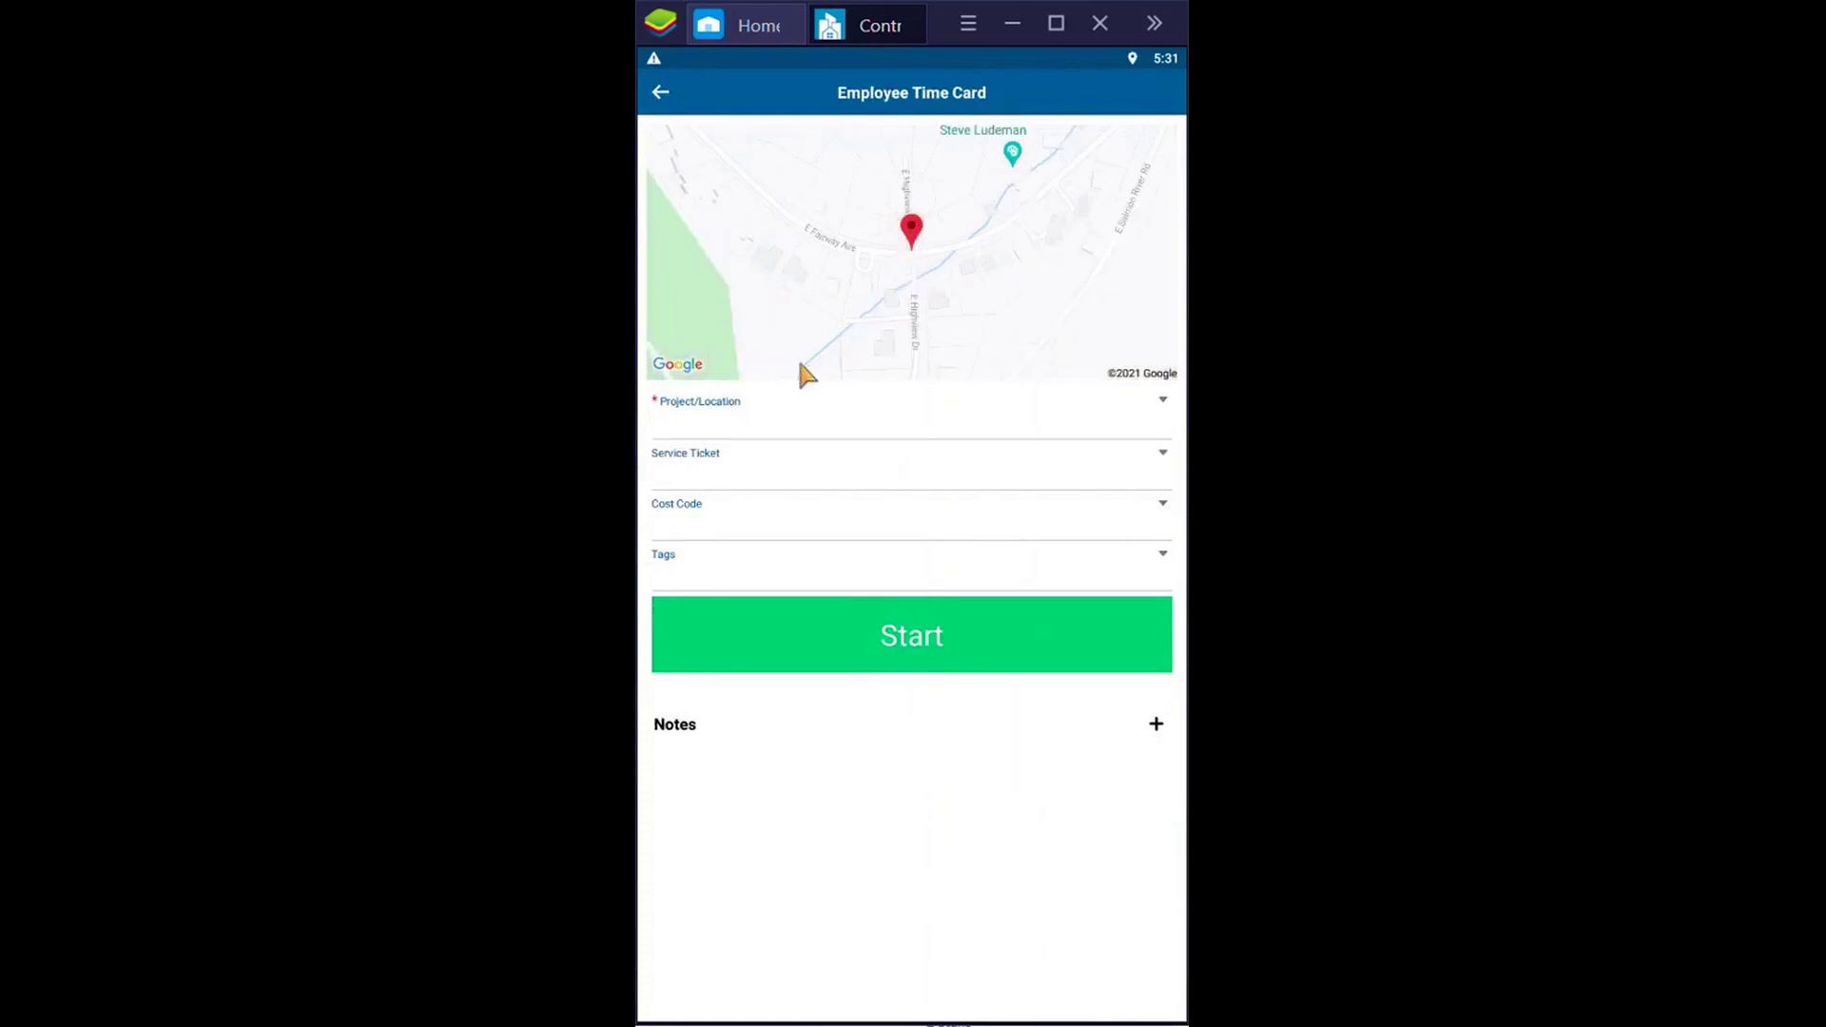
Assign the time card to Tenant Improvement and Roof Repairs with cost code 02210 - Demolition
left_click(849, 430)
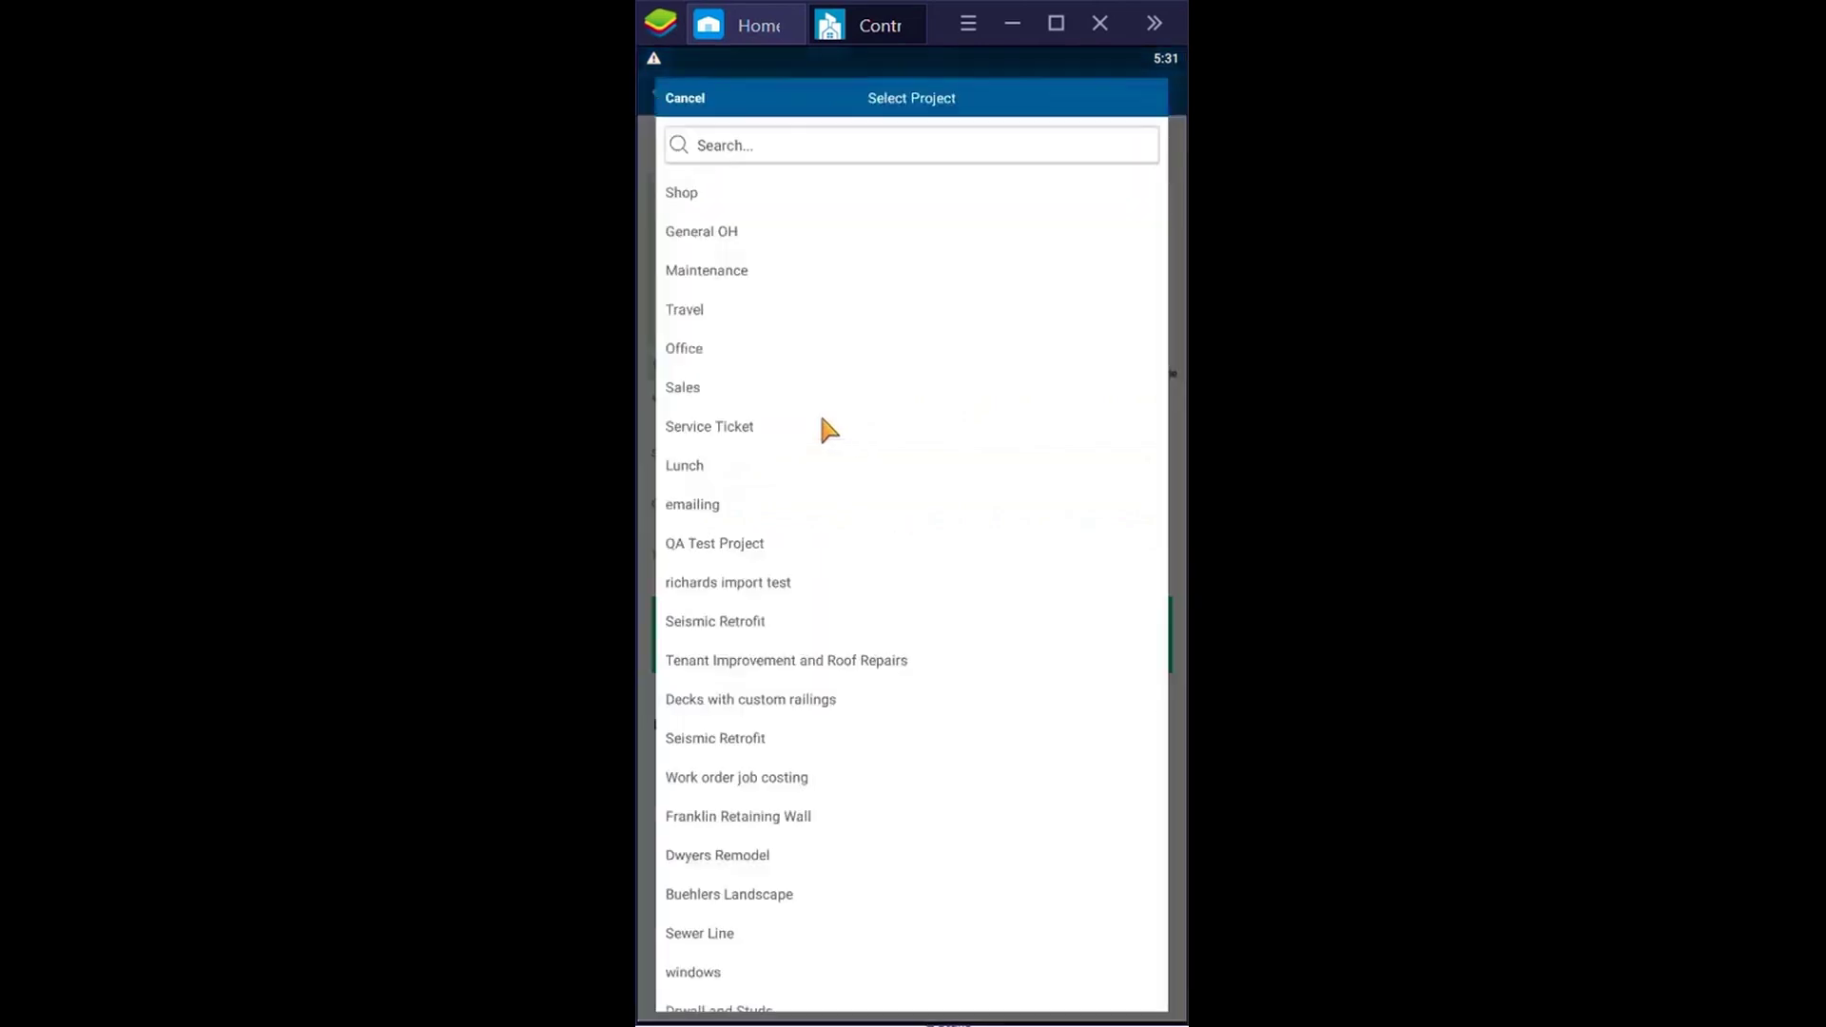
left_click(760, 661)
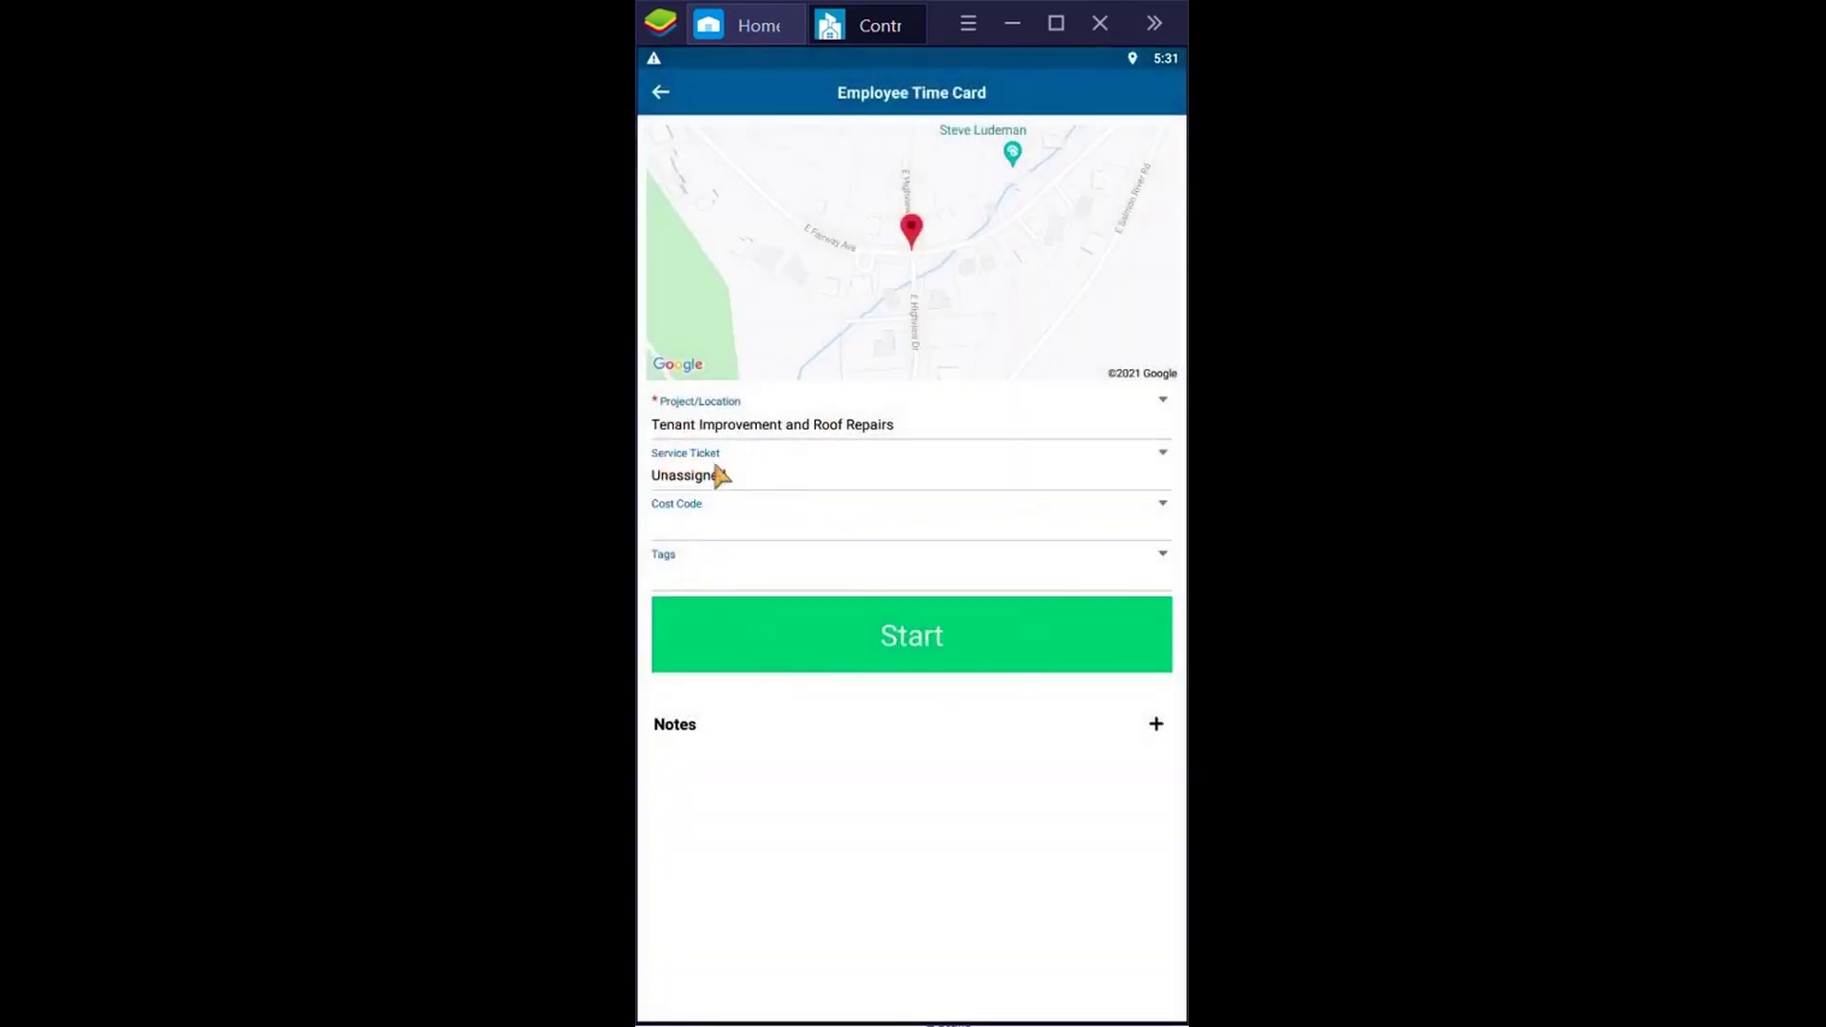
left_click(864, 520)
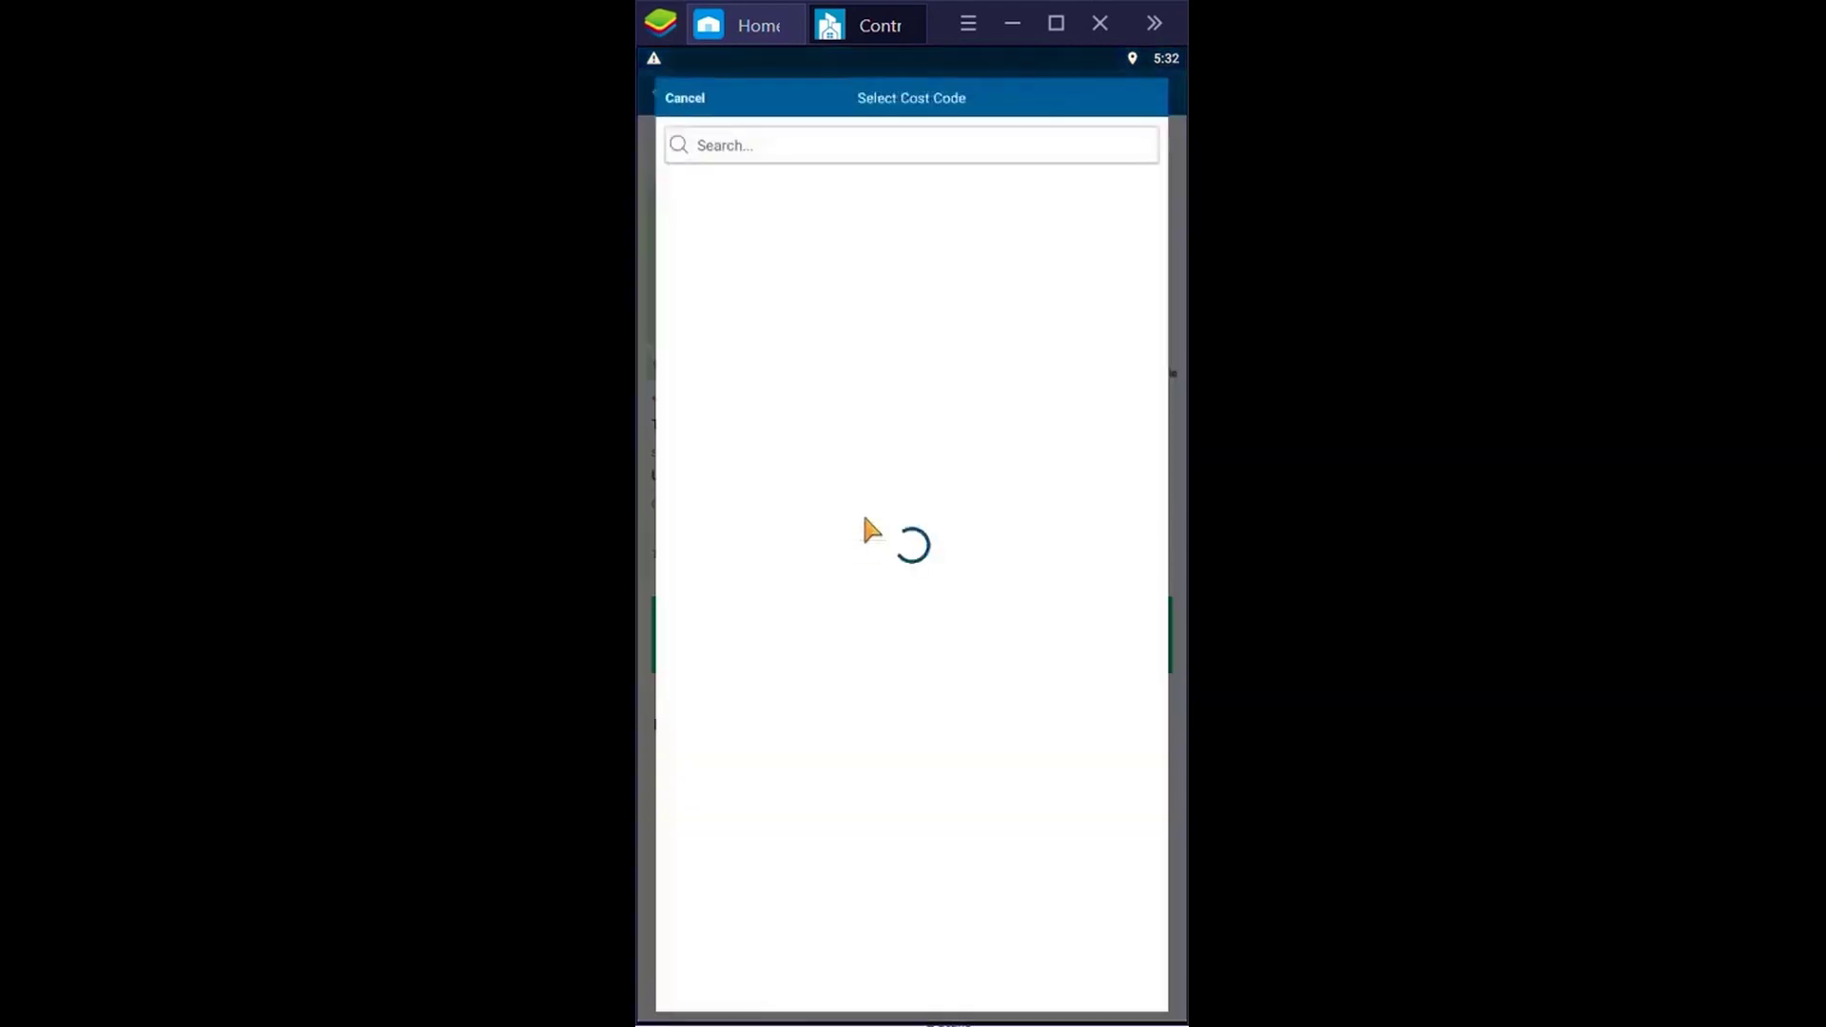
left_click(797, 511)
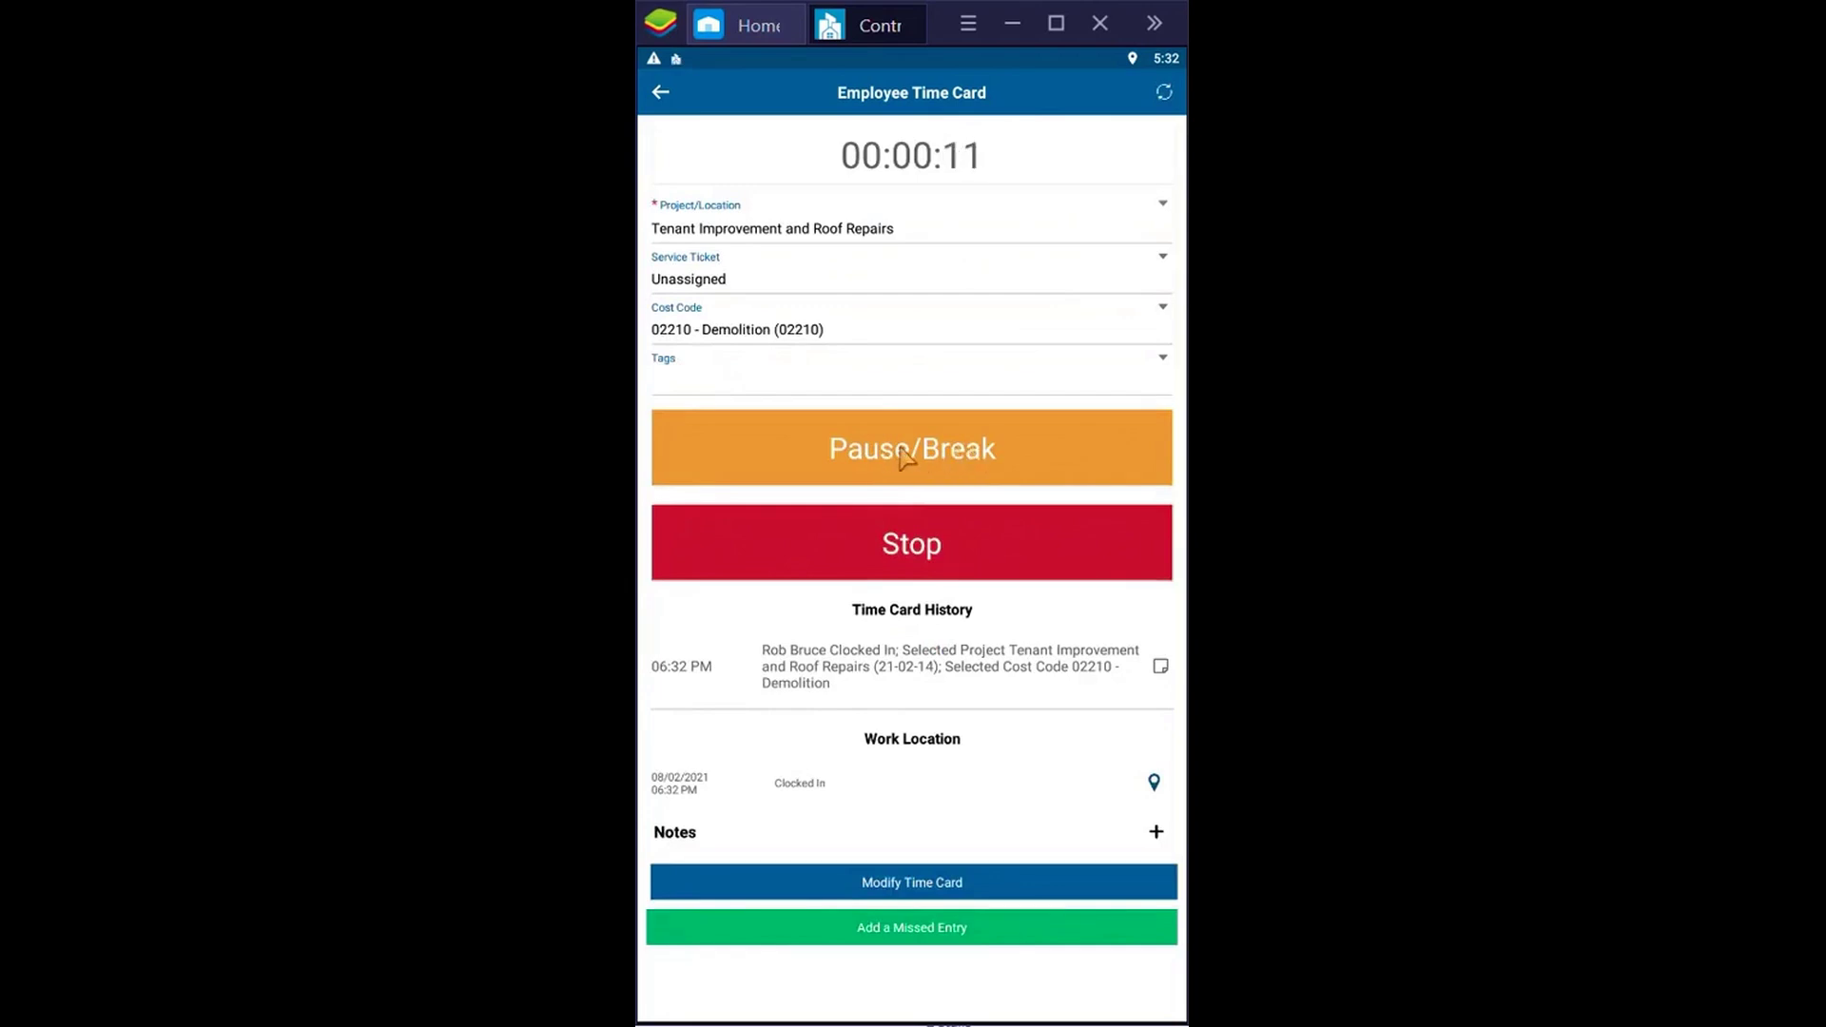
Log a break and resume on the time card, then bring up its project selection
left_click(902, 452)
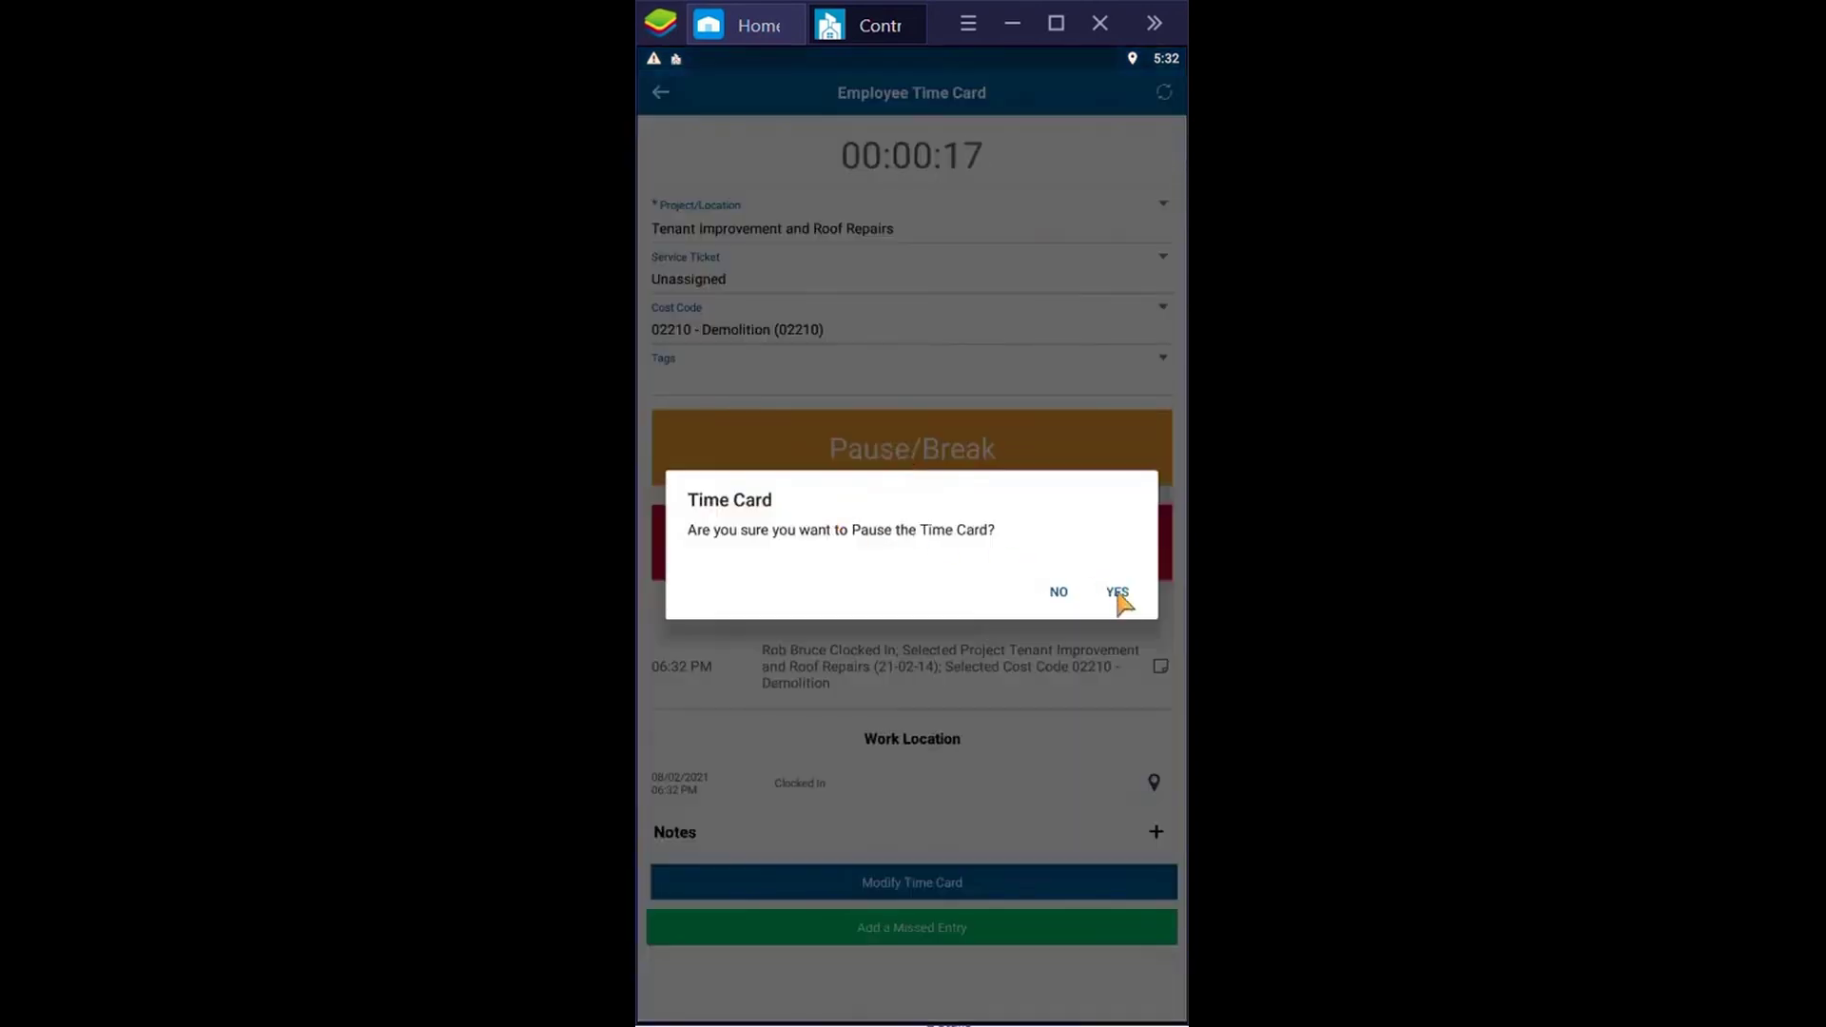
left_click(1113, 592)
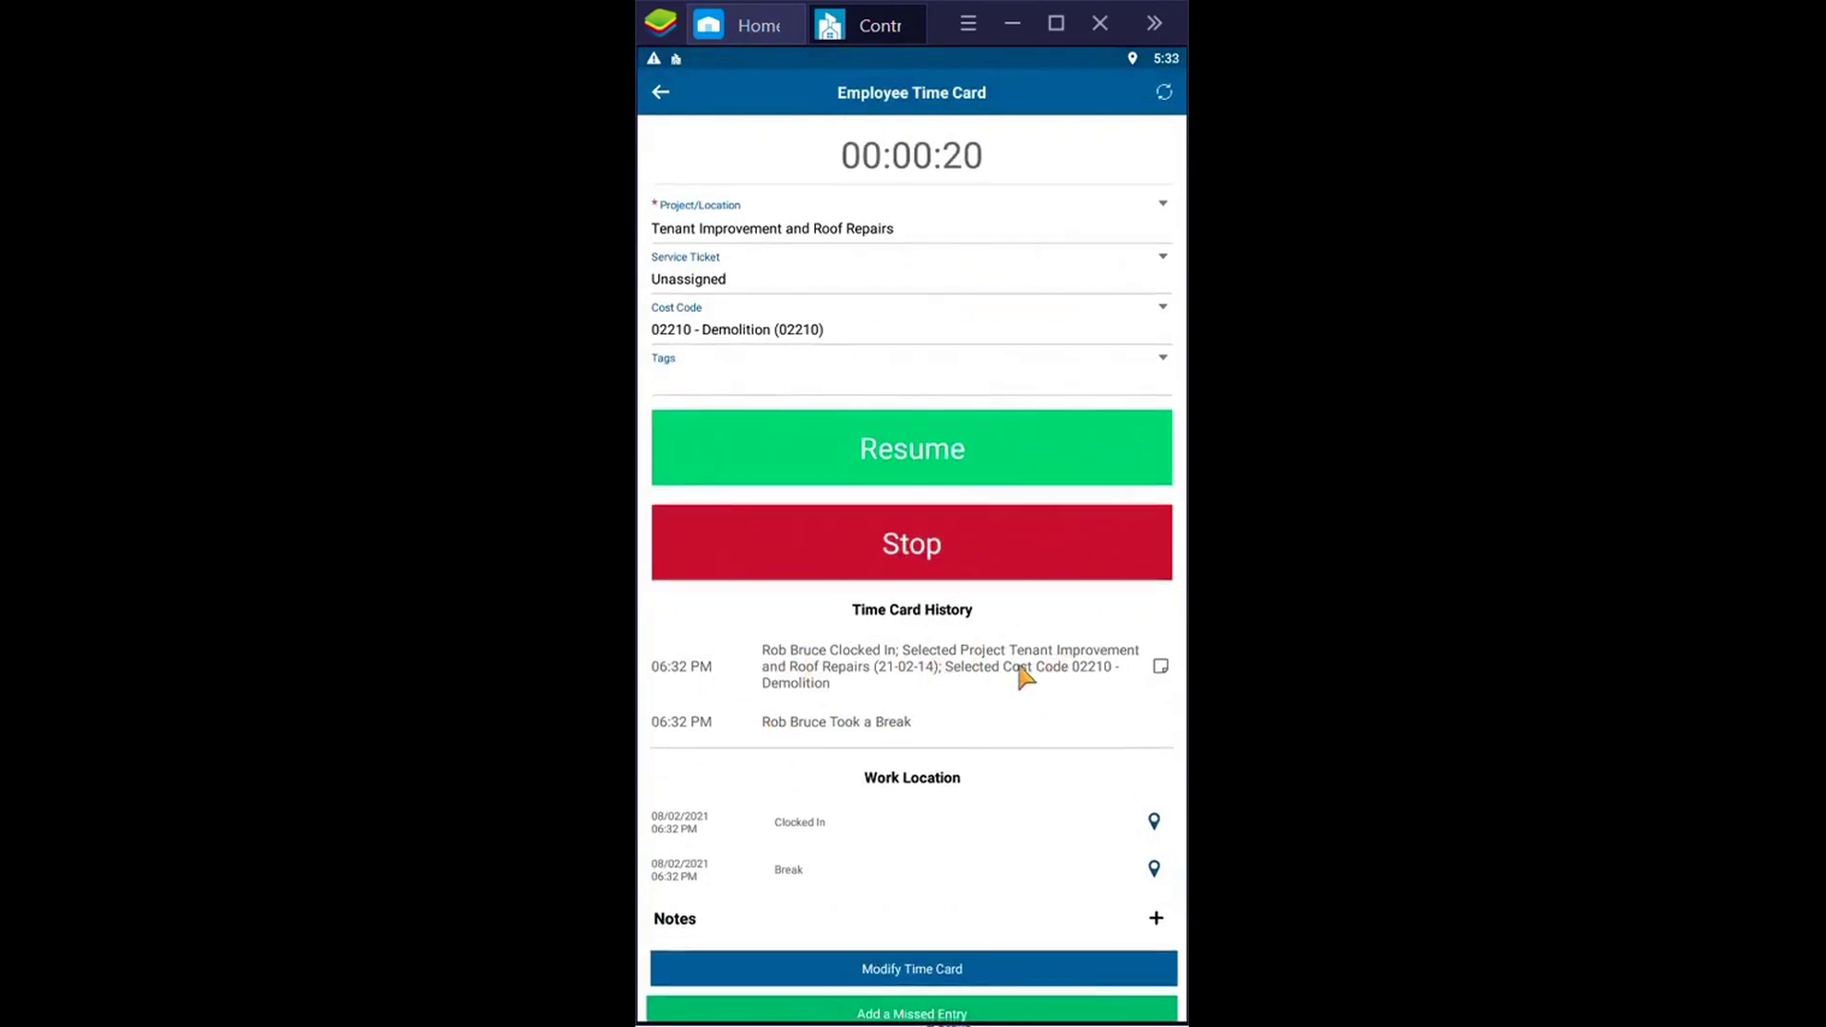
left_click(913, 464)
left_click(1115, 589)
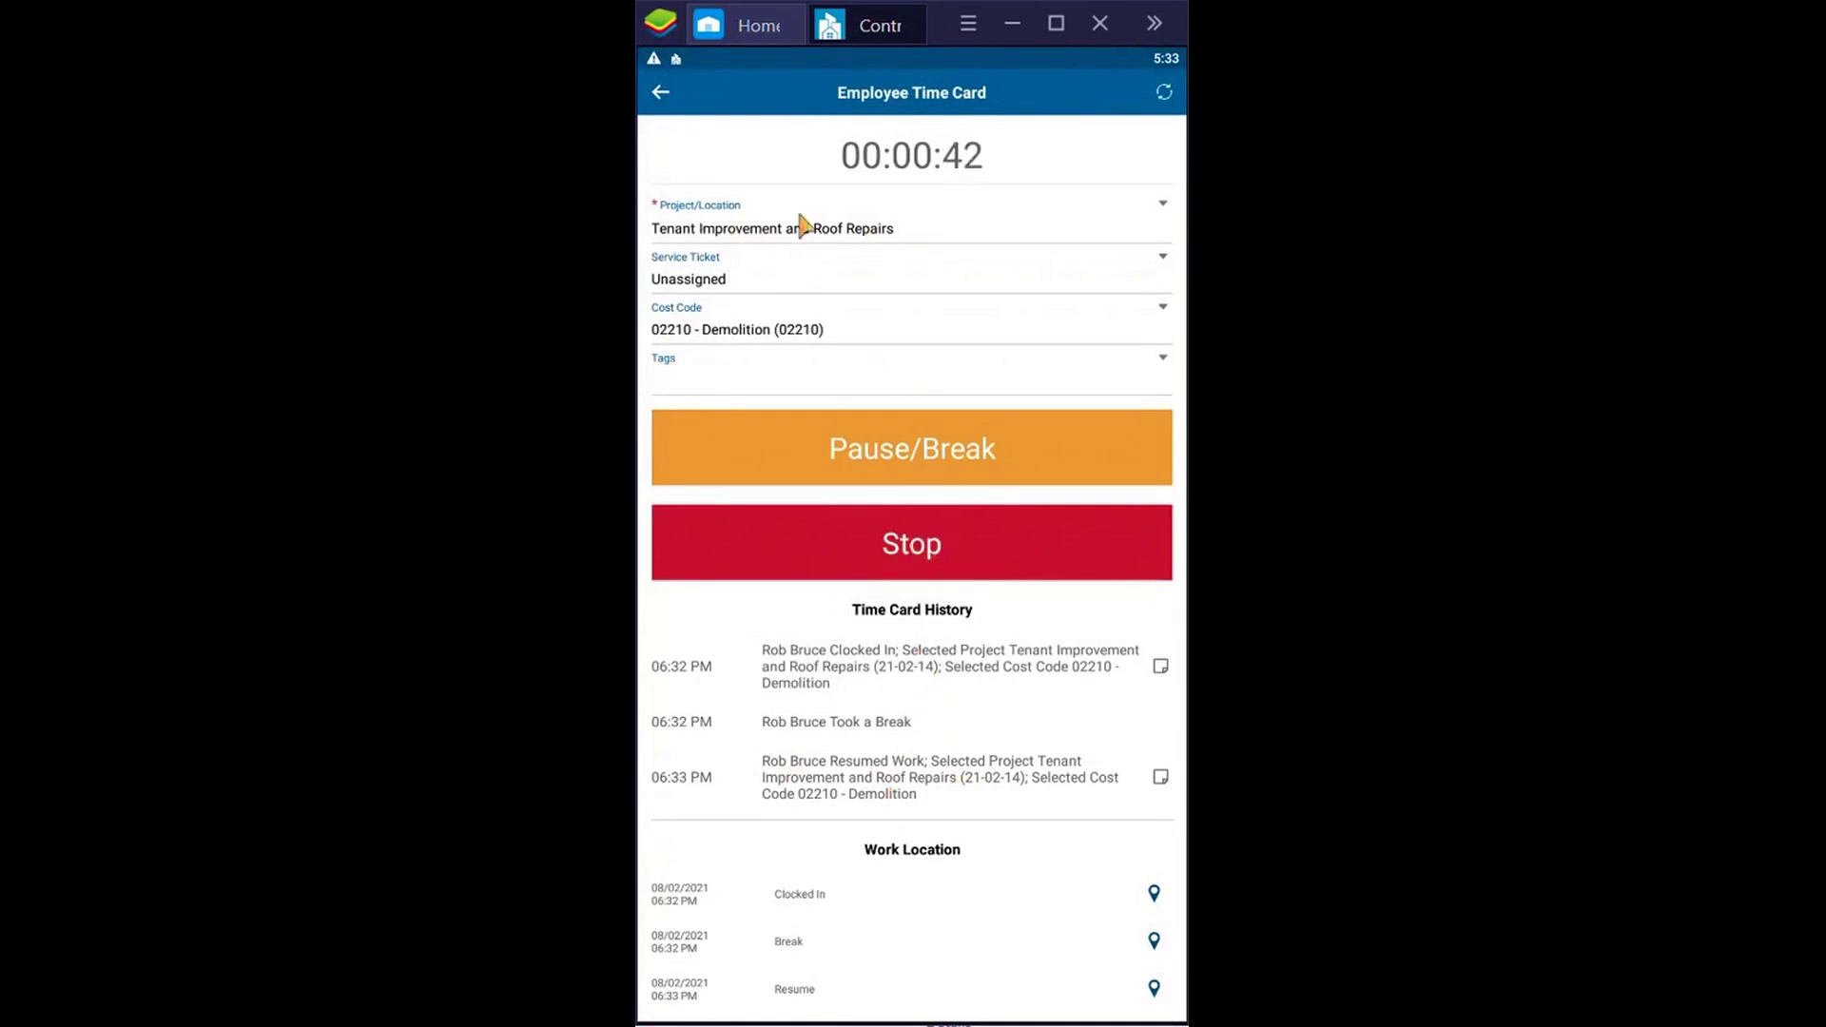
left_click(902, 228)
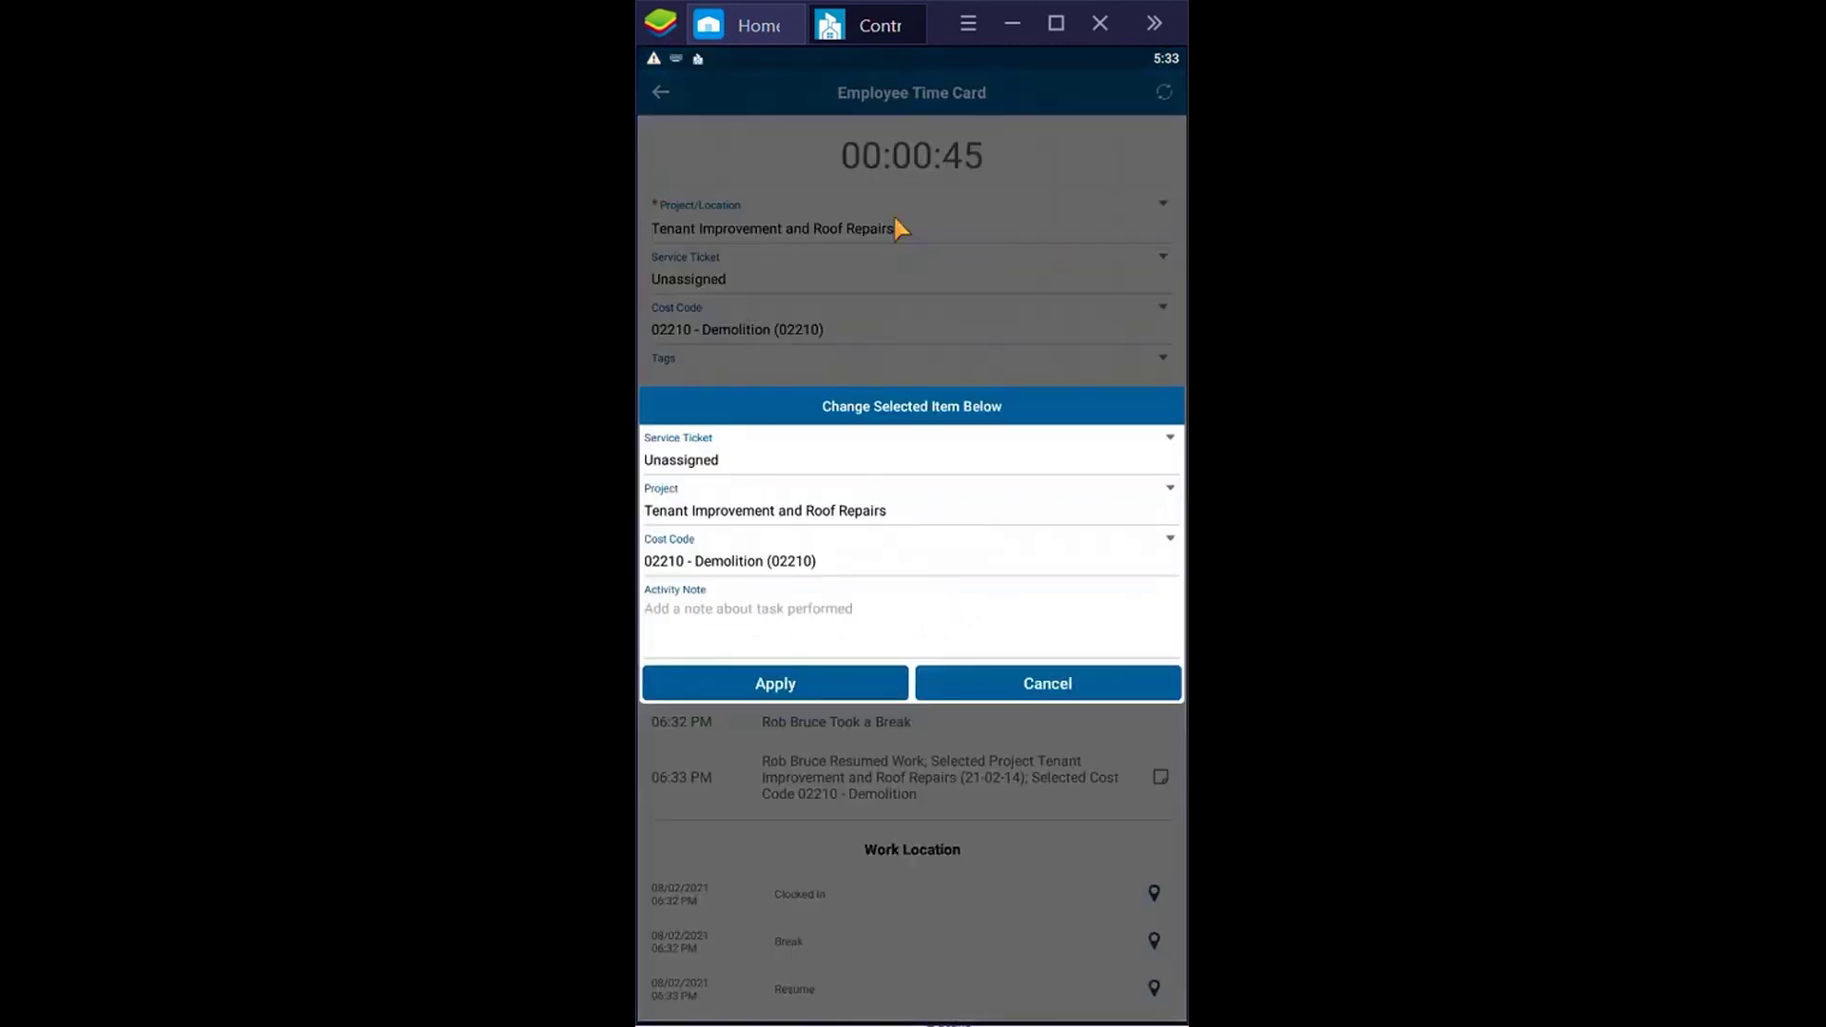
left_click(727, 515)
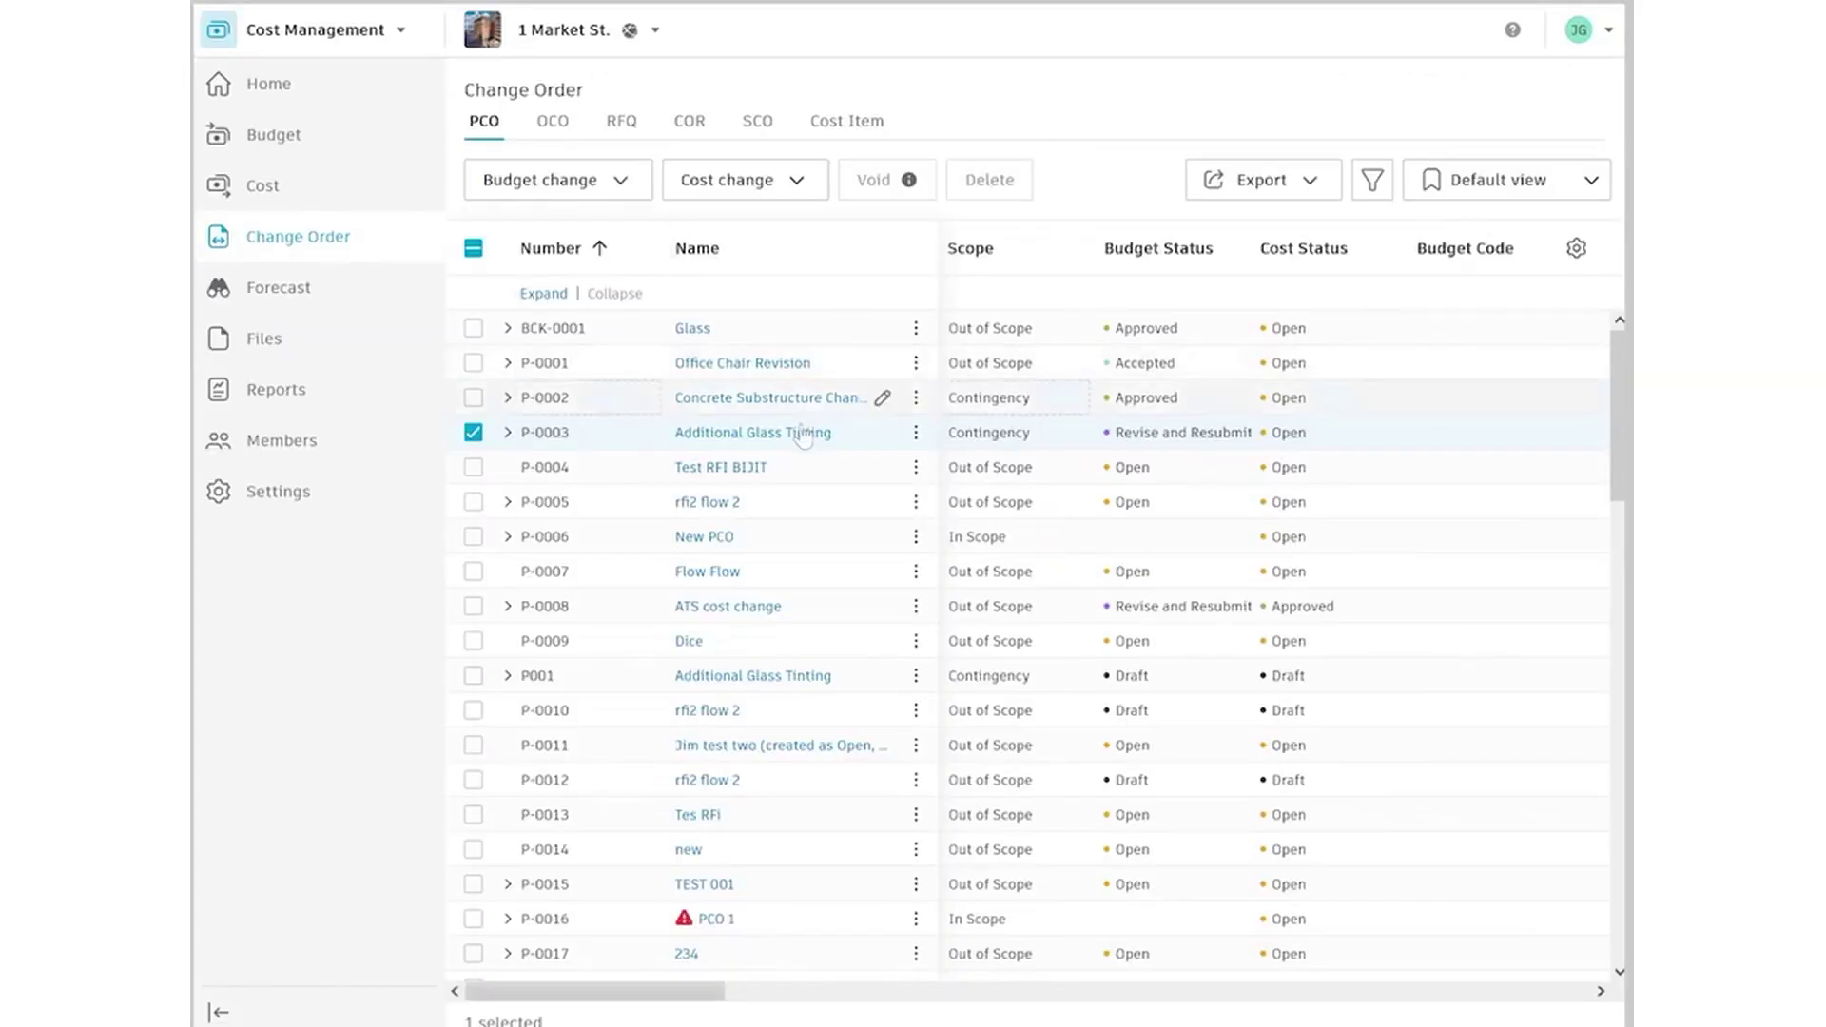
Open the Additional Glass Tinting change order and follow its link to RFI #694 Glass Tinting
left_click(804, 436)
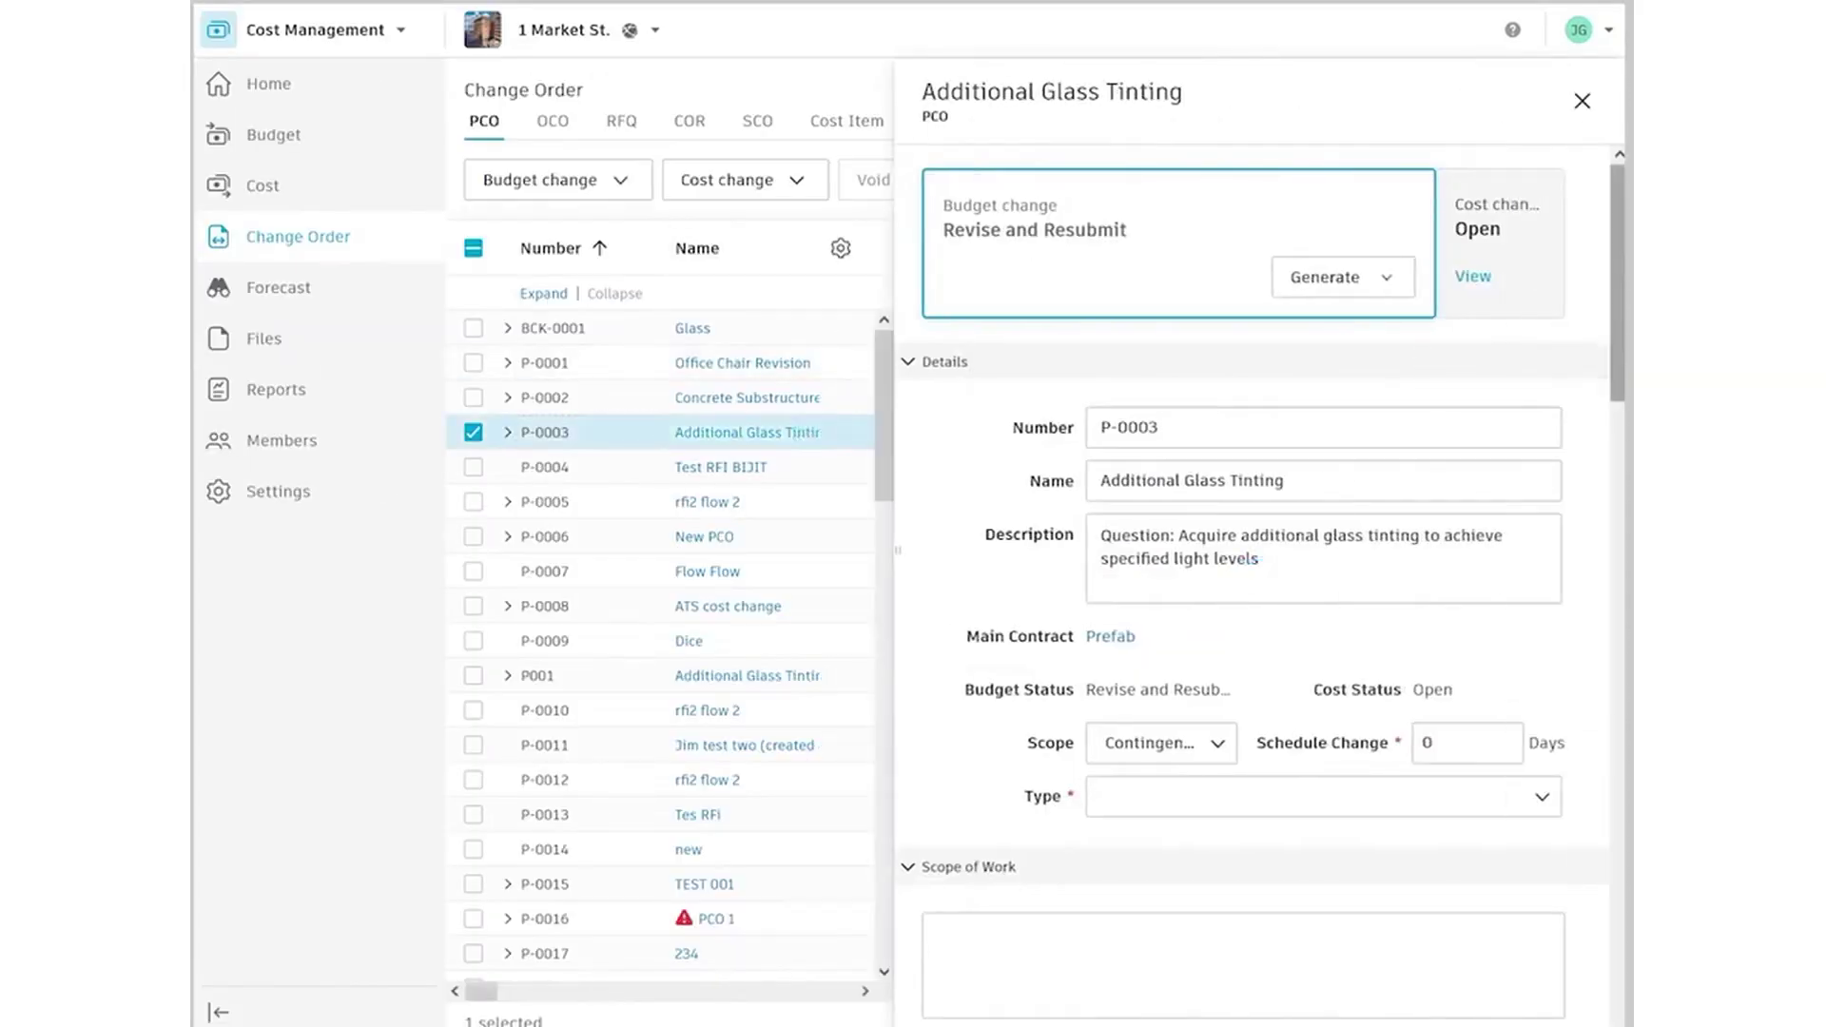
scroll(1246, 570, "down", 1)
scroll(1314, 723, "down", 10)
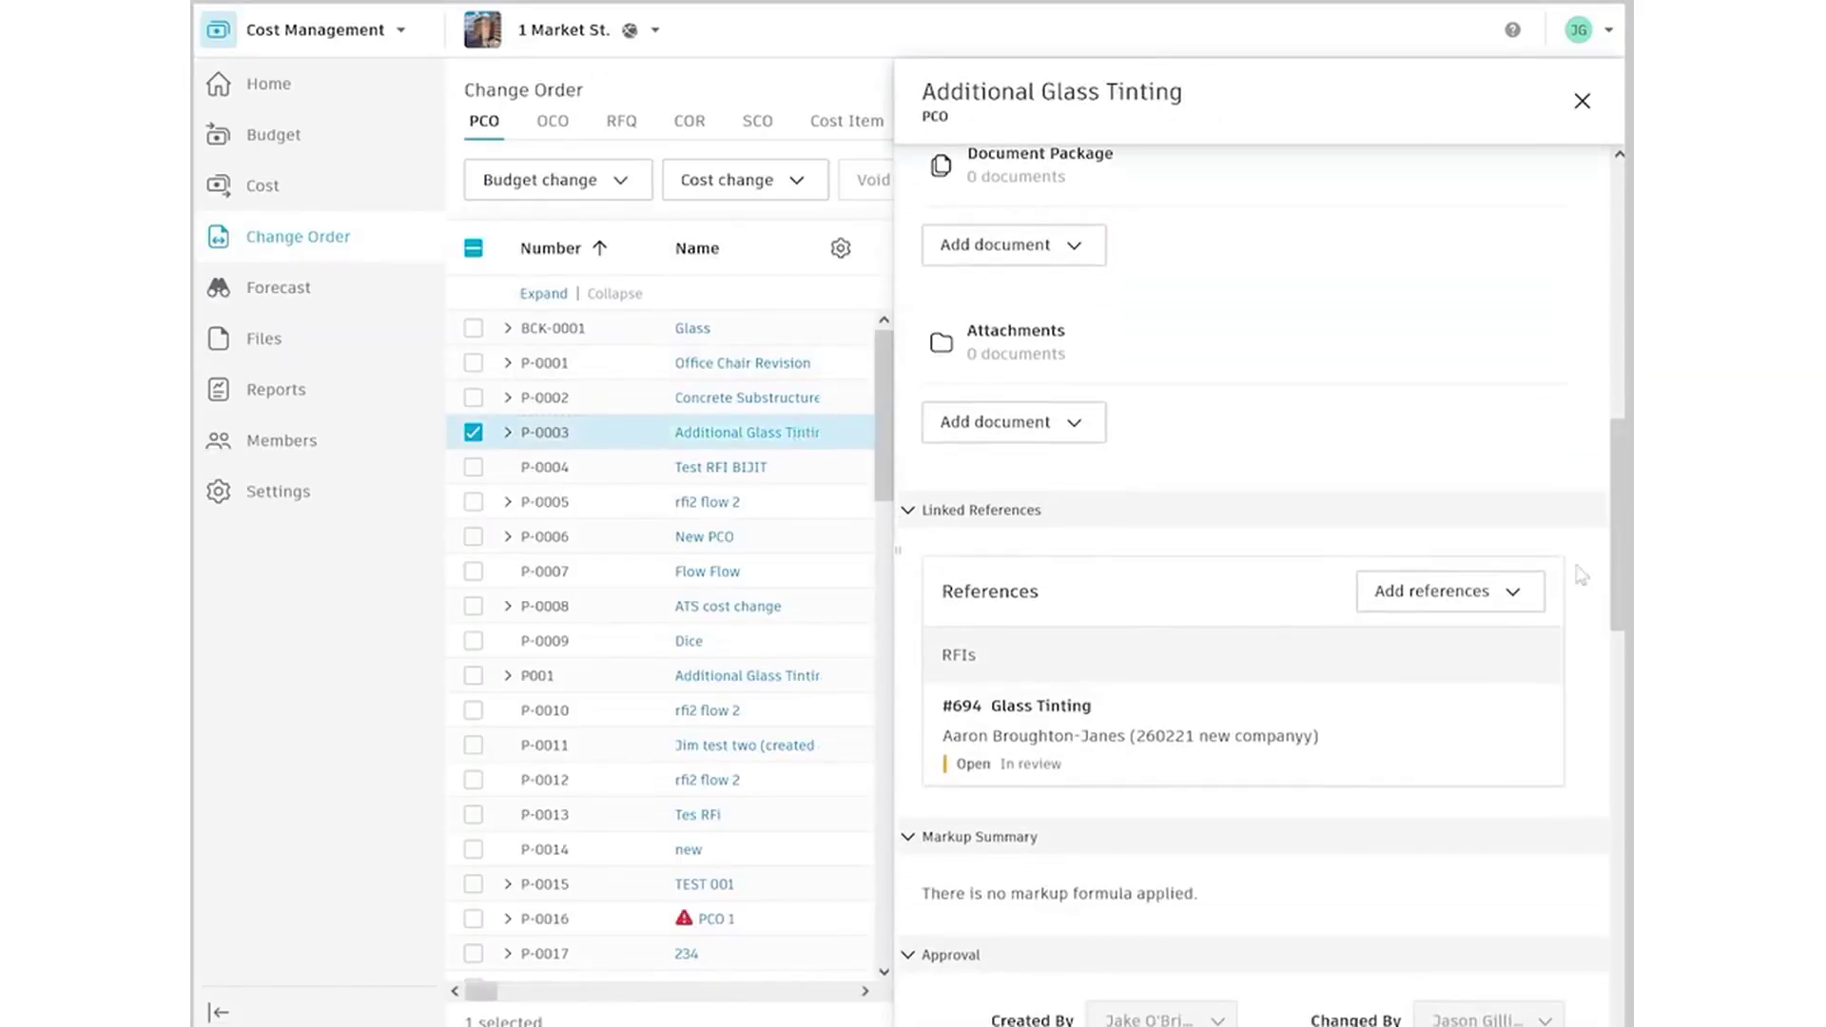
left_click(1314, 722)
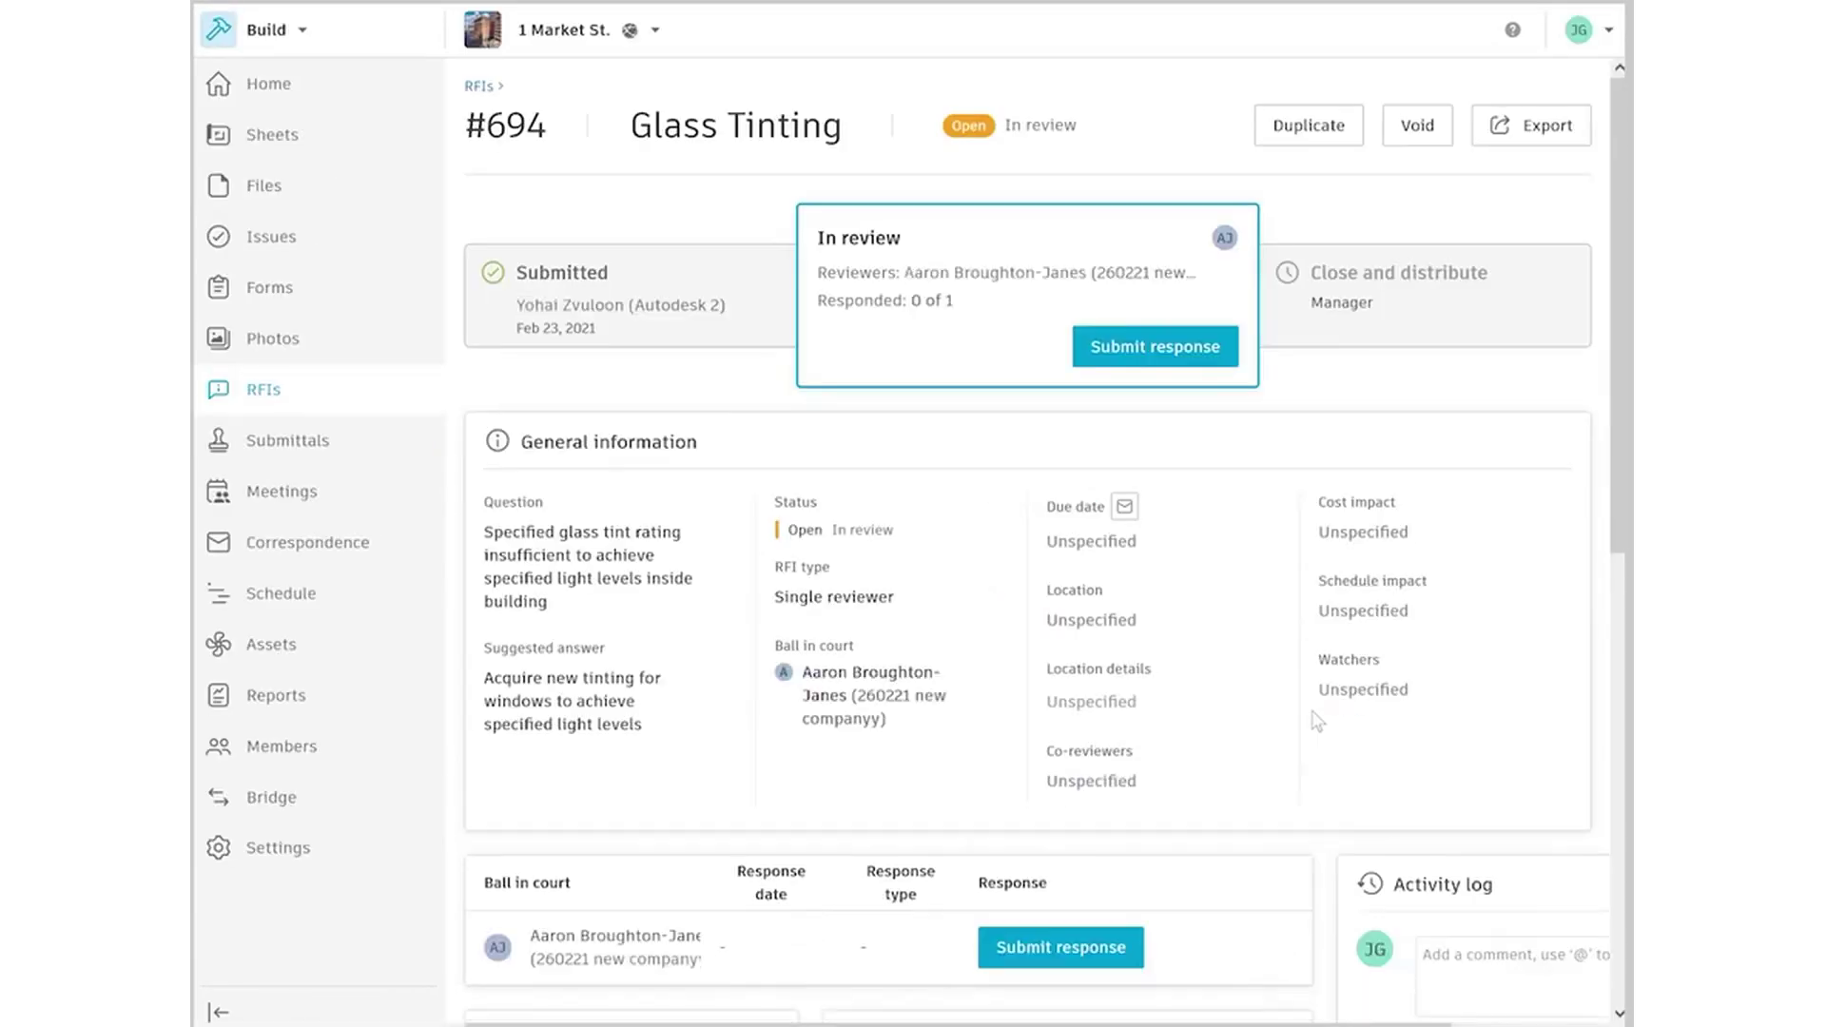
Set RFI #694's cost impact to Yes and schedule impact to No
left_click(1385, 542)
left_click(1369, 587)
left_click(1374, 613)
left_click(1353, 702)
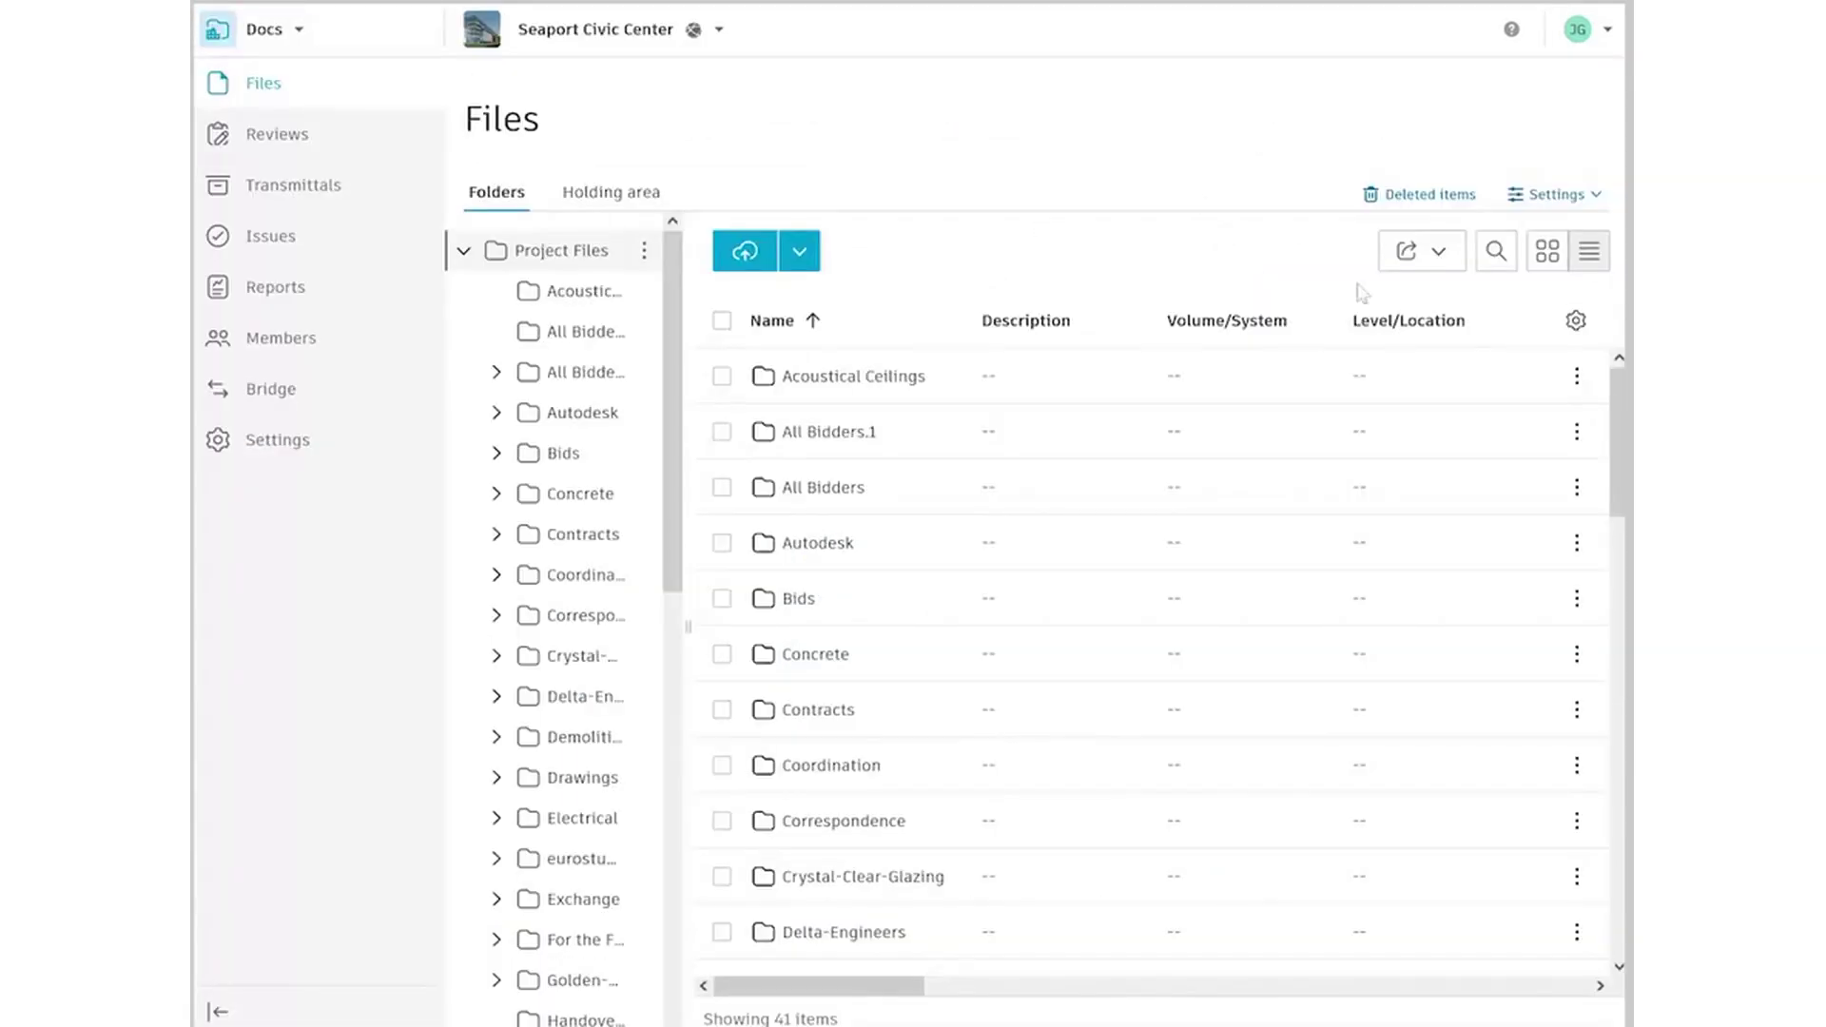
Open the Coordination folder in Docs and scroll down to the LTU Housing - MEP.rvt model
scroll(1142, 656, "down", 10)
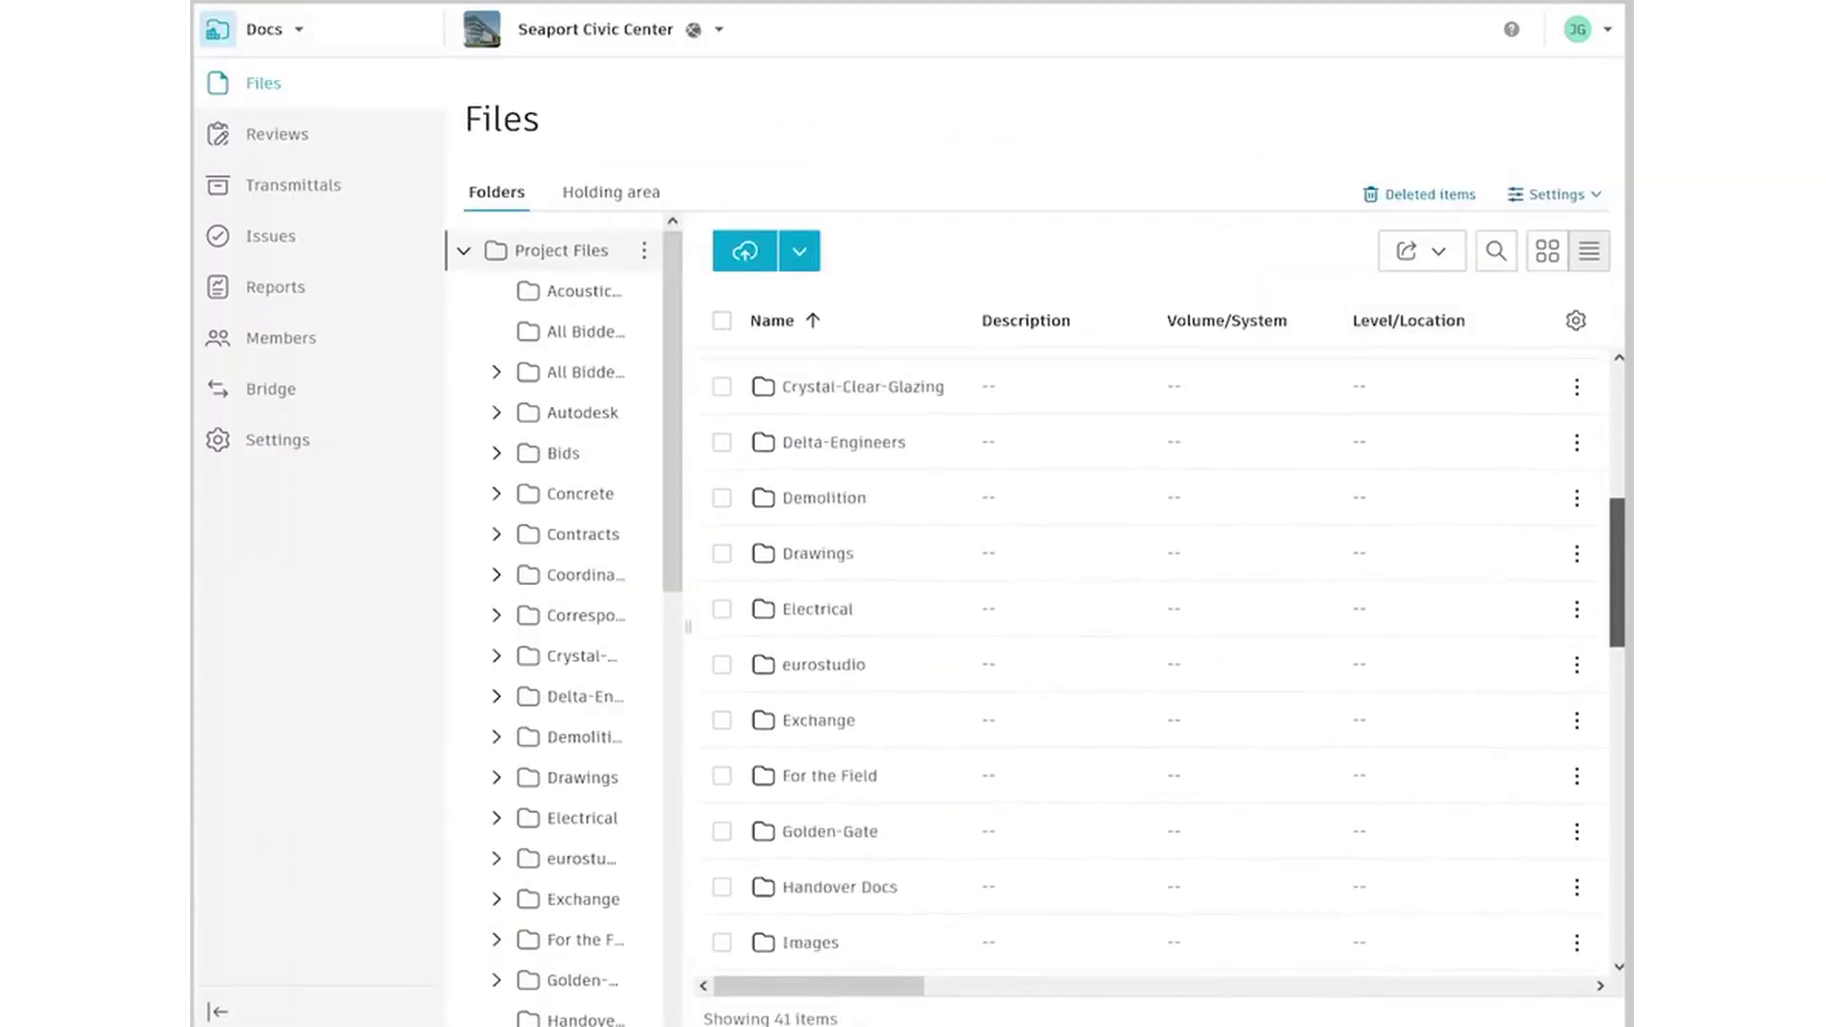
left_click_drag(1620, 637, 1582, 466)
left_click(837, 547)
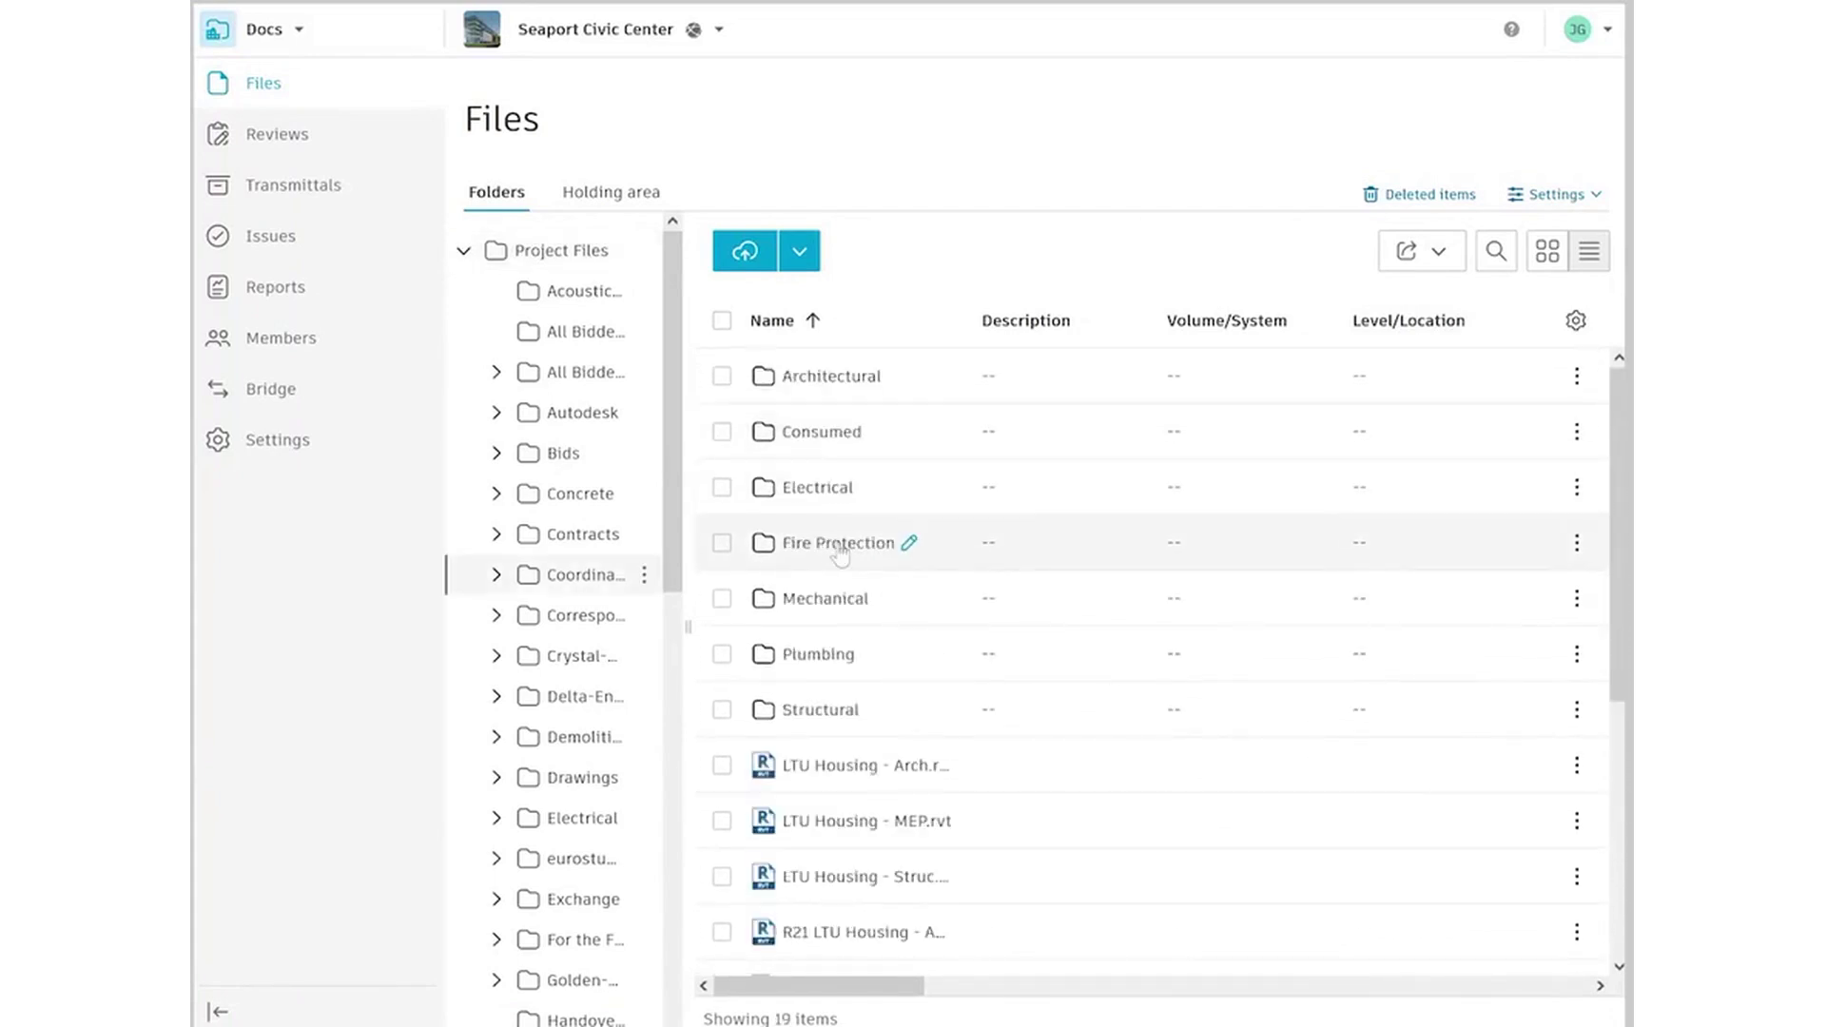
scroll(951, 571, "down", 2)
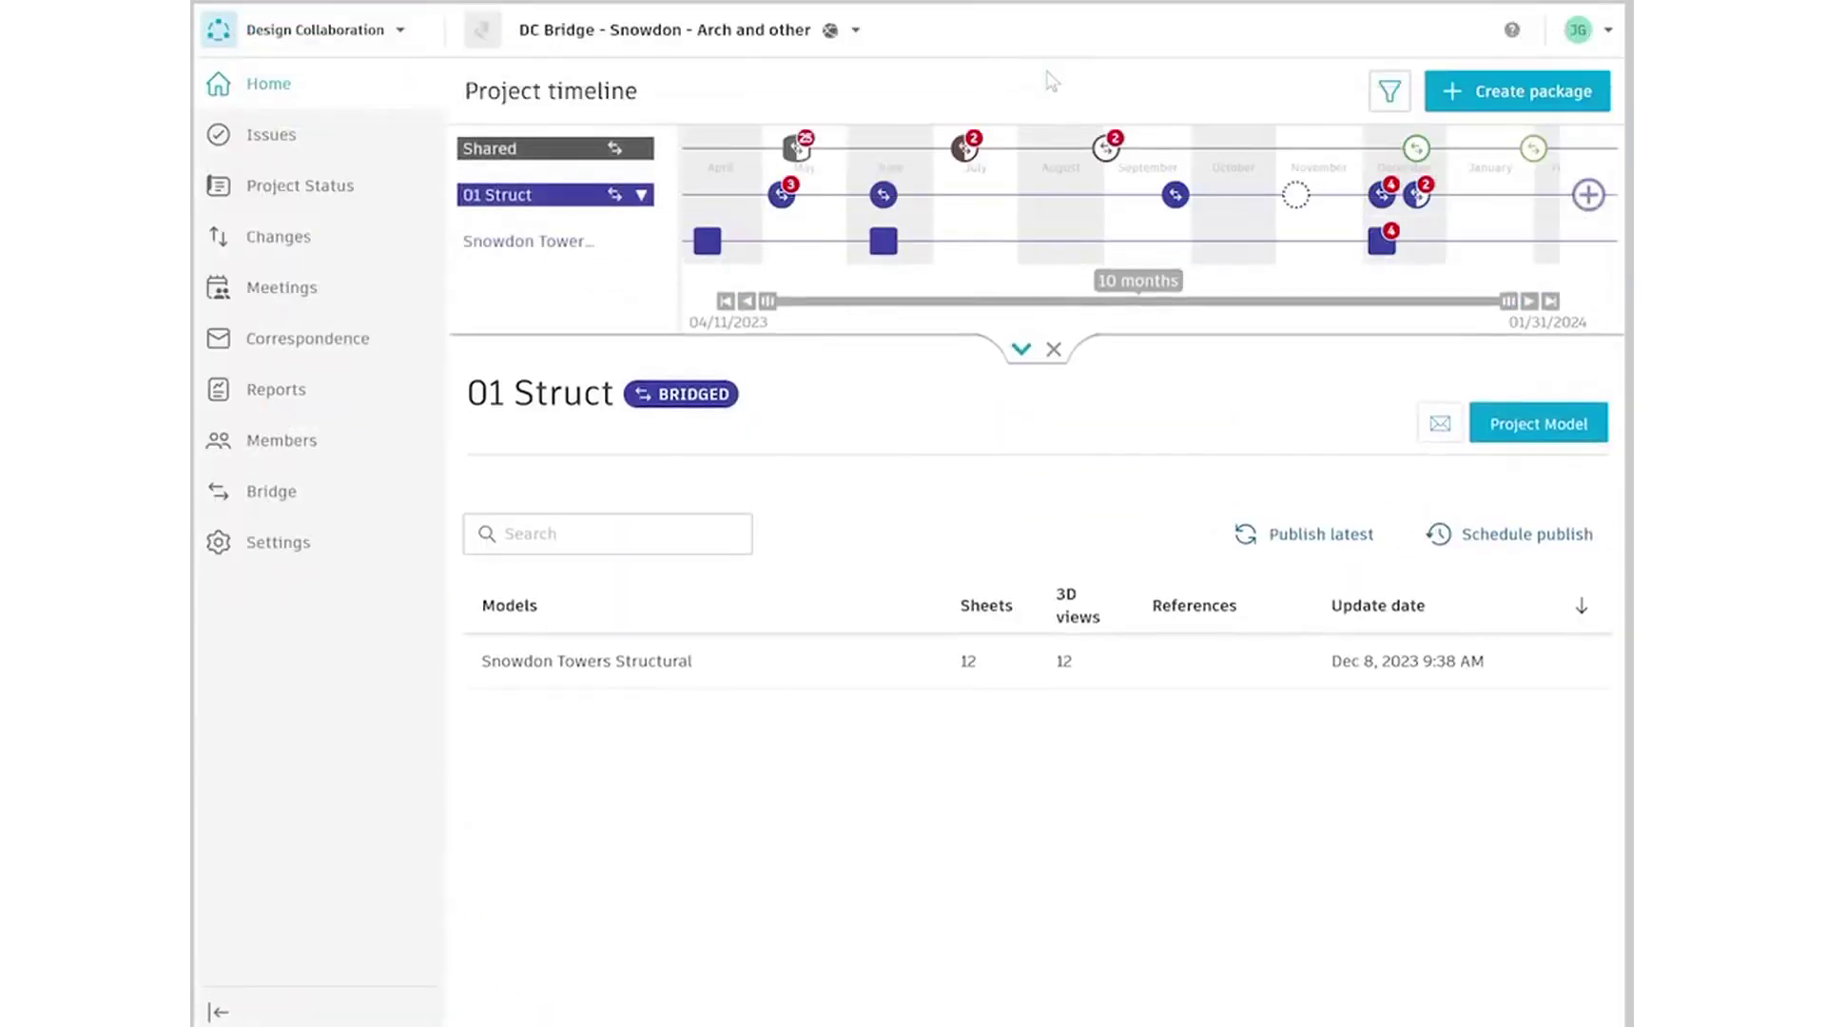
Open the December Snowdon Towers Structural package in 3D and show changes against the previous version
left_click(1381, 246)
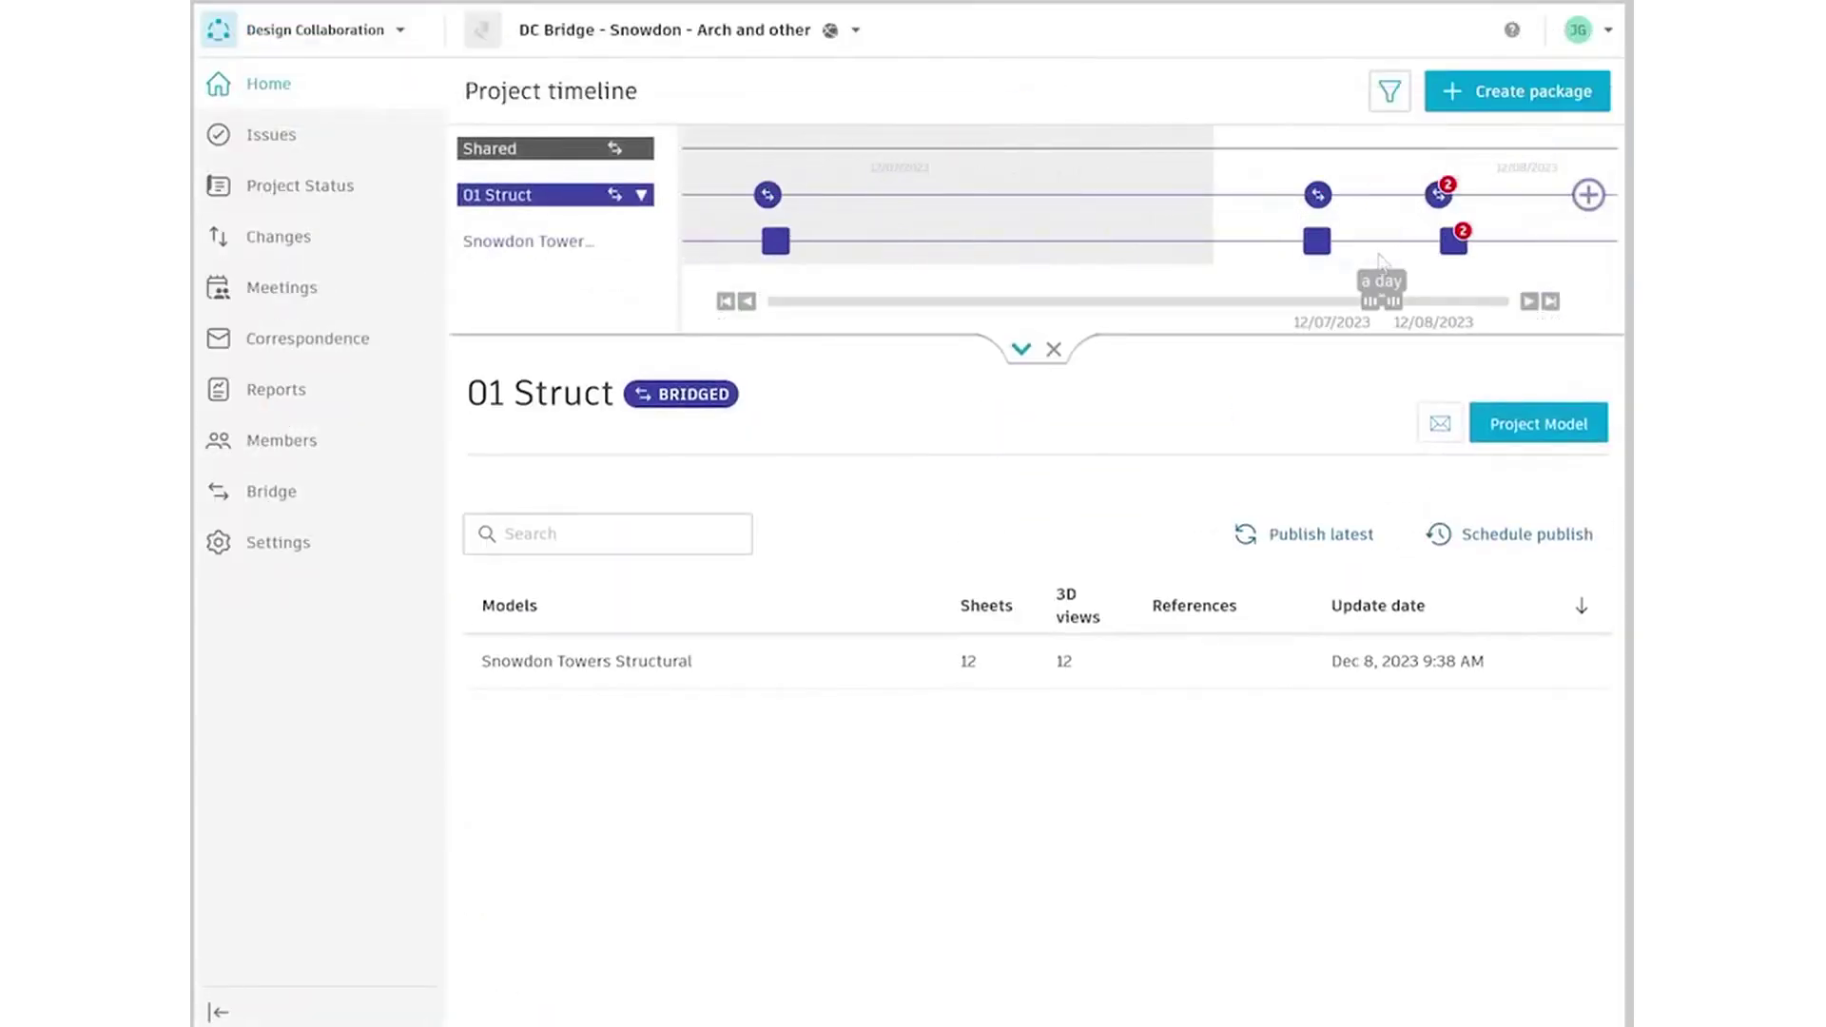
left_click(1447, 245)
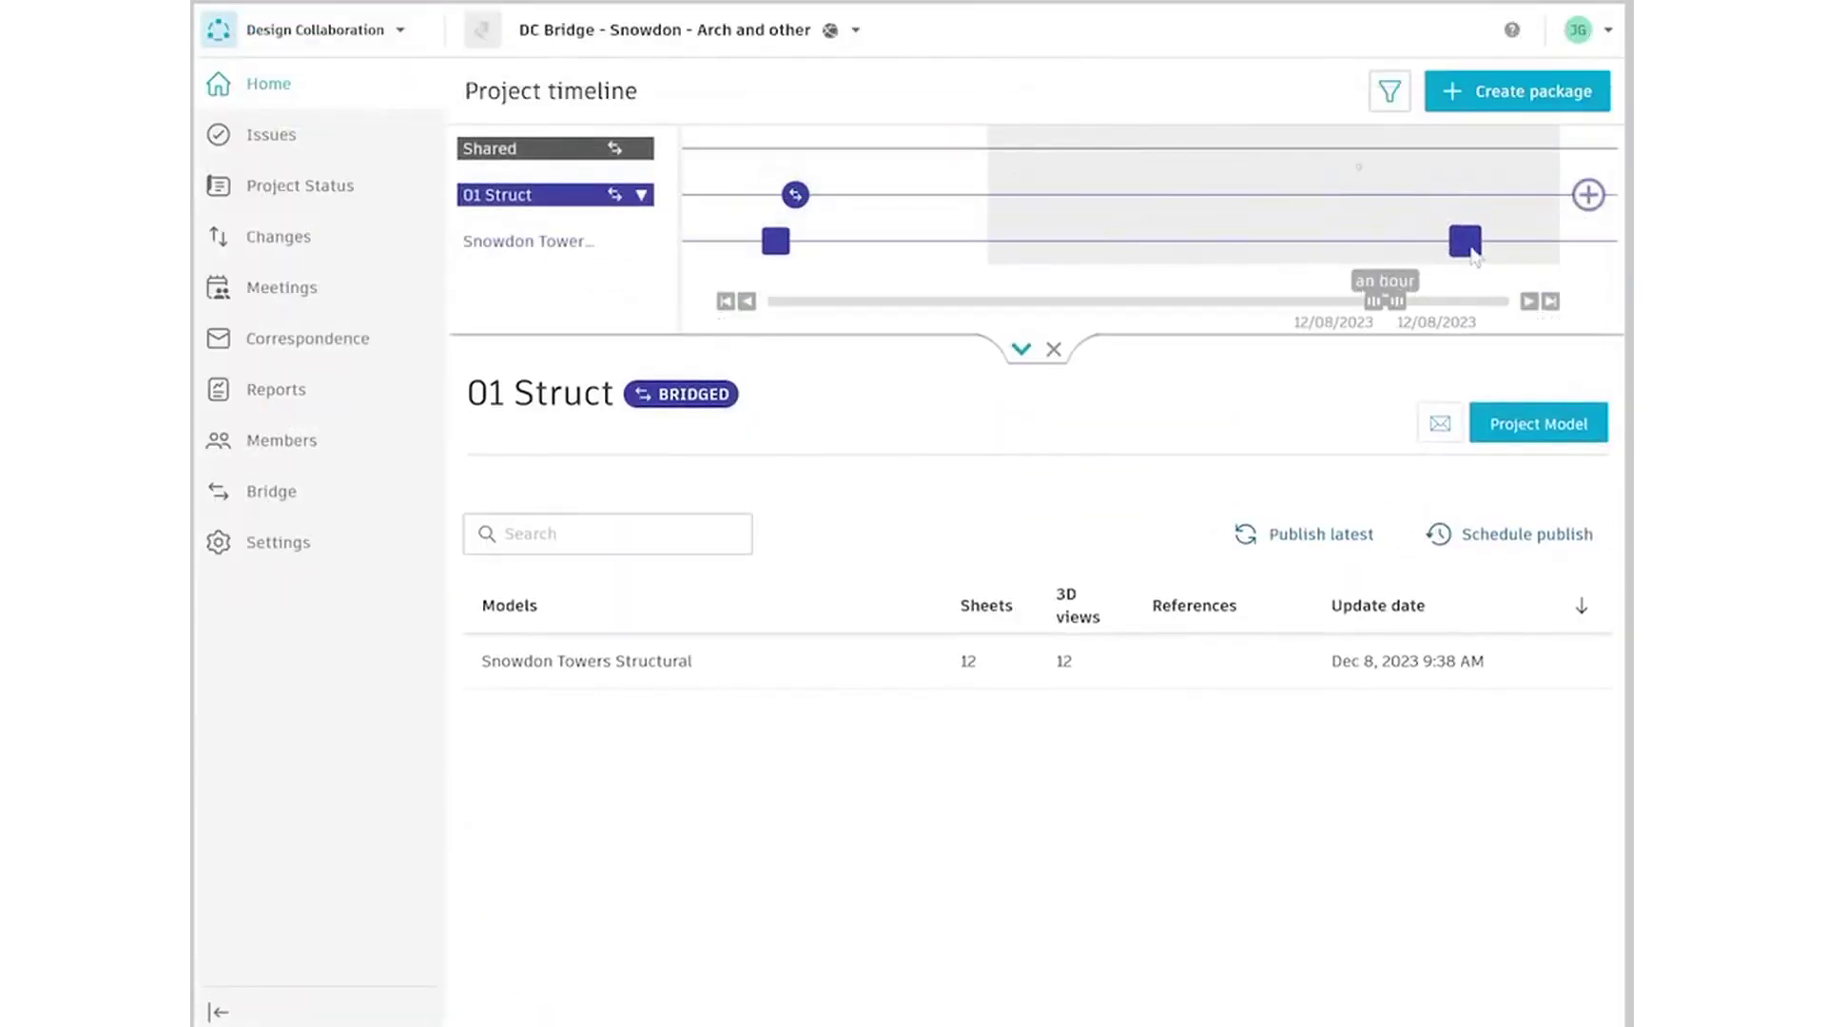
left_click(1470, 251)
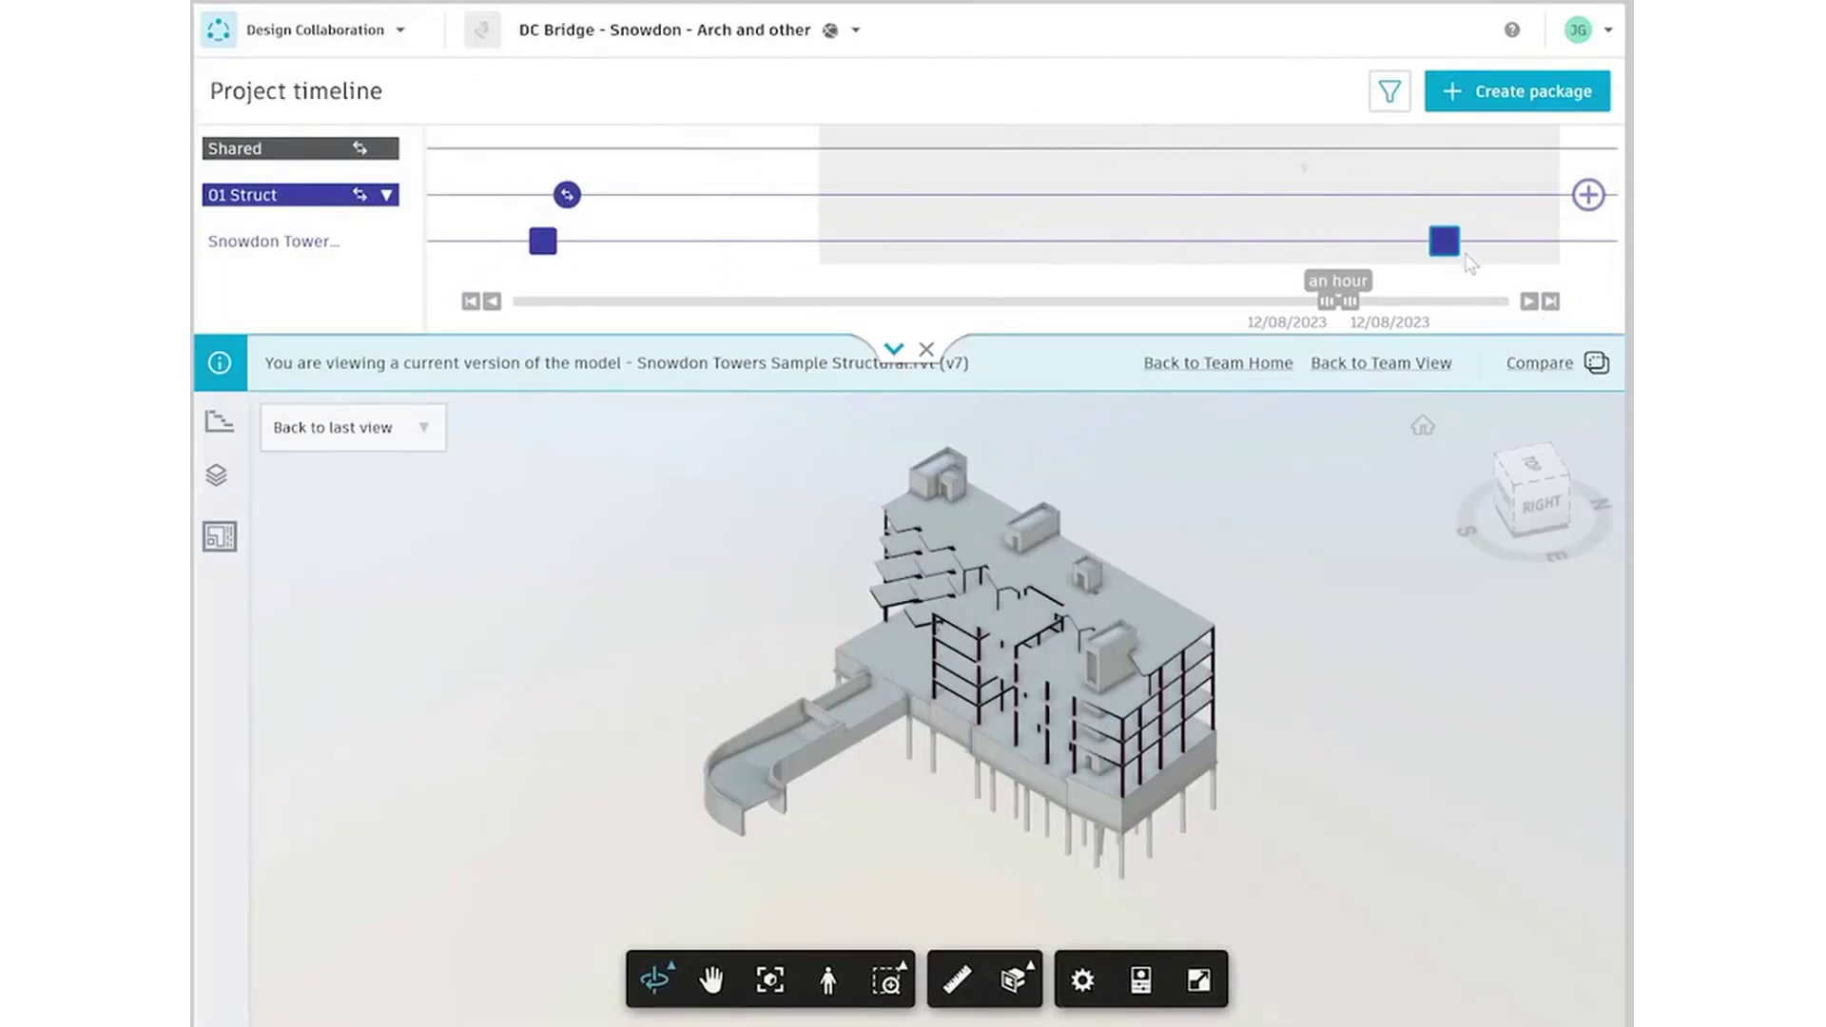
left_click(1522, 367)
left_click(1240, 791)
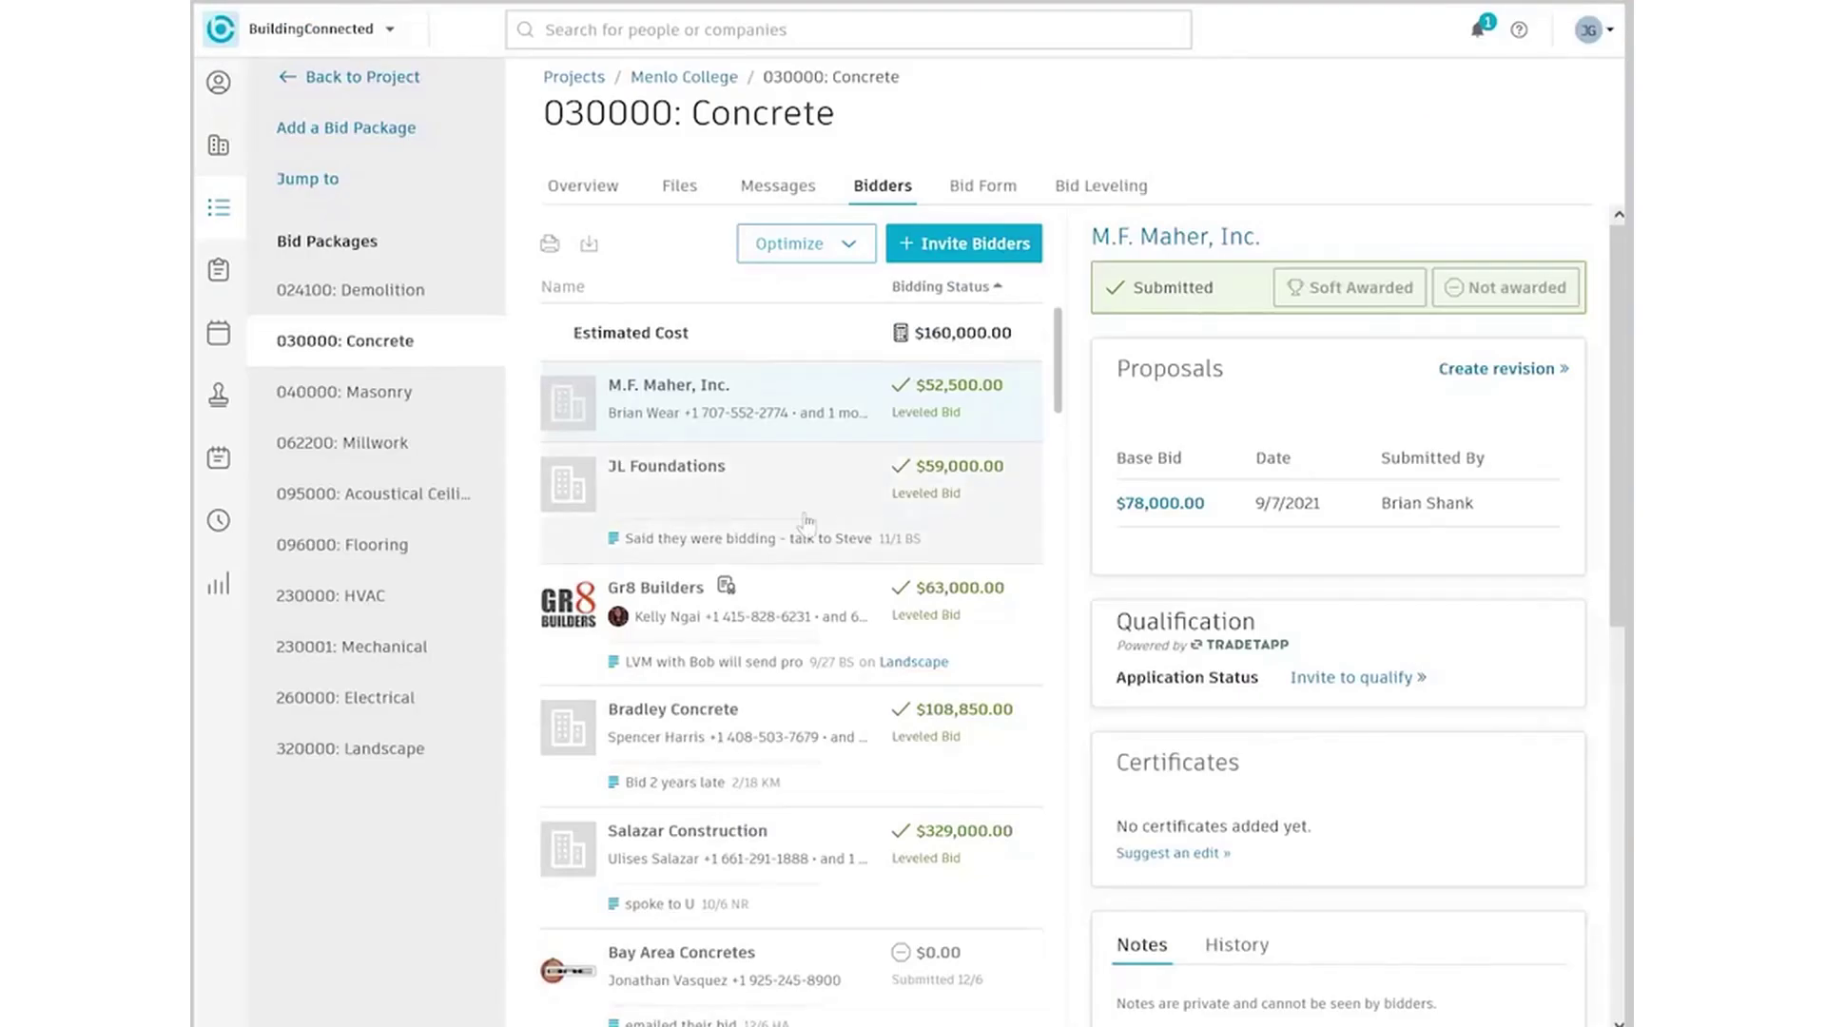
Review JL Foundations' and Gr8 Builders' proposals, then bring up the Bid Leveling comparison
left_click(807, 522)
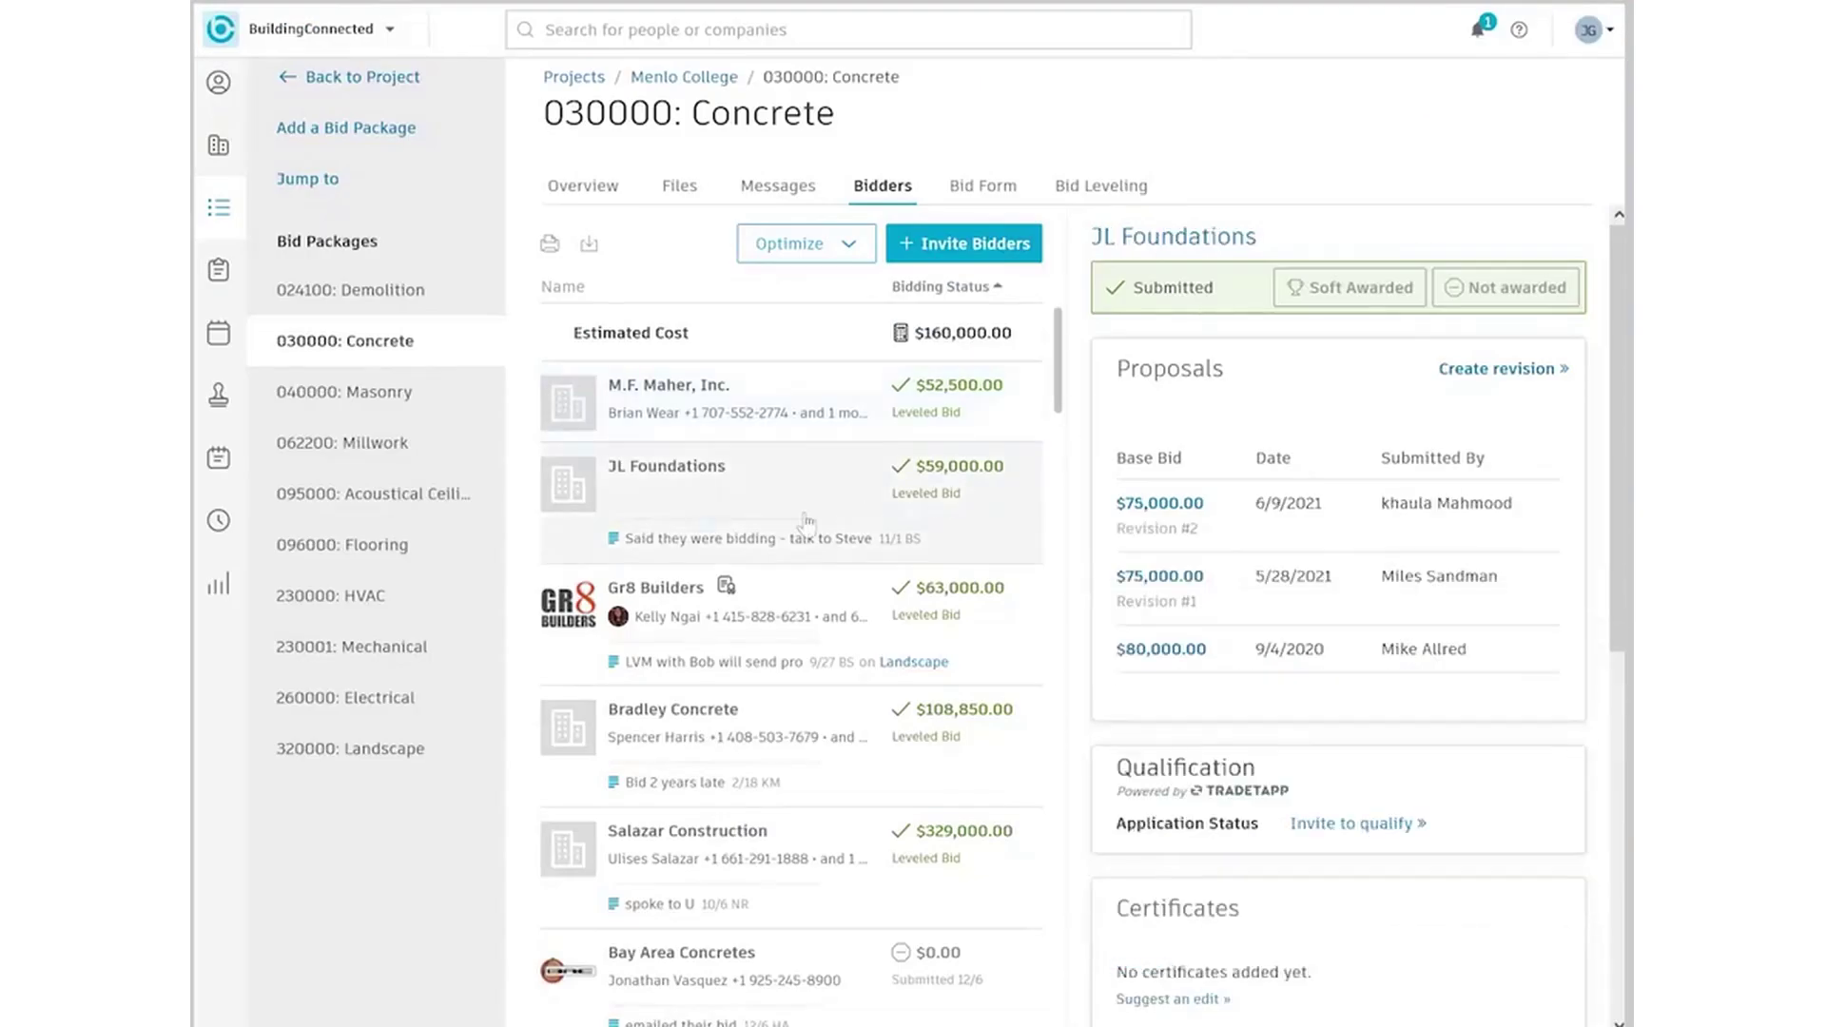
left_click(809, 620)
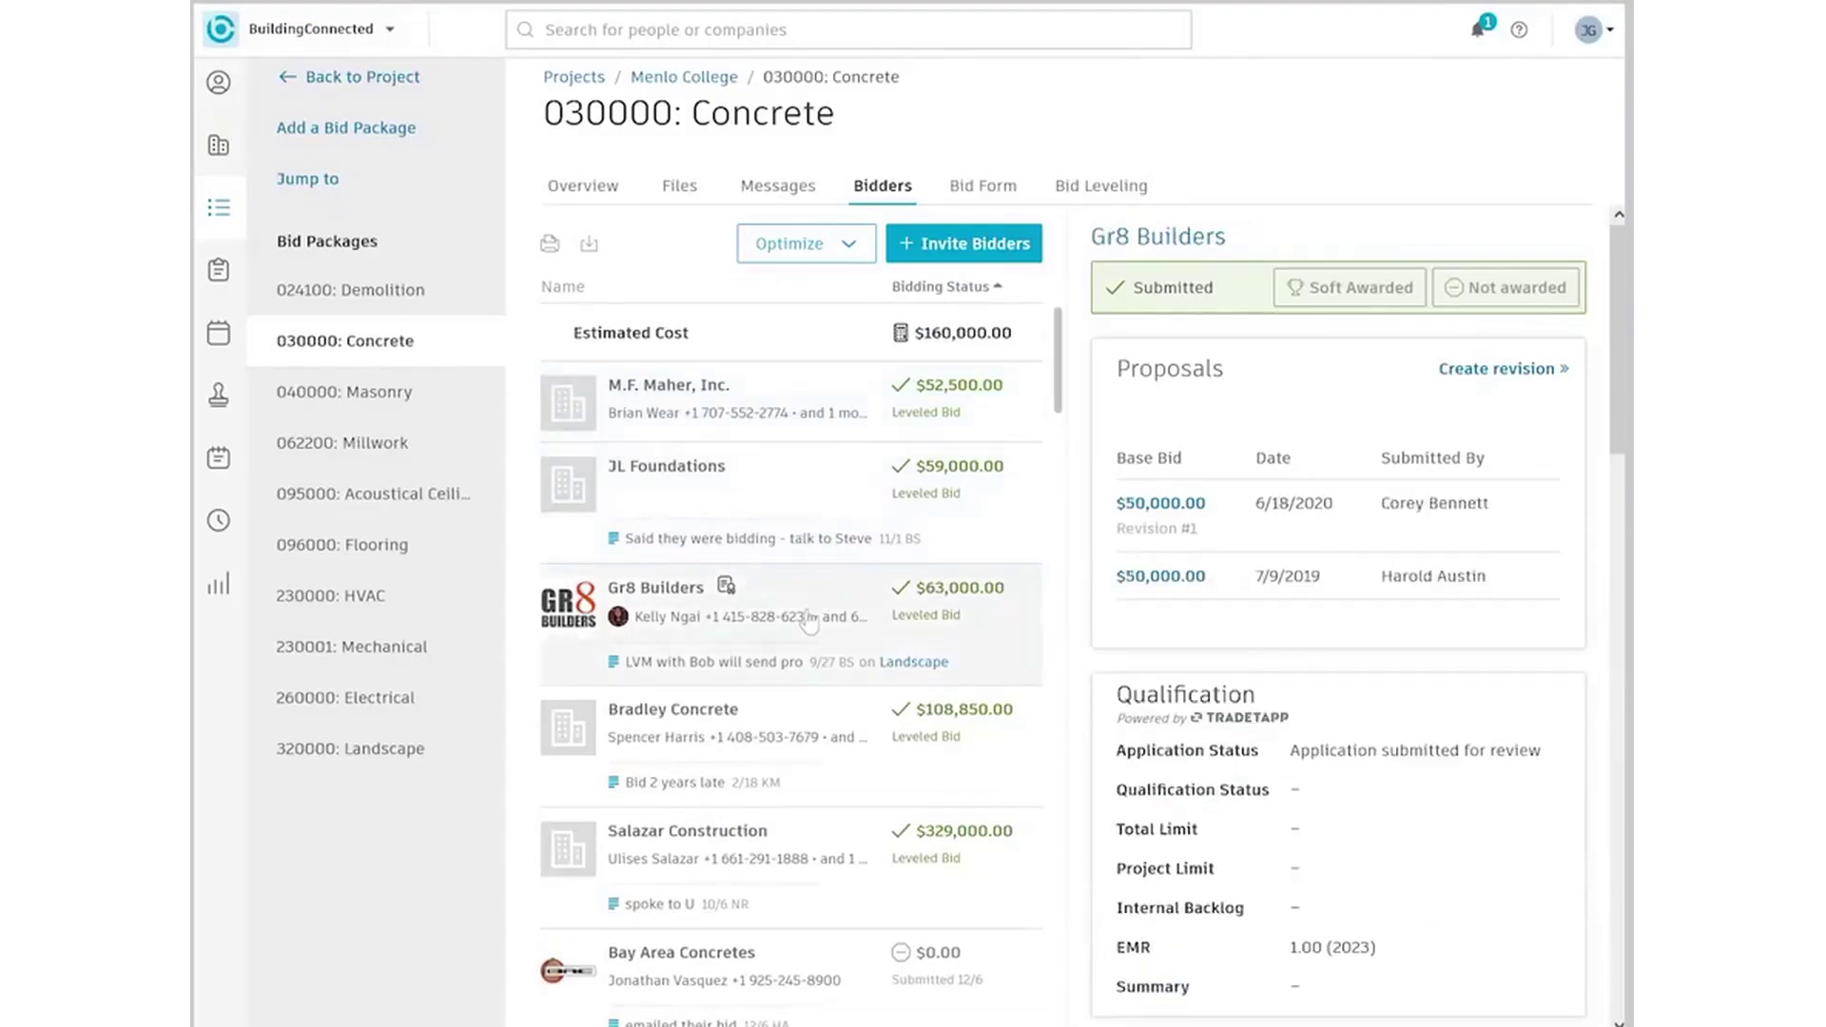
left_click(1113, 188)
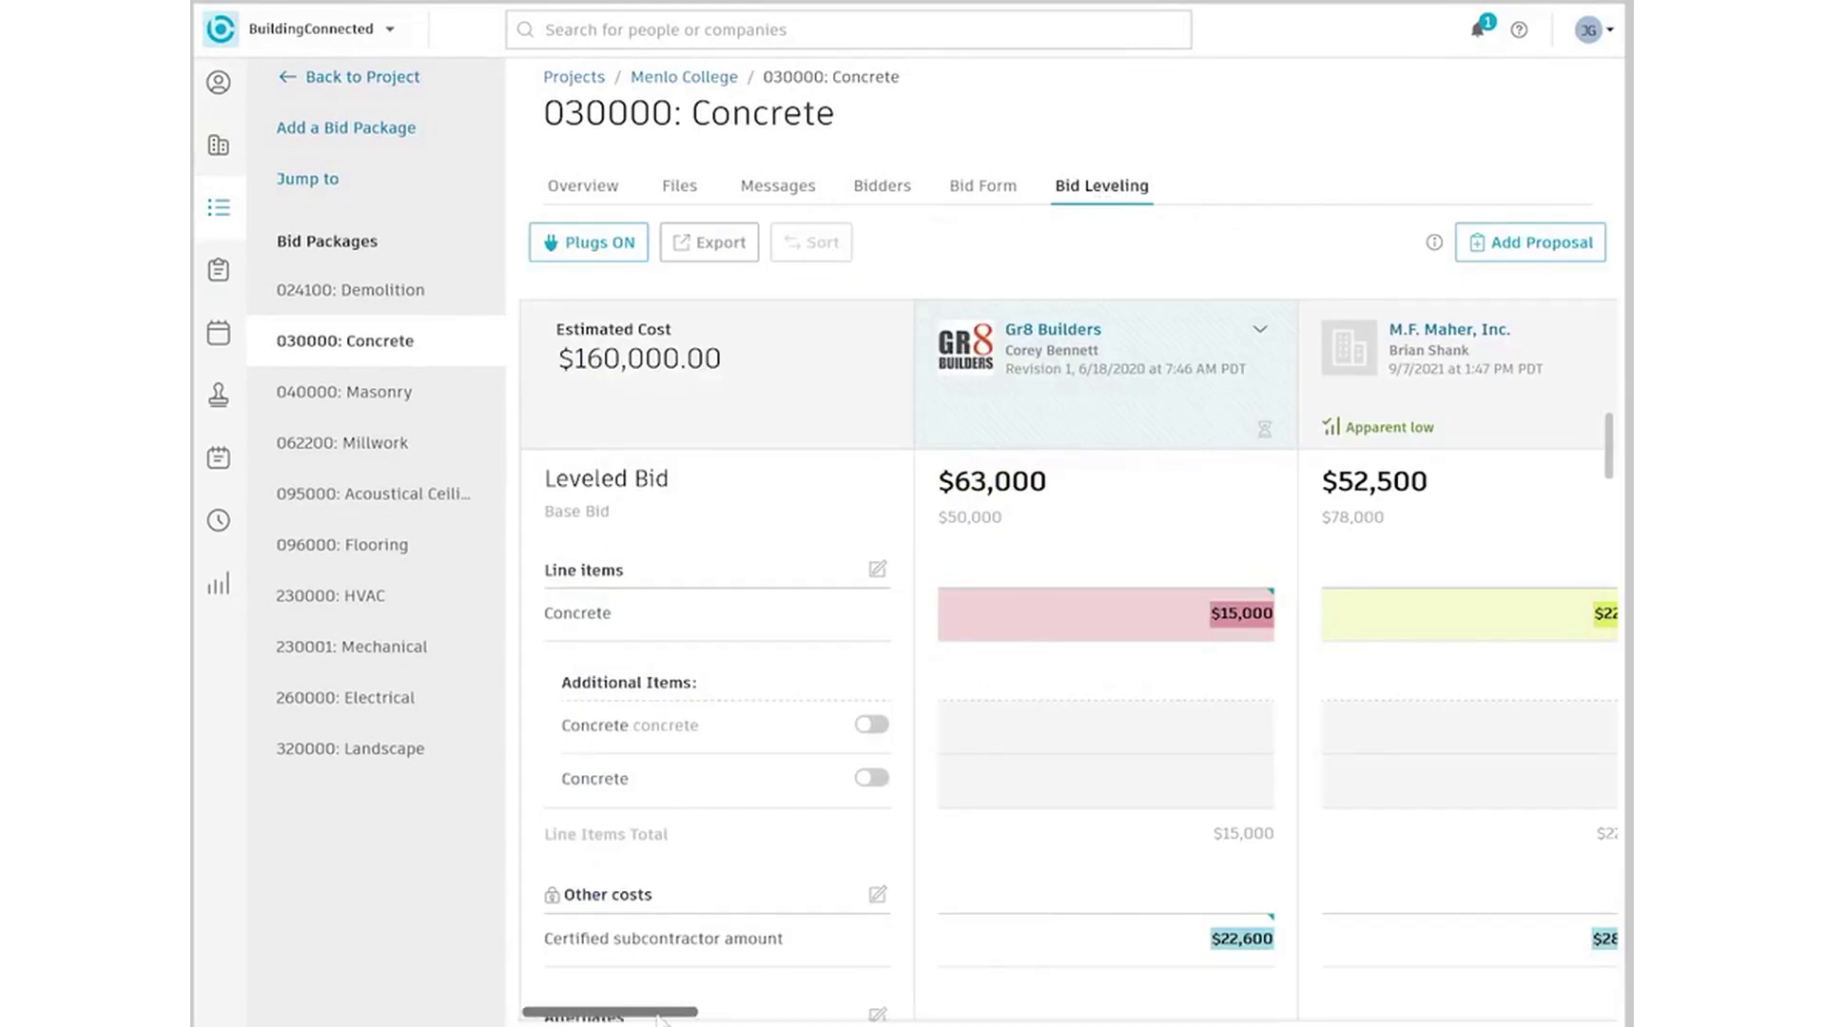
Scroll the 030000: Concrete bid leveling table and mark M.F. Maher, Inc.'s bid soft awarded
left_click_drag(661, 1020, 726, 1021)
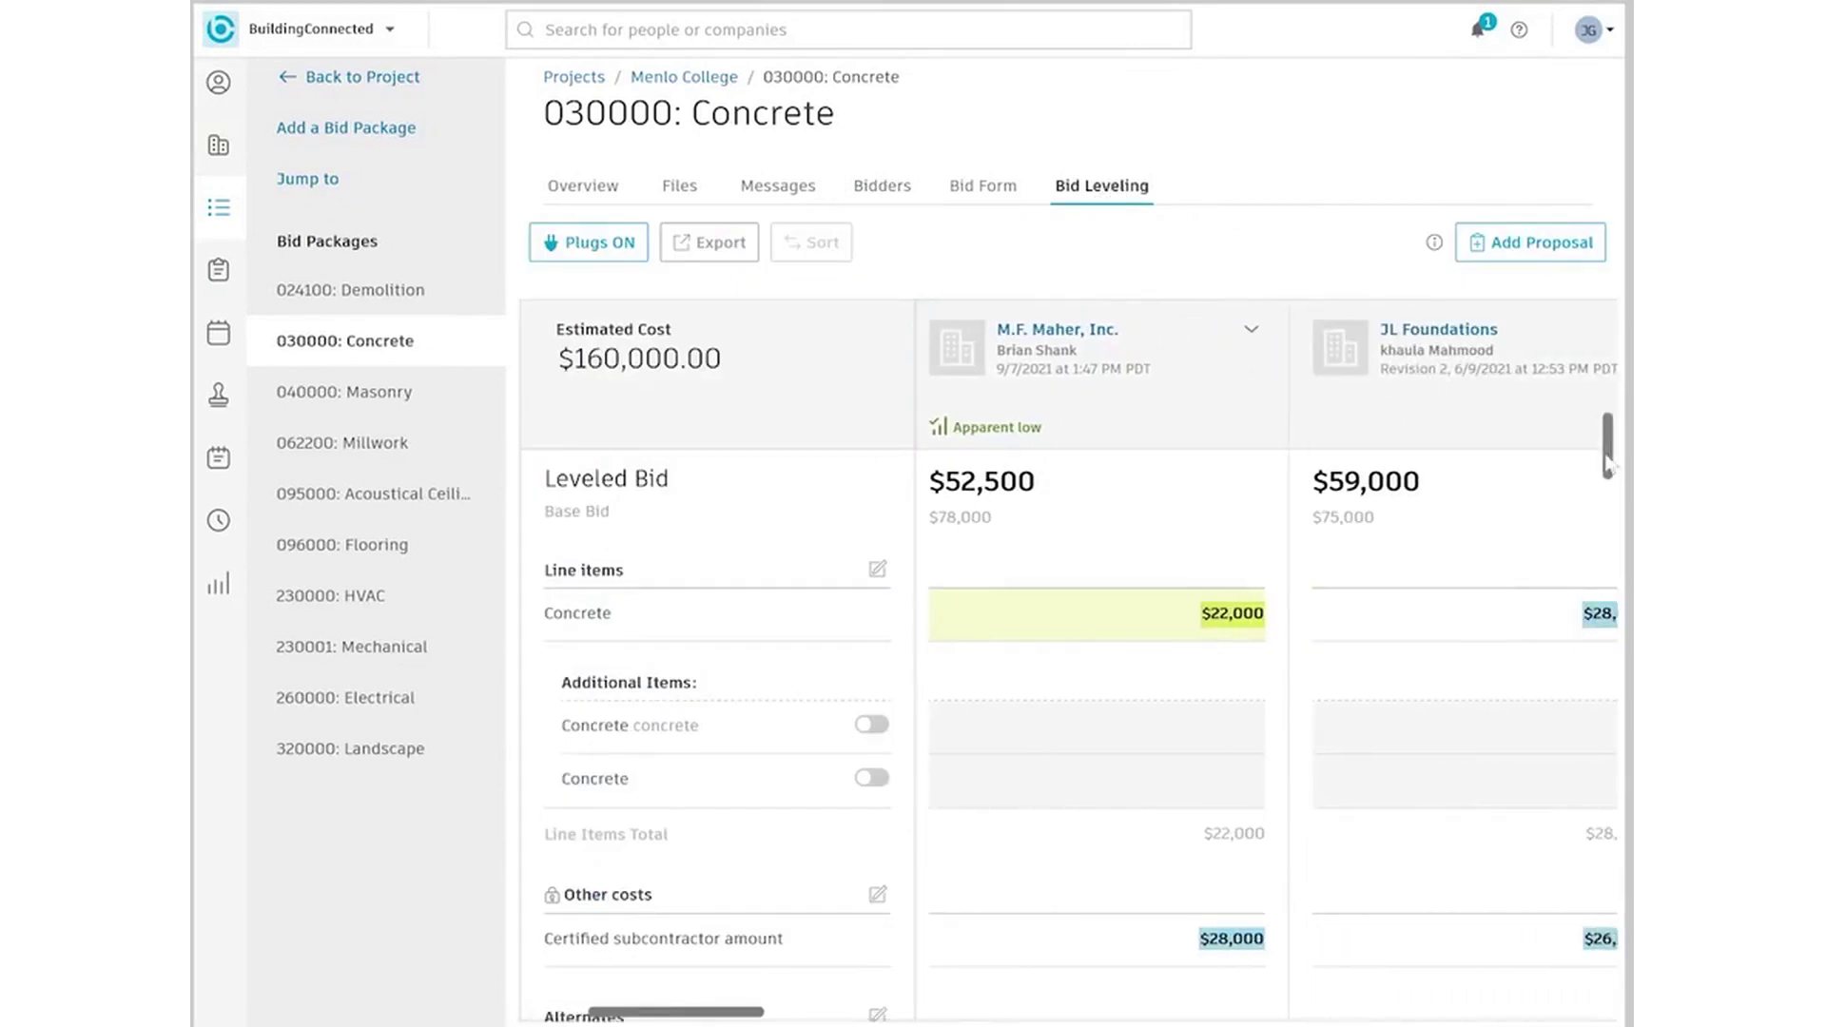
left_click_drag(1607, 466, 1610, 898)
left_click_drag(766, 1010, 761, 1010)
left_click(1256, 330)
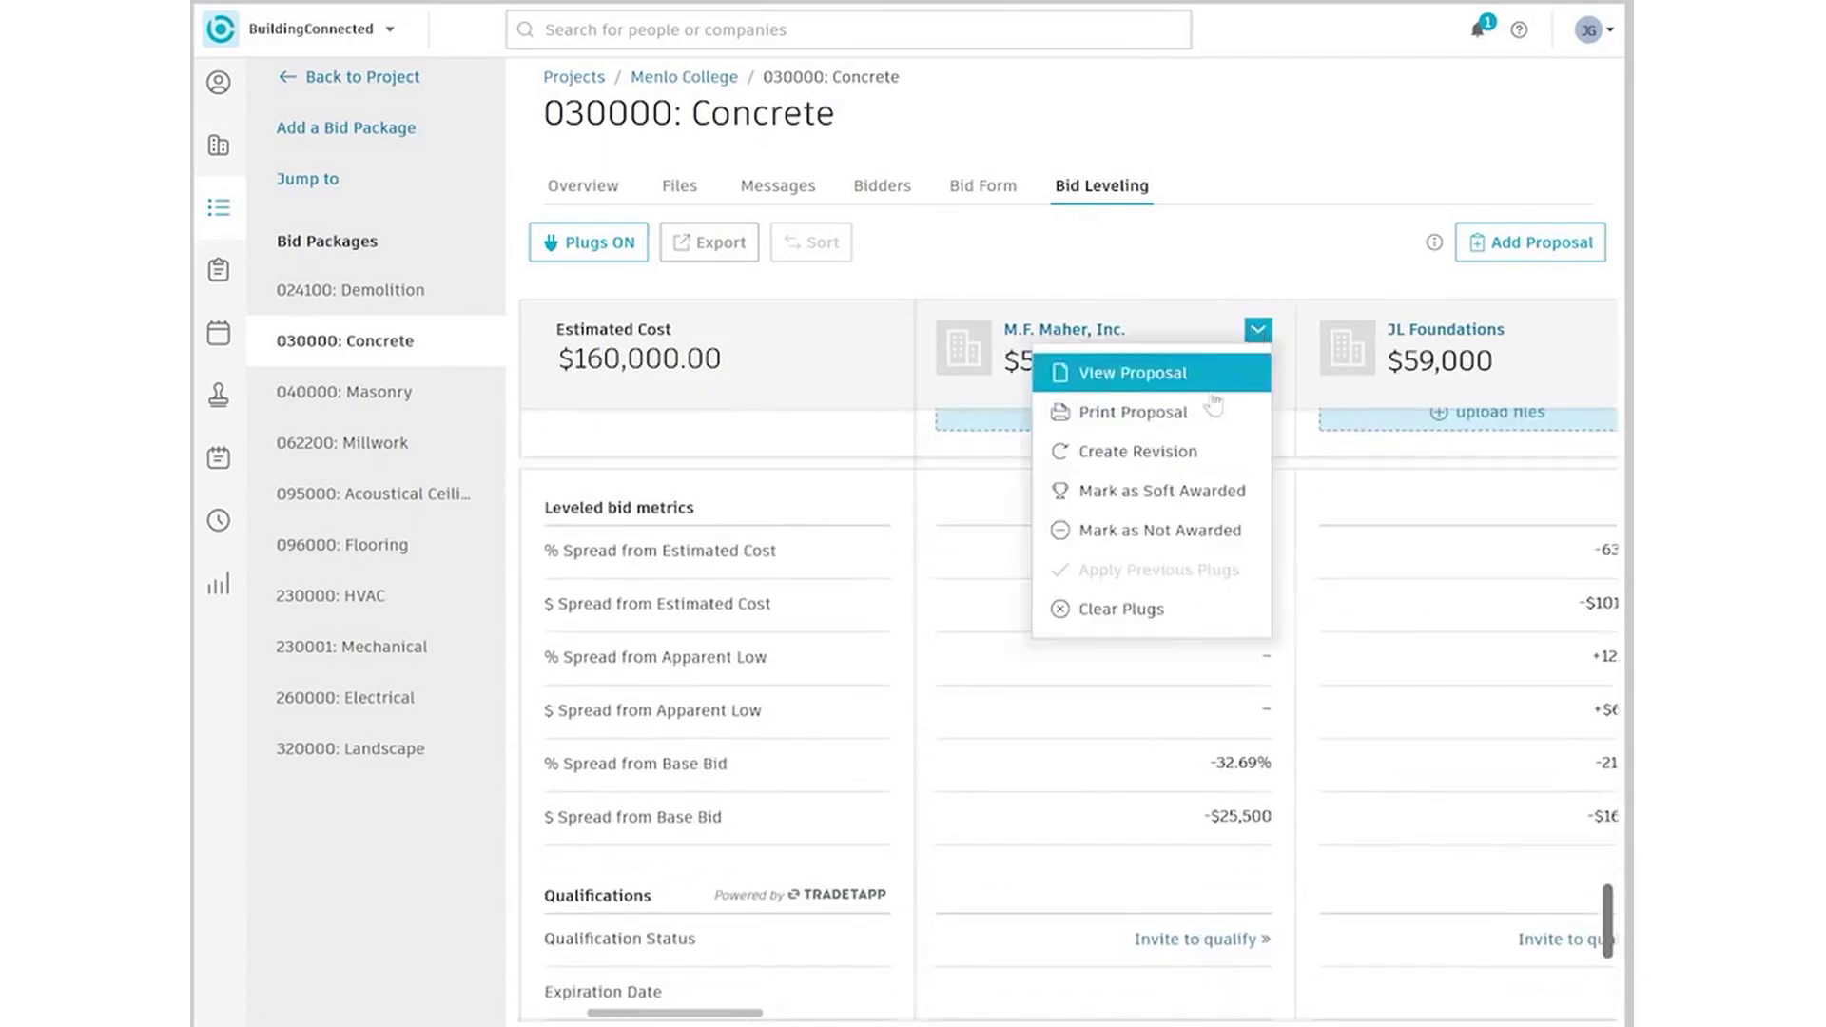
left_click(1170, 496)
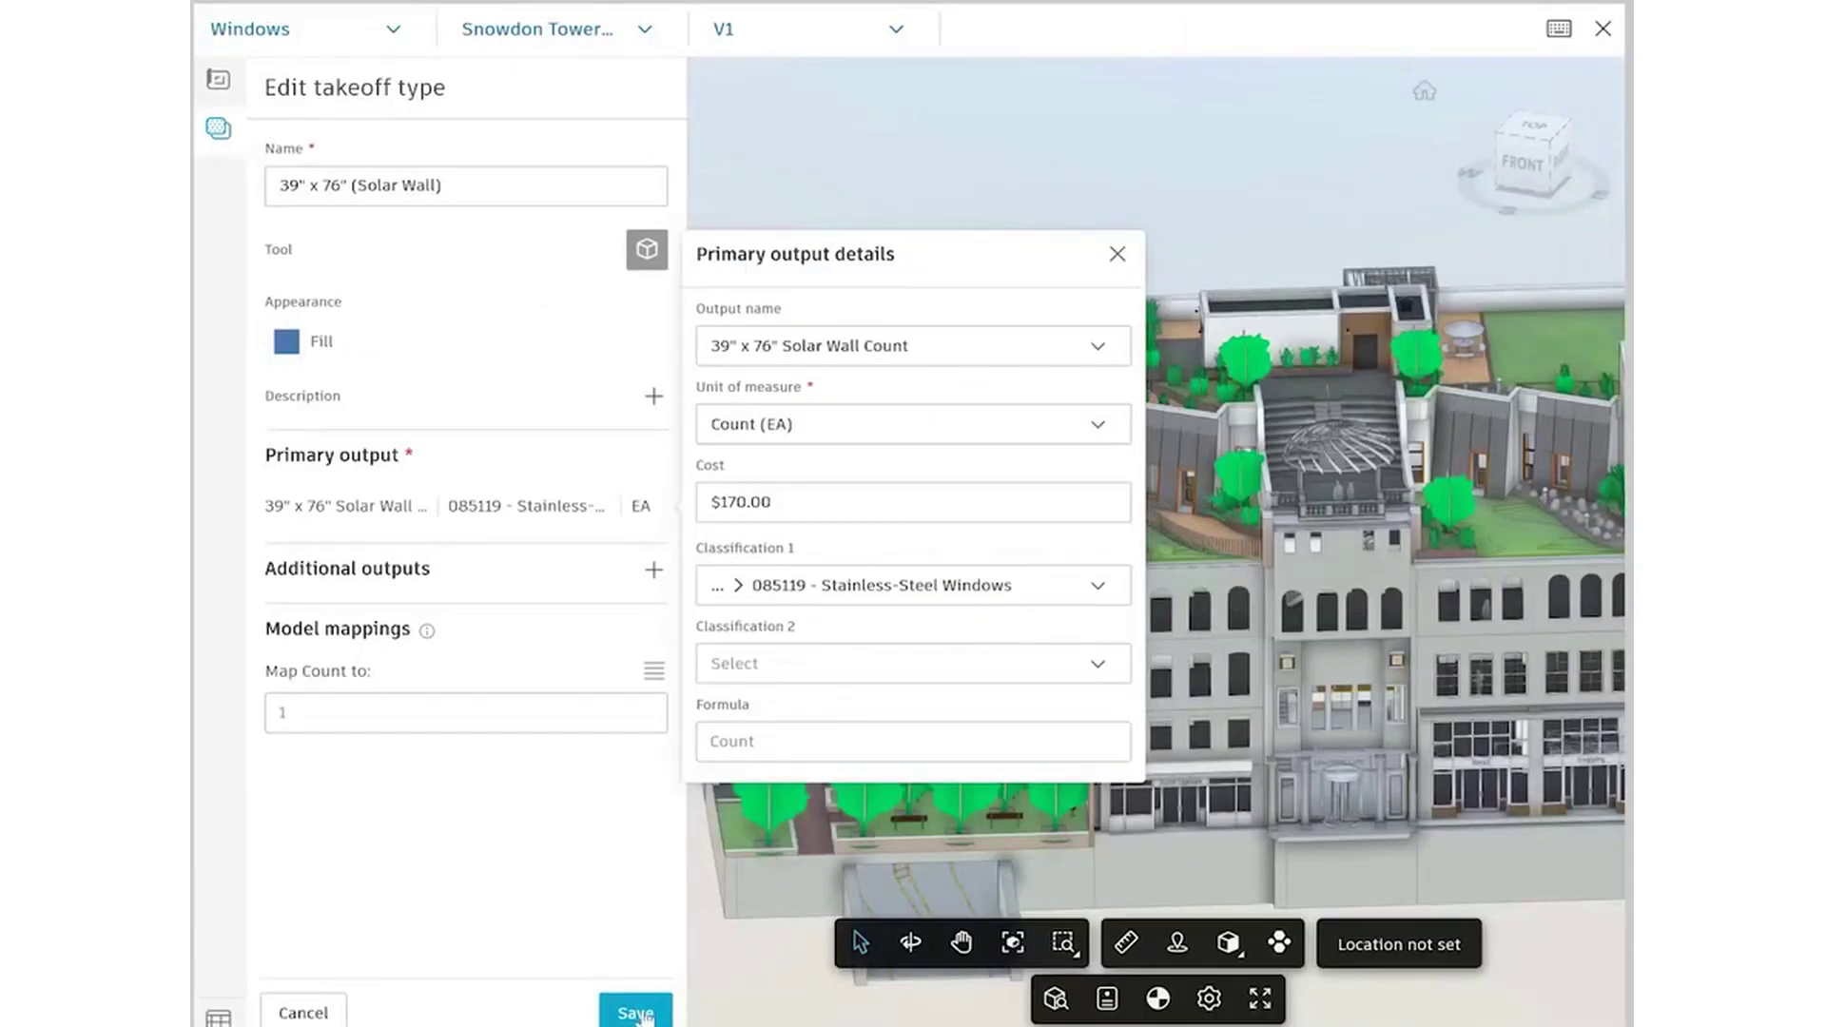
Save the 39" x 76" (Solar Wall) takeoff type and select all matching solar wall windows
left_click(636, 1013)
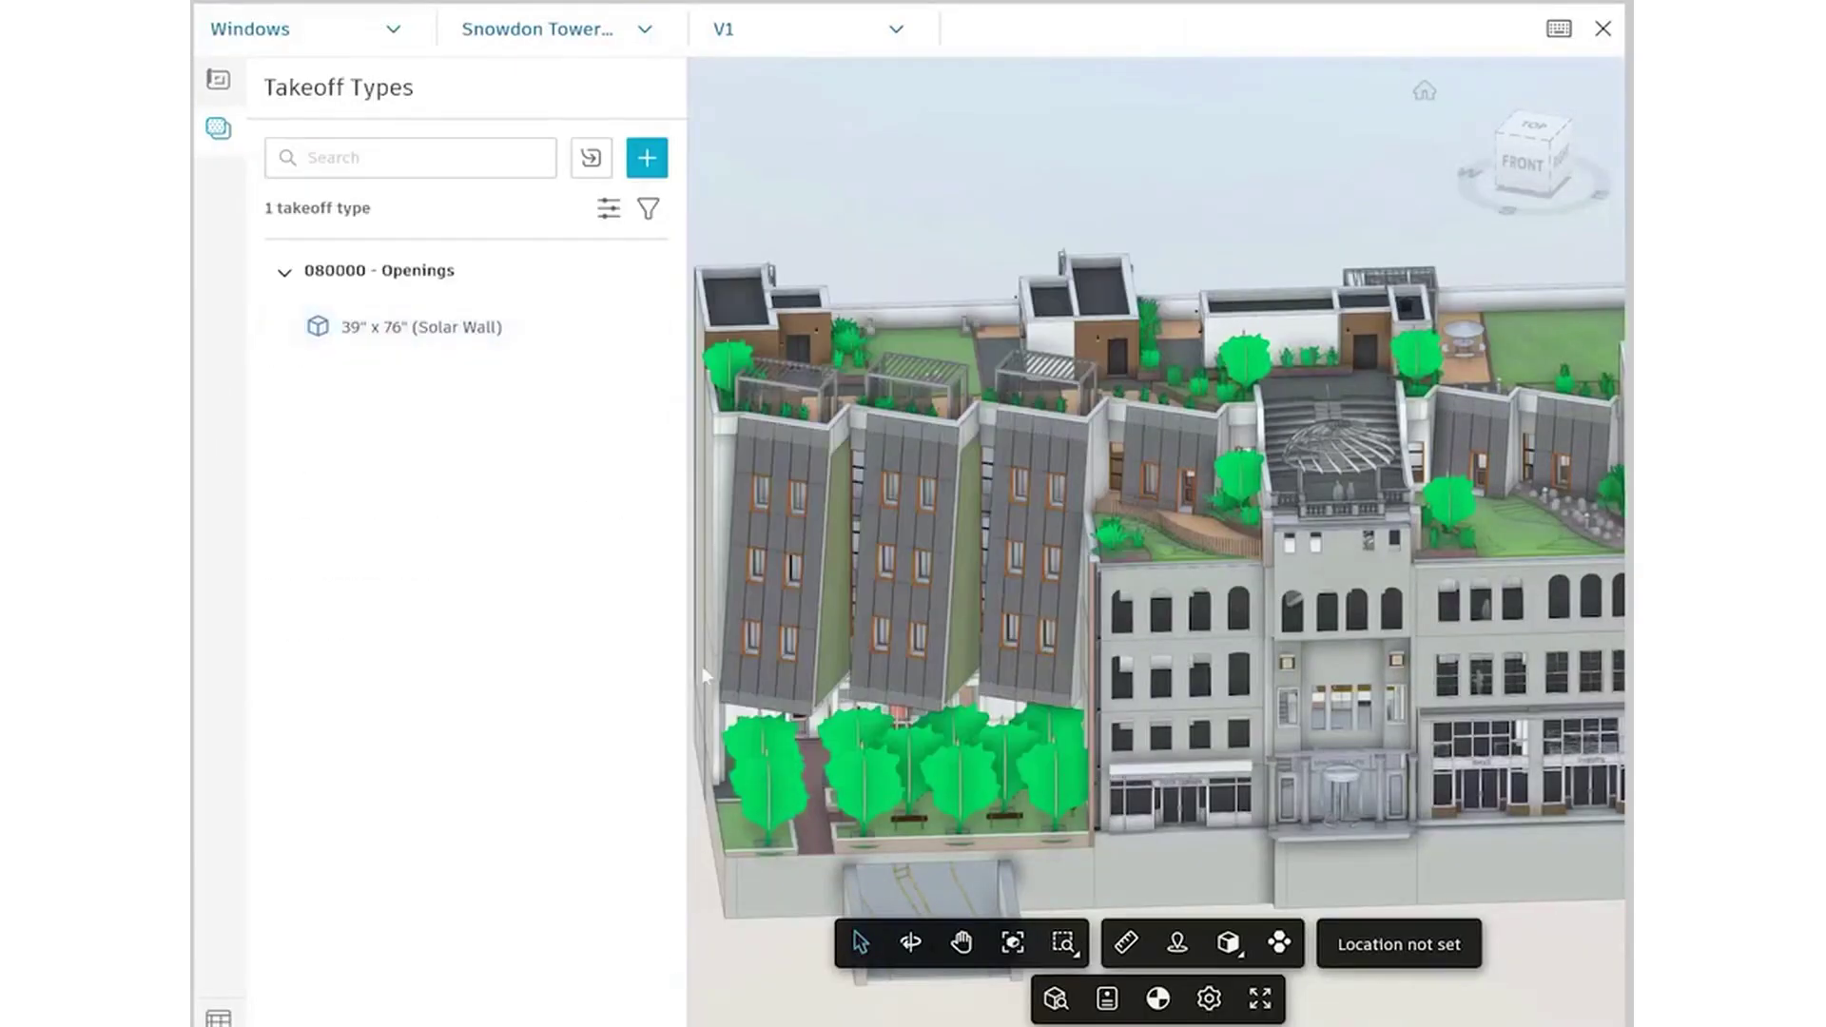
left_click(522, 350)
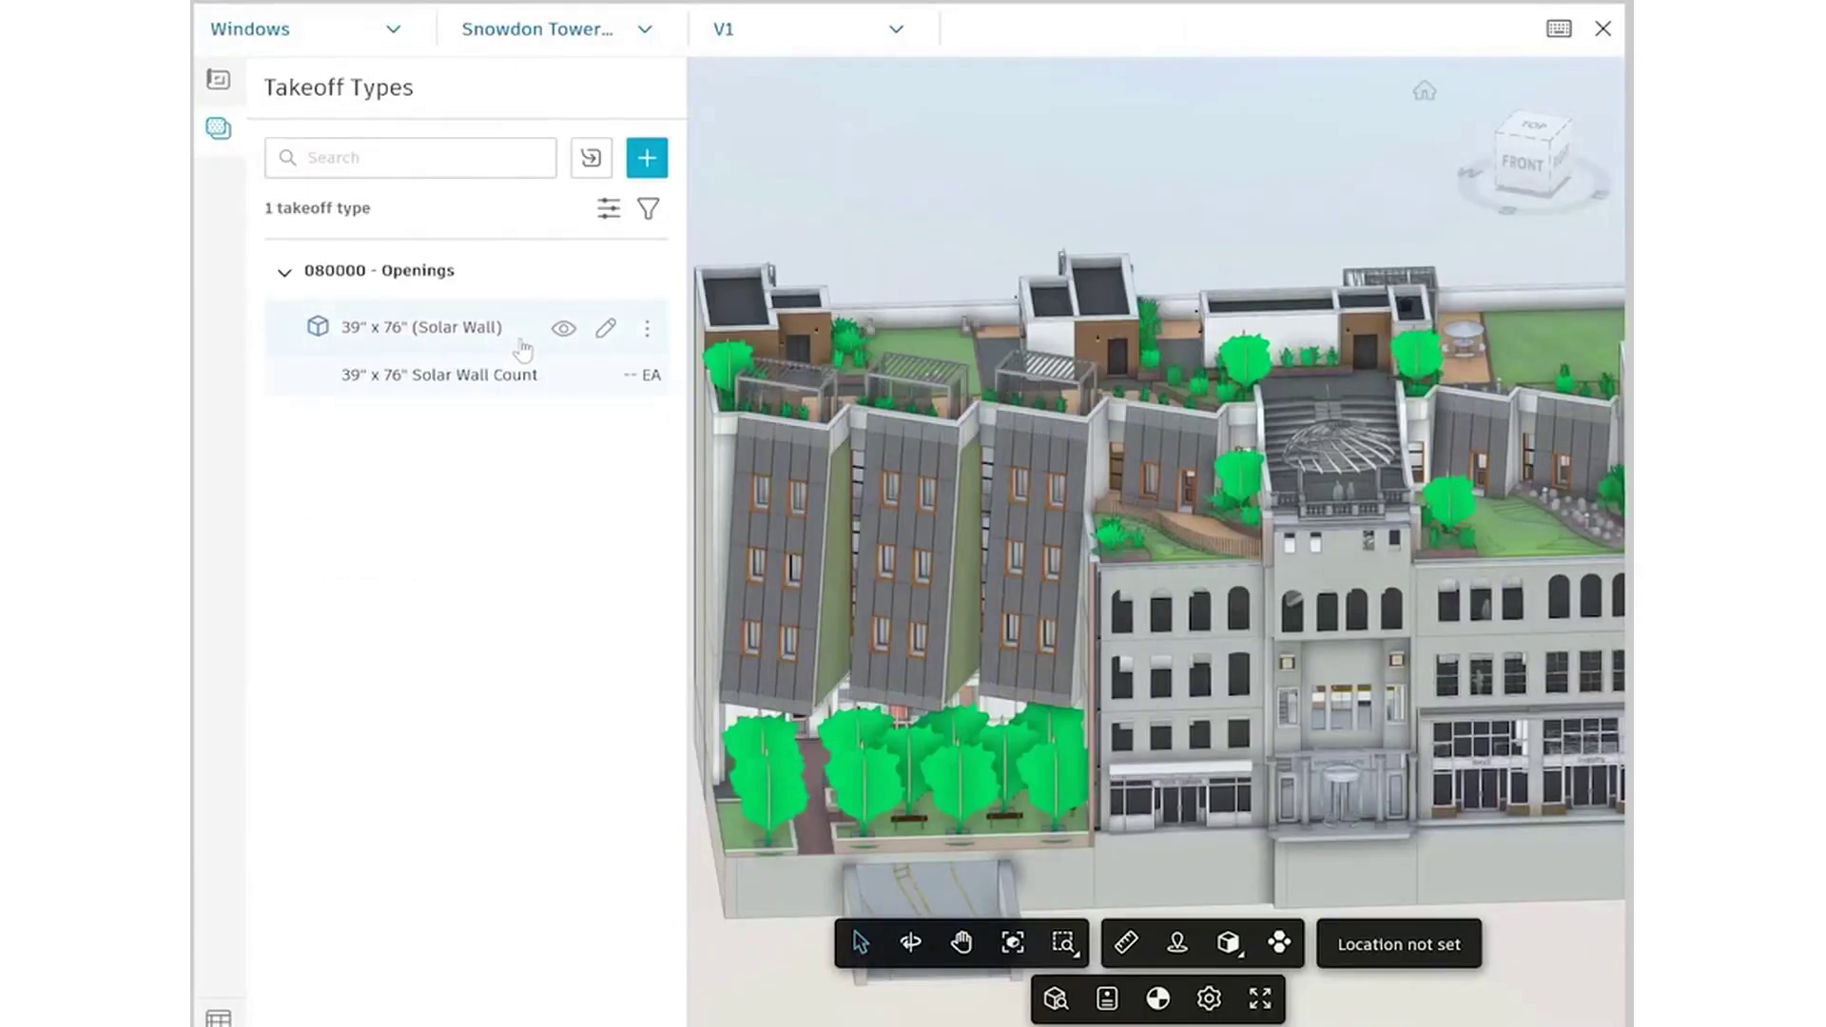
left_click(791, 573)
right_click(793, 571)
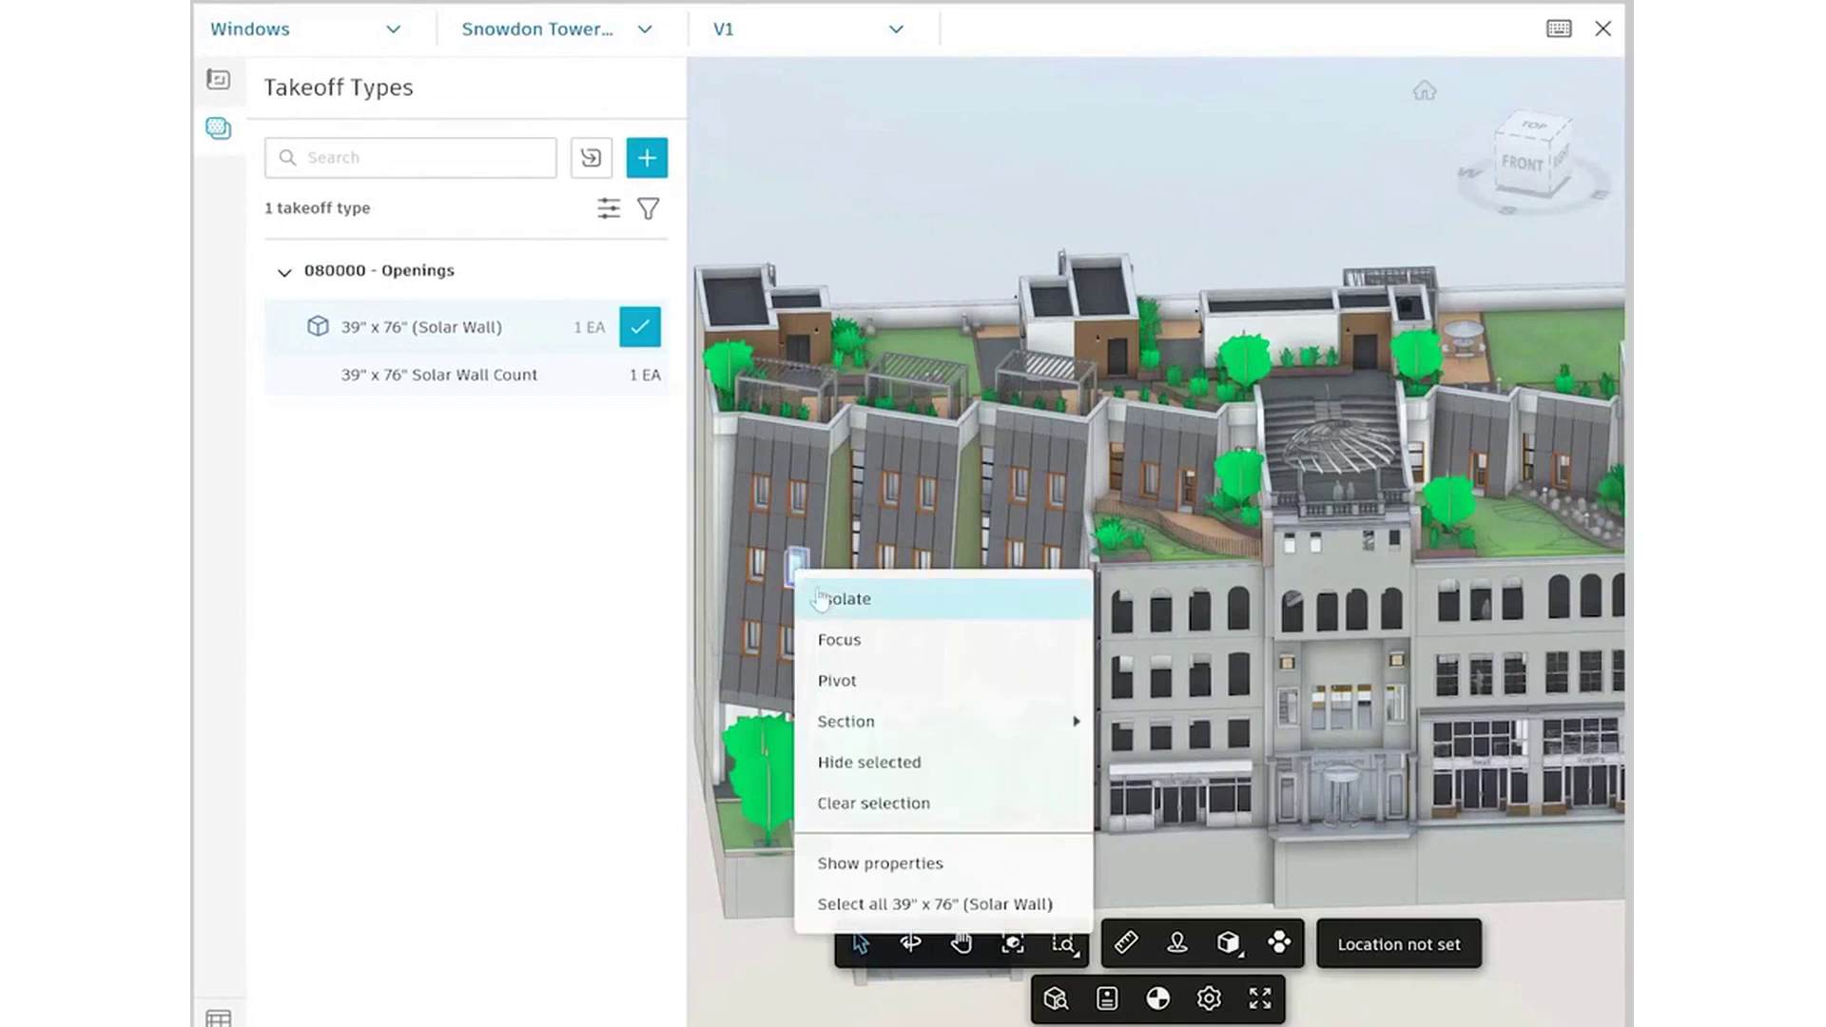
left_click(918, 903)
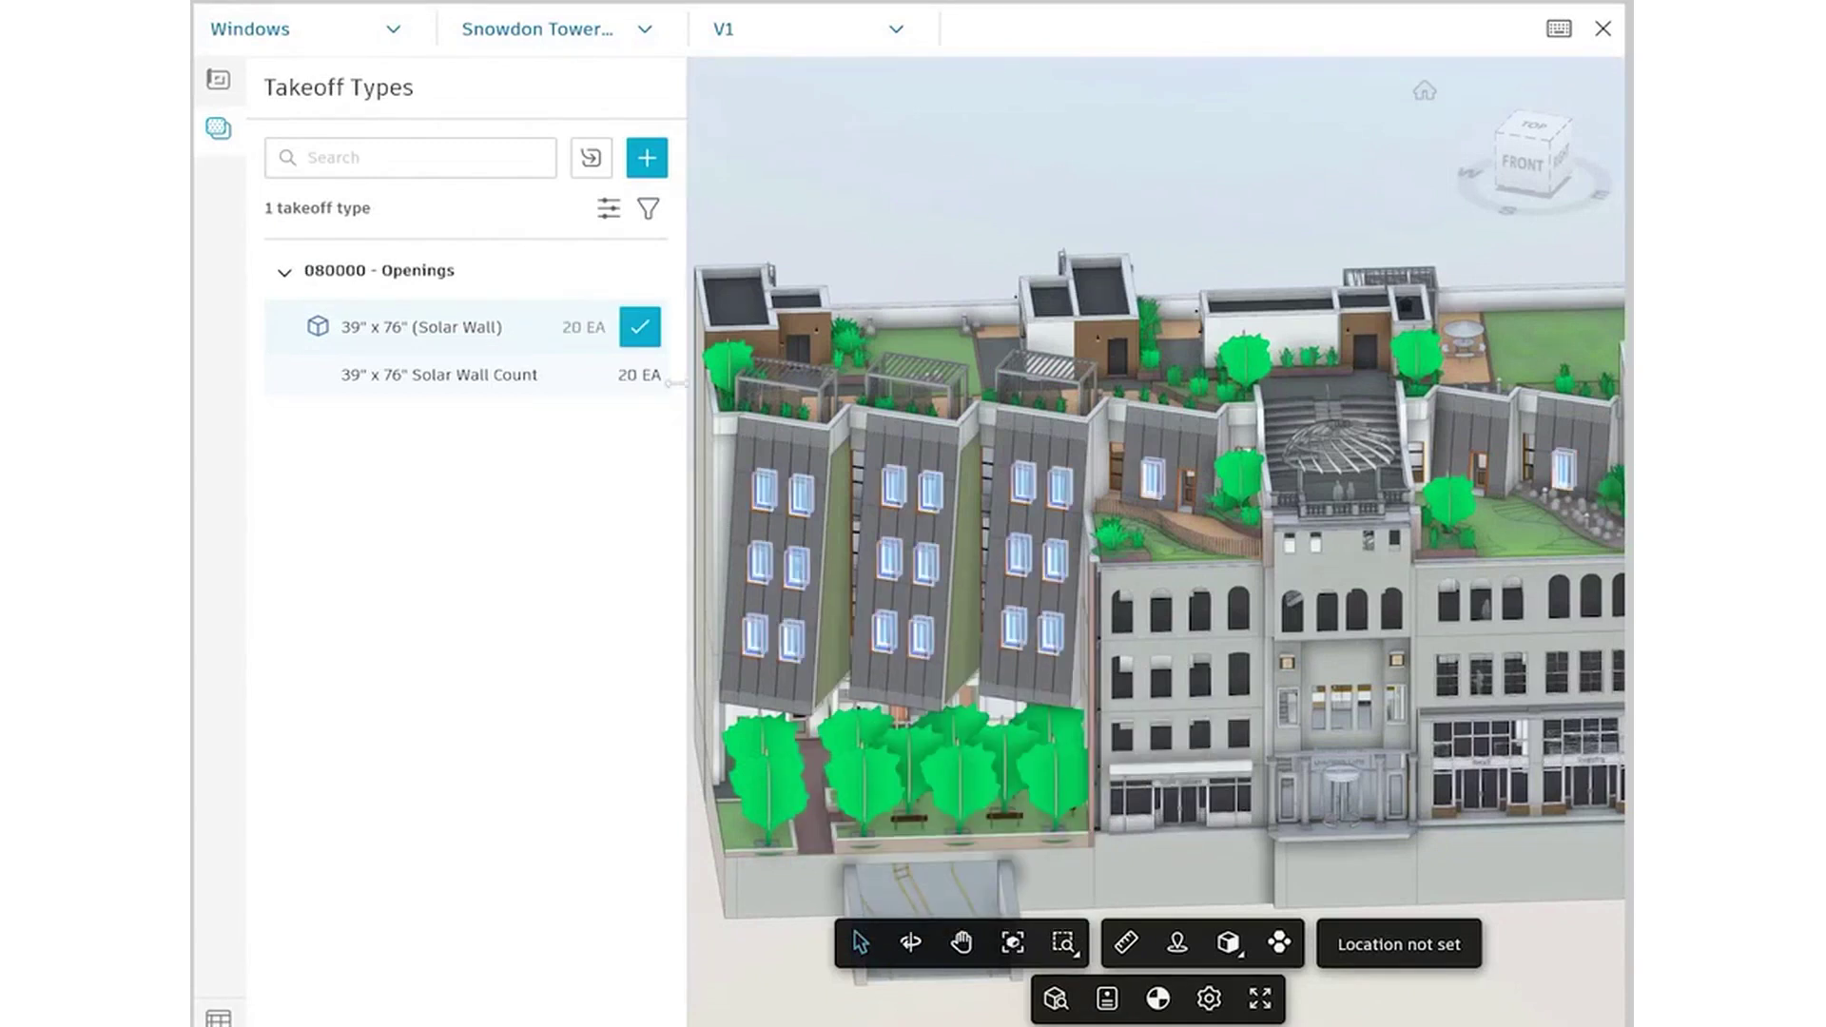
Finish the 20 EA window count and view the inventory totalling $3,400.00
left_click(640, 329)
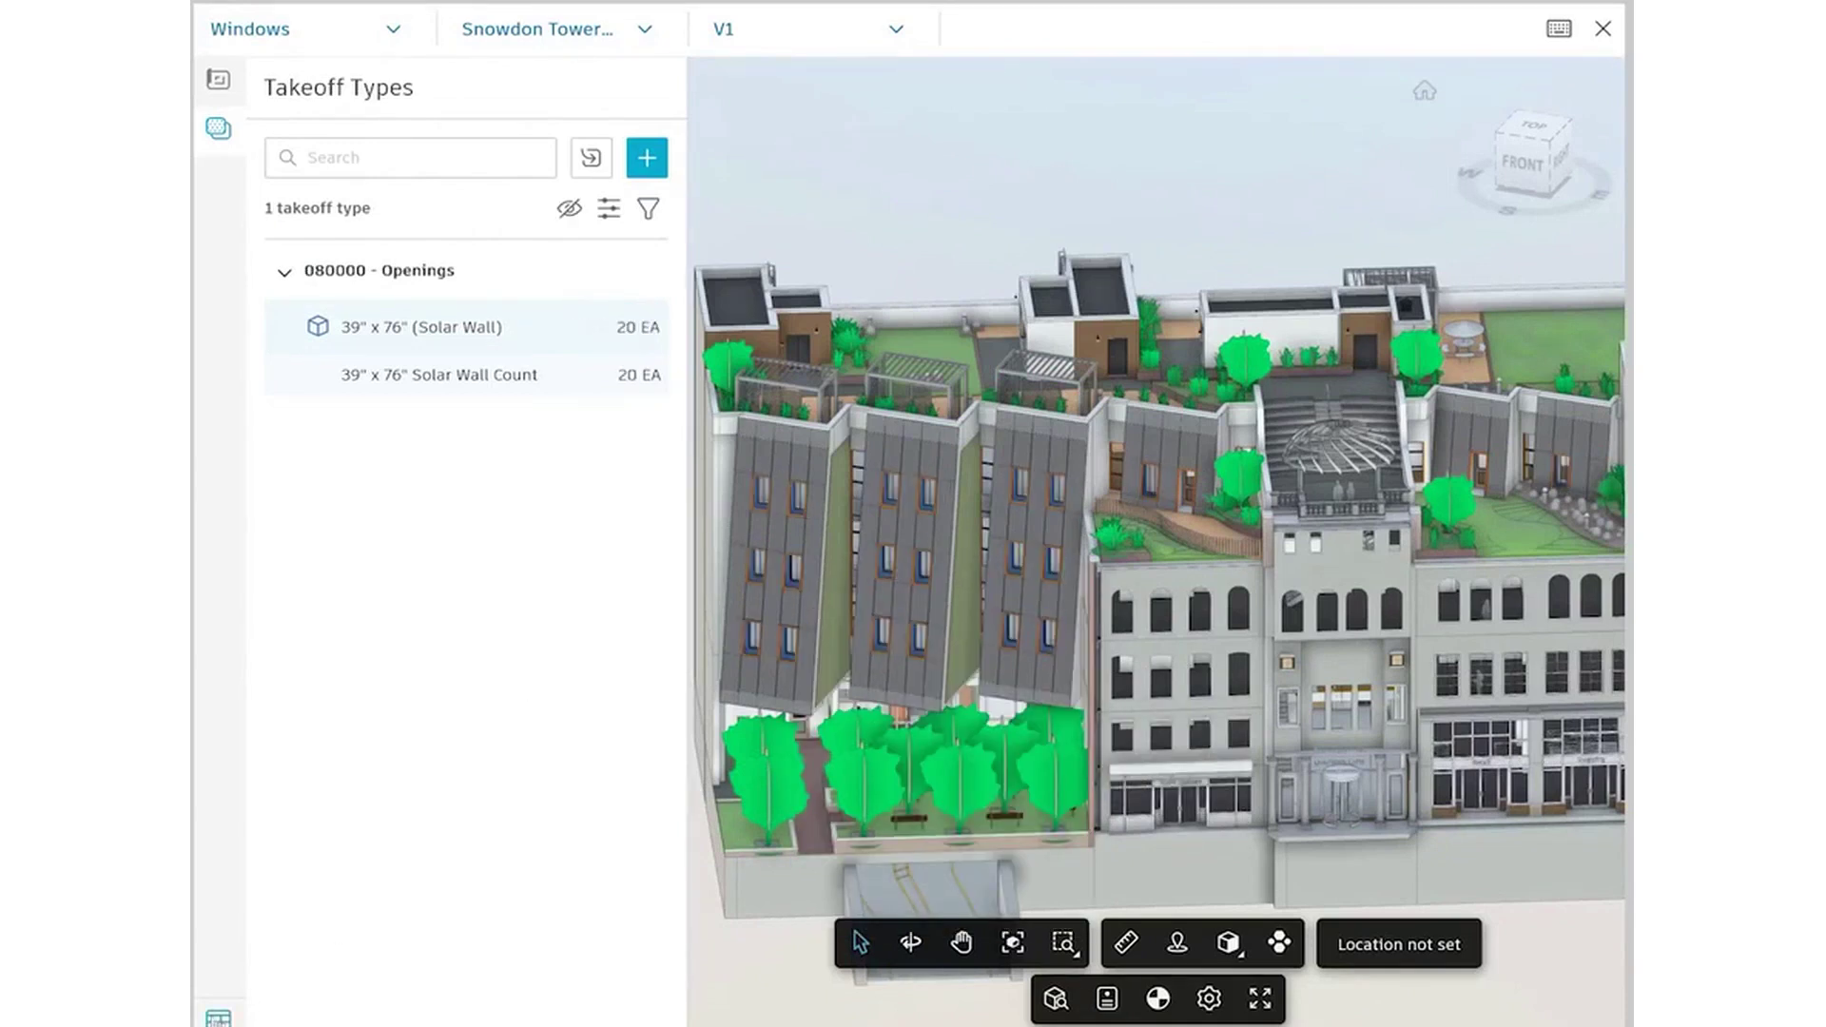
left_click(218, 1018)
left_click(1600, 770)
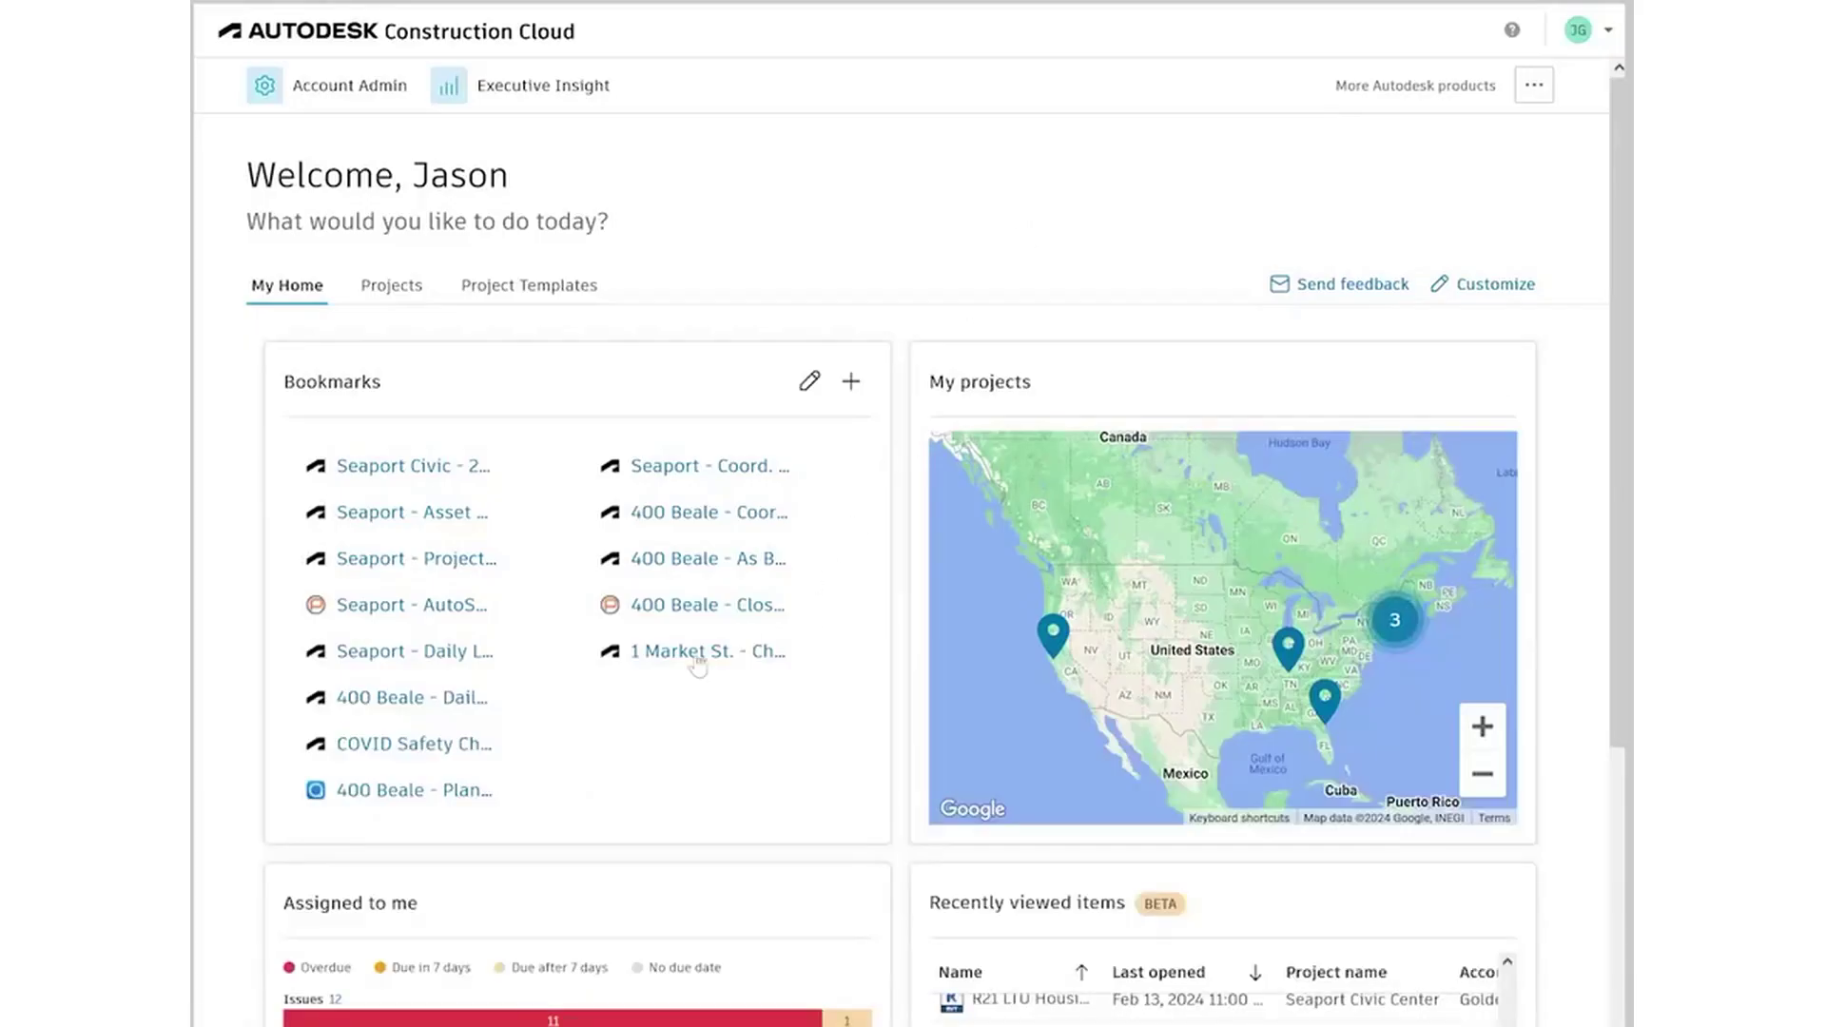
Open 1 Market St. change order P-0003 Additional Glass Tinting and its linked RFI #694
left_click(695, 654)
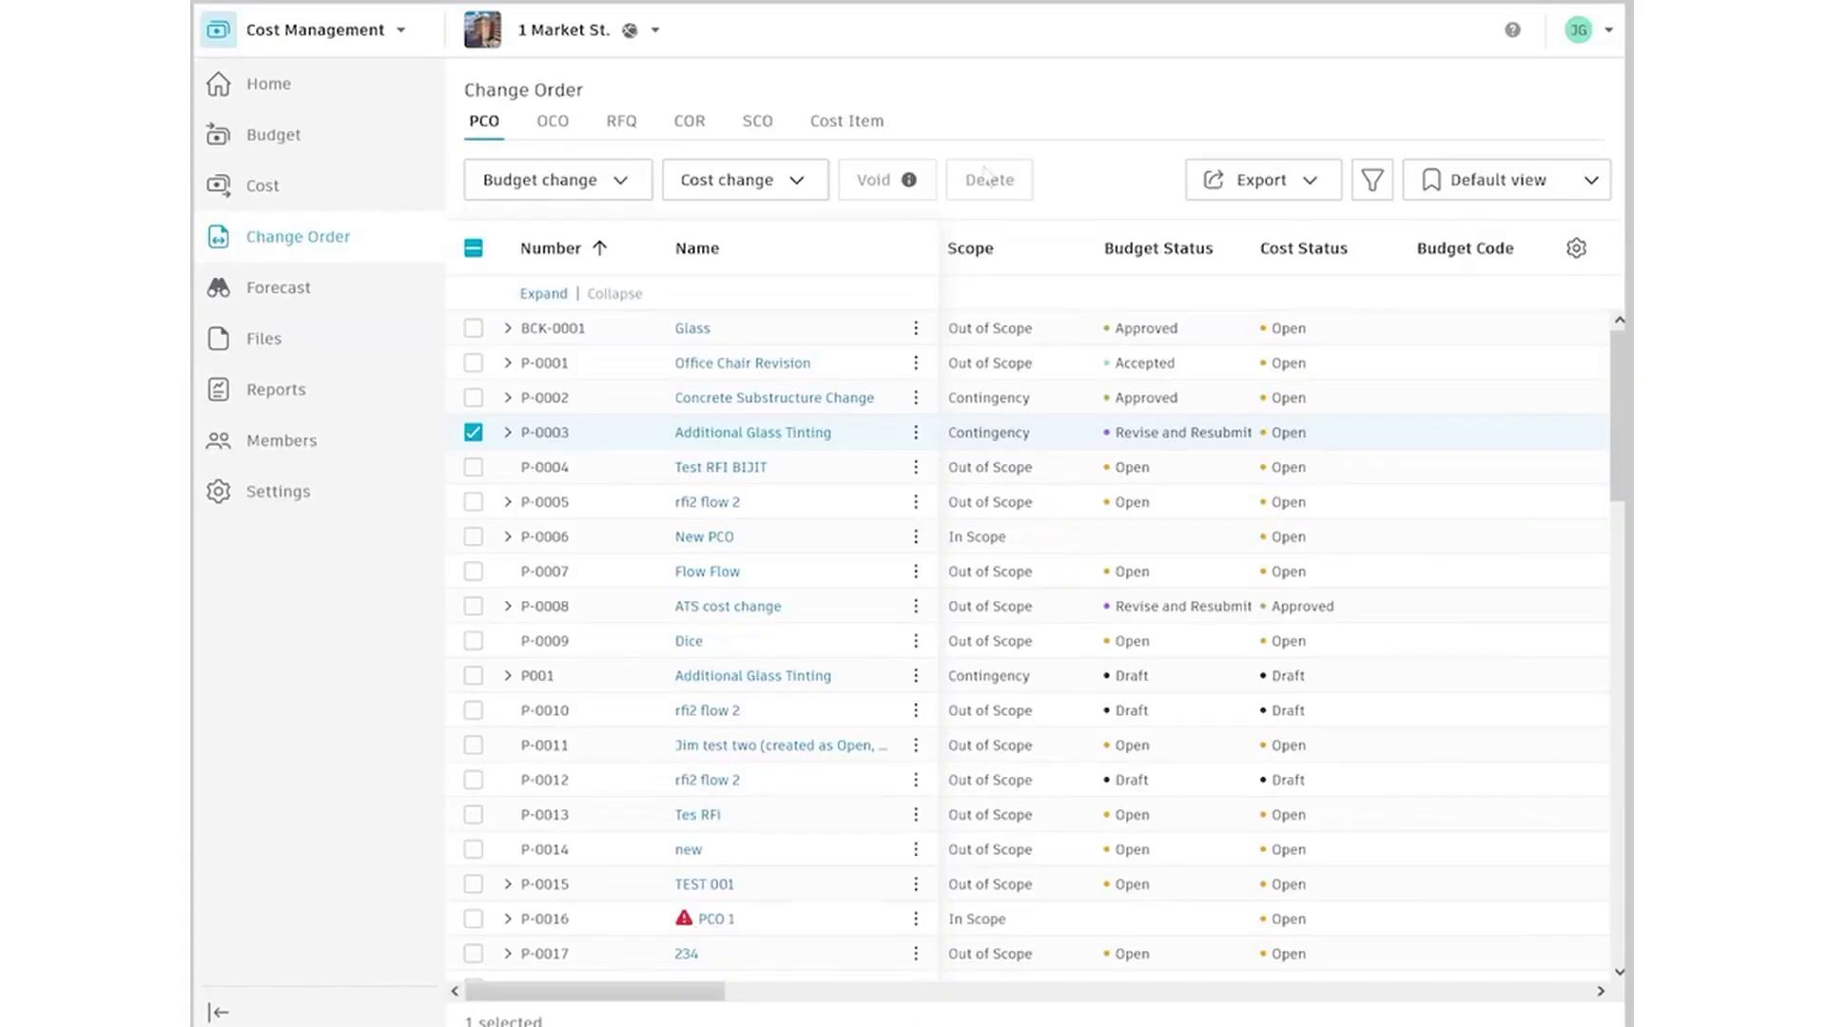
left_click(752, 432)
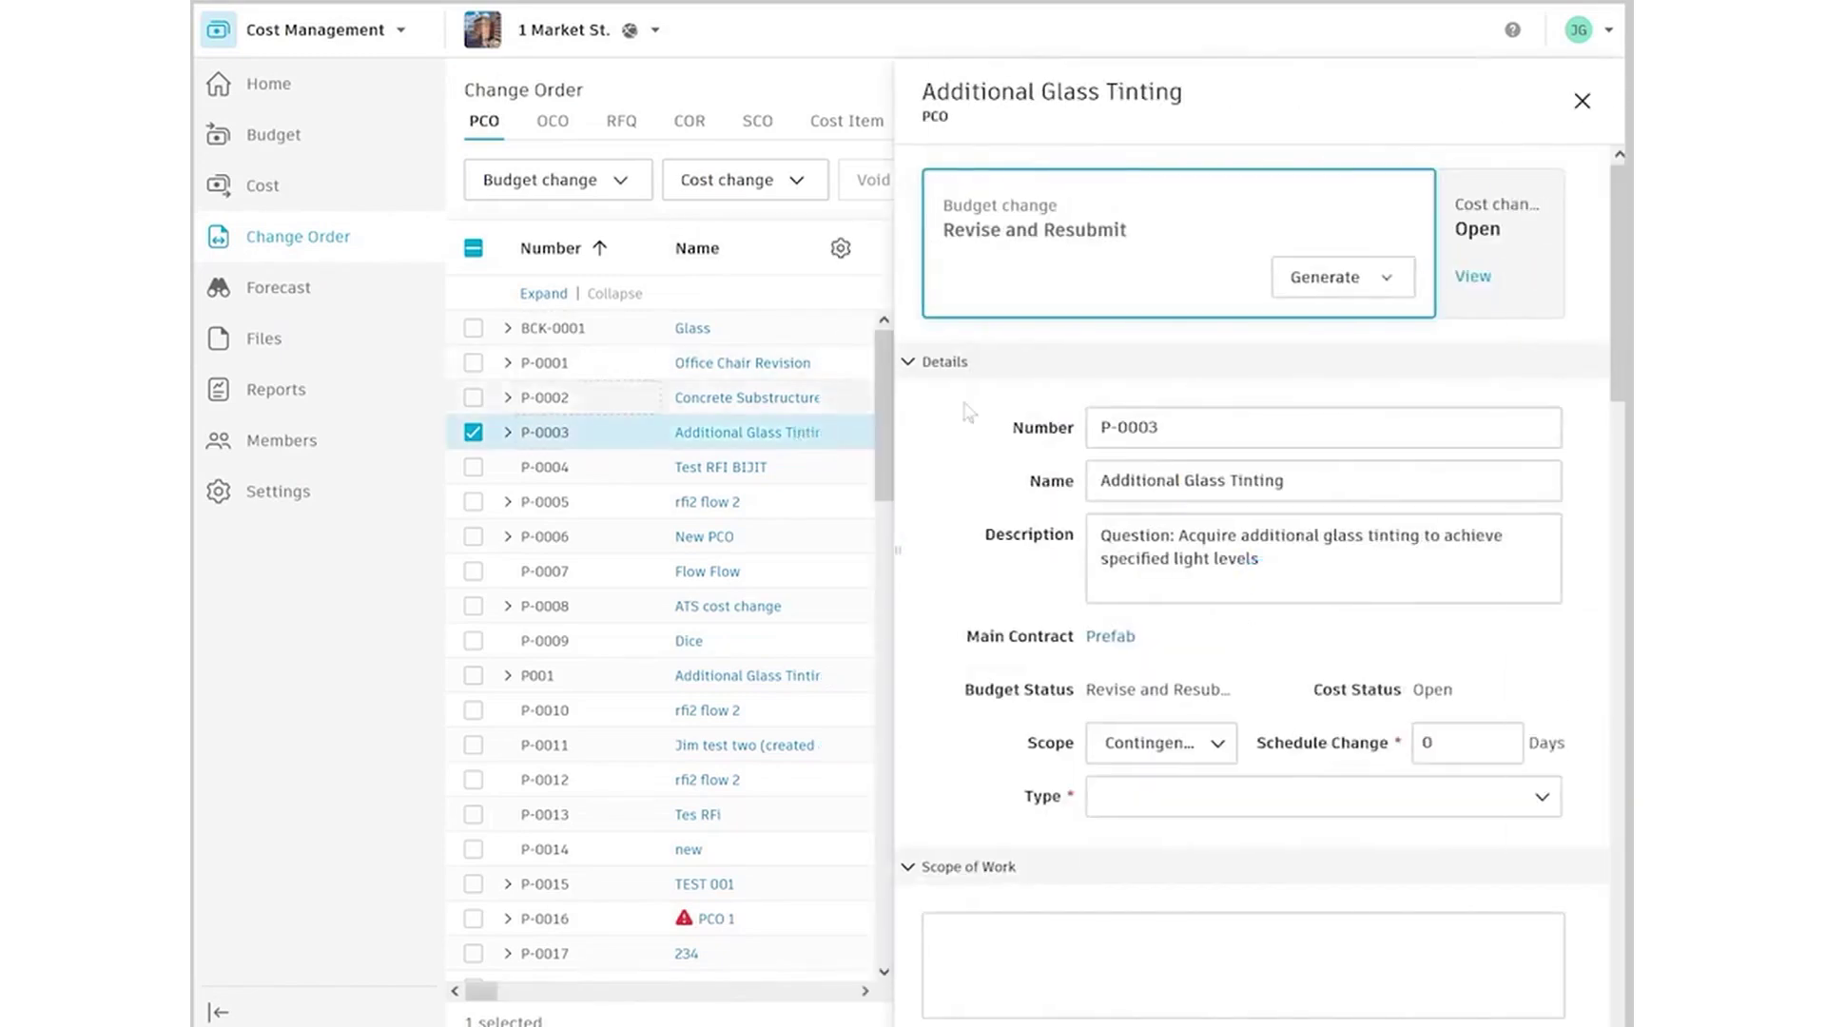
scroll(1598, 559, "down", 10)
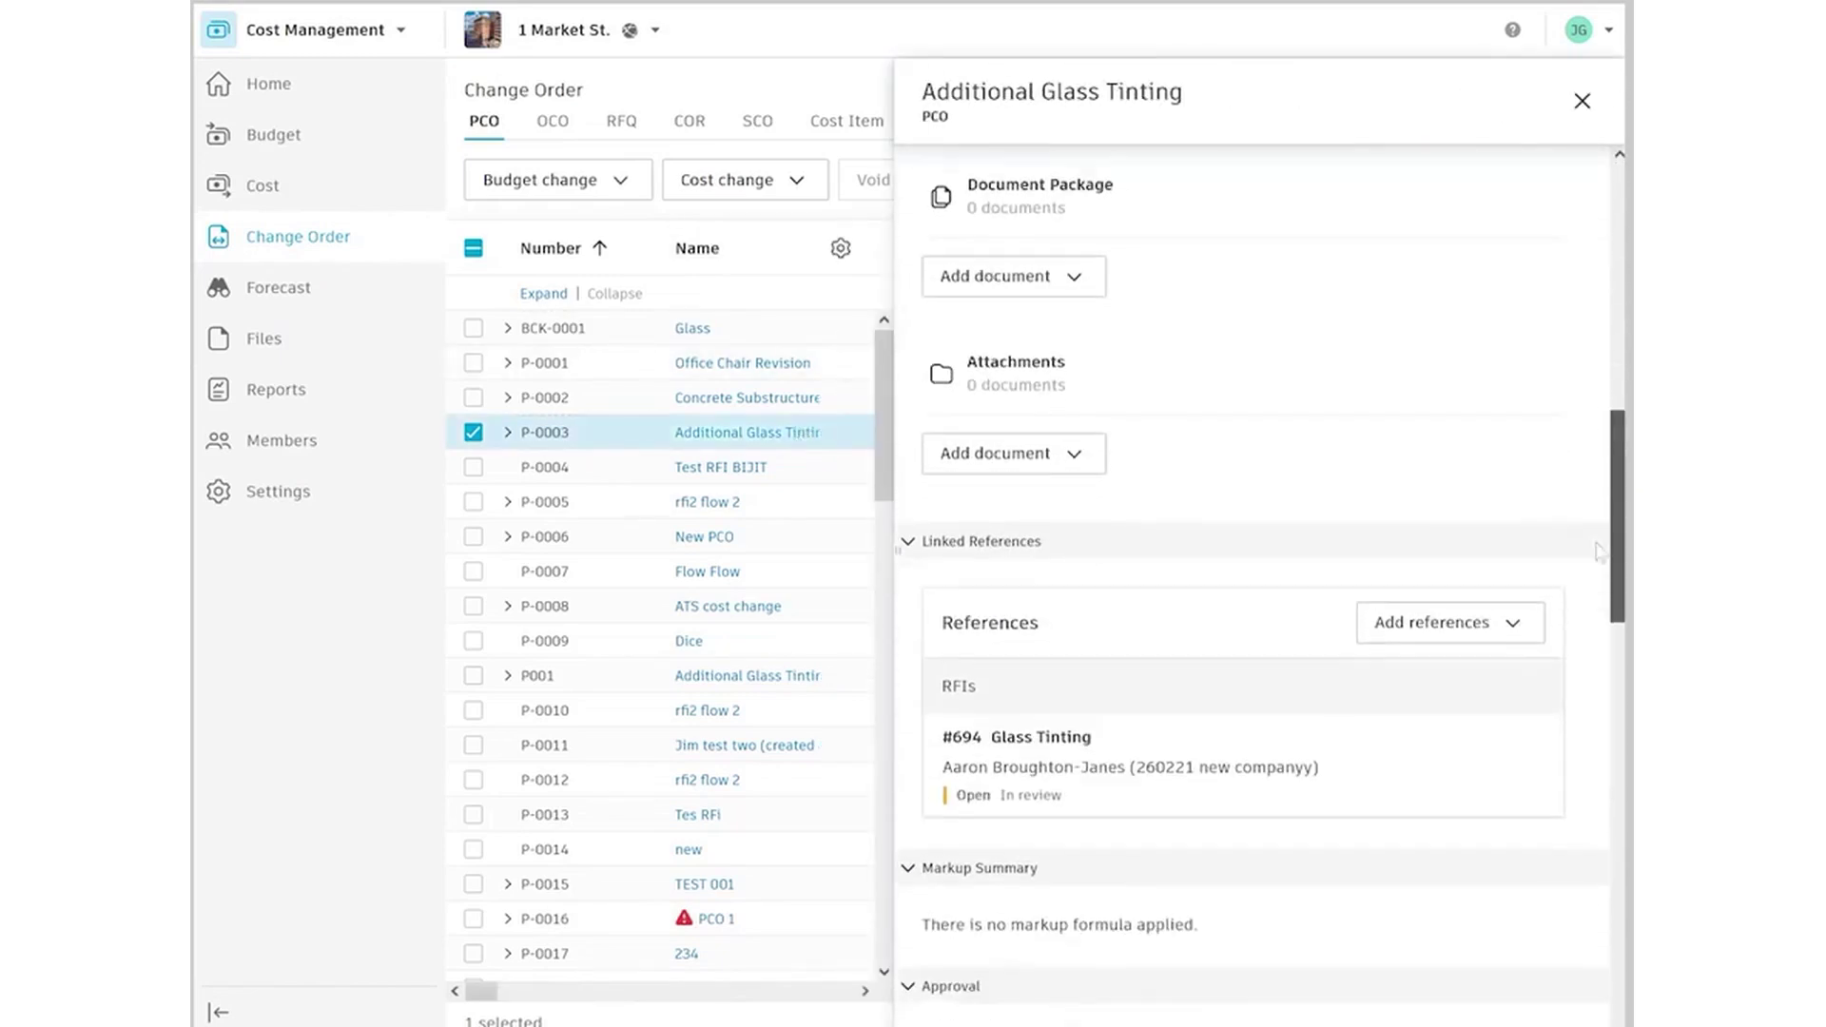
left_click(1317, 720)
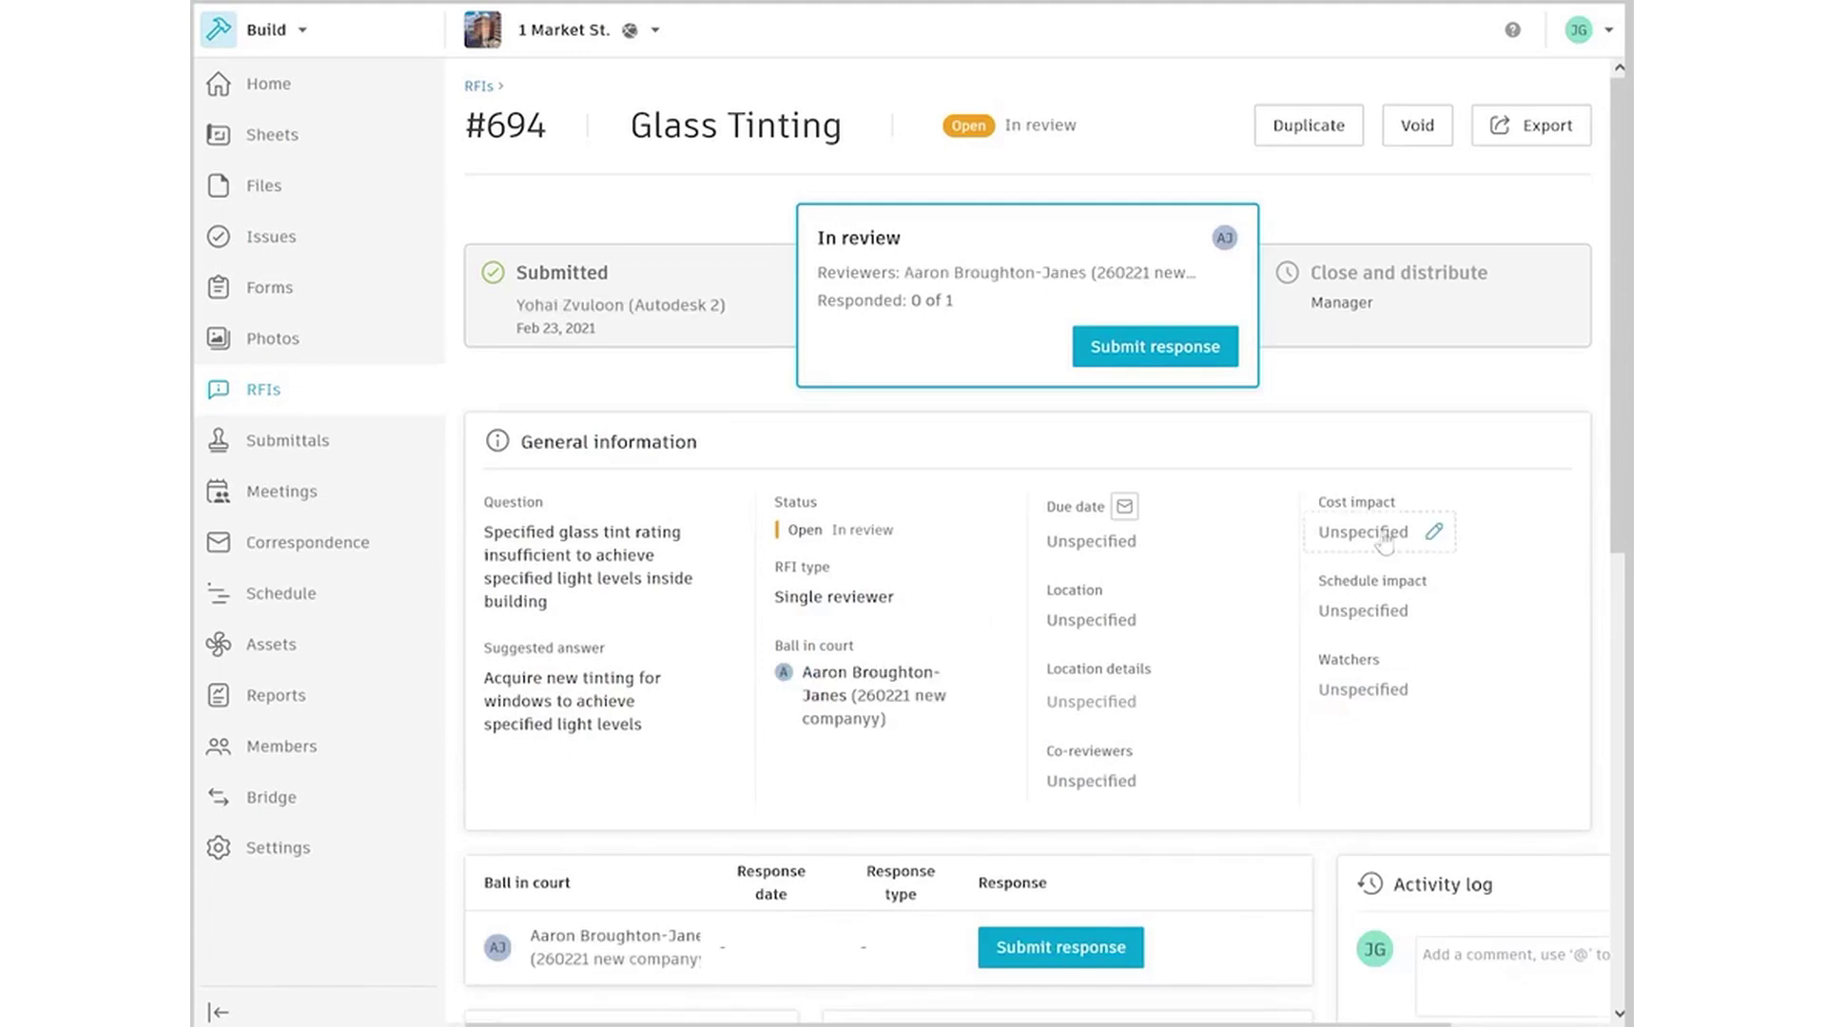
Mark RFI #694 with cost impact Yes and schedule impact No
left_click(1388, 533)
left_click(1370, 588)
left_click(1374, 613)
left_click(1349, 704)
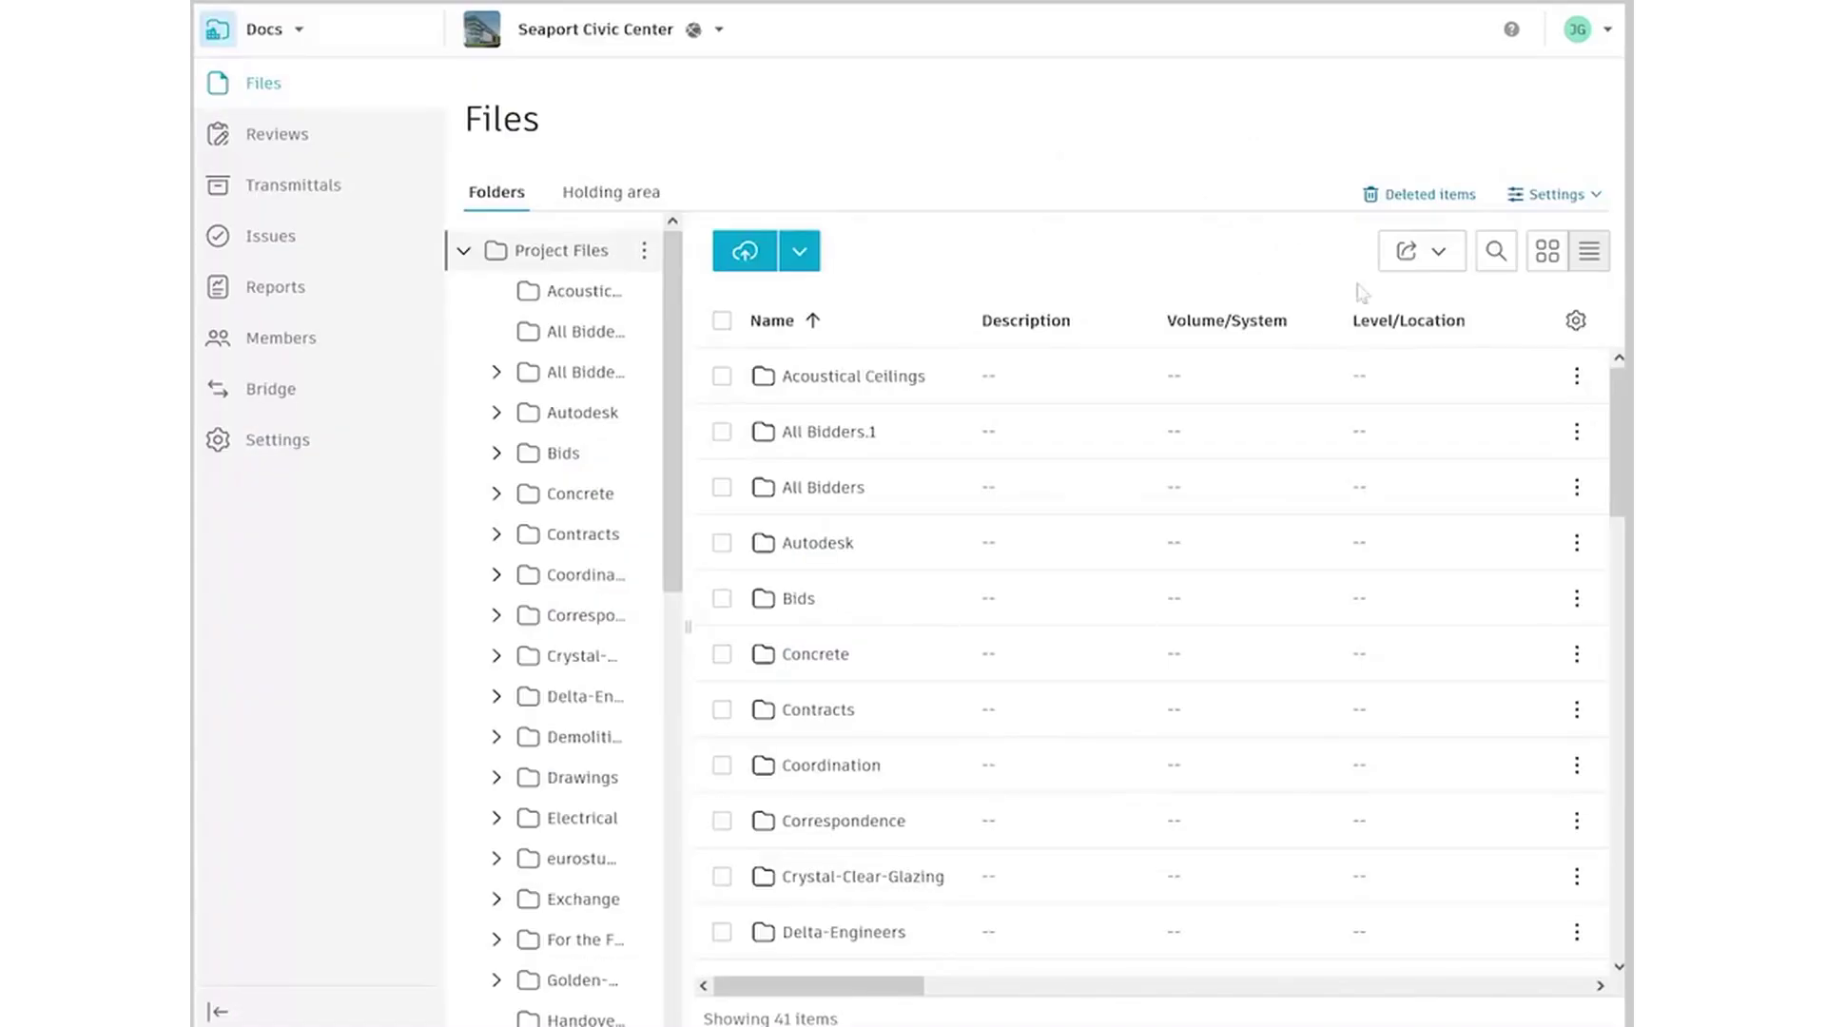
Open the Seaport Civic Center Coordination folder in Docs and list its files
left_click_drag(1613, 396, 1582, 468)
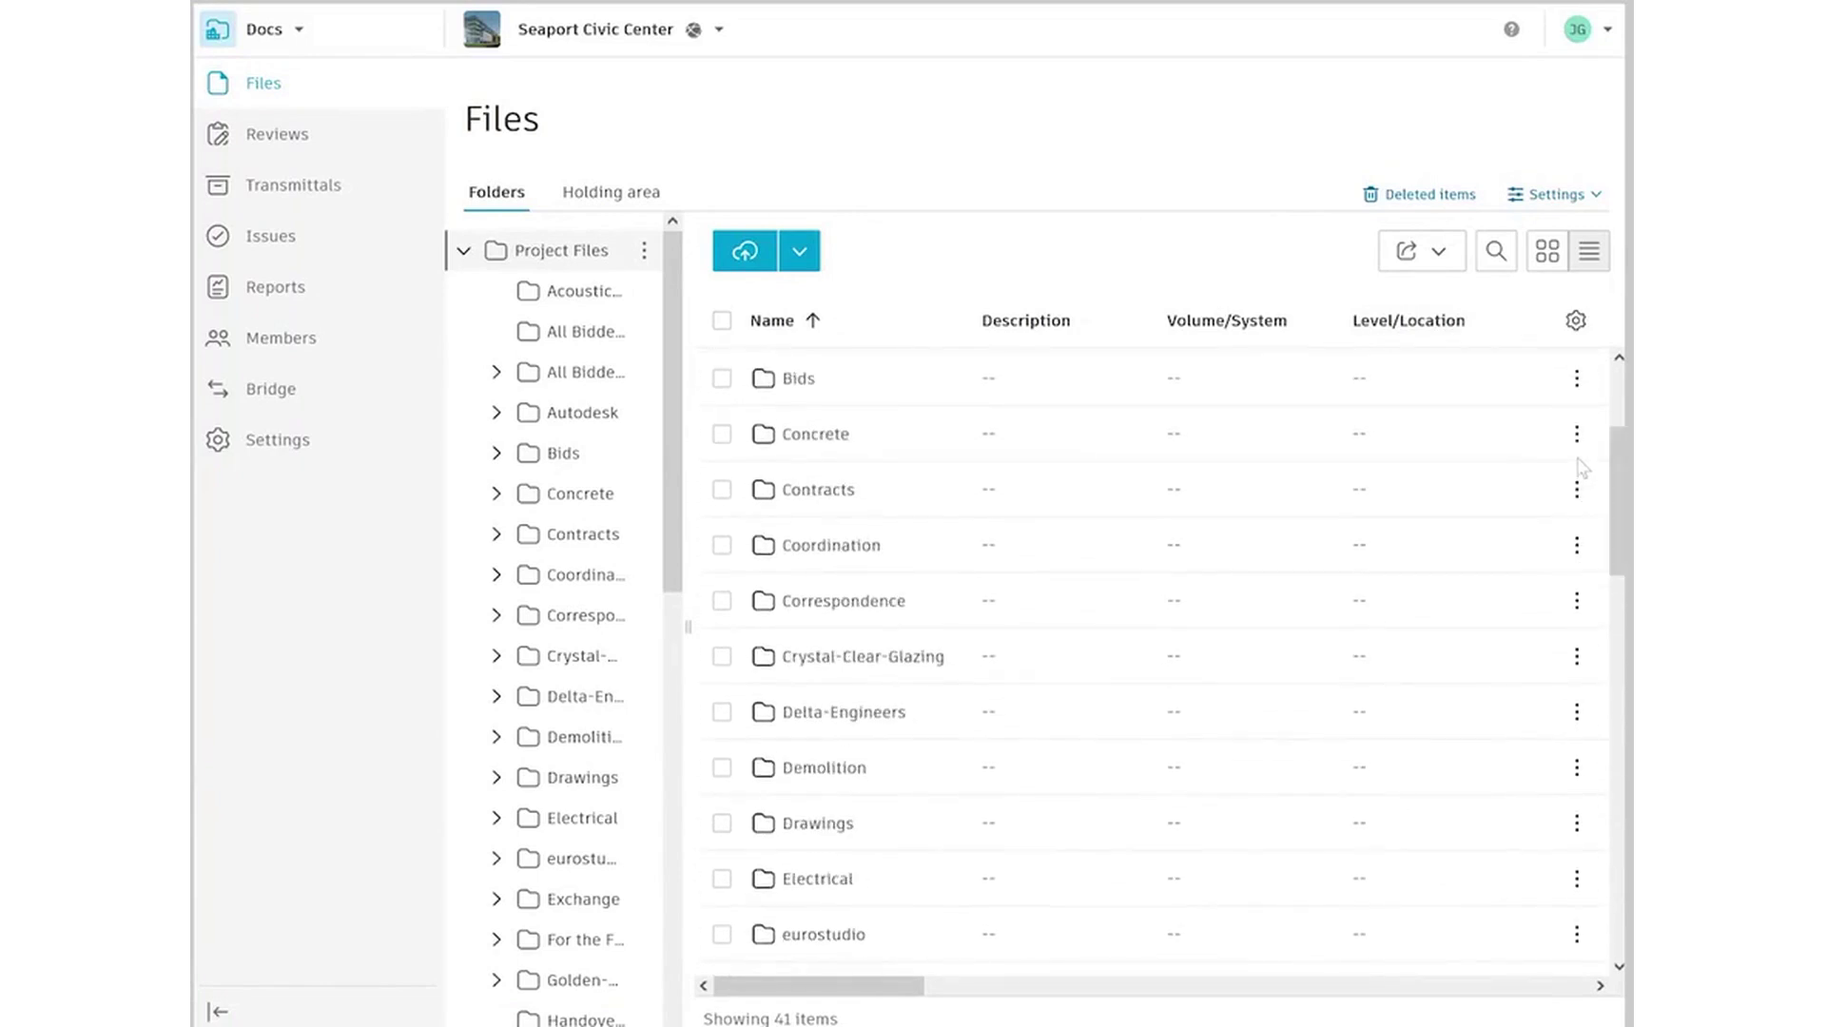
left_click(836, 546)
scroll(1426, 526, "down", 2)
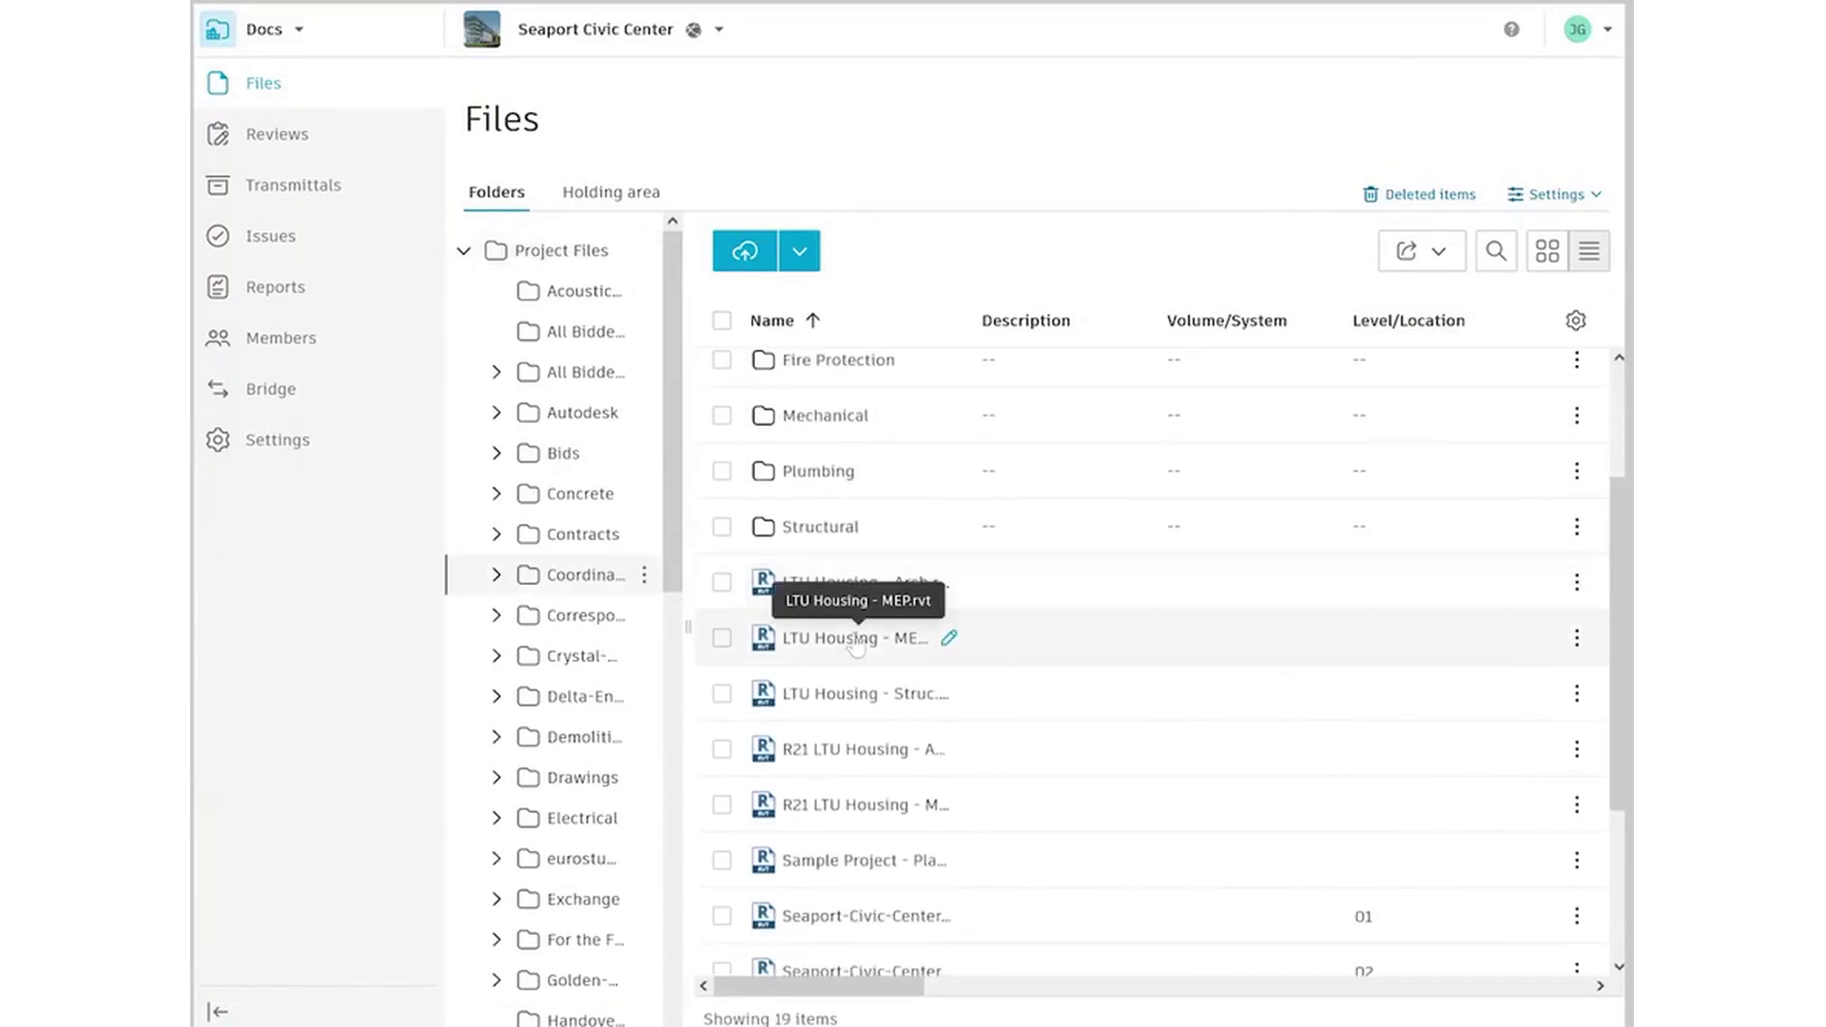